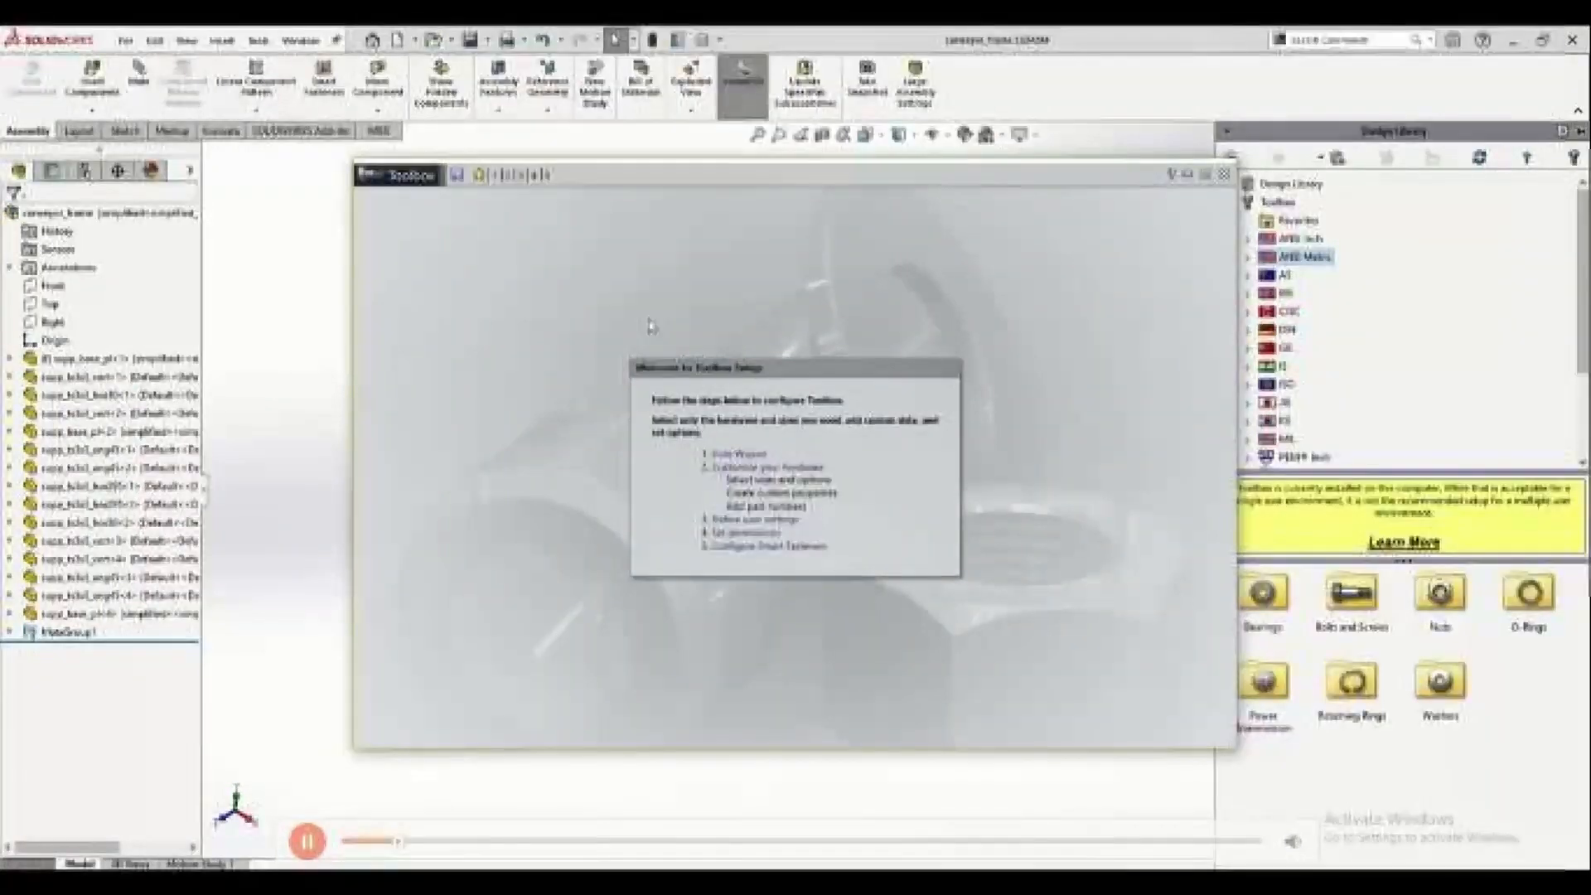
Open the Hole Wizard standards in Toolbox setup and browse into the ANSI Metric standard.
drag(770, 189, 683, 199)
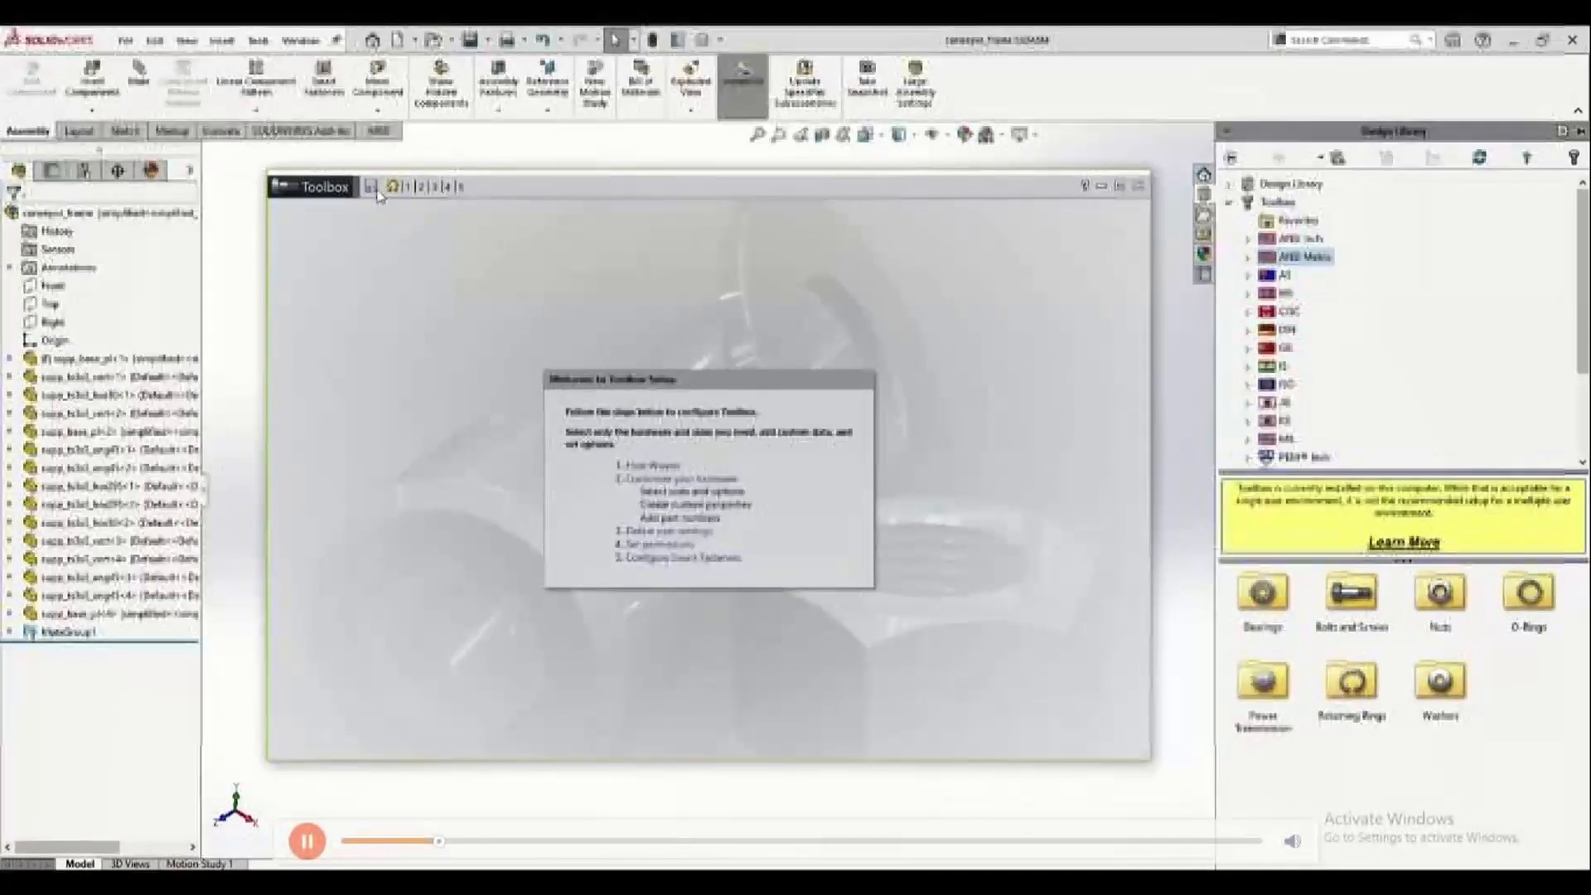
click(406, 190)
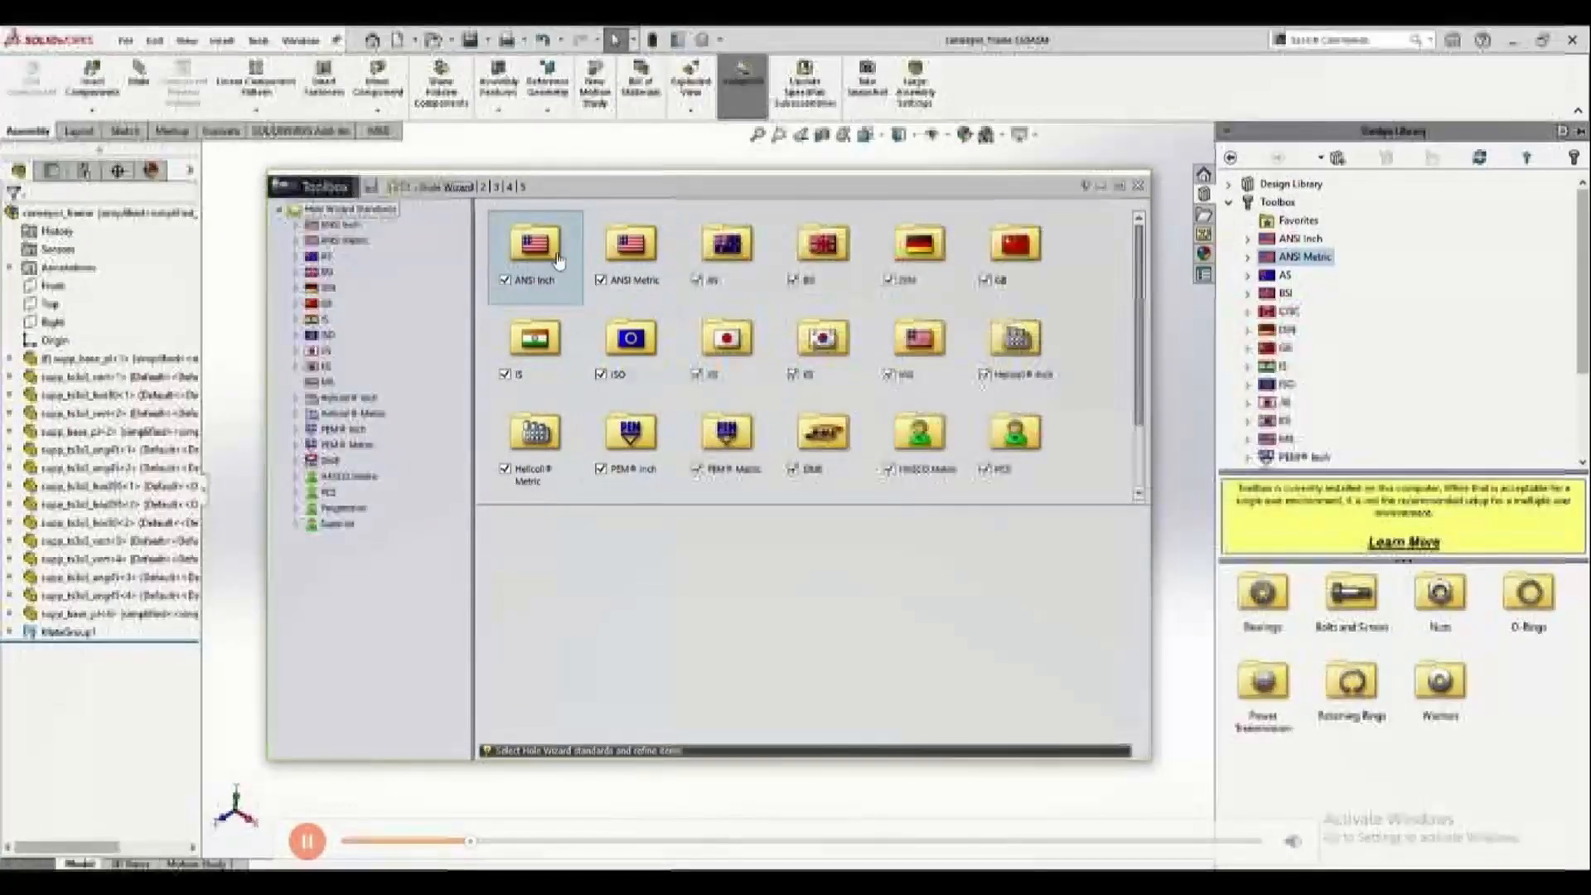
double_click(628, 260)
click(377, 257)
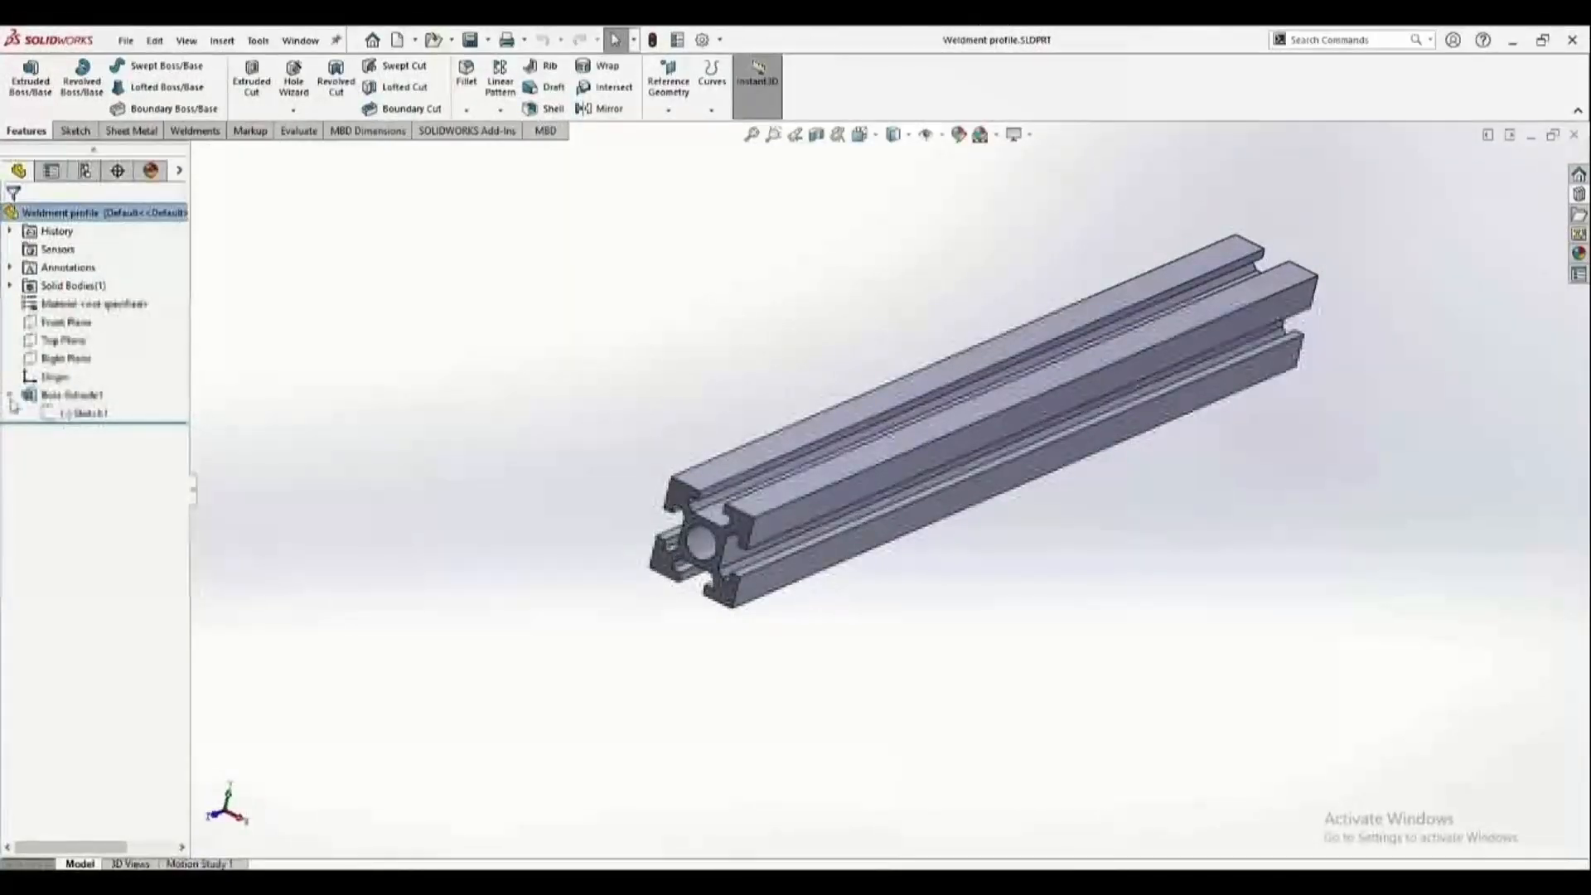
Delete the Boss-Extrude1 feature of the weldment profile part, keeping its sketch, and view the sketch from the front.
click(72, 400)
right_click(72, 399)
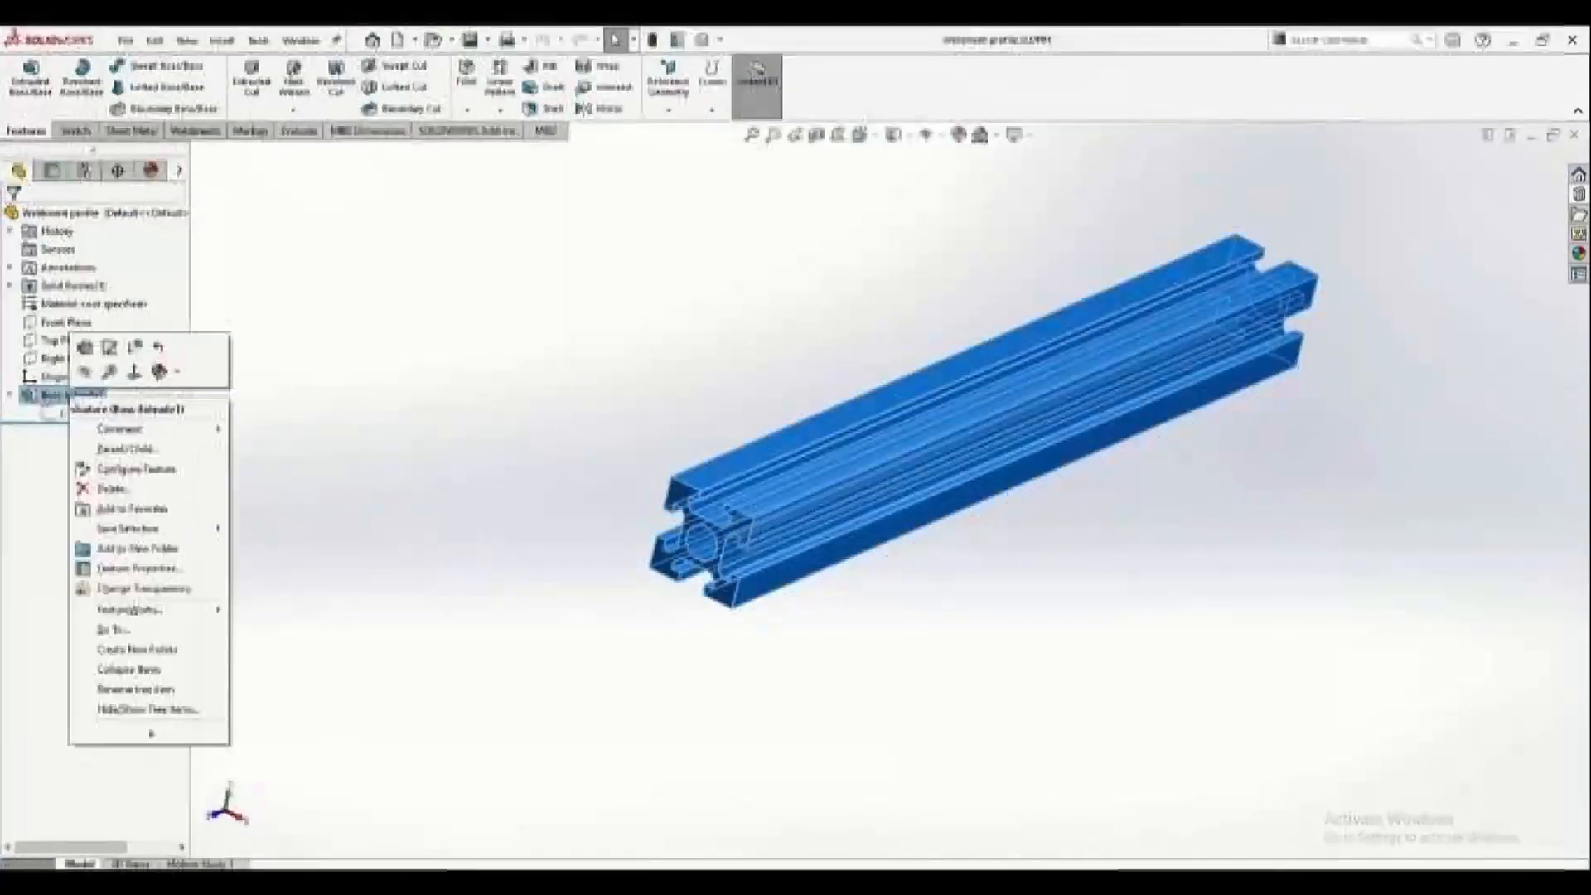
click(109, 491)
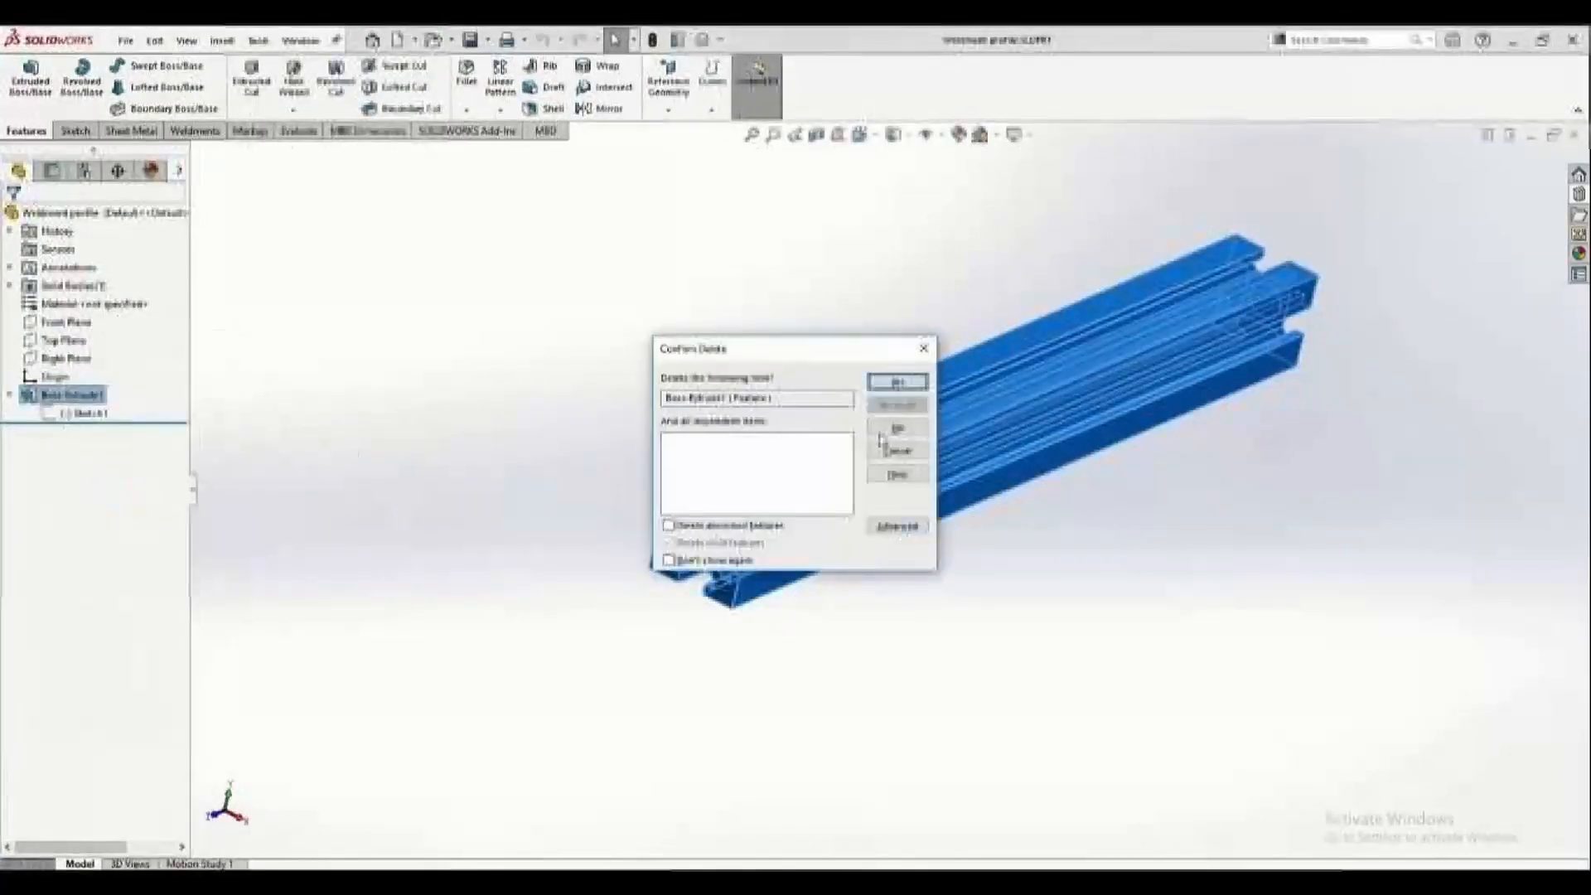
key(Return)
scroll(622, 645, down, 3)
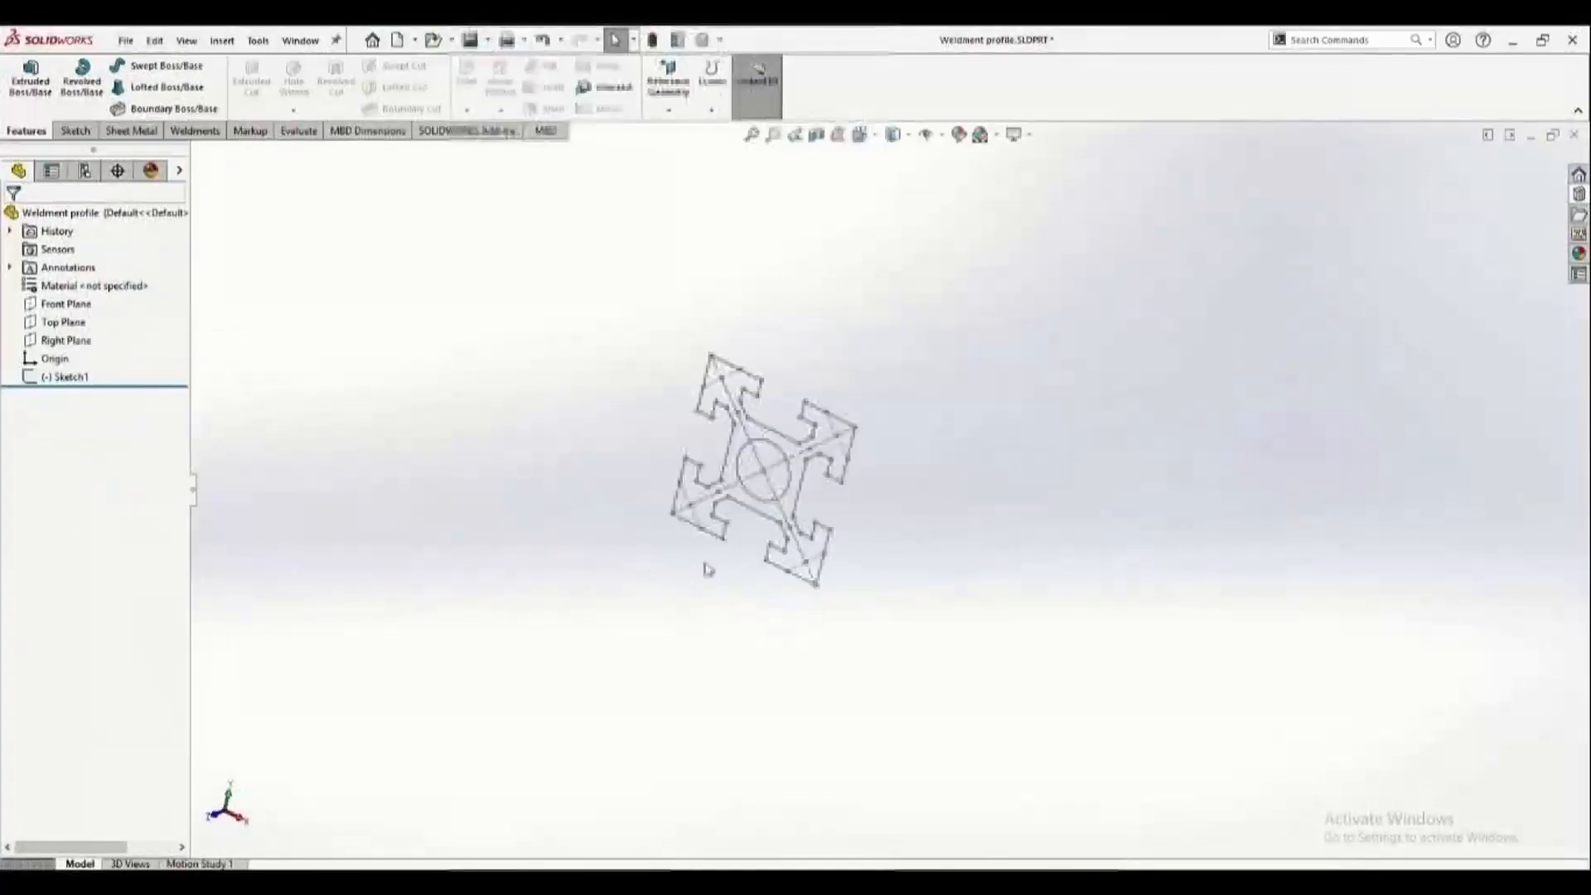
scroll(691, 457, down, 4)
key(ctrl+1)
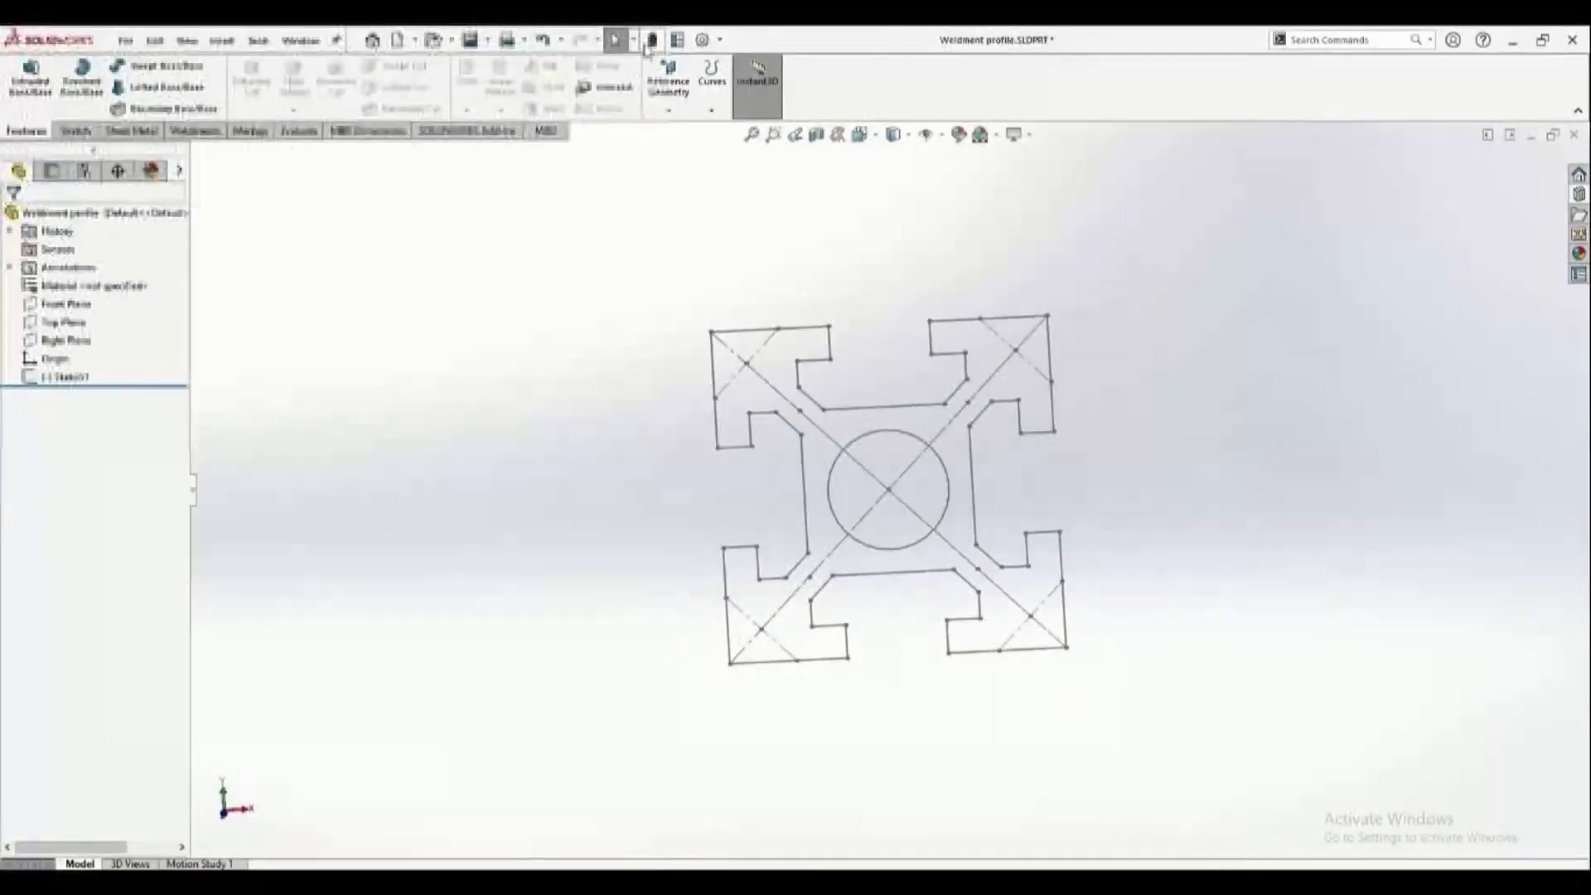
Add a custom Description property to the part with the value "Aluminum Profile 50 X 50".
click(677, 40)
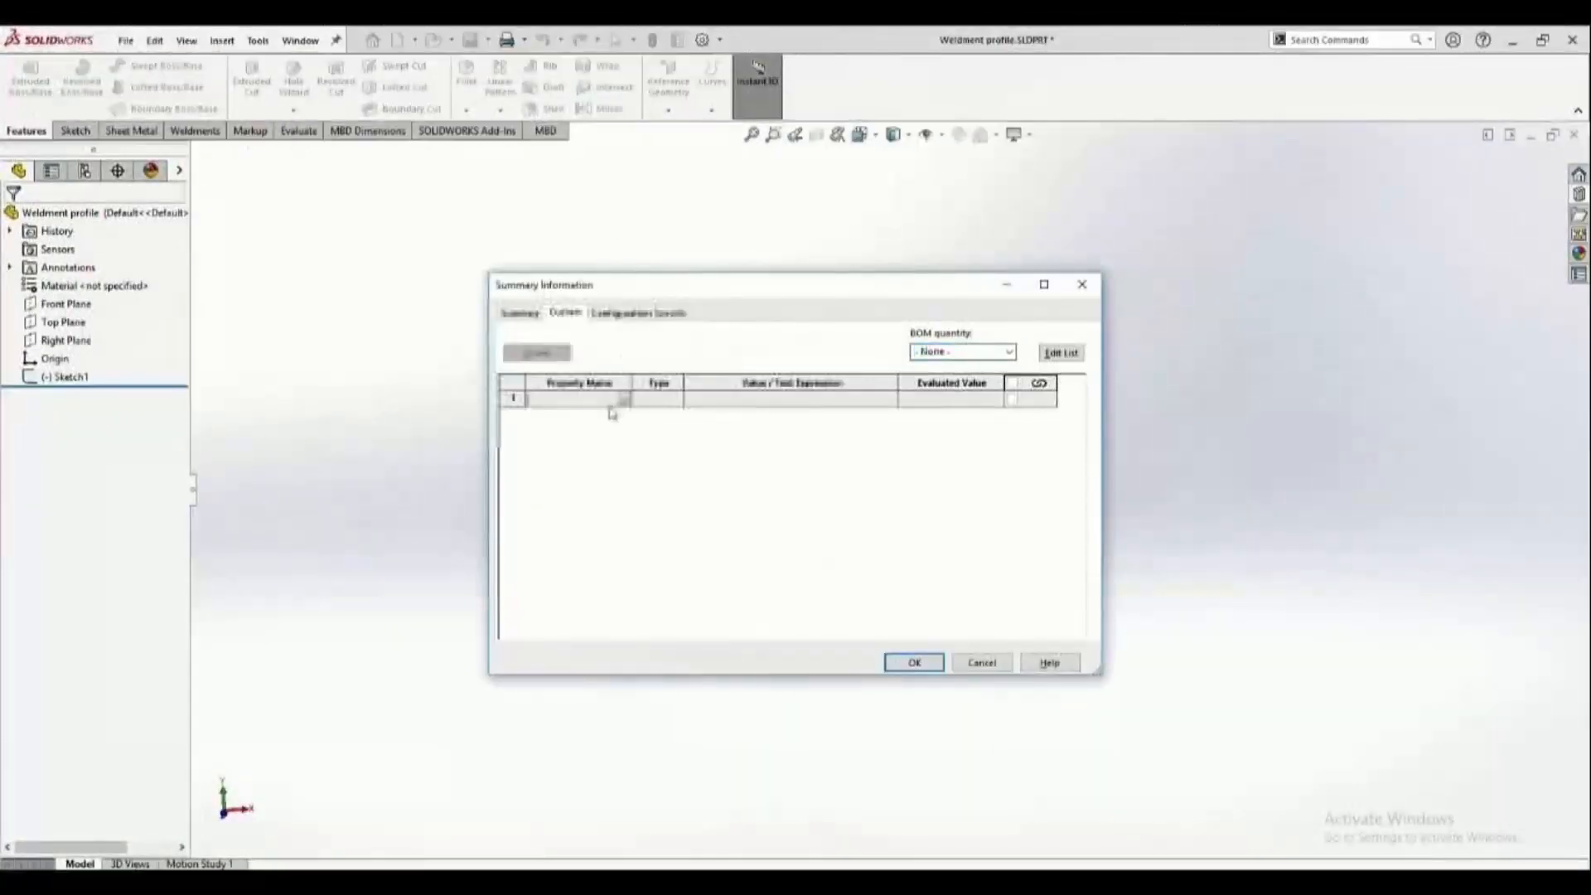
click(623, 399)
click(572, 416)
click(718, 402)
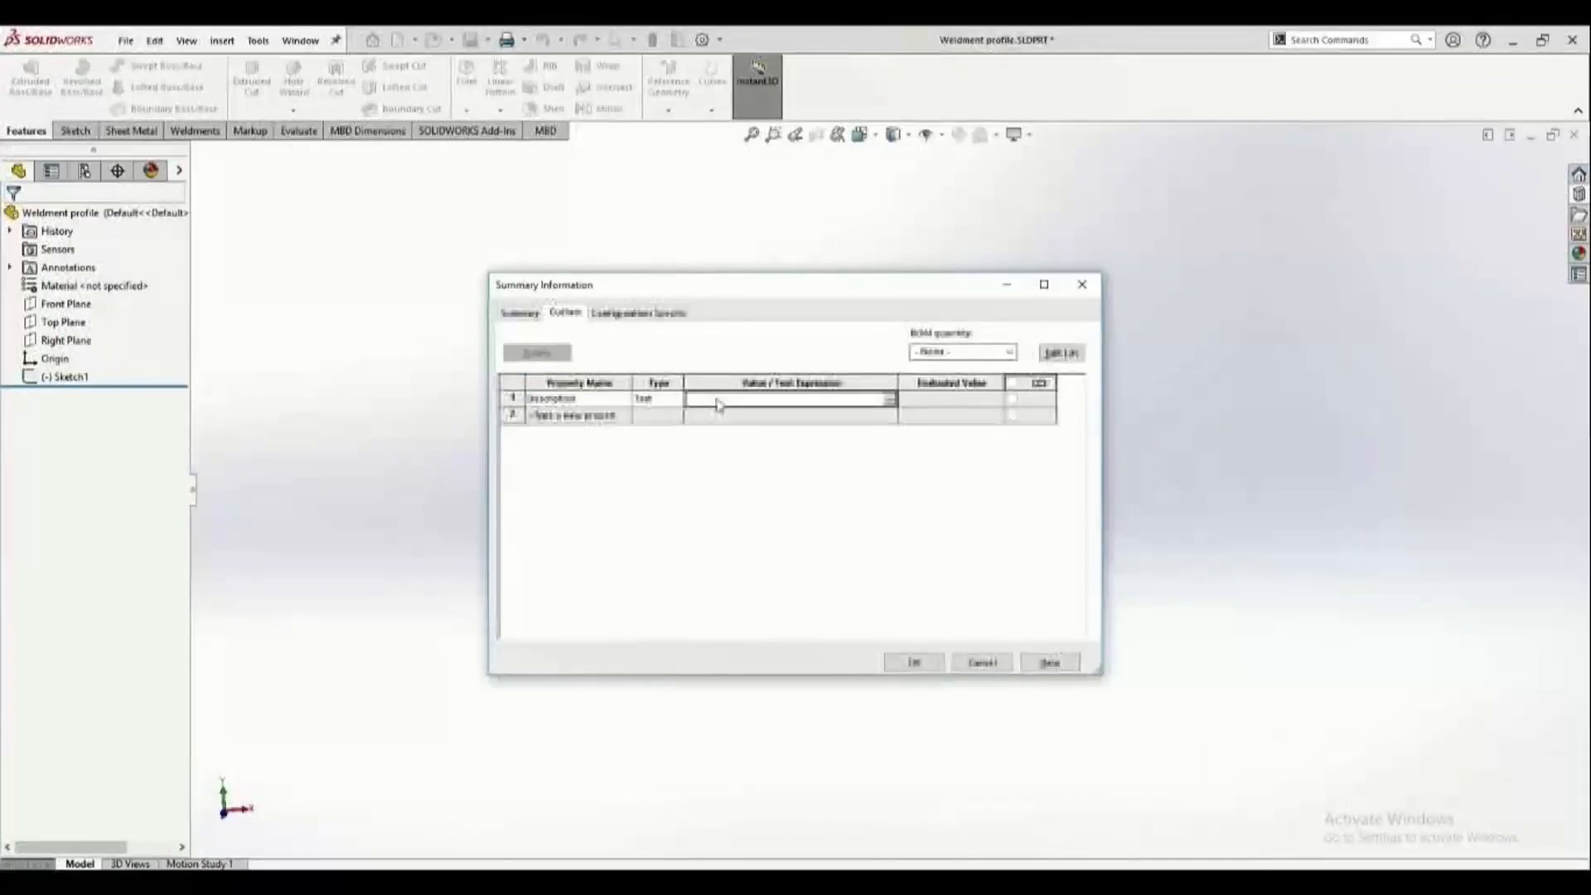
text(Alumi)
key(BackSpace)
text(ium)
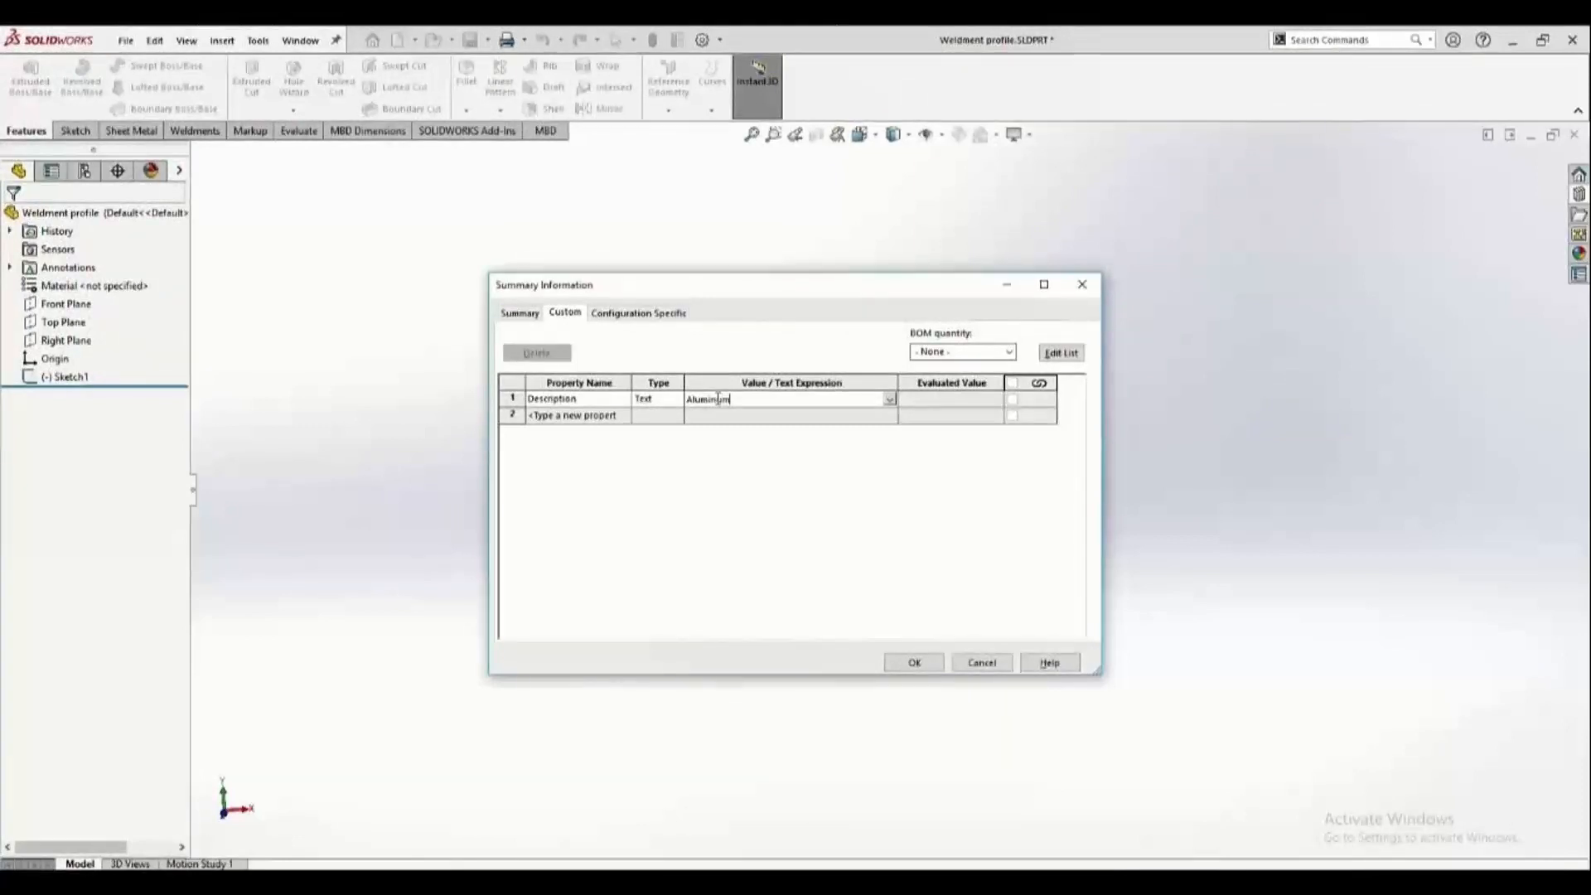
text( Profile 50 X 50)
key(Return)
click(915, 662)
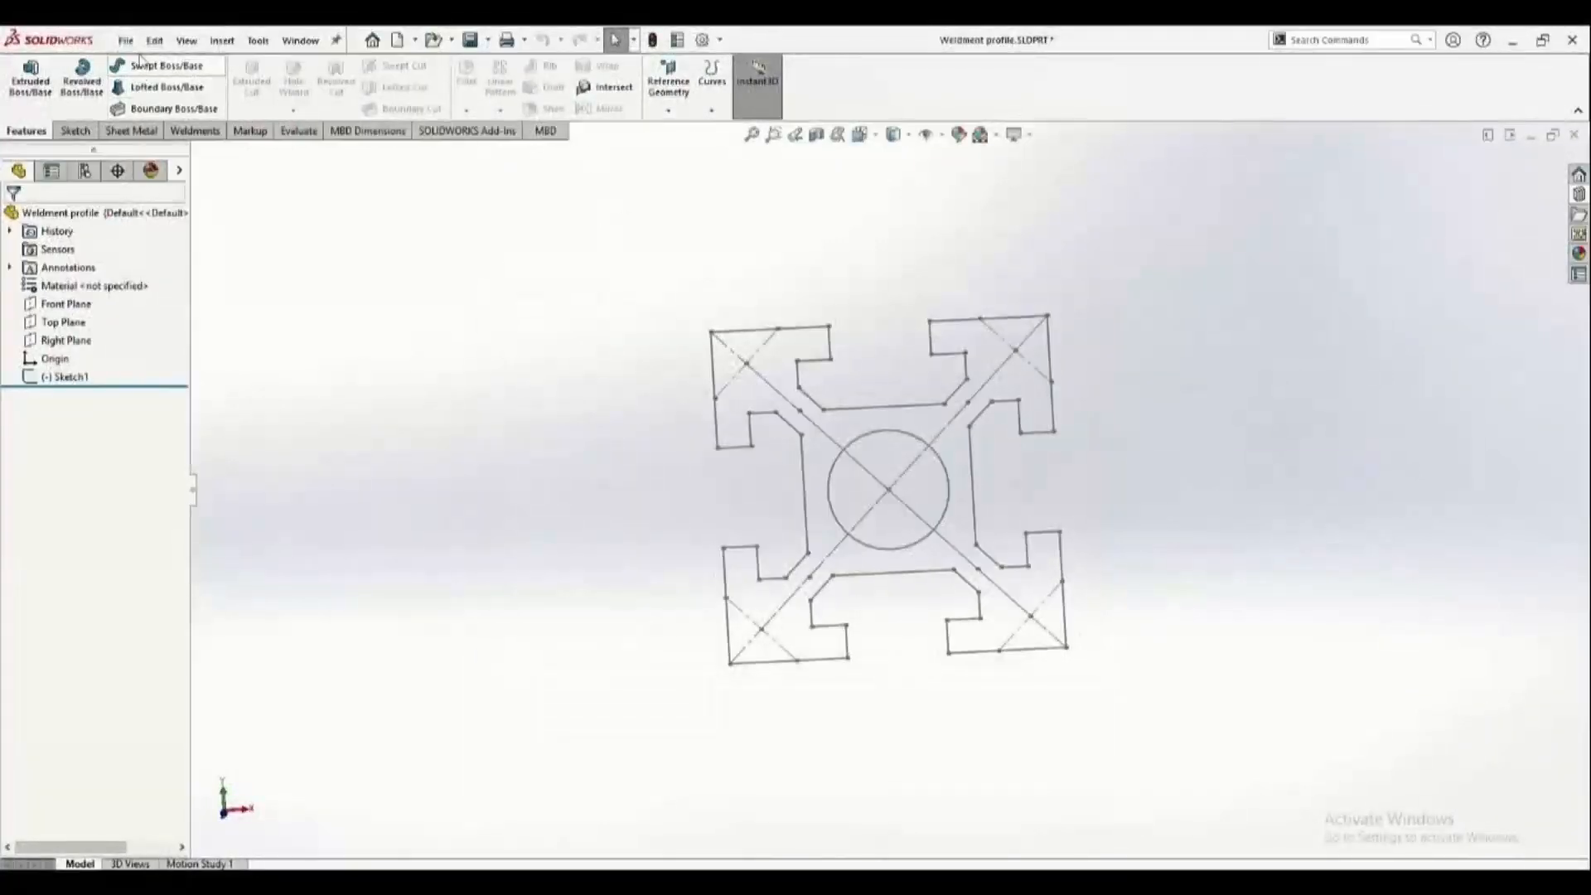
Start saving the profile under a new name with the file type Lib Feat Part (*.sldlfp).
click(125, 41)
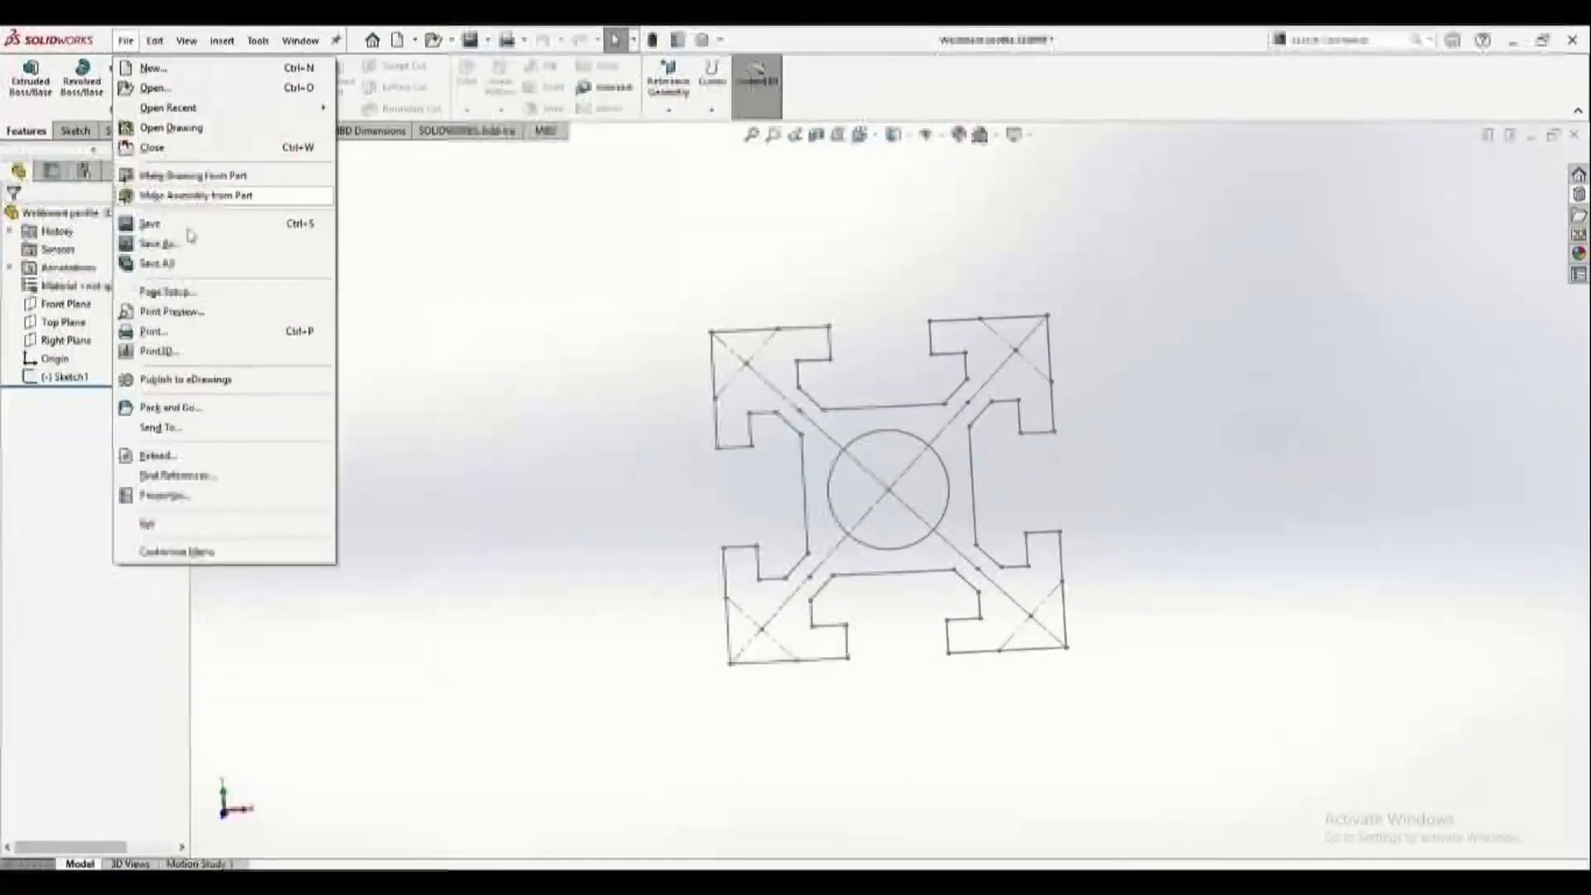
click(169, 248)
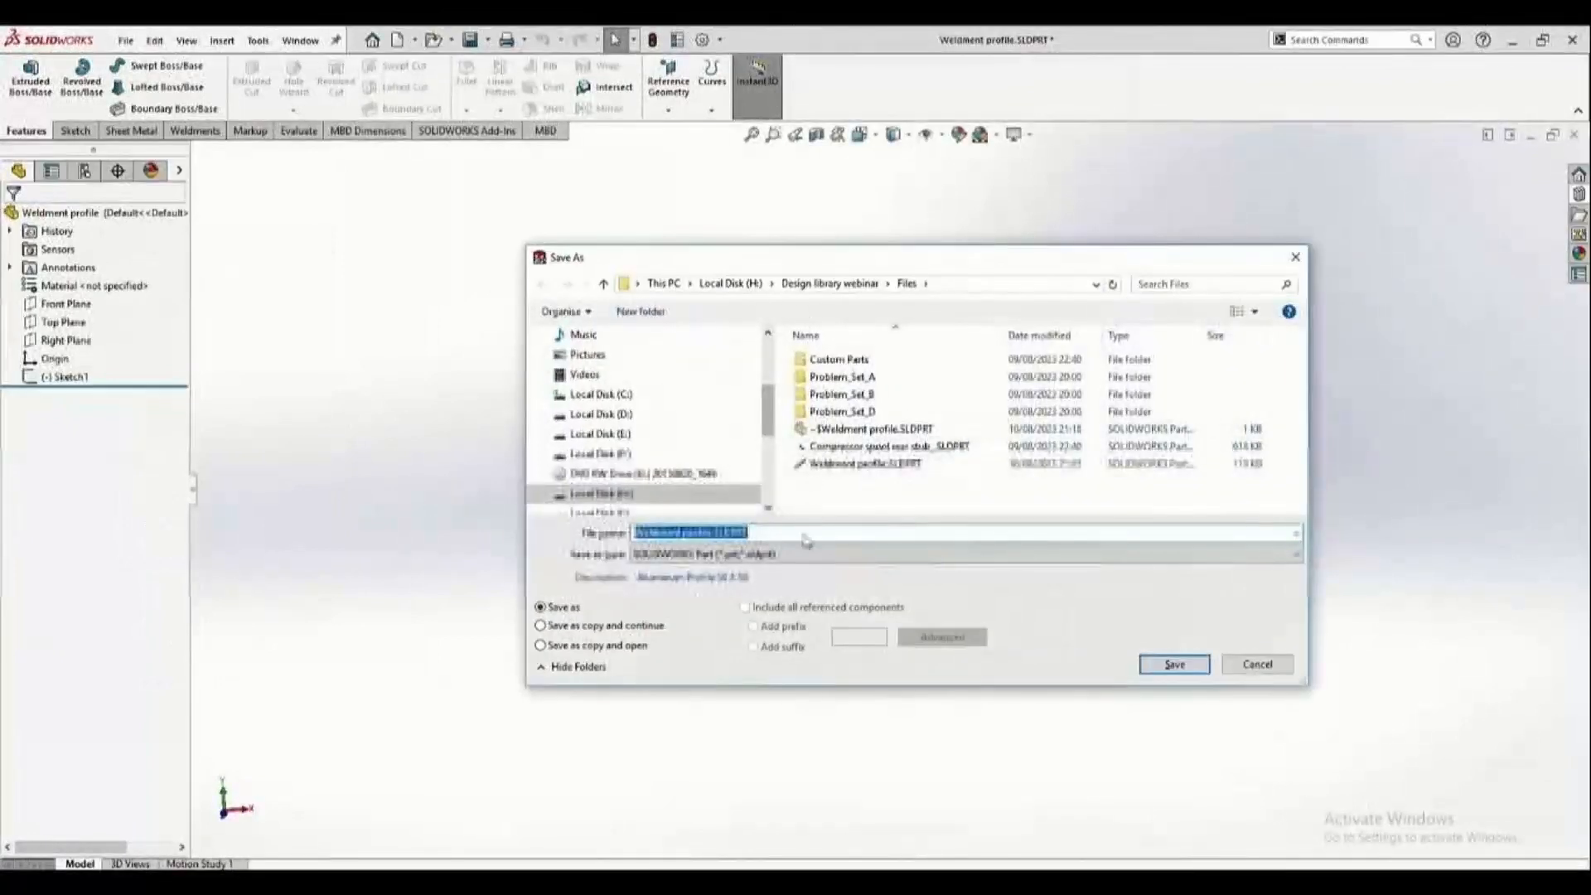
click(802, 556)
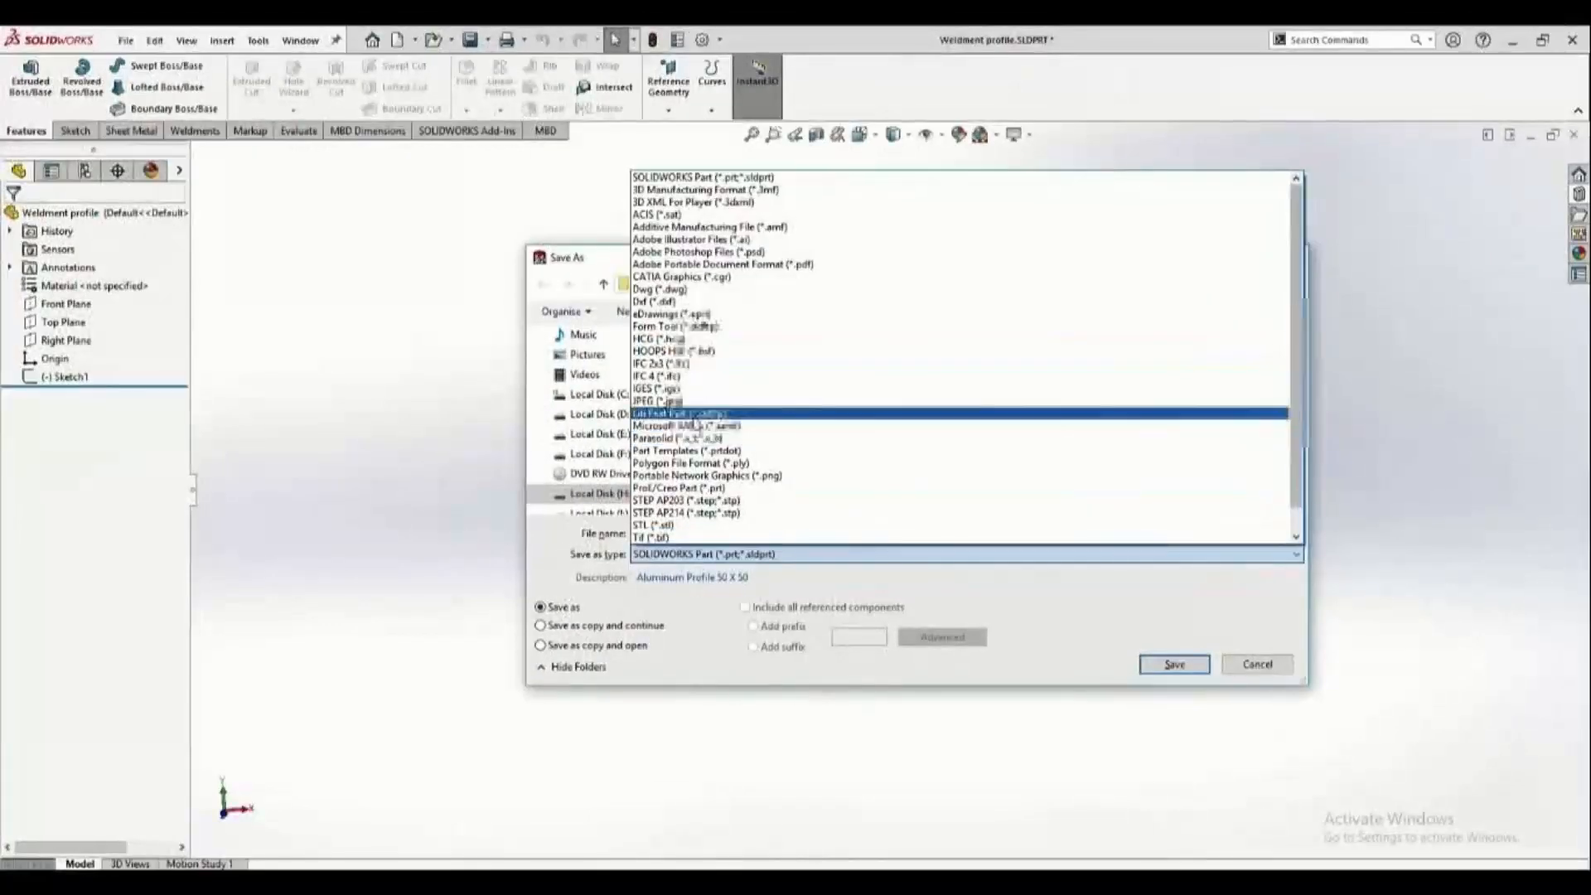
click(694, 413)
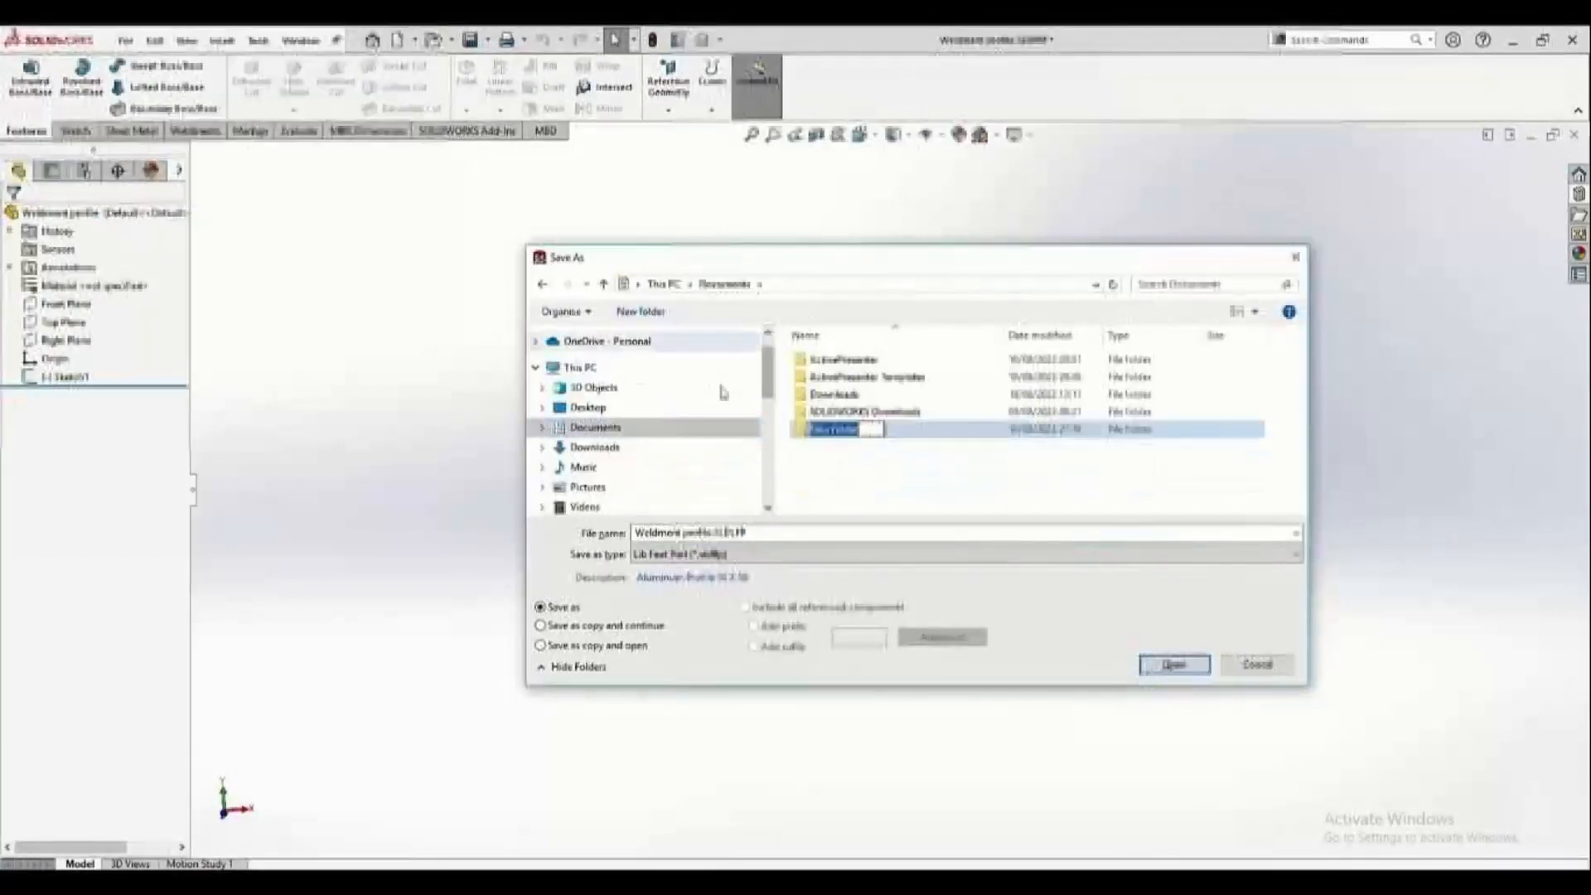
Create a "Custom Profile" folder in Documents and an "Aluminum Profile" folder inside it as the save location.
text(Custom Profile)
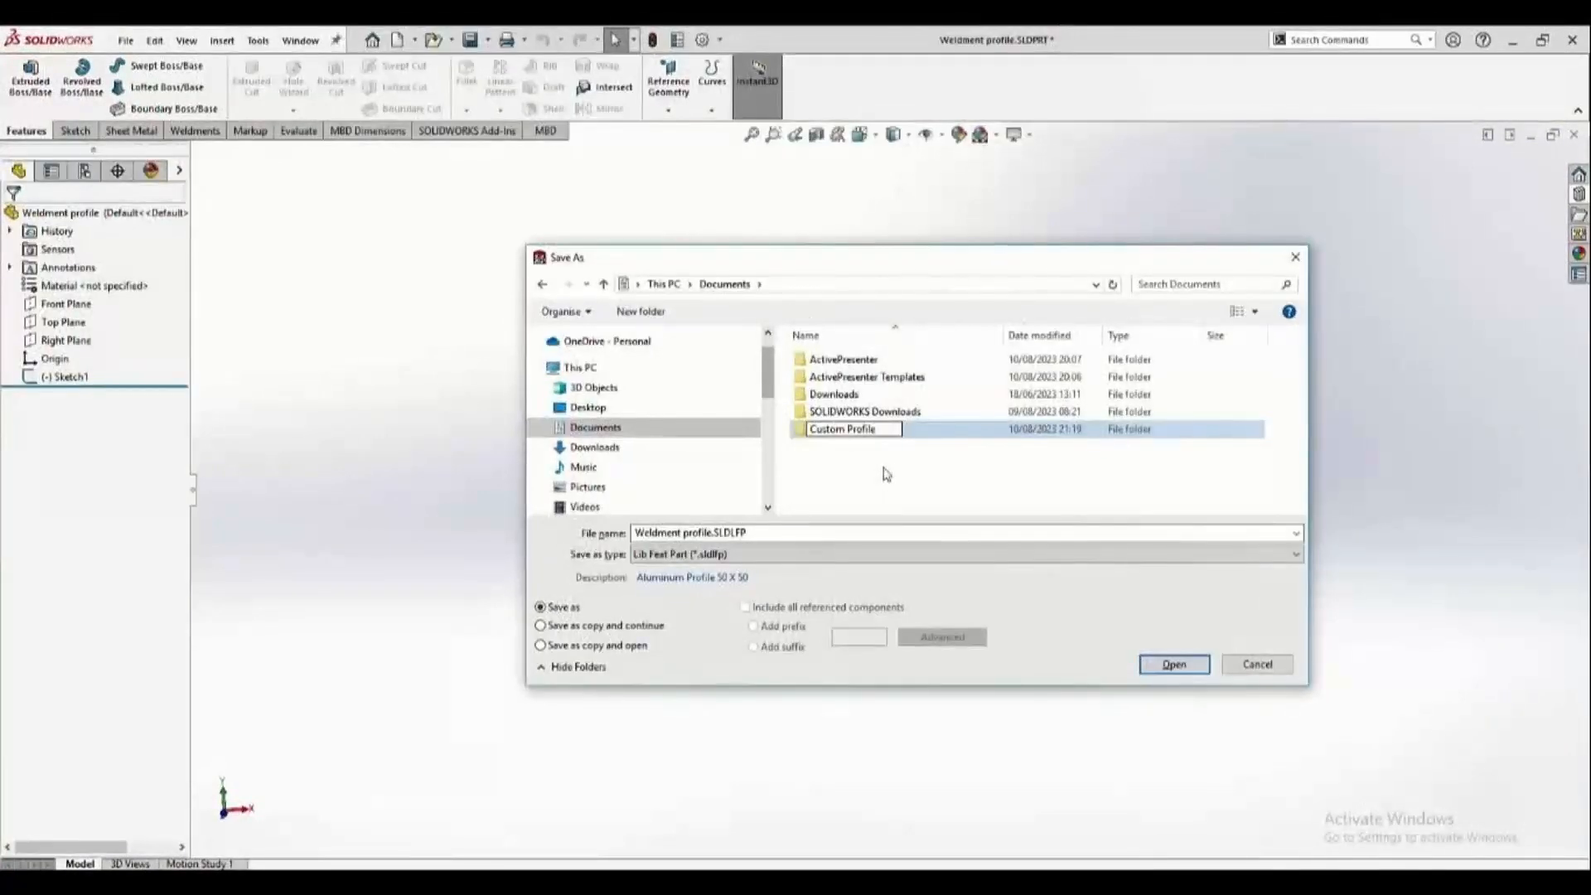
key(Return)
key(Return)
click(642, 312)
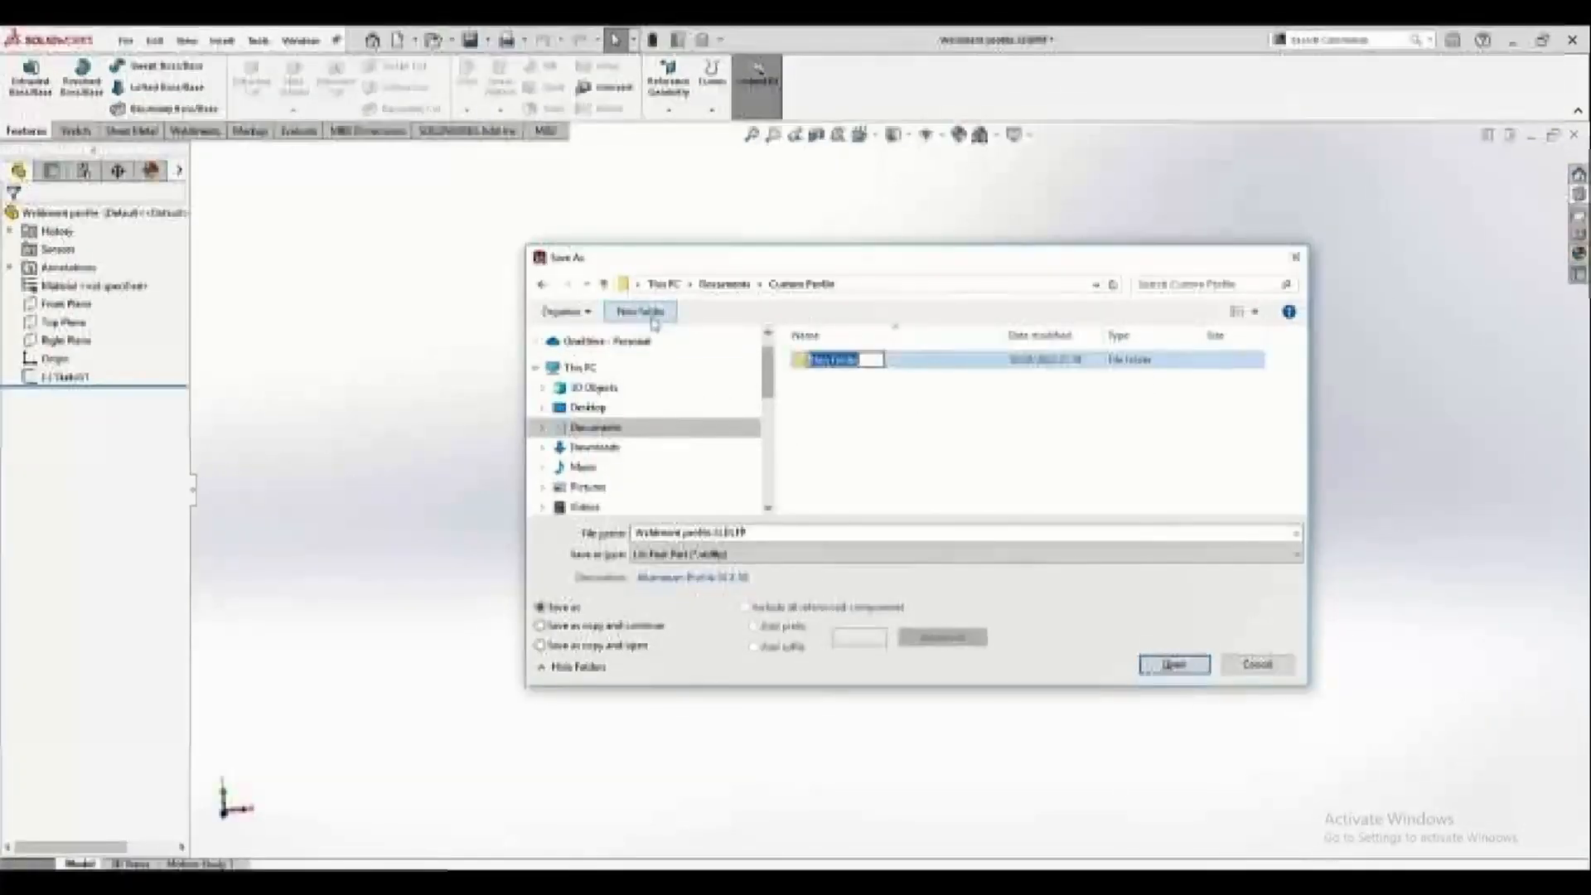
text(Aluminum Prof)
key(BackSpace)
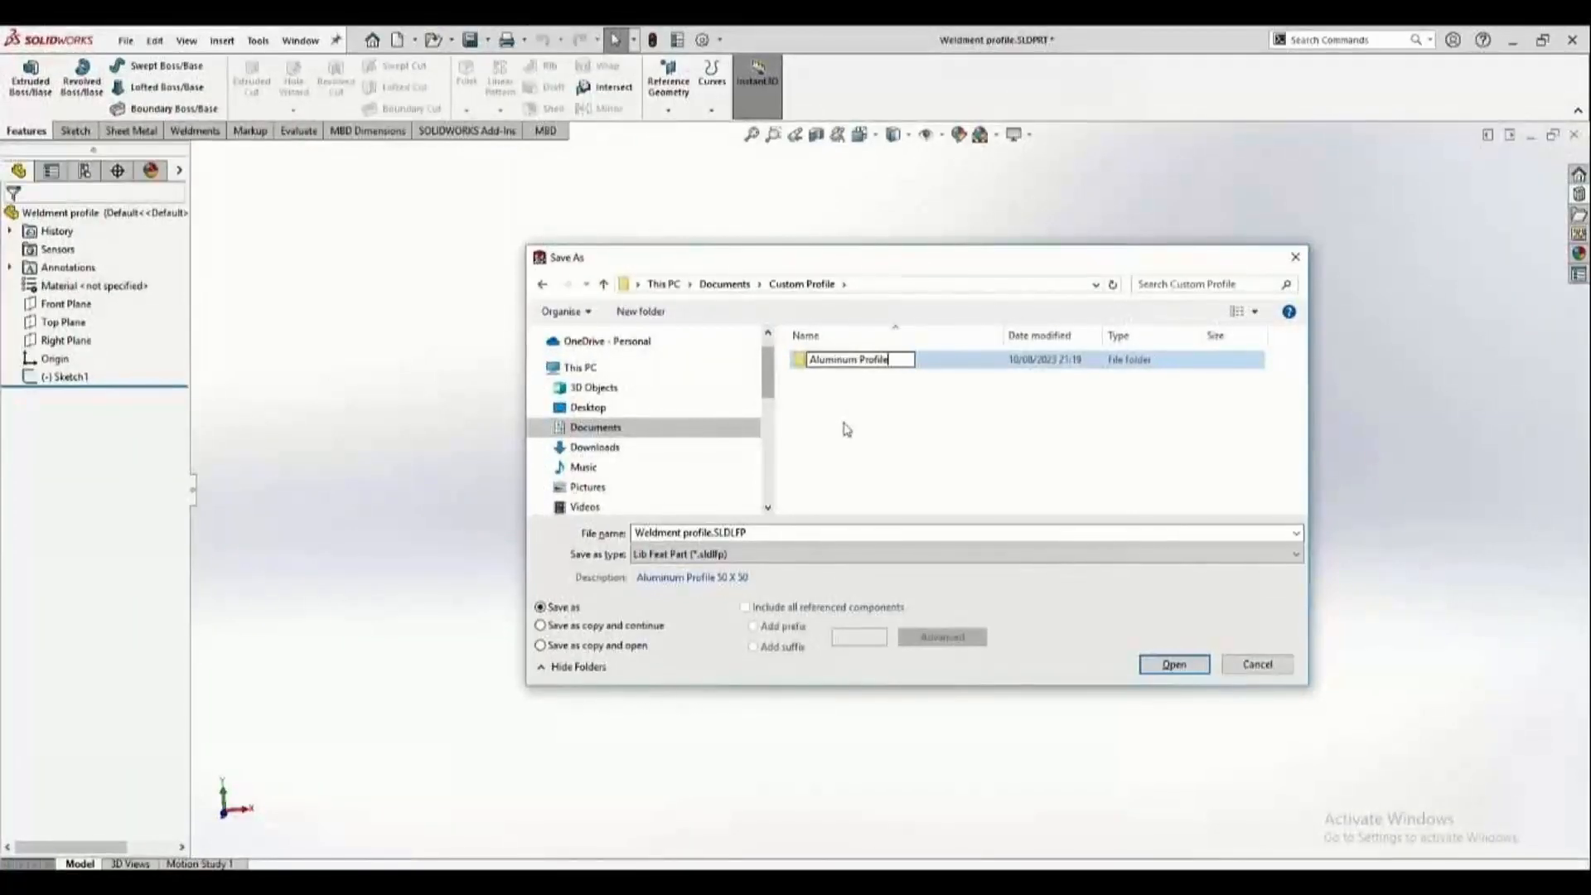
key(Return)
key(Return)
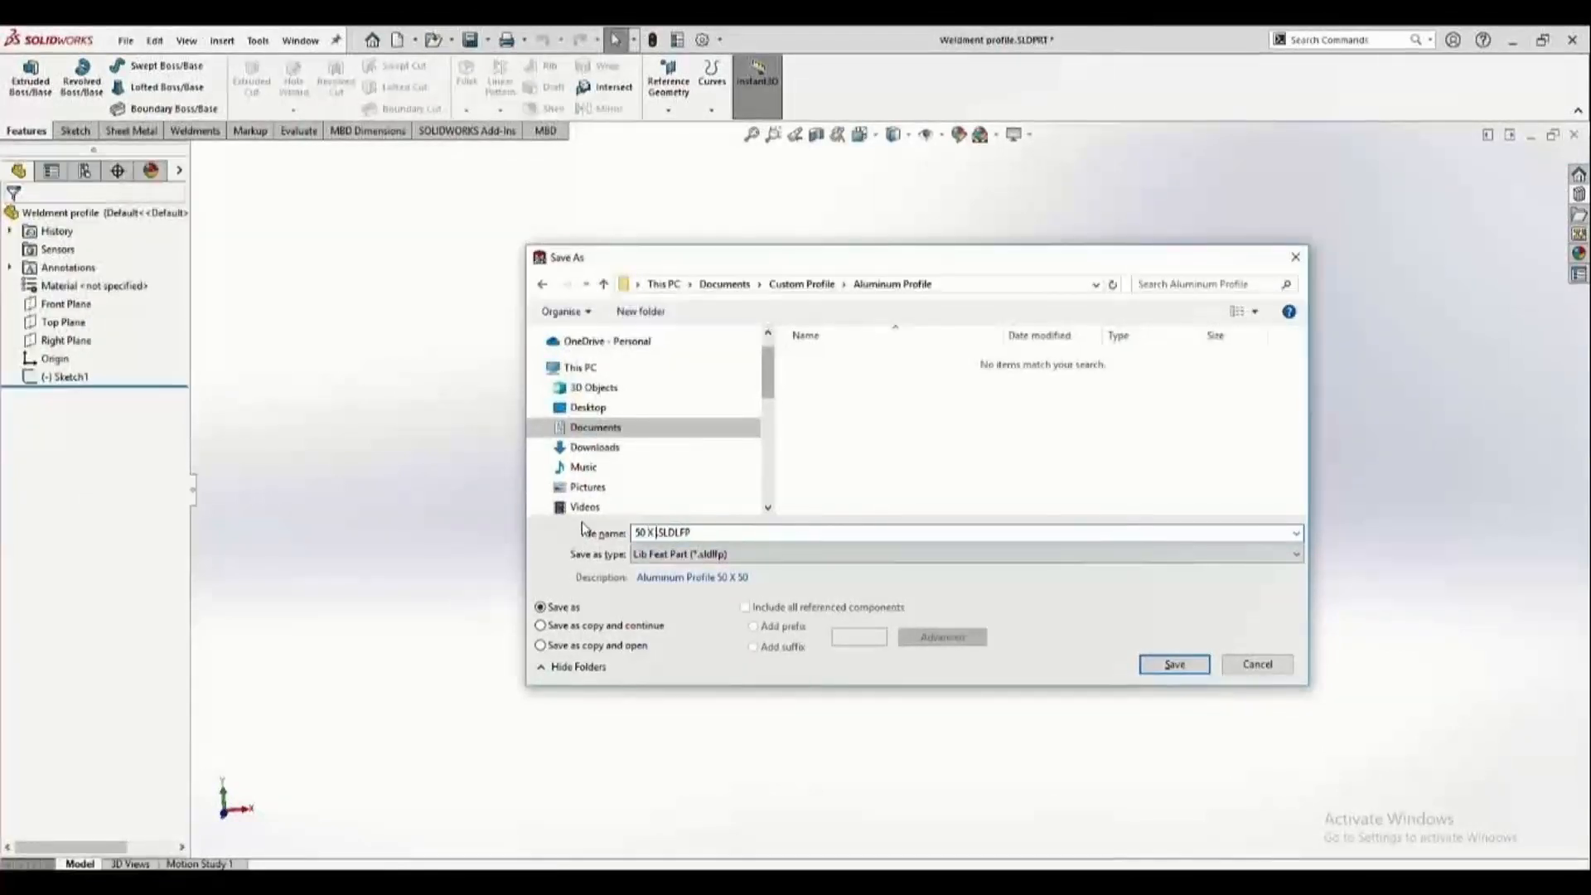
Name the library feature part "50 X 50" and save it, agreeing to create a simplified library feature part.
text(50)
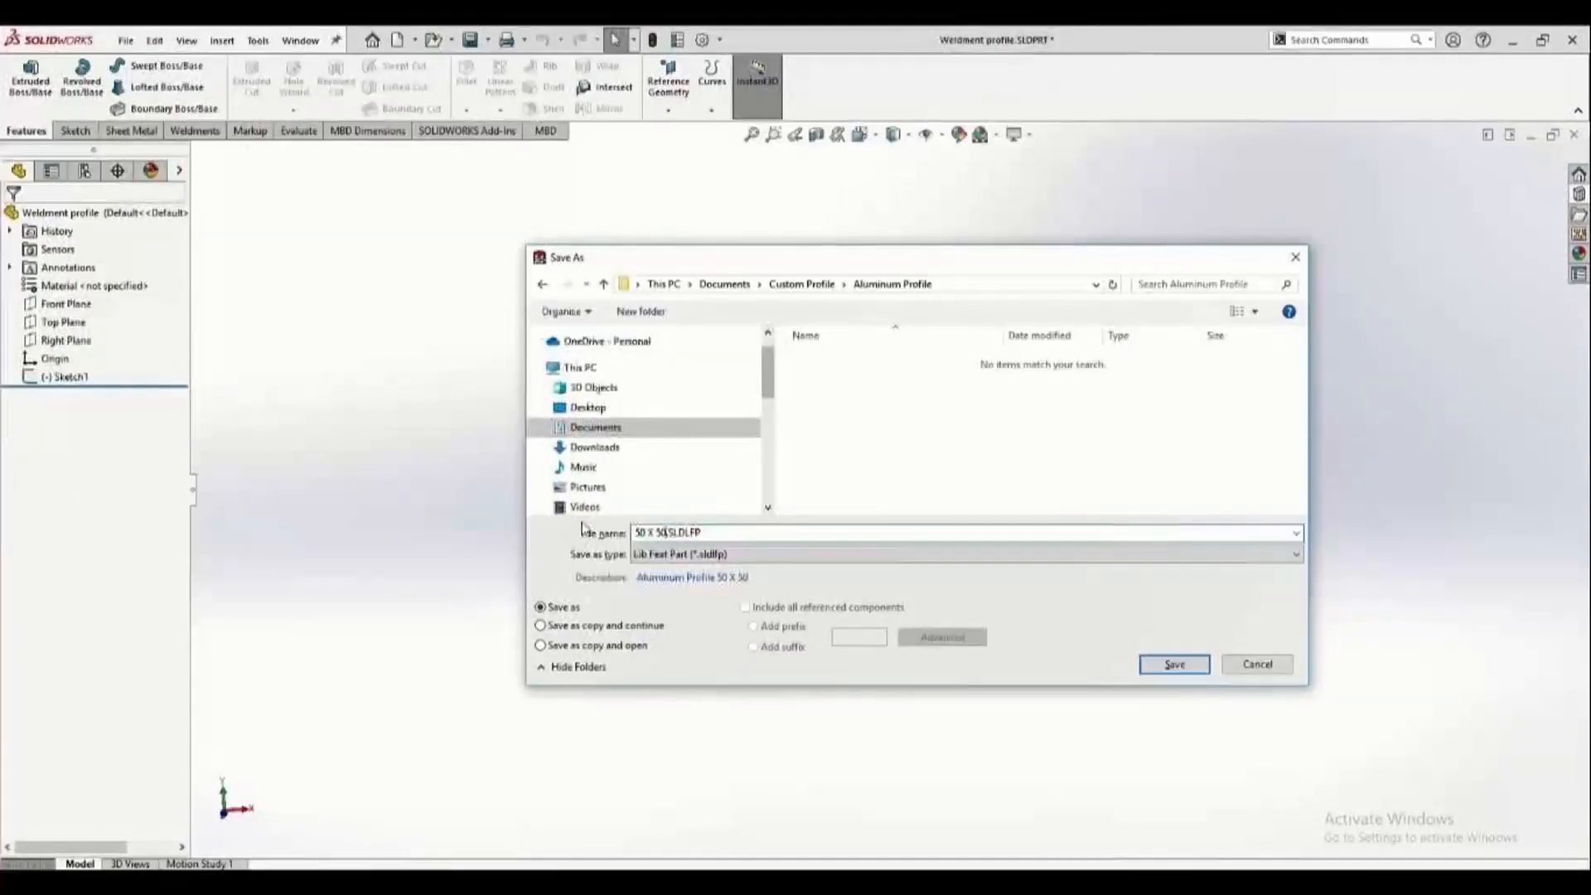
click(1172, 665)
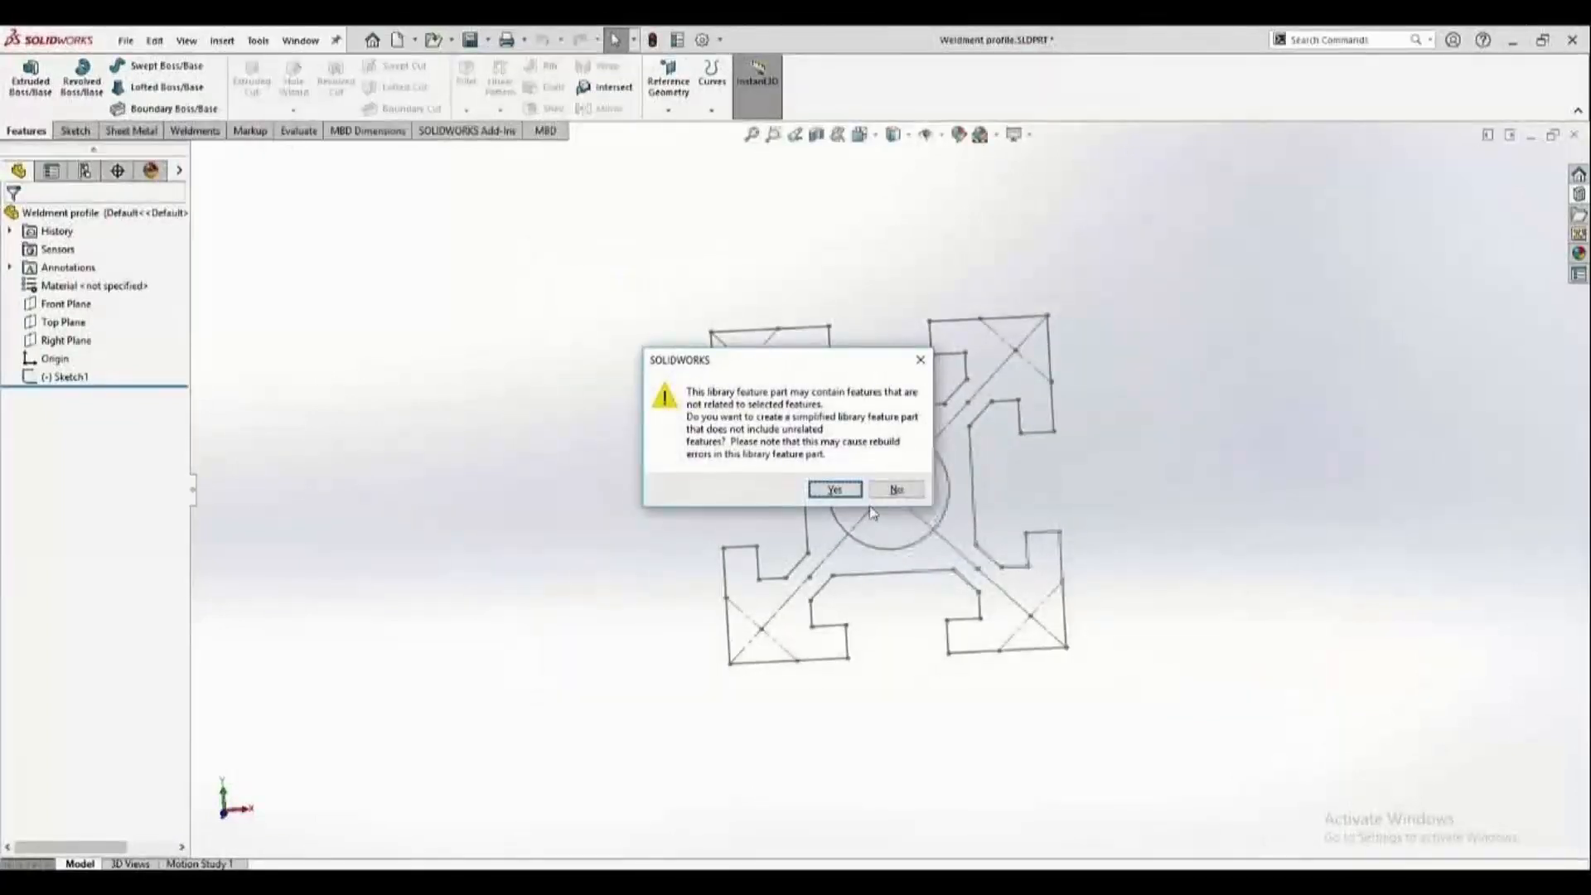
click(835, 490)
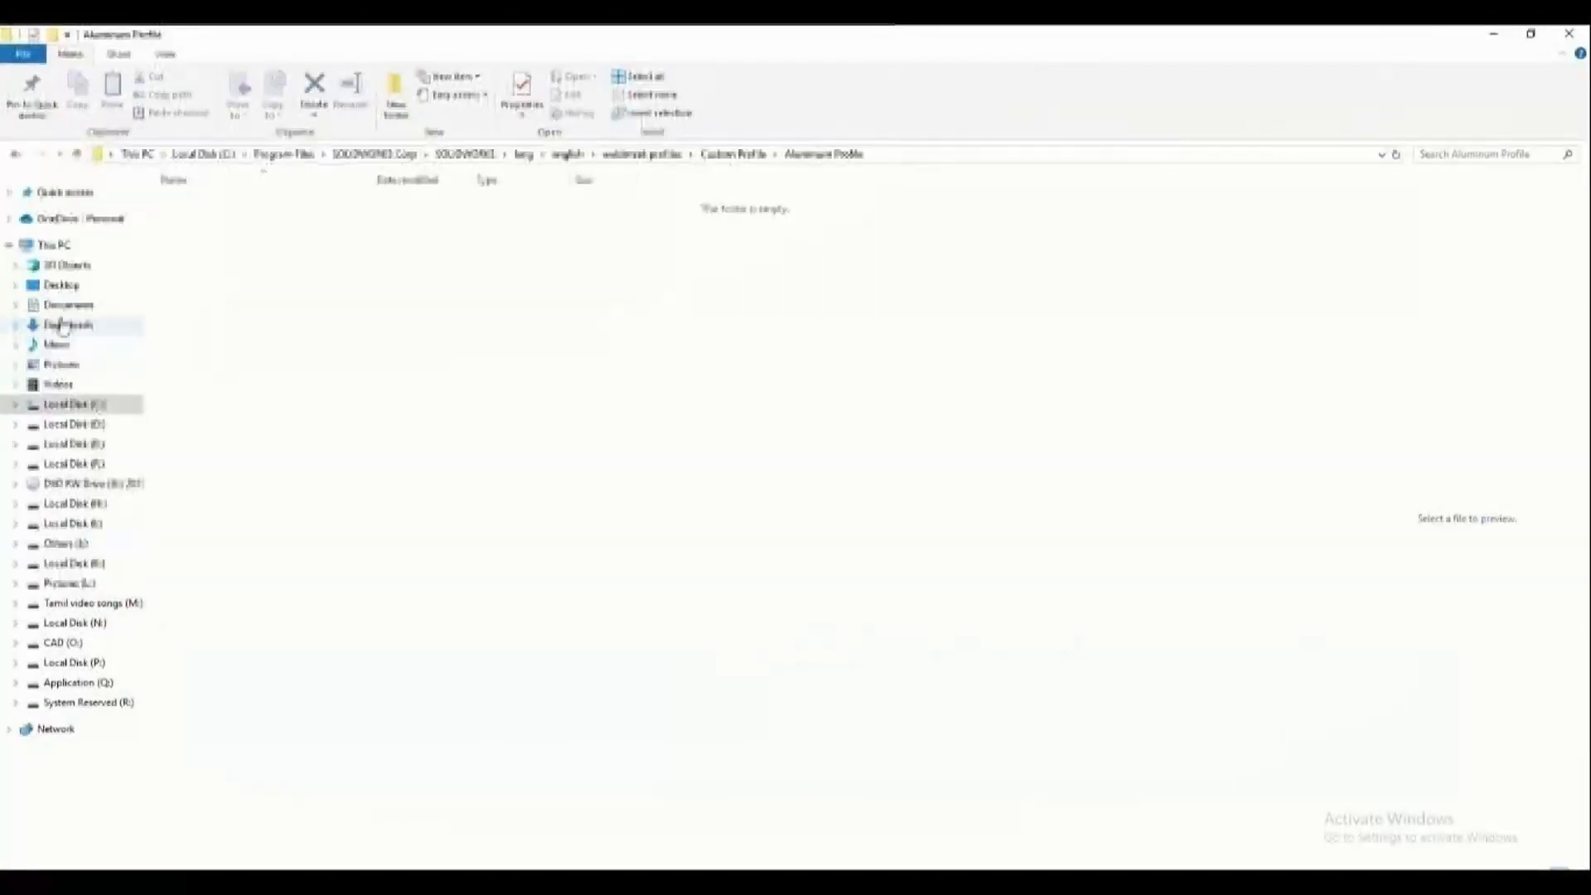
Switch to File Explorer and browse to the Aluminum Profile folder inside Documents > Custom Profile.
click(68, 305)
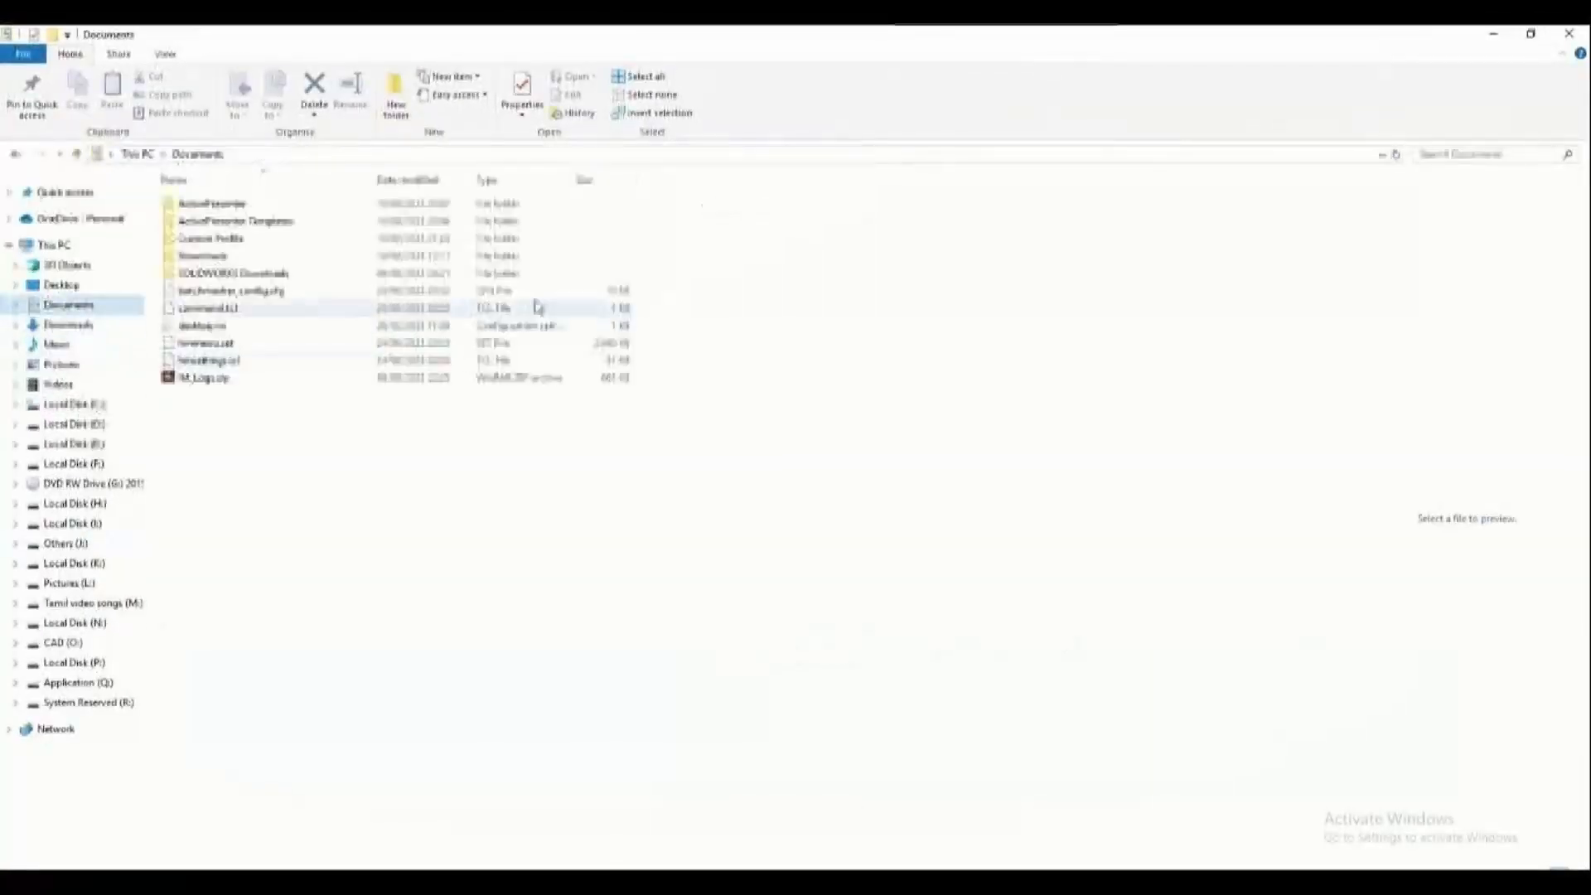
double_click(214, 239)
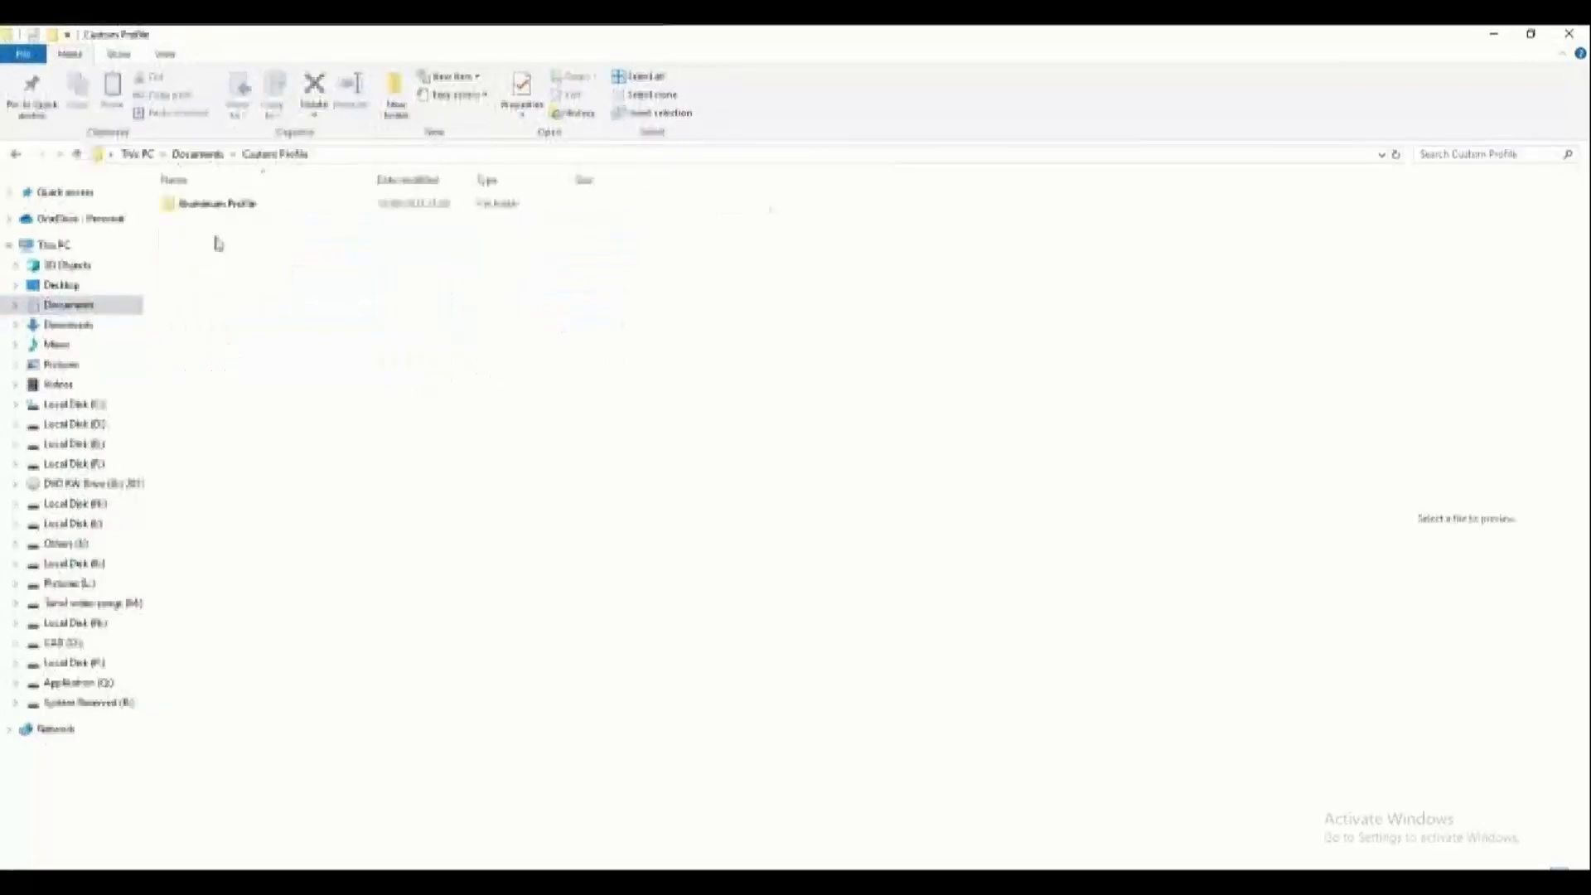
click(216, 211)
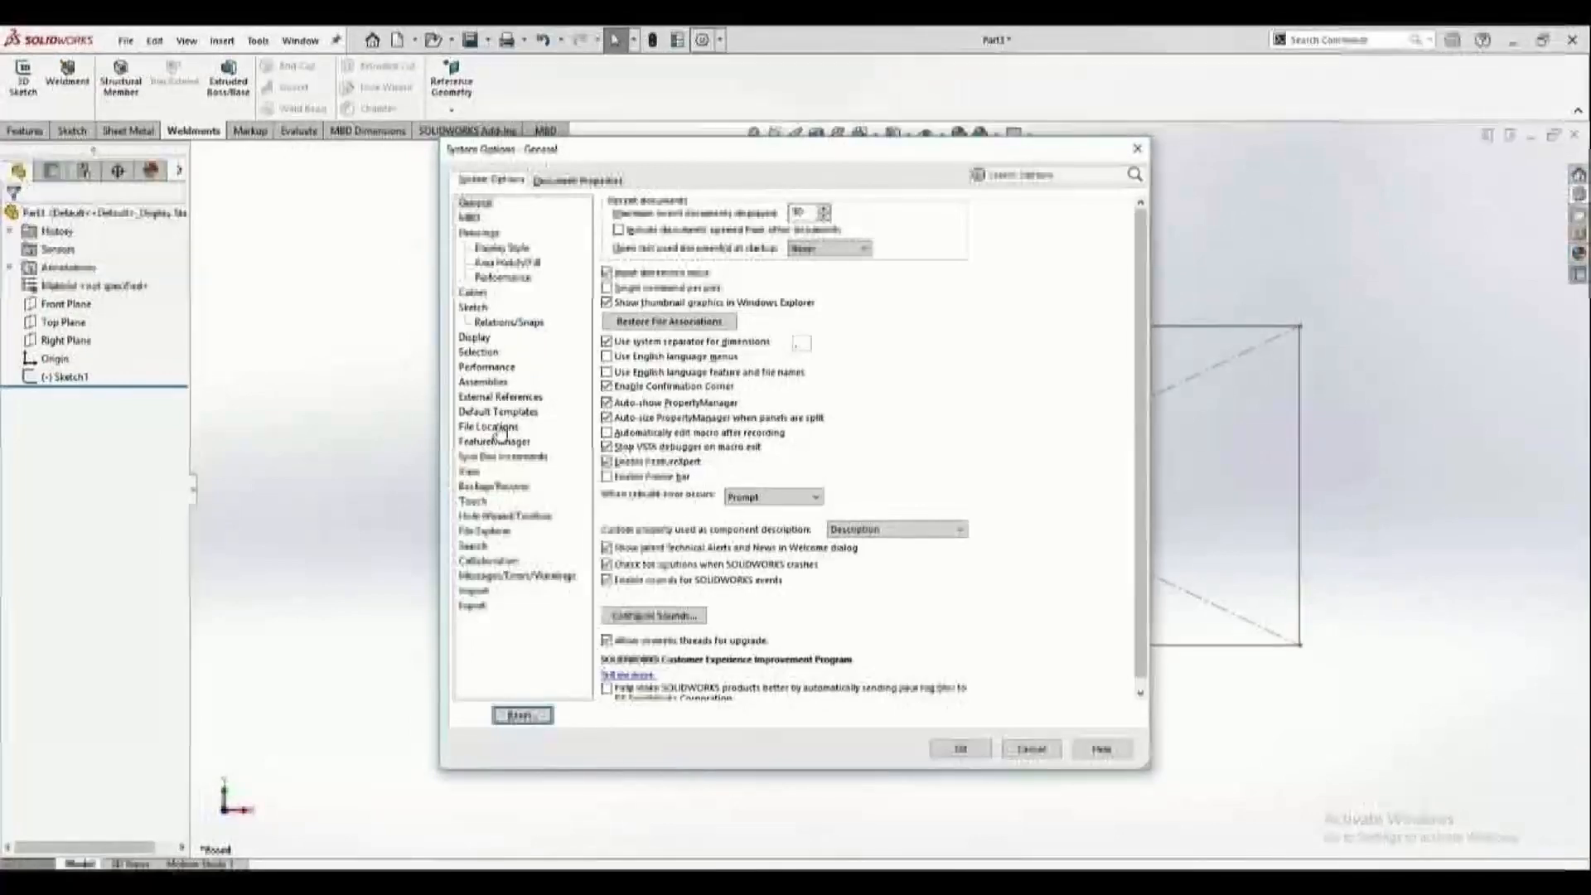
Show the folders for Weldment Profiles in the file locations of the system options.
click(490, 427)
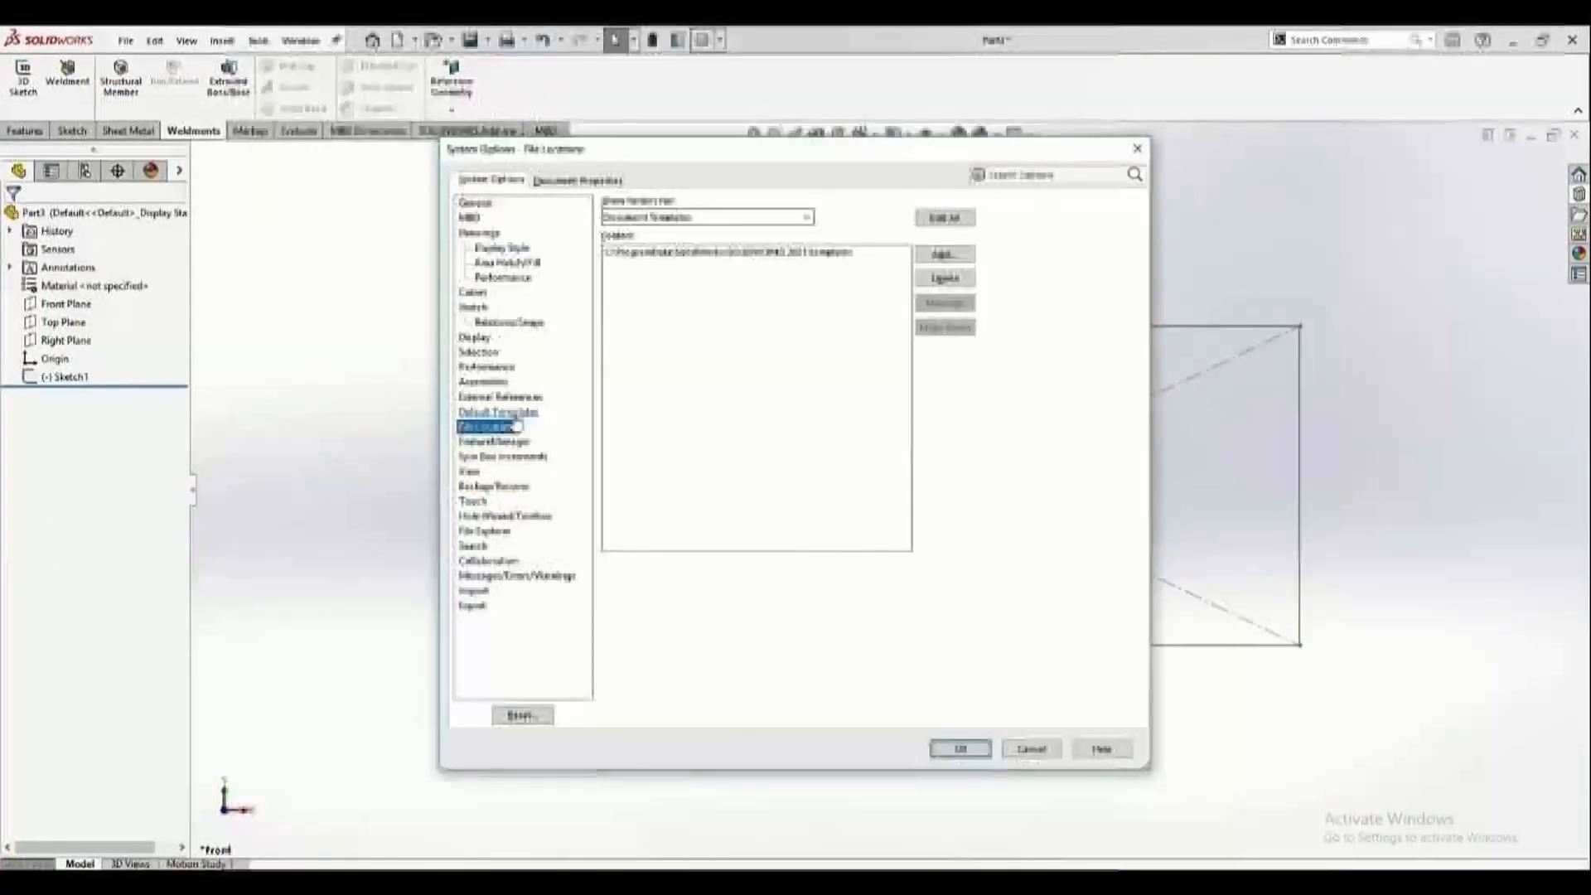
click(723, 217)
scroll(663, 382, down, 4)
scroll(668, 514, down, 5)
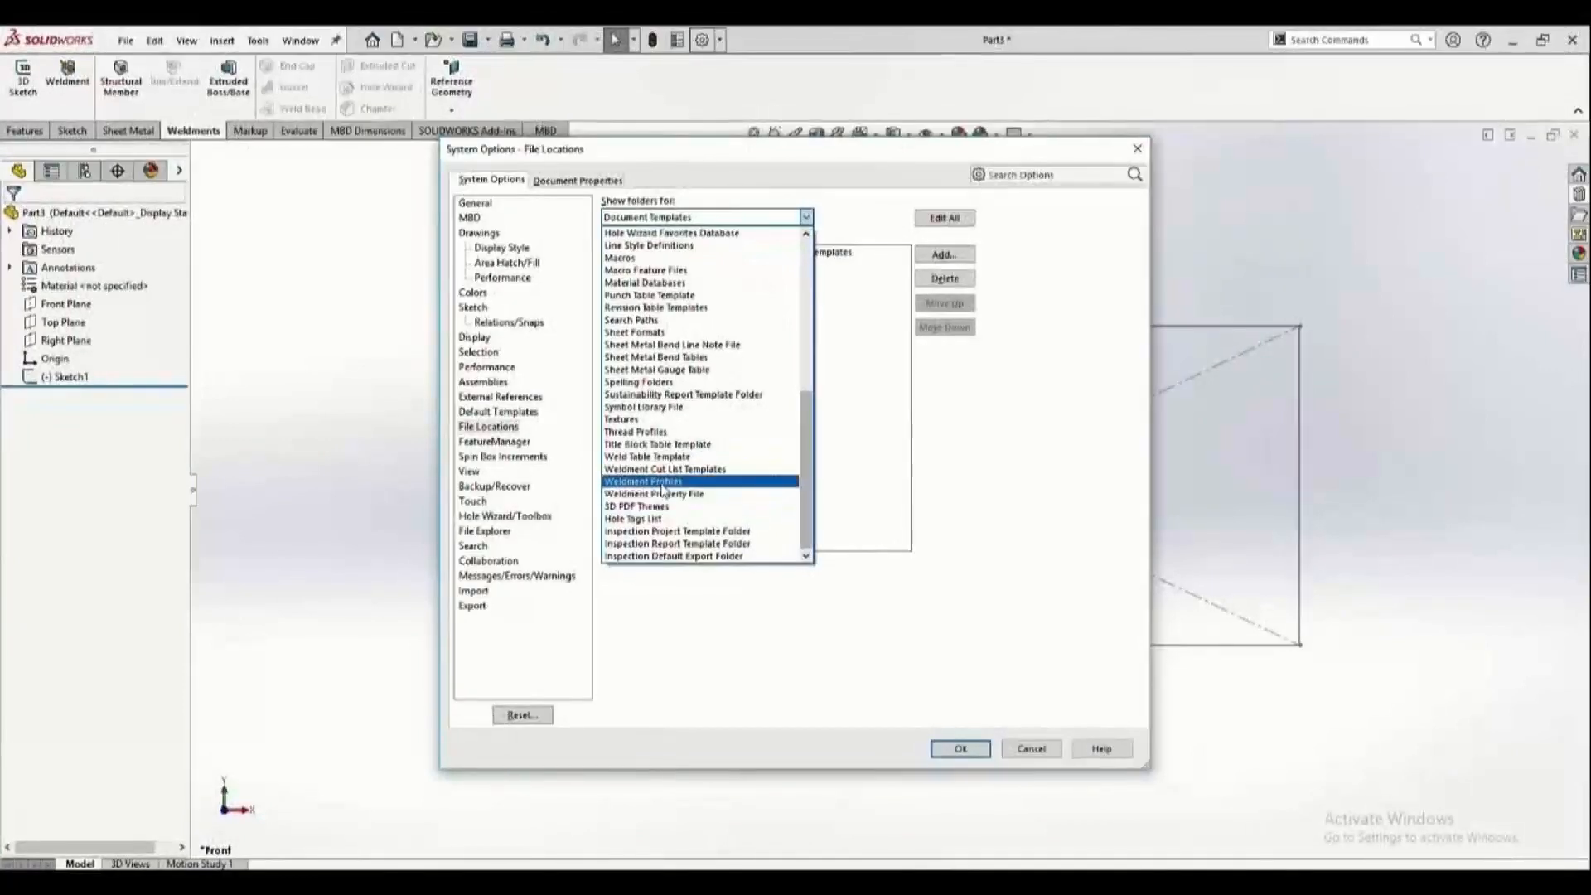
click(662, 485)
Add the Custom Profile folder from Documents to the weldment profile locations, accept the search path change and apply the options.
click(935, 257)
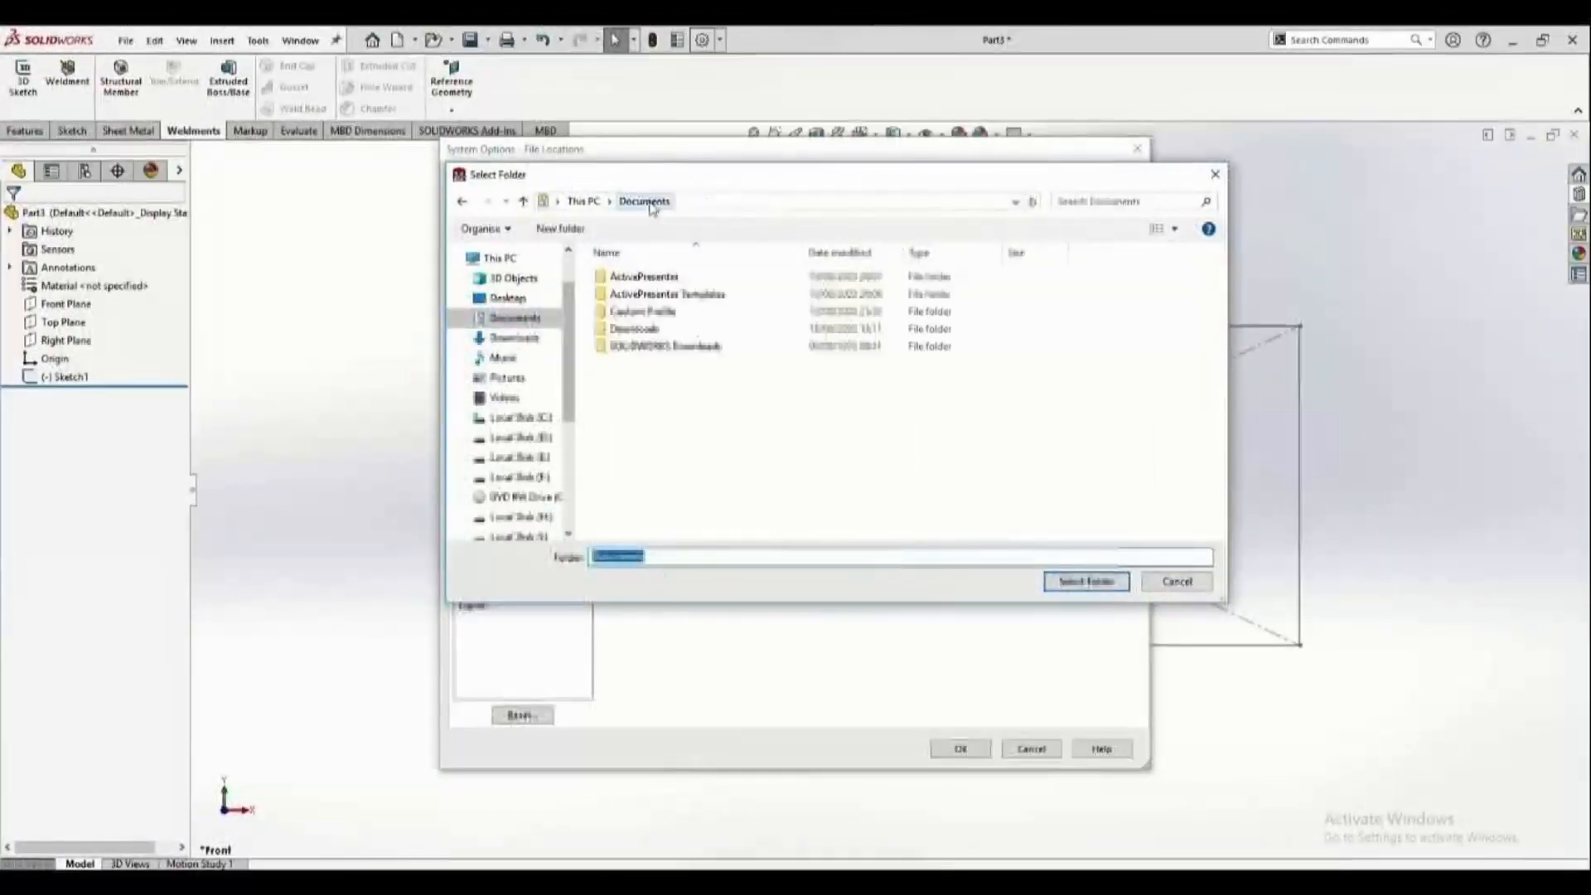
click(652, 315)
double_click(652, 313)
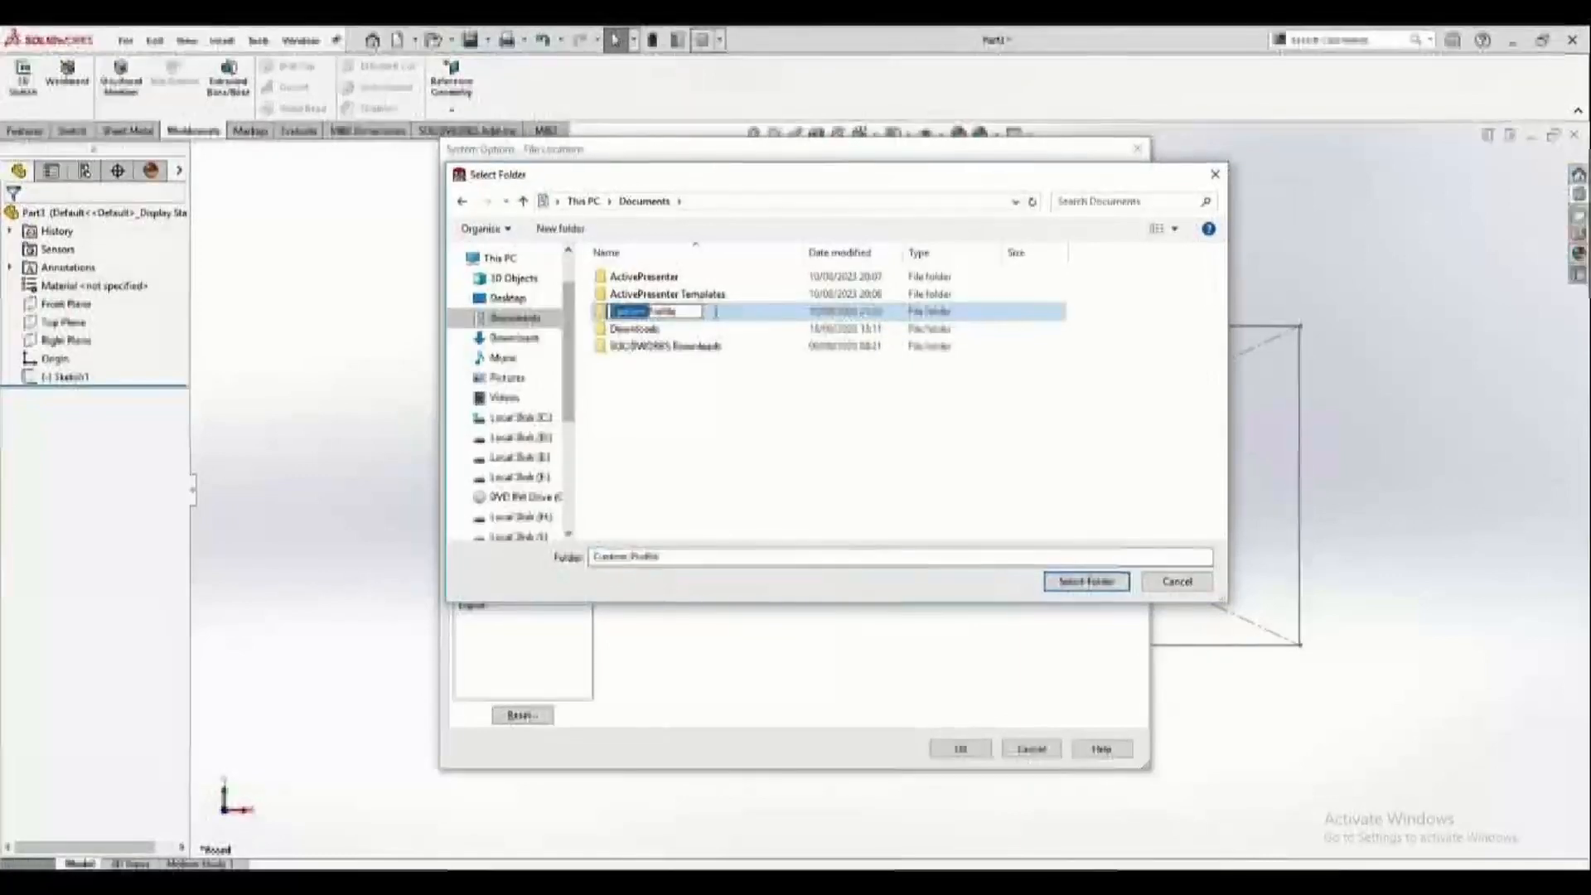
click(1083, 583)
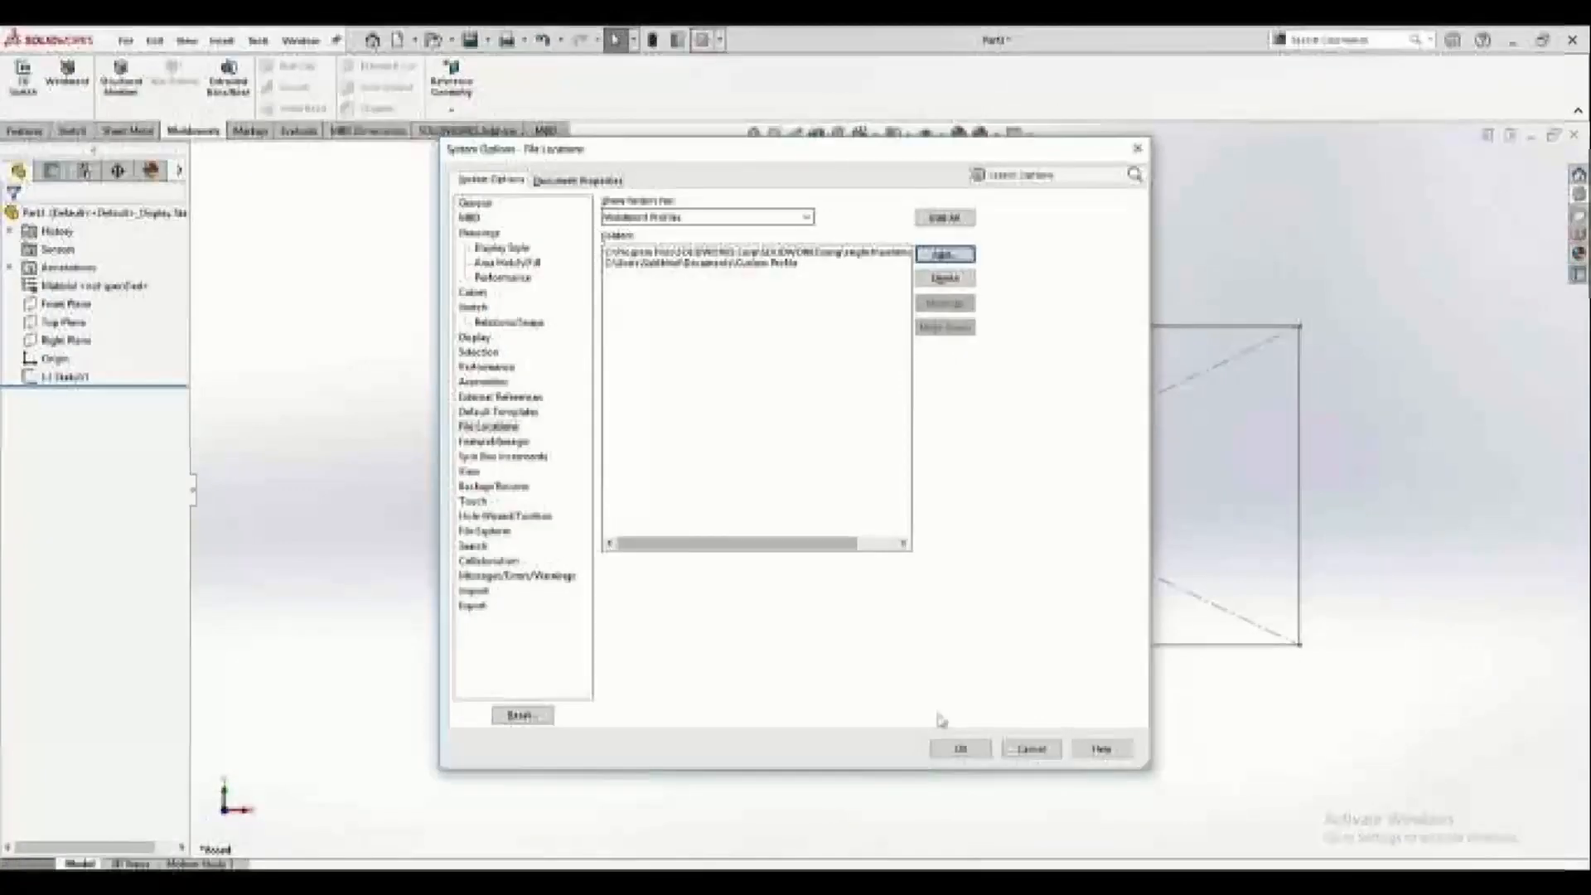
click(959, 748)
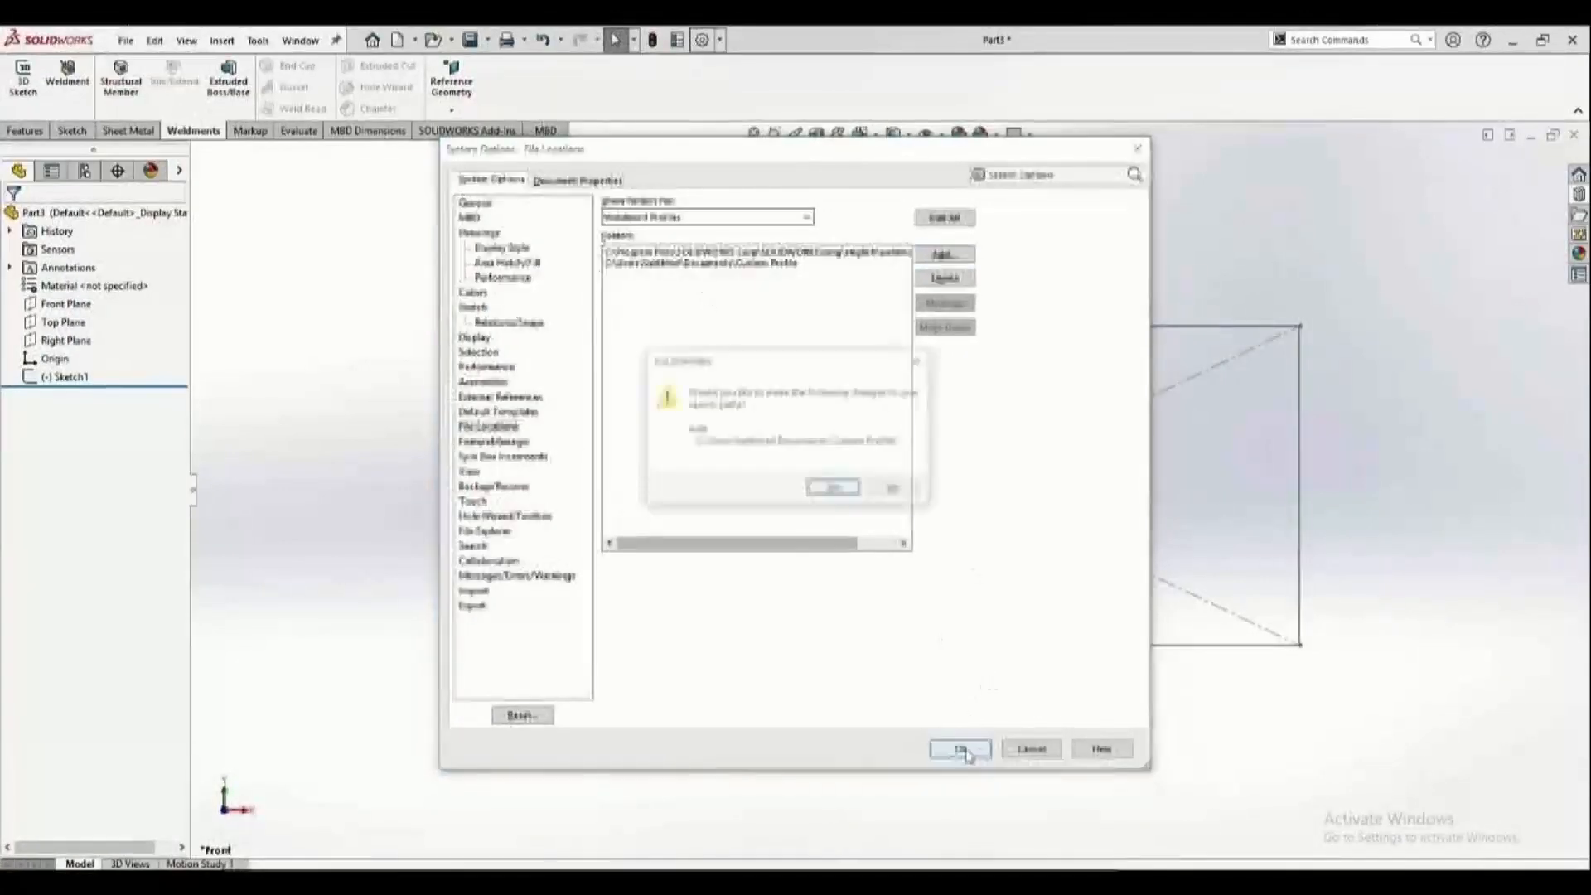
click(825, 491)
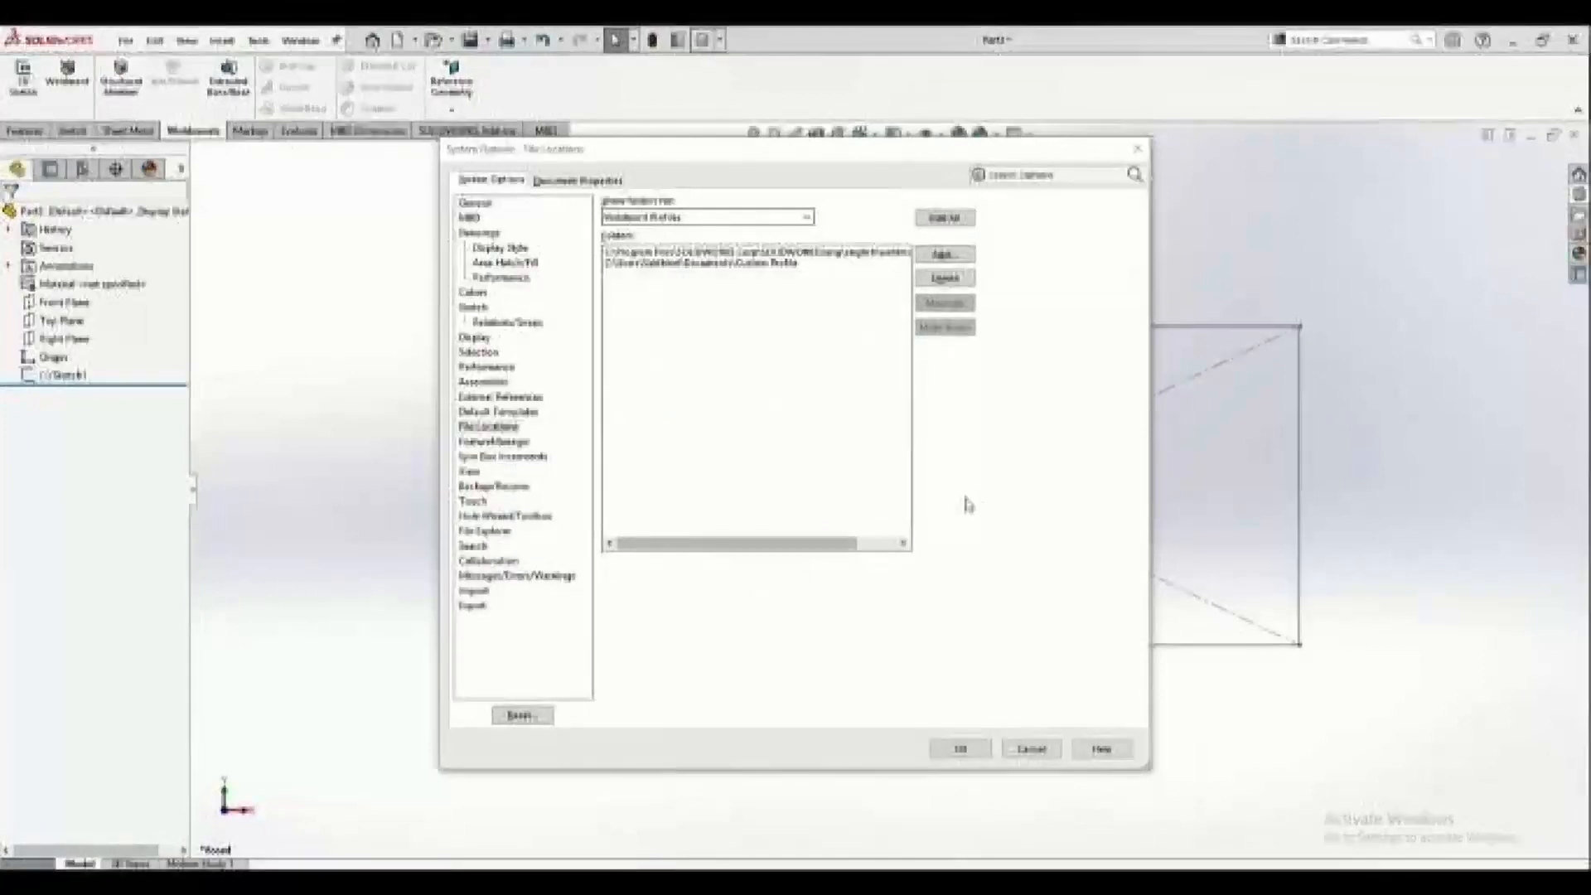
click(960, 748)
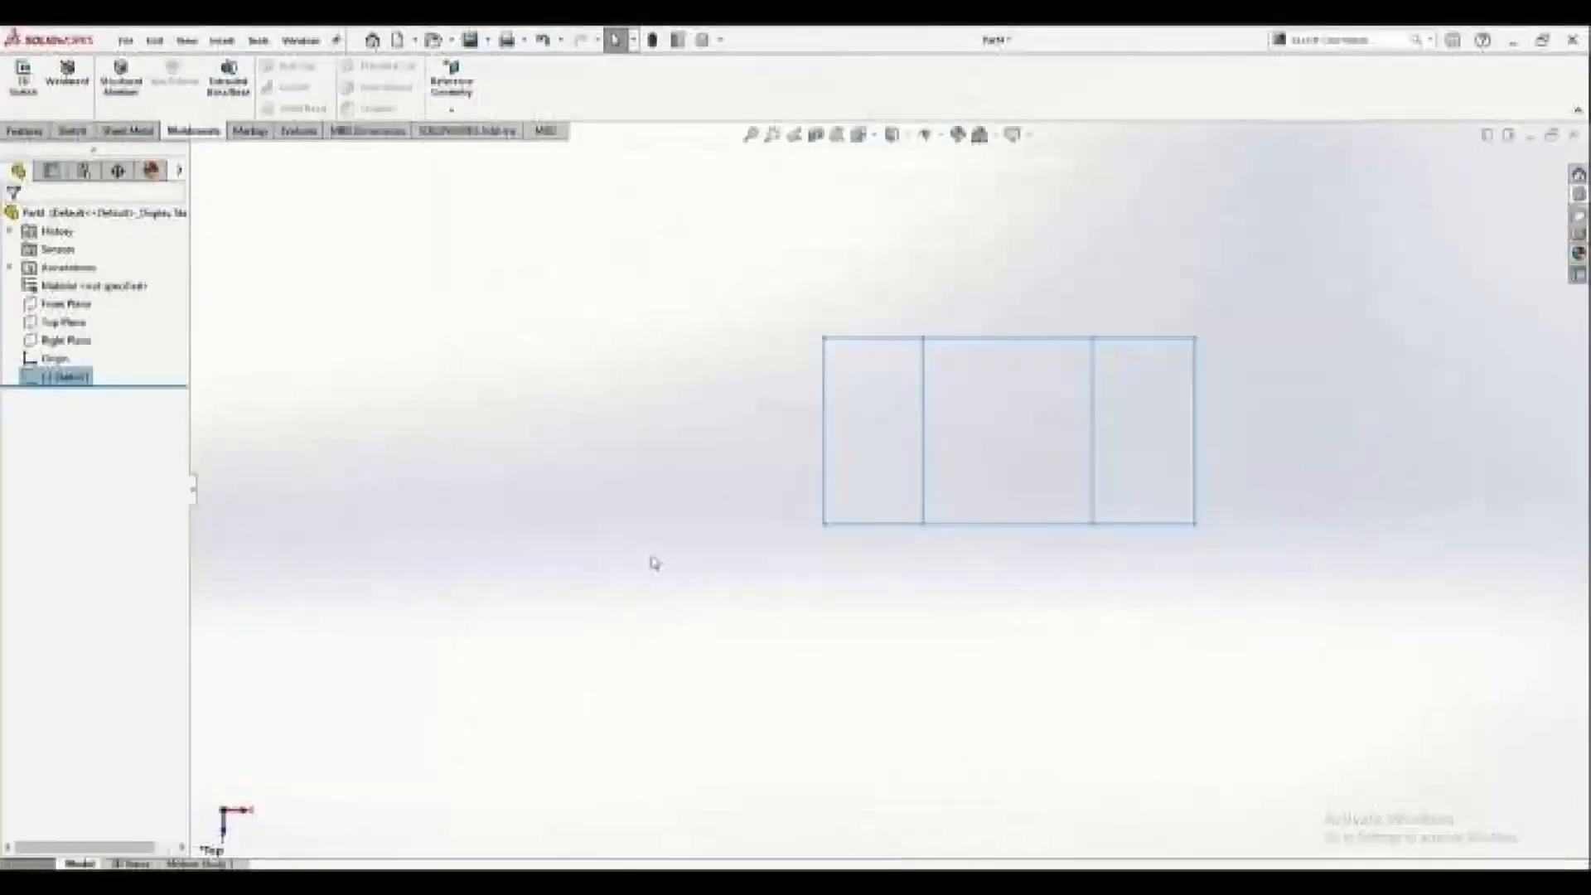
Start a Structural Member using the Custom Profile standard, Aluminum Profile type and 50 X 50 size.
click(121, 78)
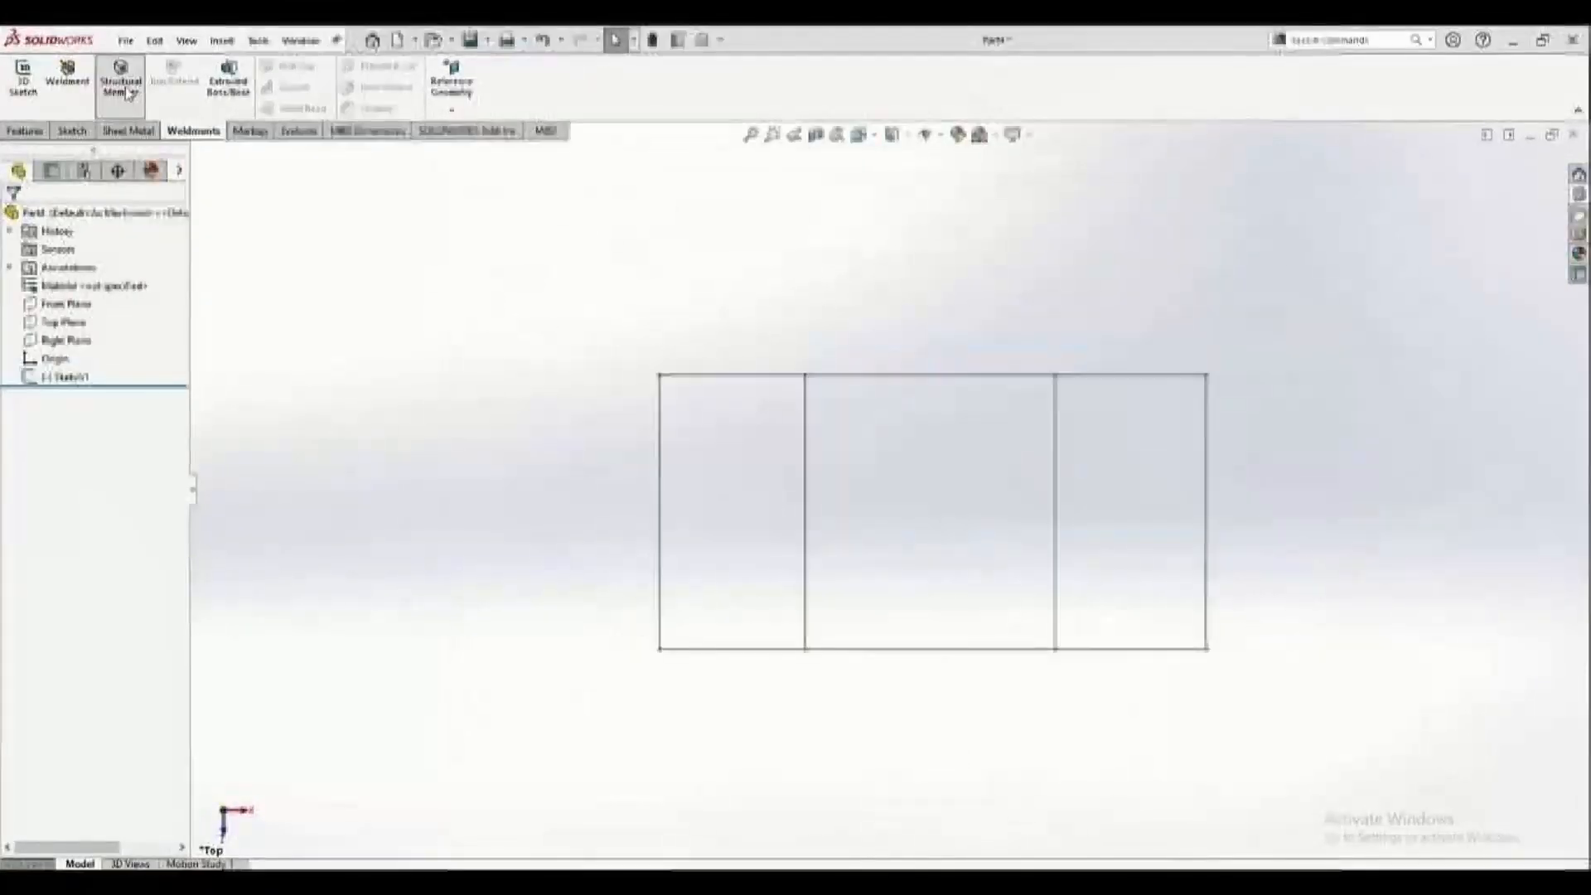
click(109, 336)
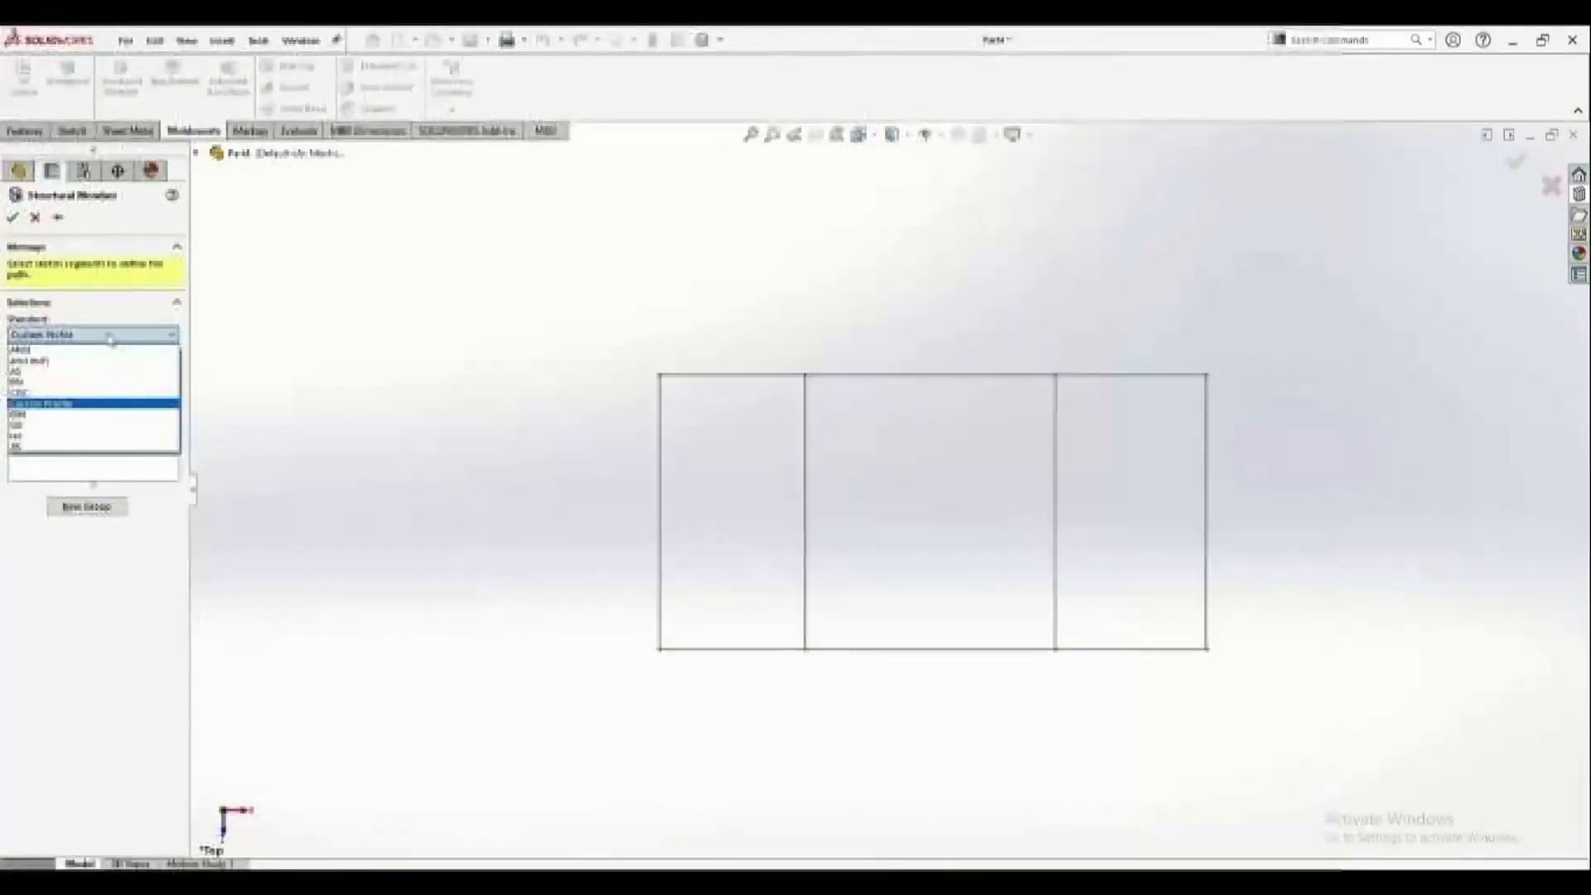
click(93, 369)
click(105, 381)
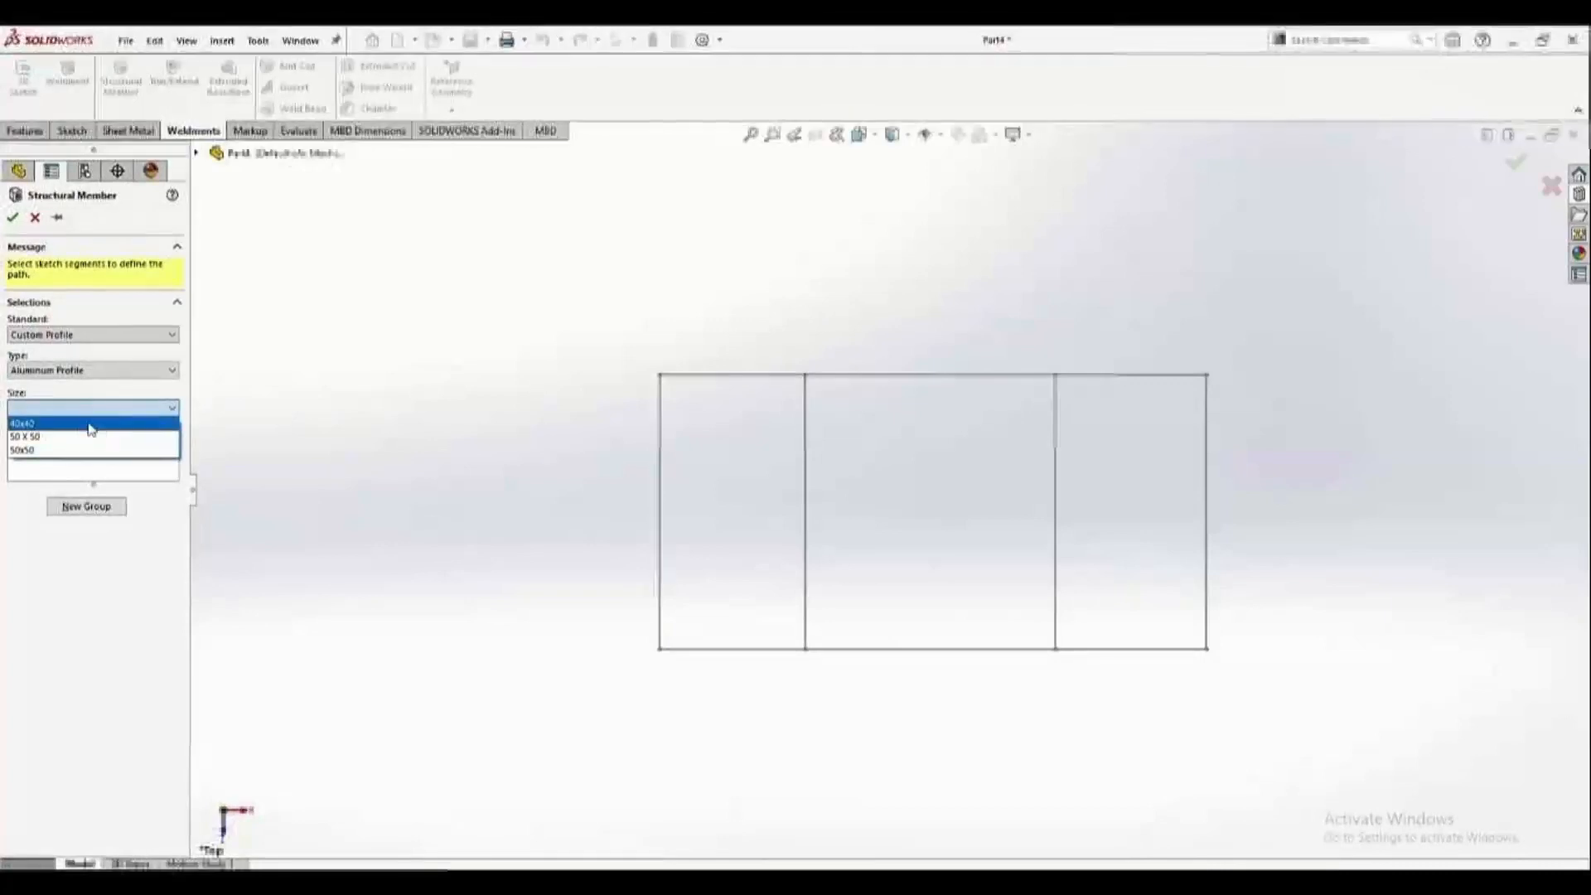
click(68, 449)
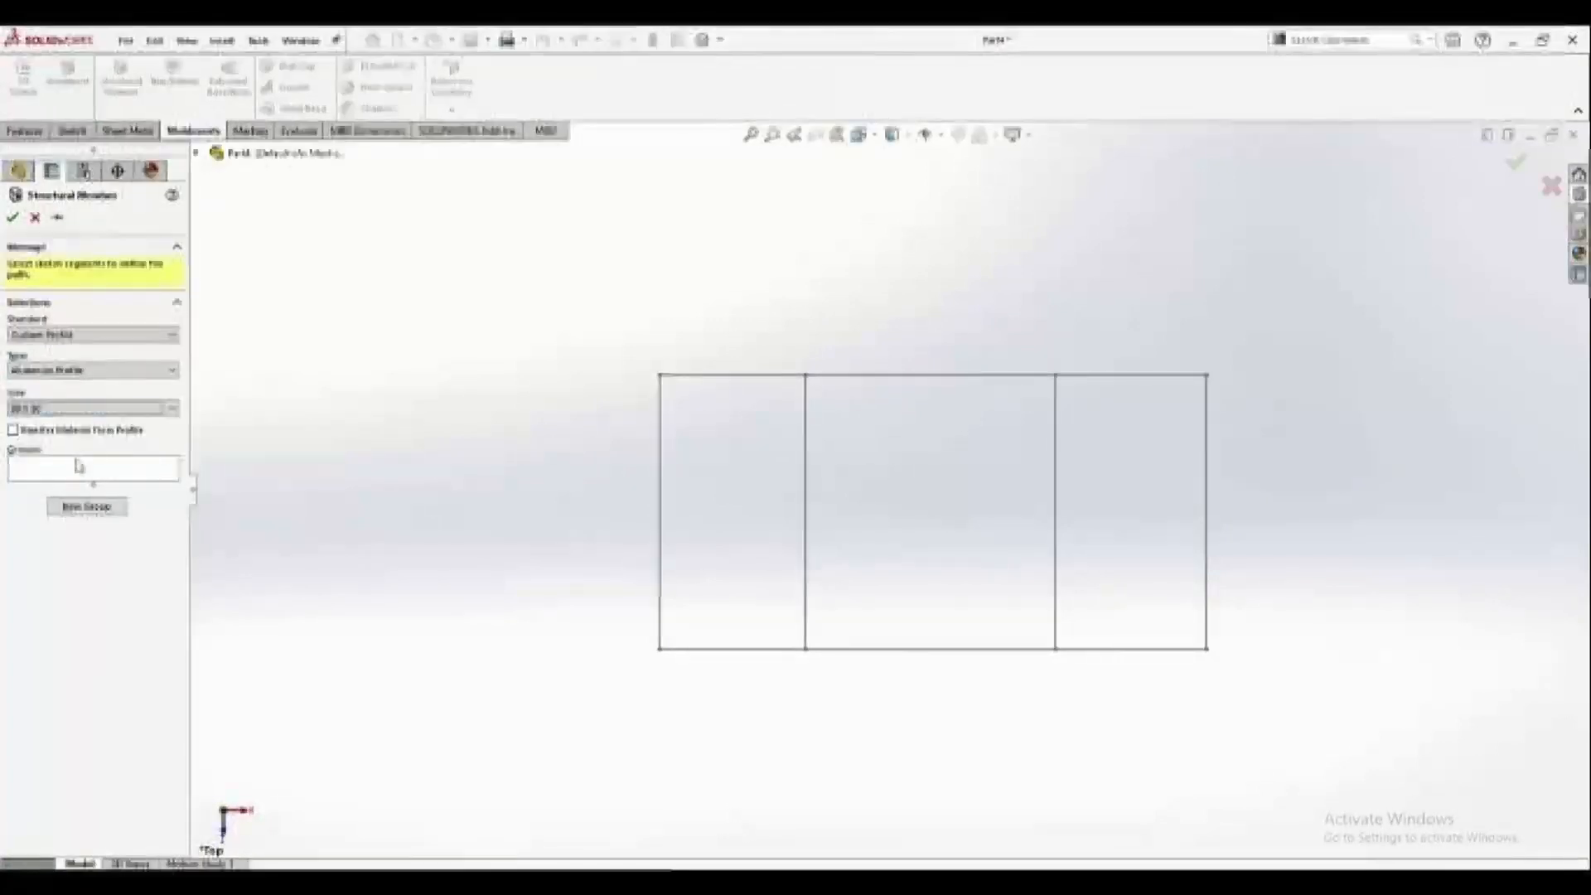
click(80, 469)
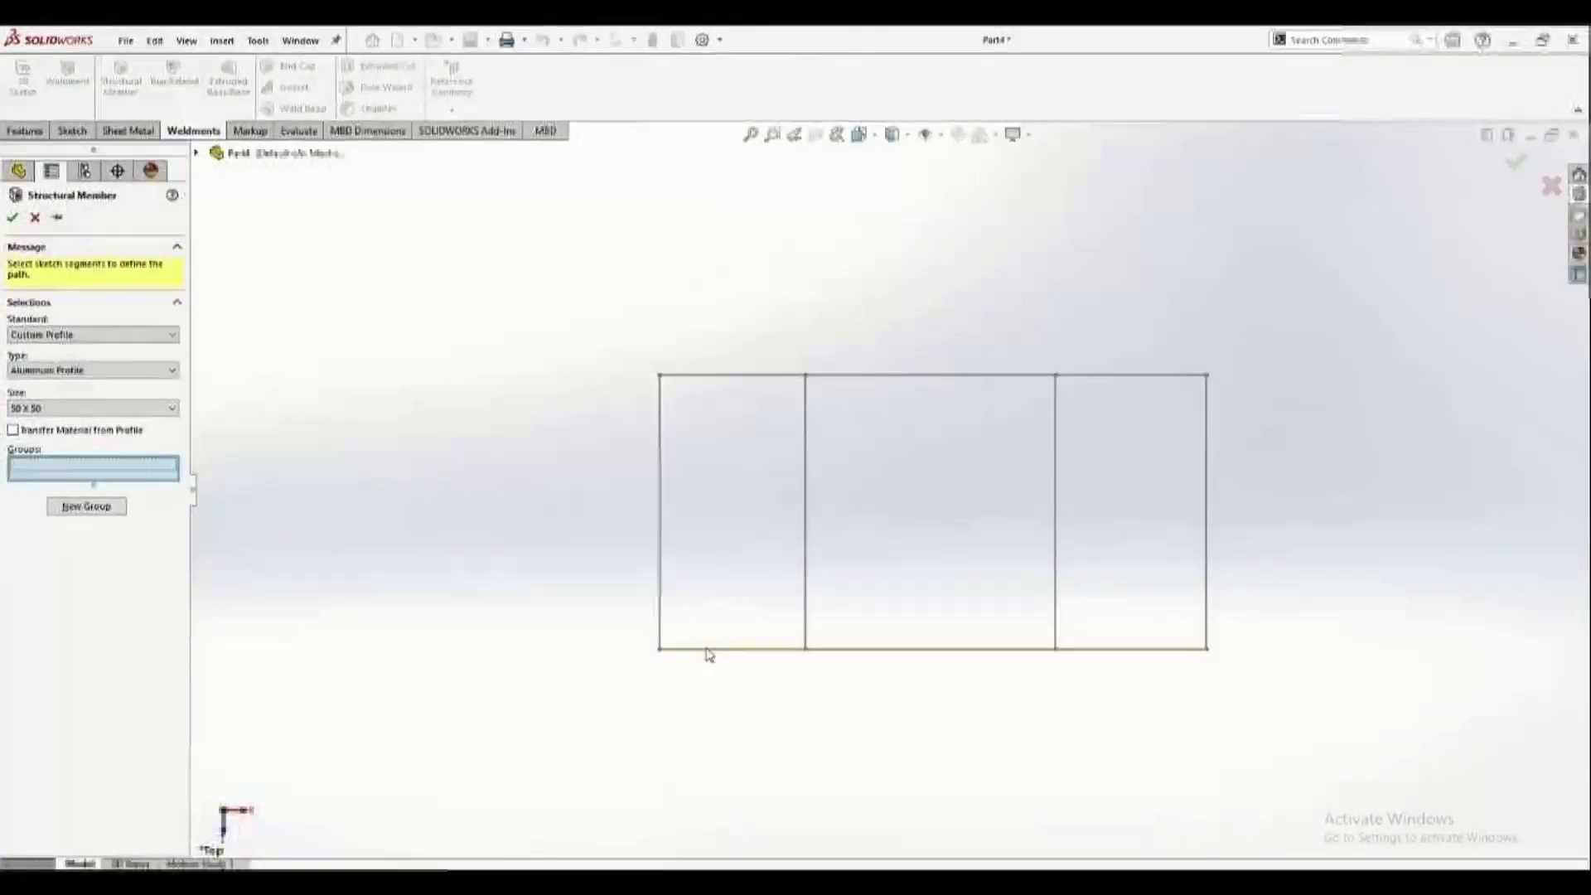
Select the four outer lines of the rectangle as path segments of the first structural member group.
click(837, 651)
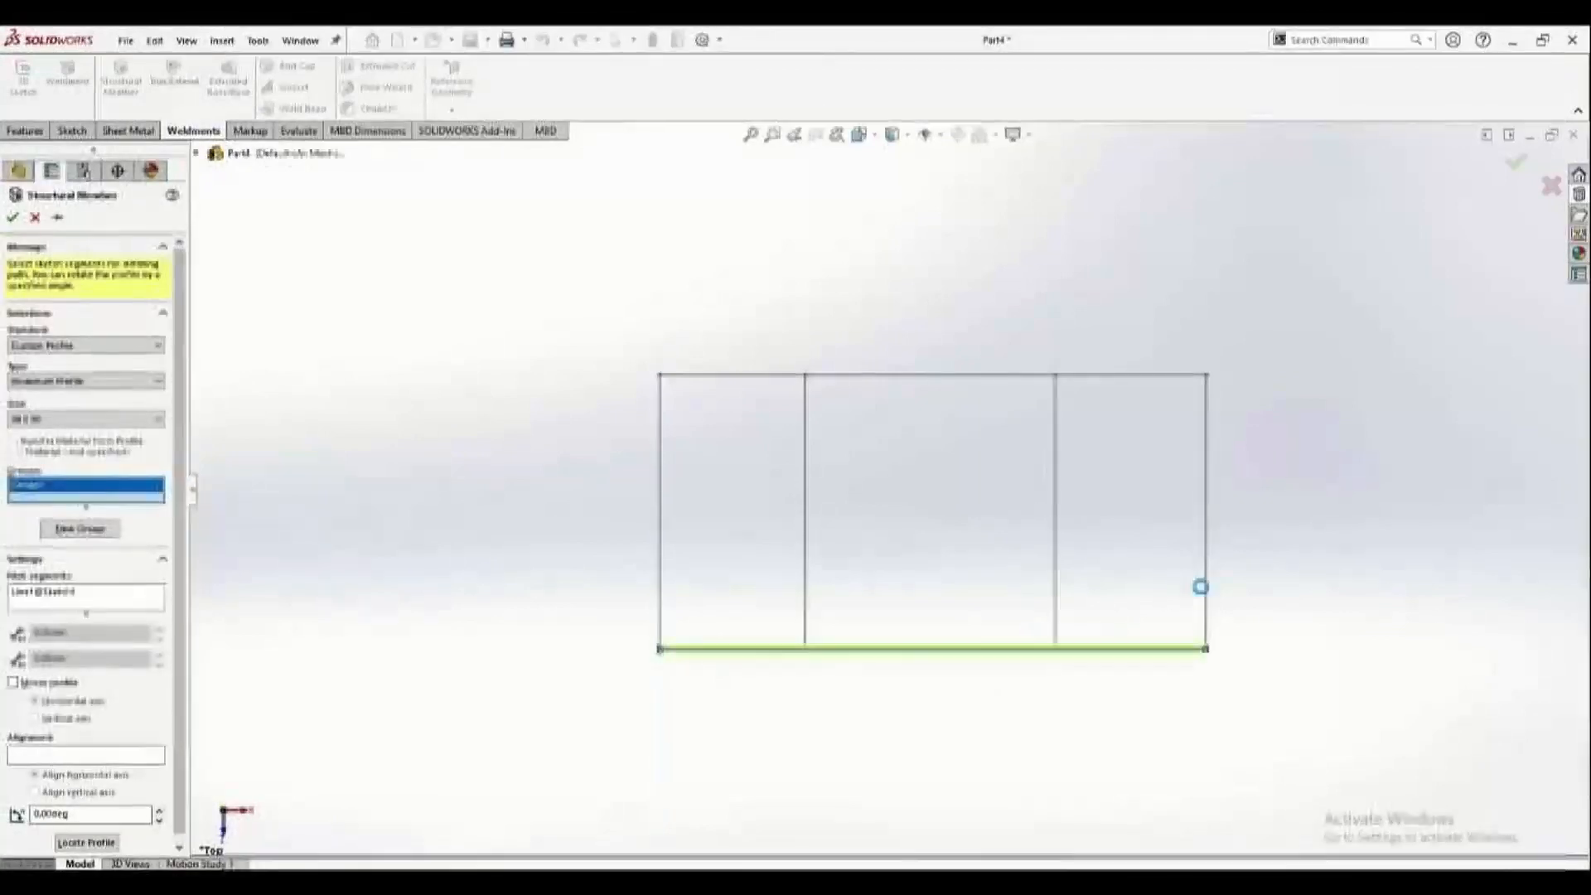
click(1206, 431)
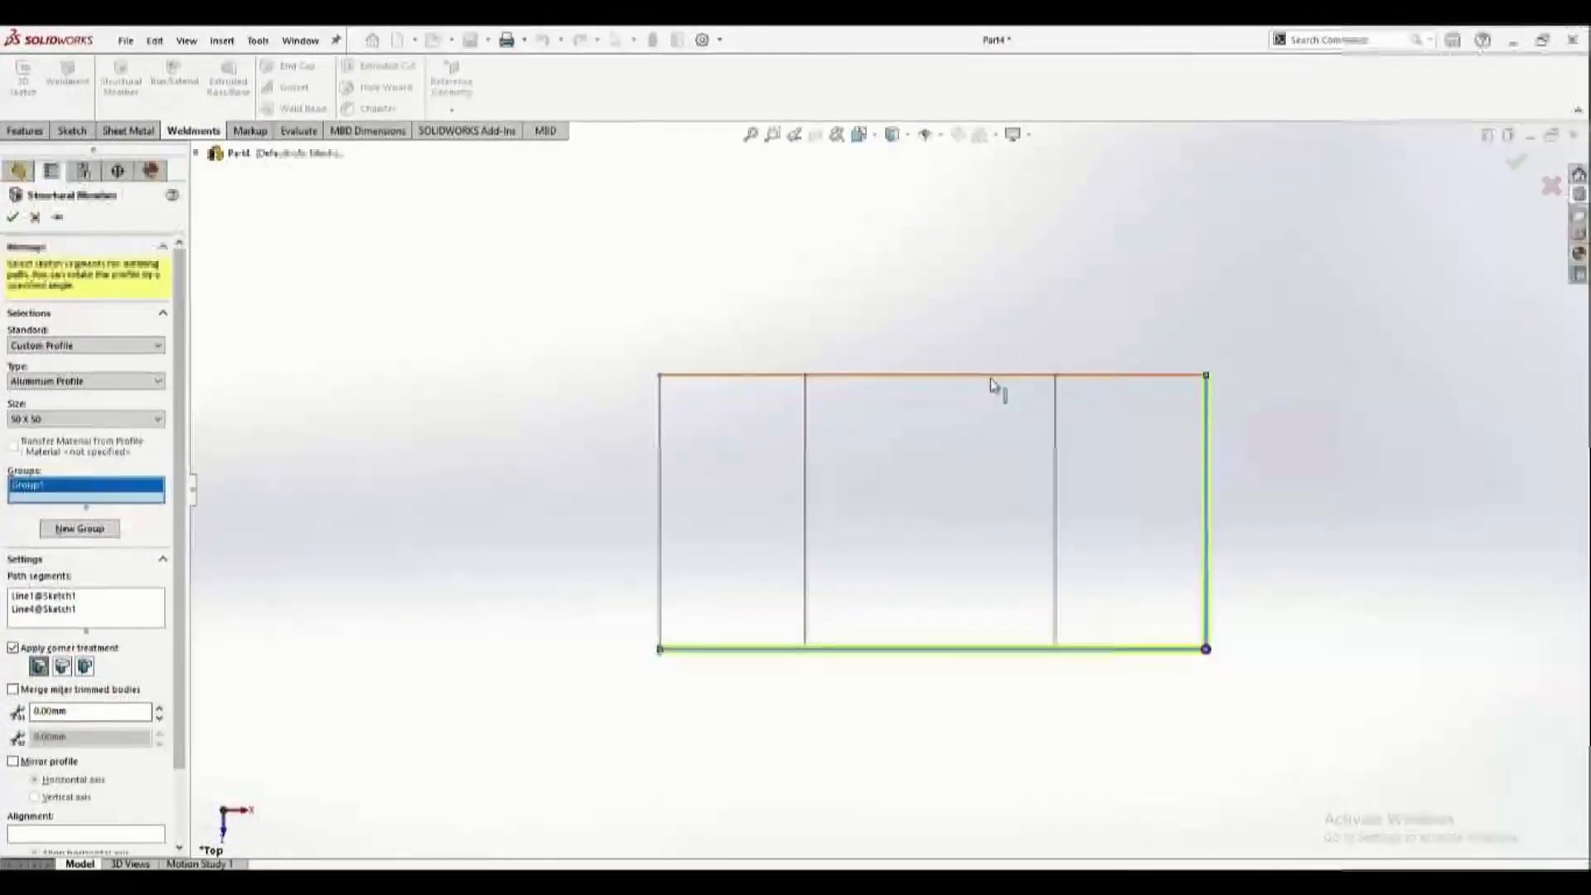
click(993, 376)
click(661, 510)
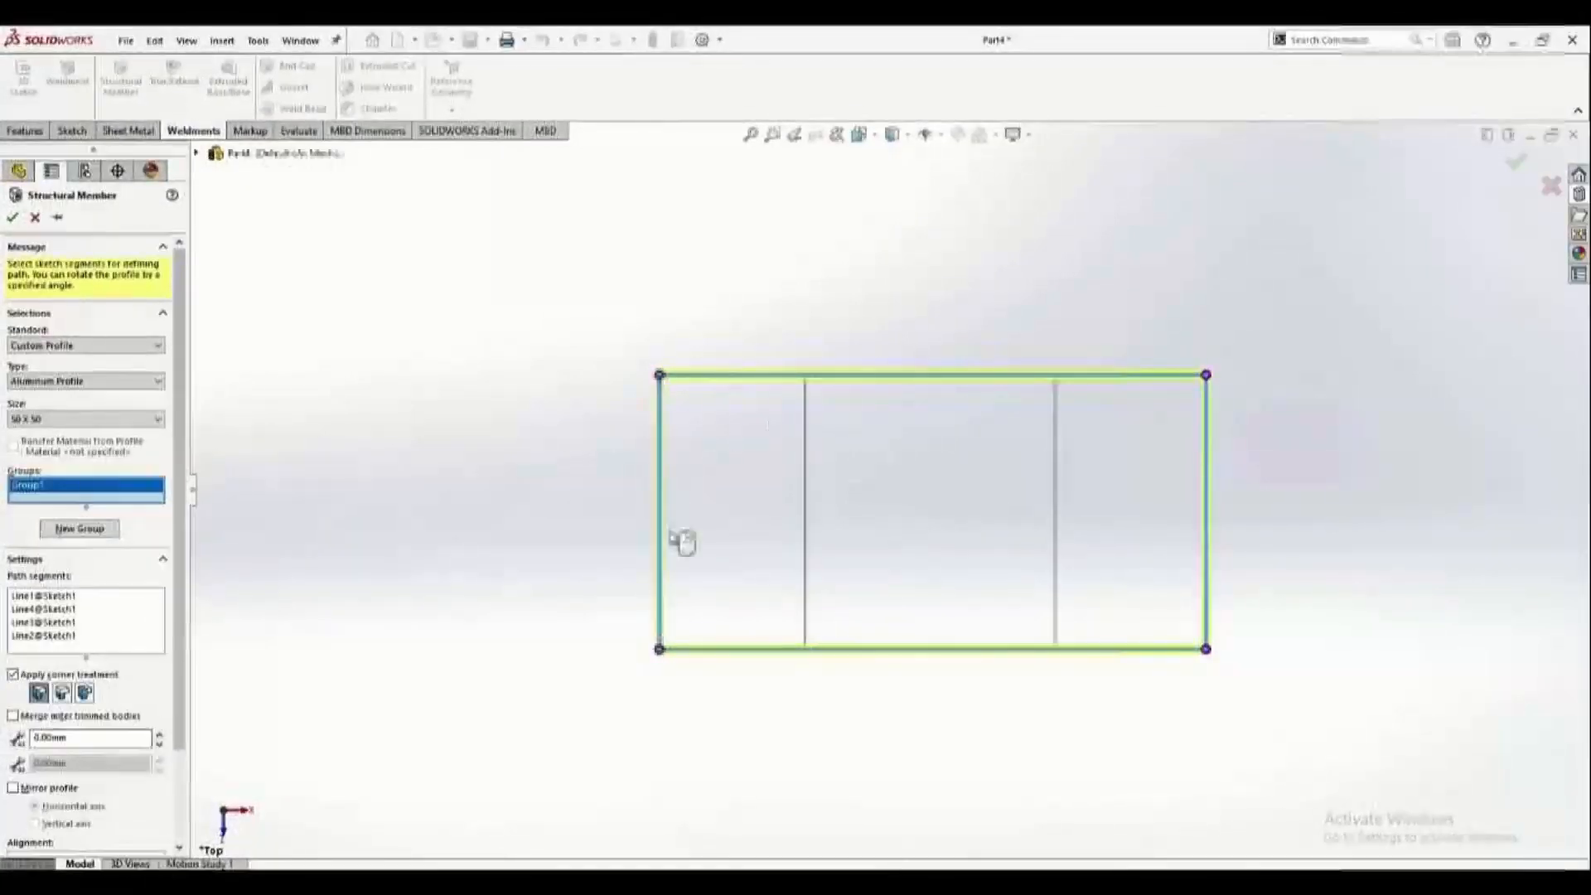
Add a new group for the inner cross lines, apply end butt corners to the outer group and create the members.
click(81, 534)
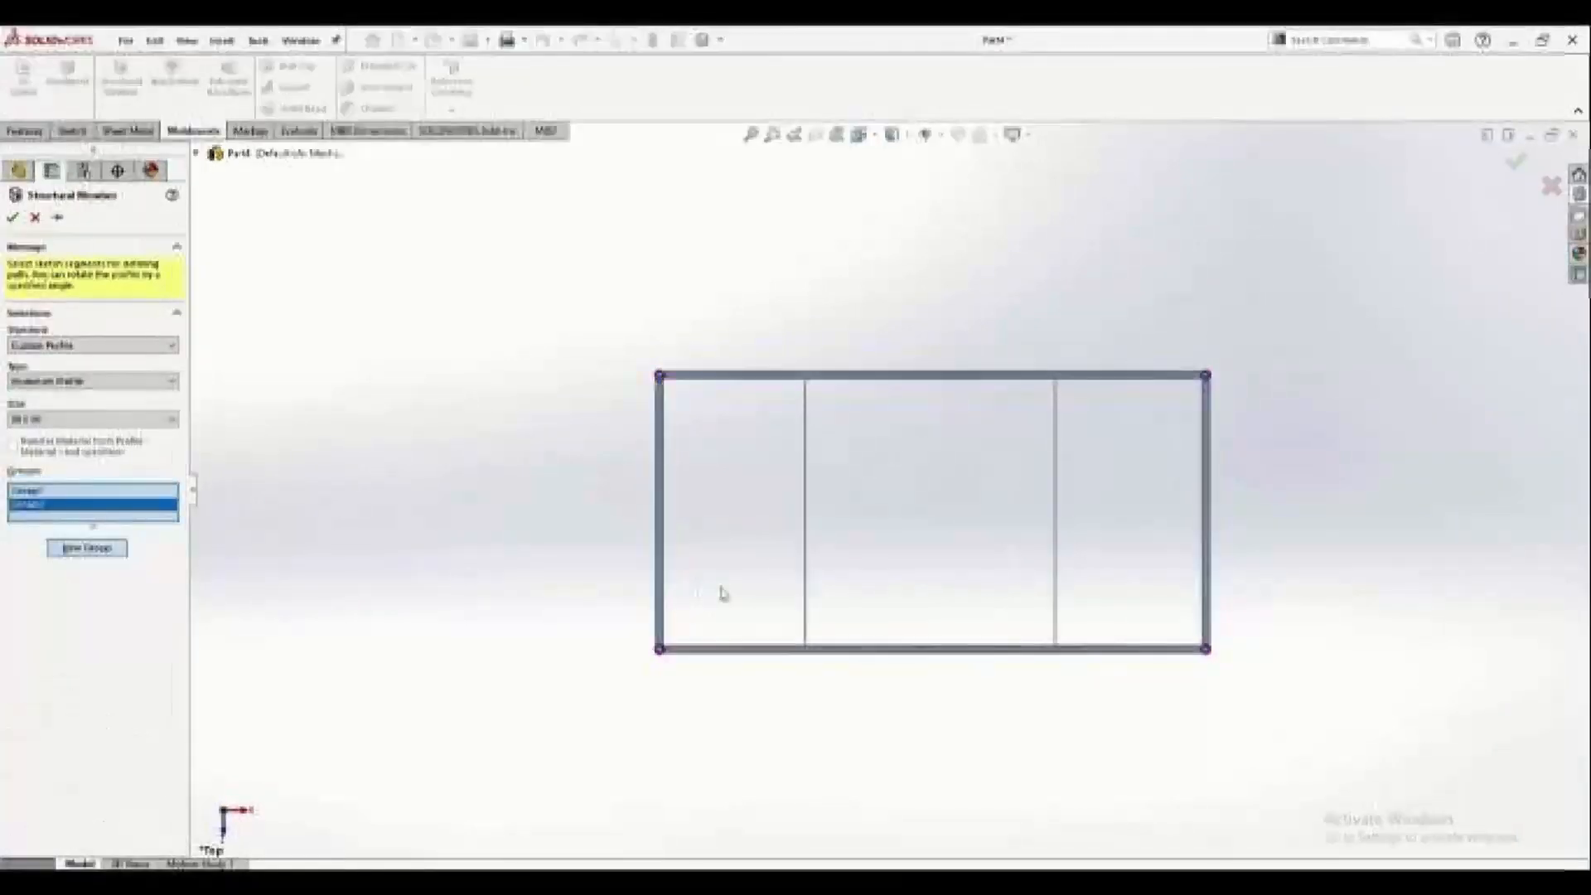
click(806, 603)
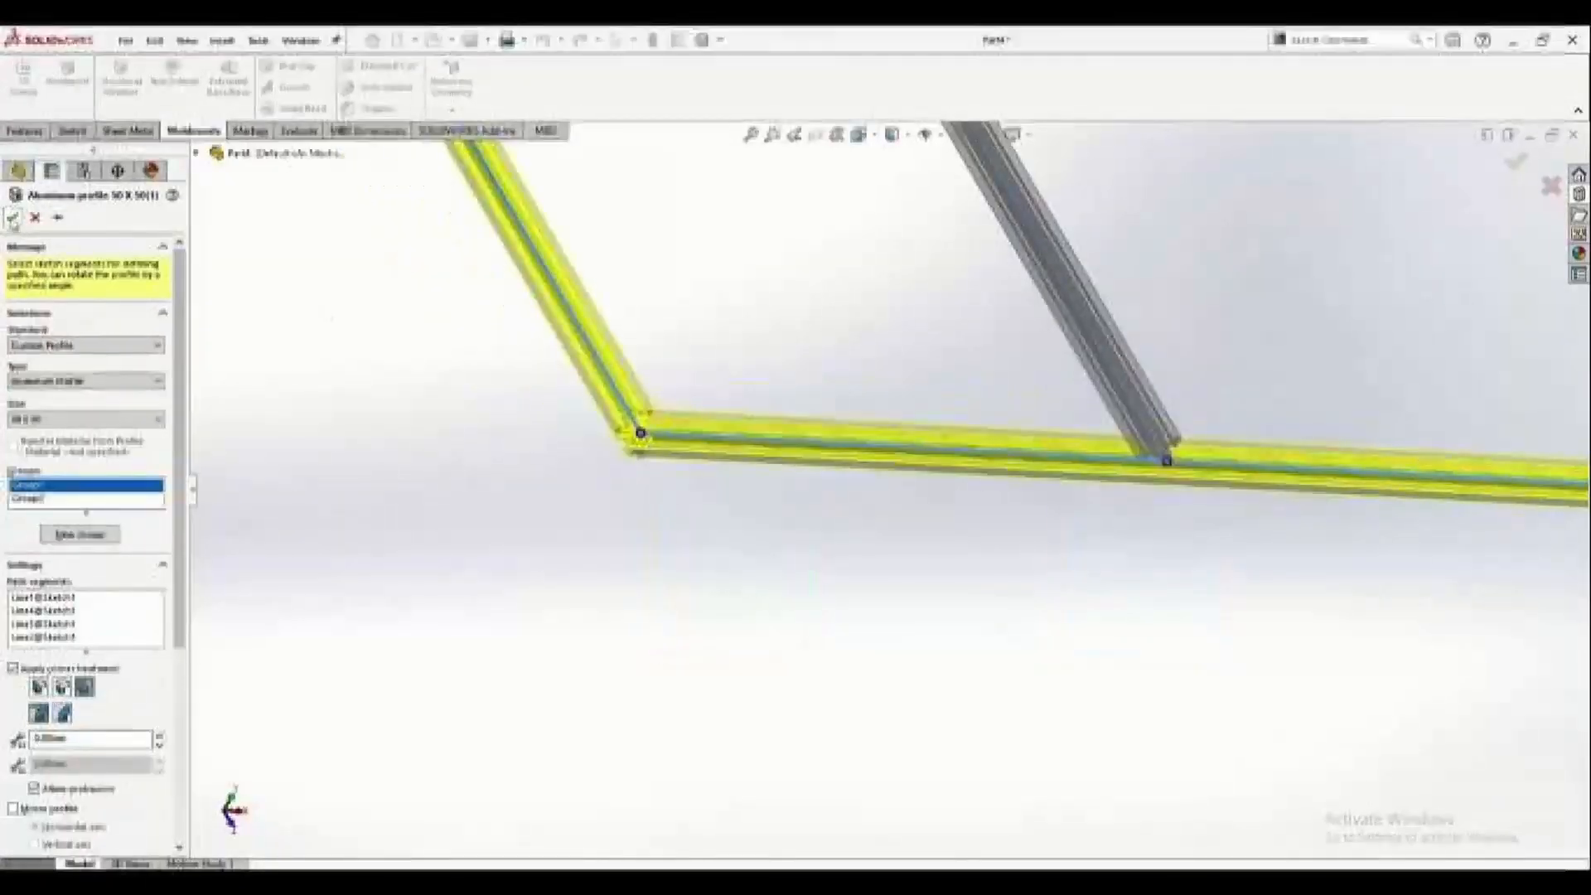
click(12, 217)
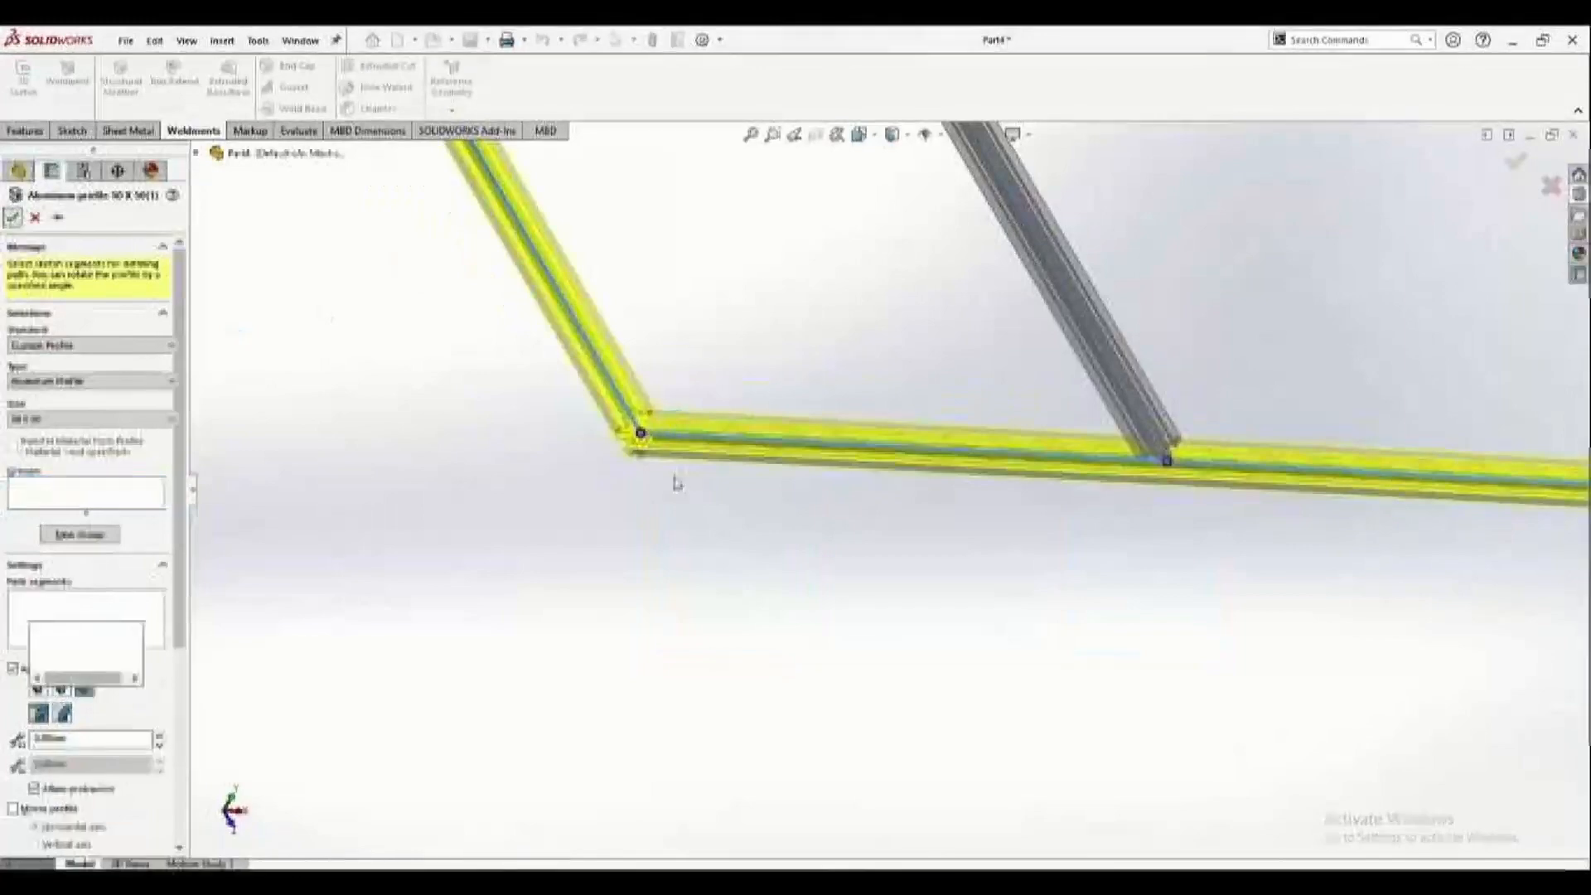
Examine the corner joint and the profile cross-section of the finished aluminum frame up close.
scroll(651, 404, down, 8)
middle_drag(813, 519, 883, 492)
scroll(883, 492, up, 5)
scroll(862, 634, up, 5)
scroll(884, 610, down, 5)
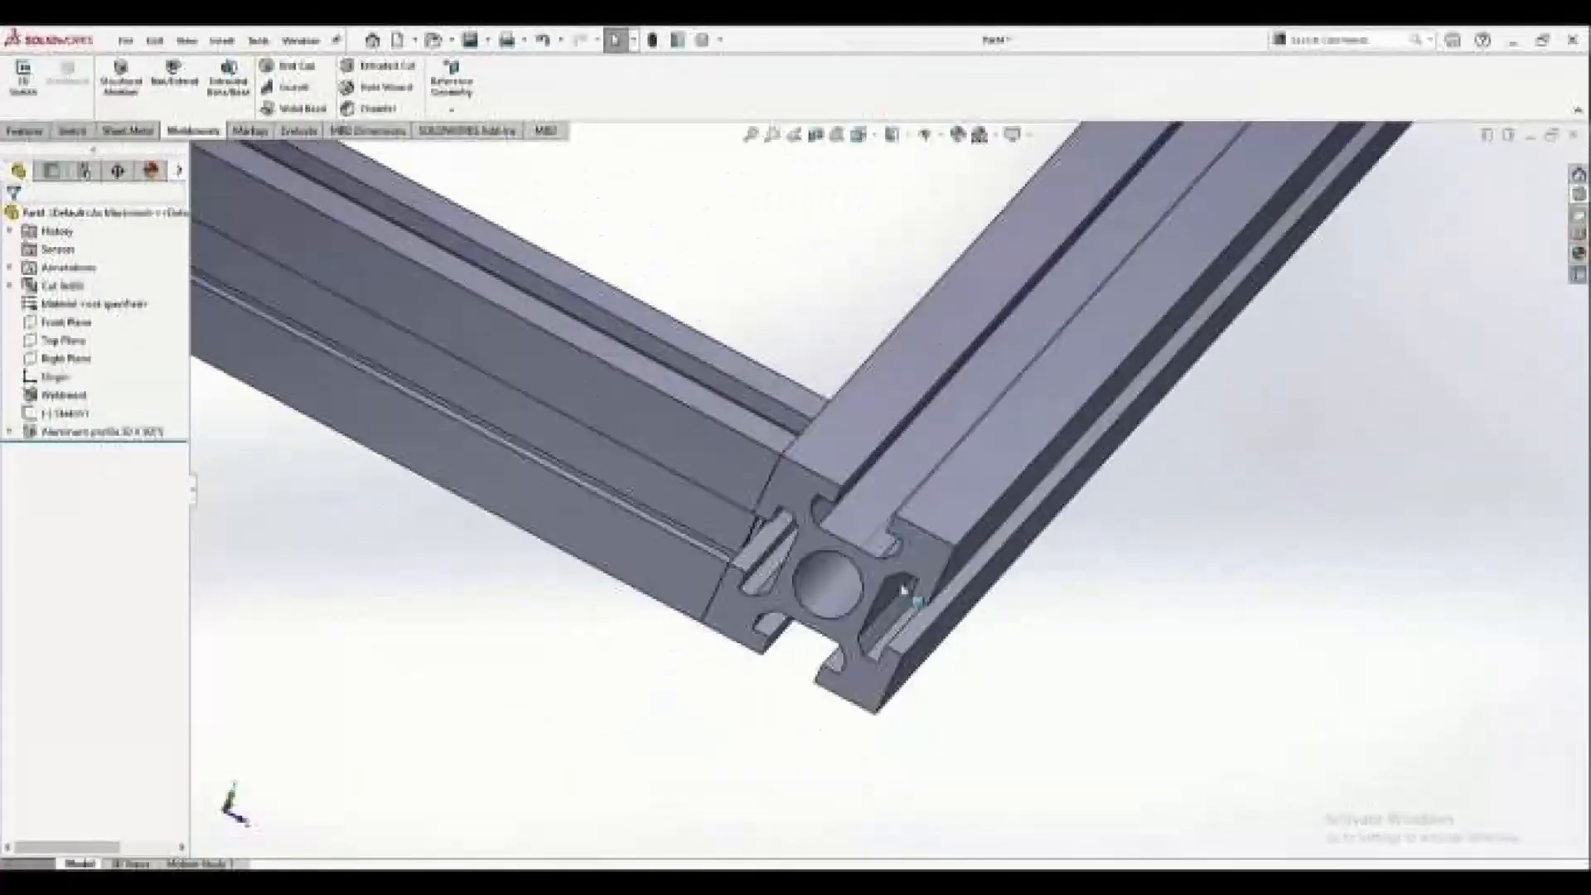
scroll(913, 668, up, 5)
scroll(777, 352, down, 3)
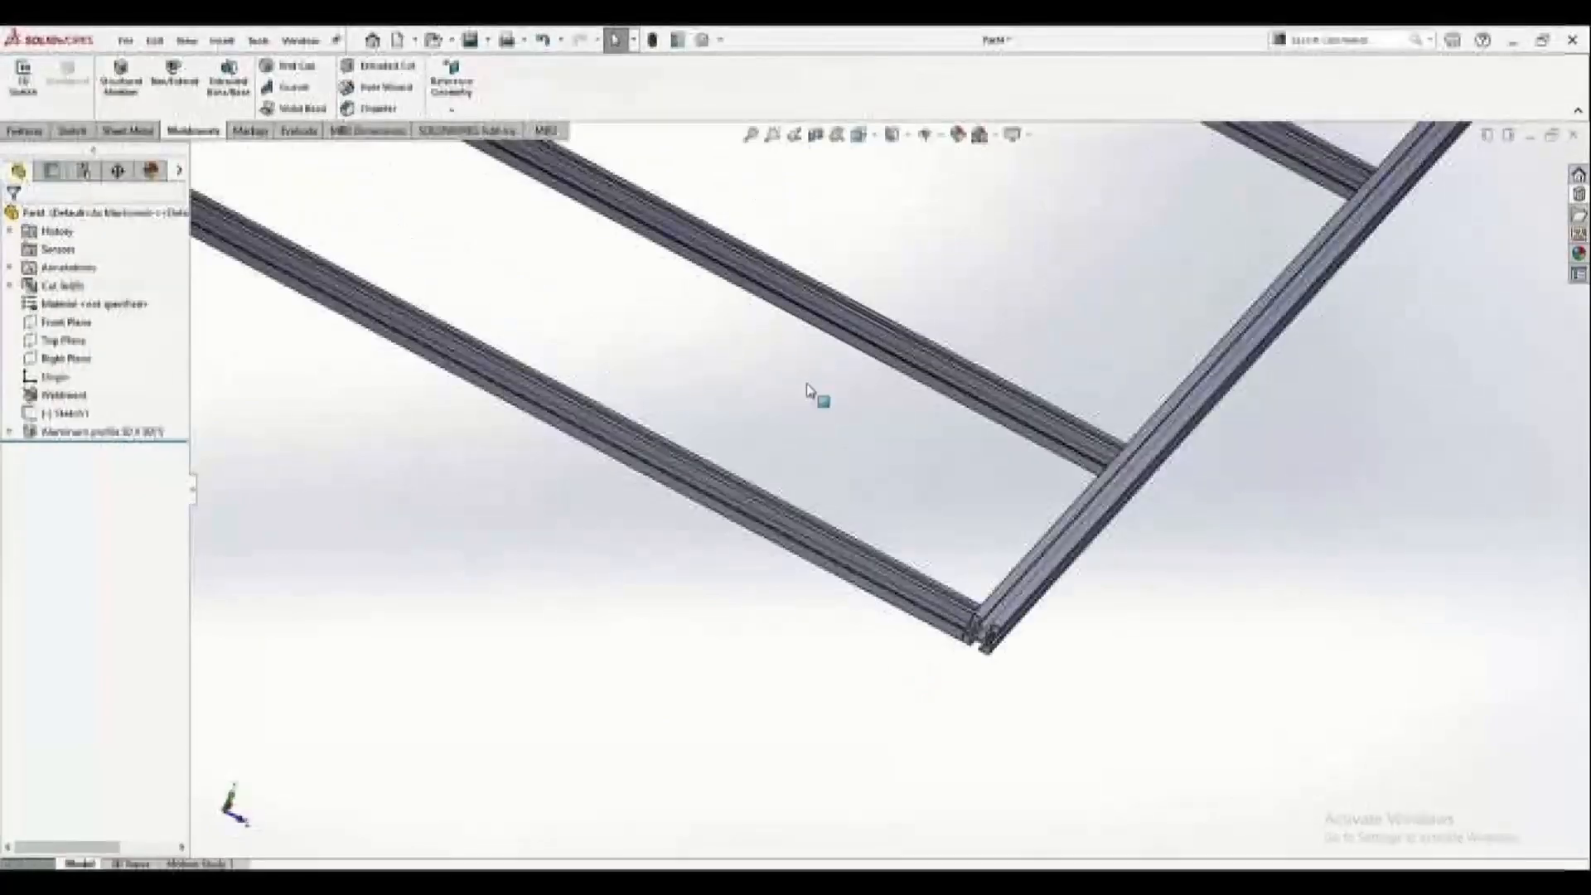
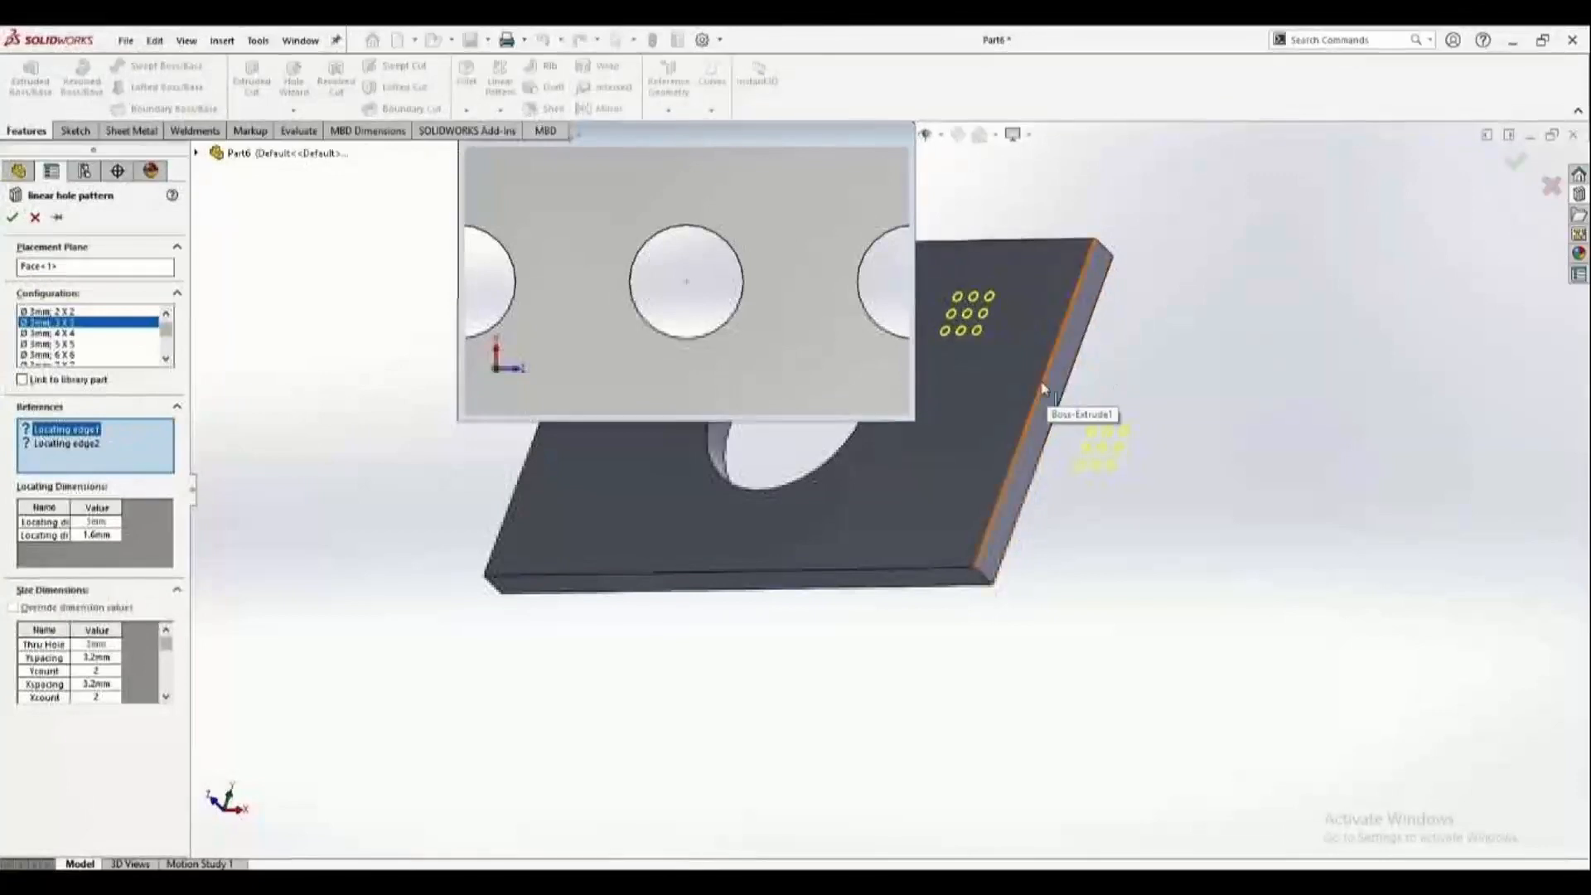
Assign two perpendicular outer edges of the plate's top face as locating edges for the 3 mm, 3 X 3 linear hole pattern.
click(1037, 400)
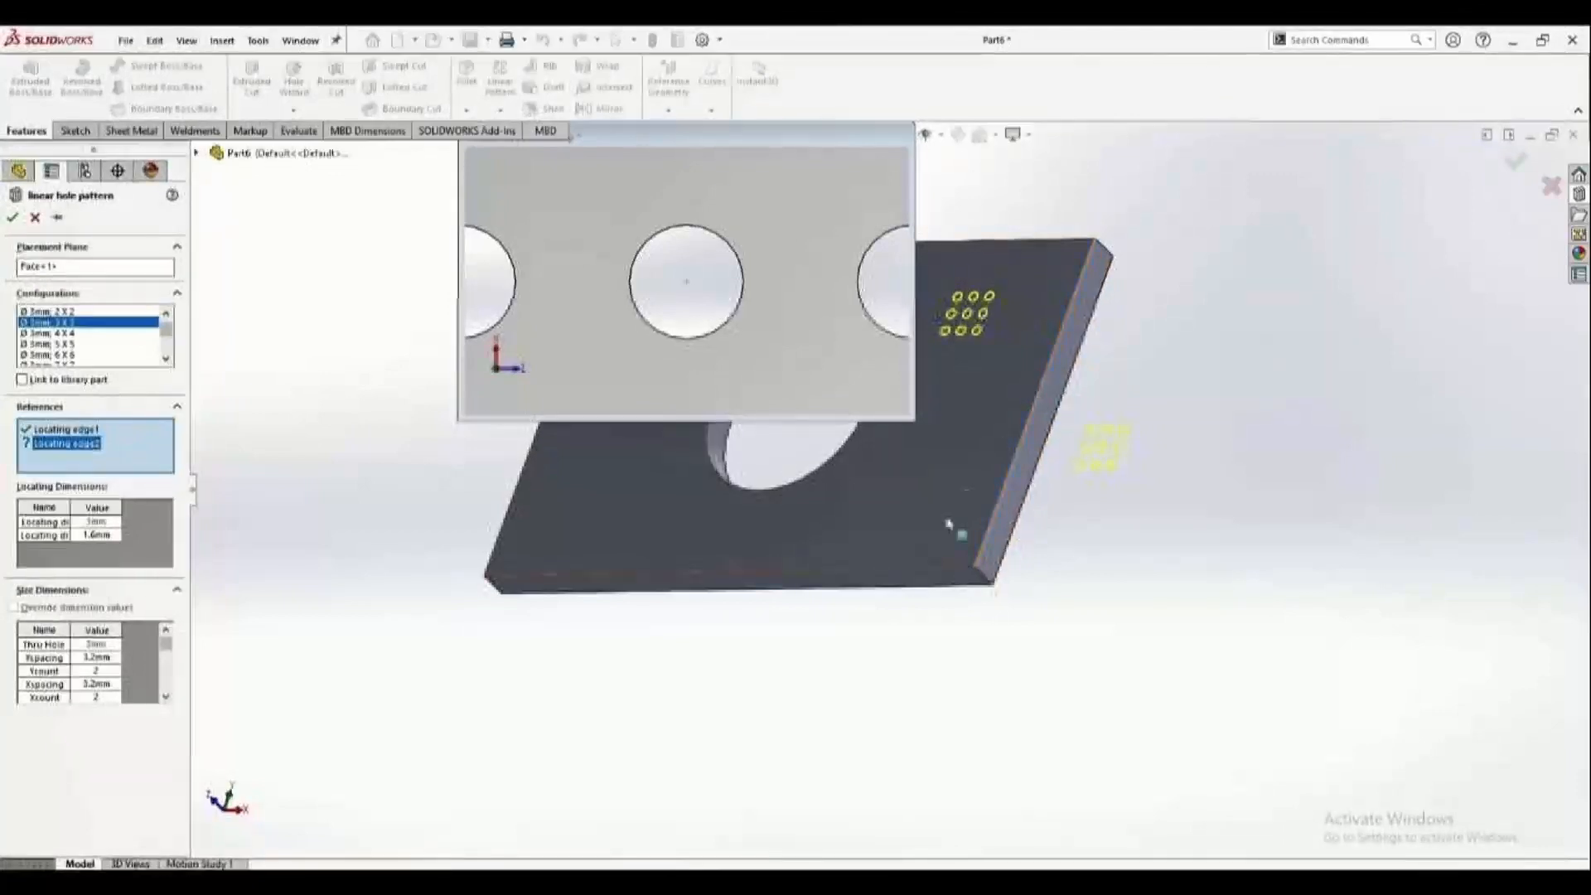
click(928, 573)
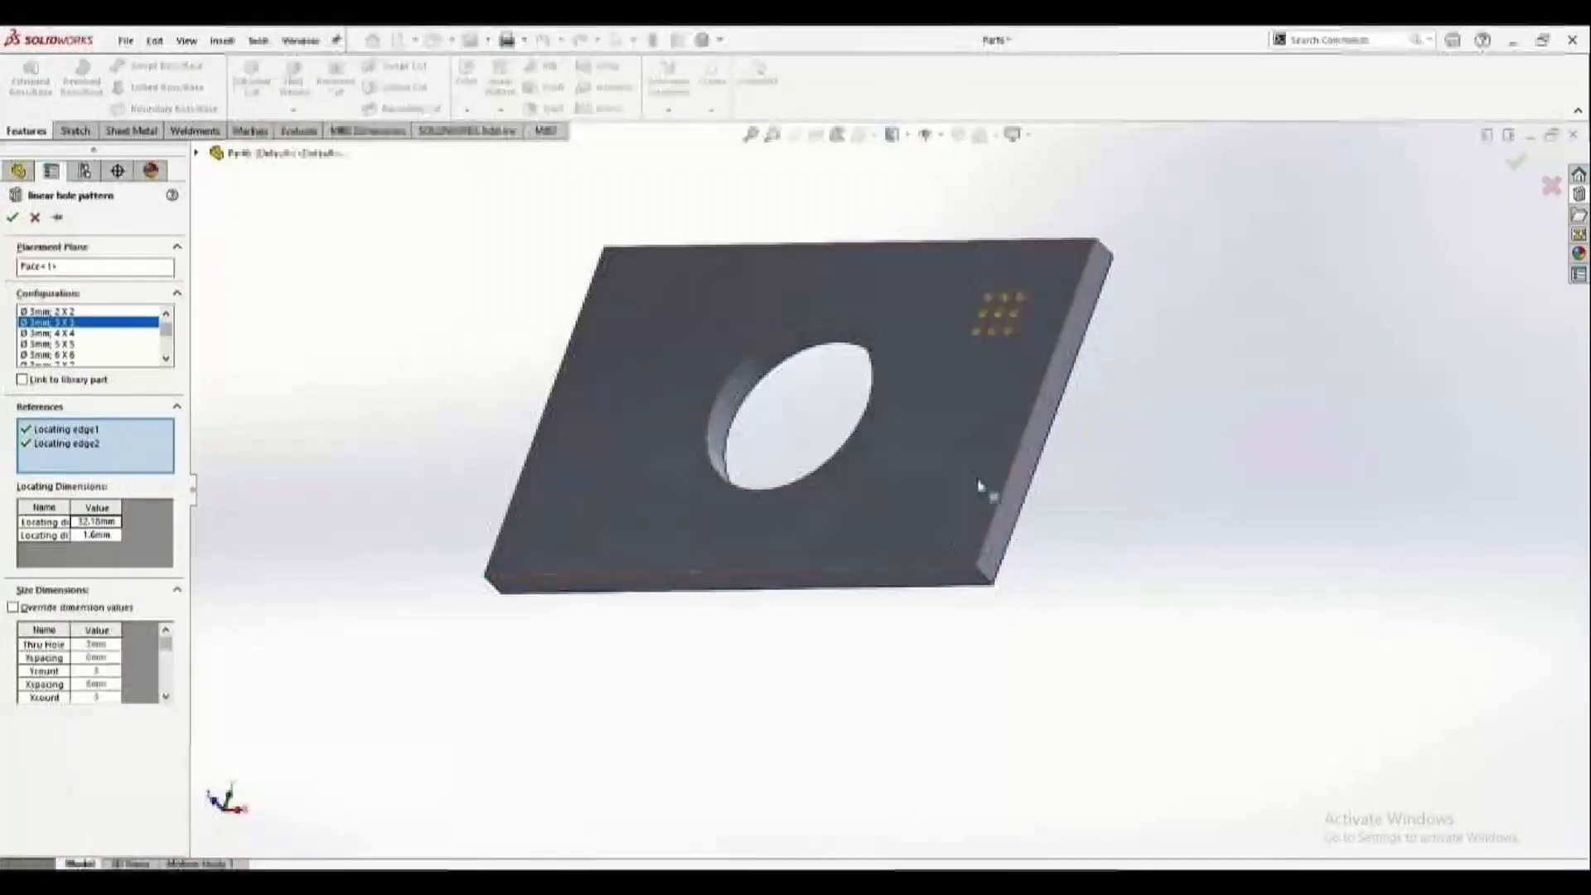
scroll(984, 490, down, 5)
middle_drag(997, 441, 1087, 420)
scroll(857, 427, down, 2)
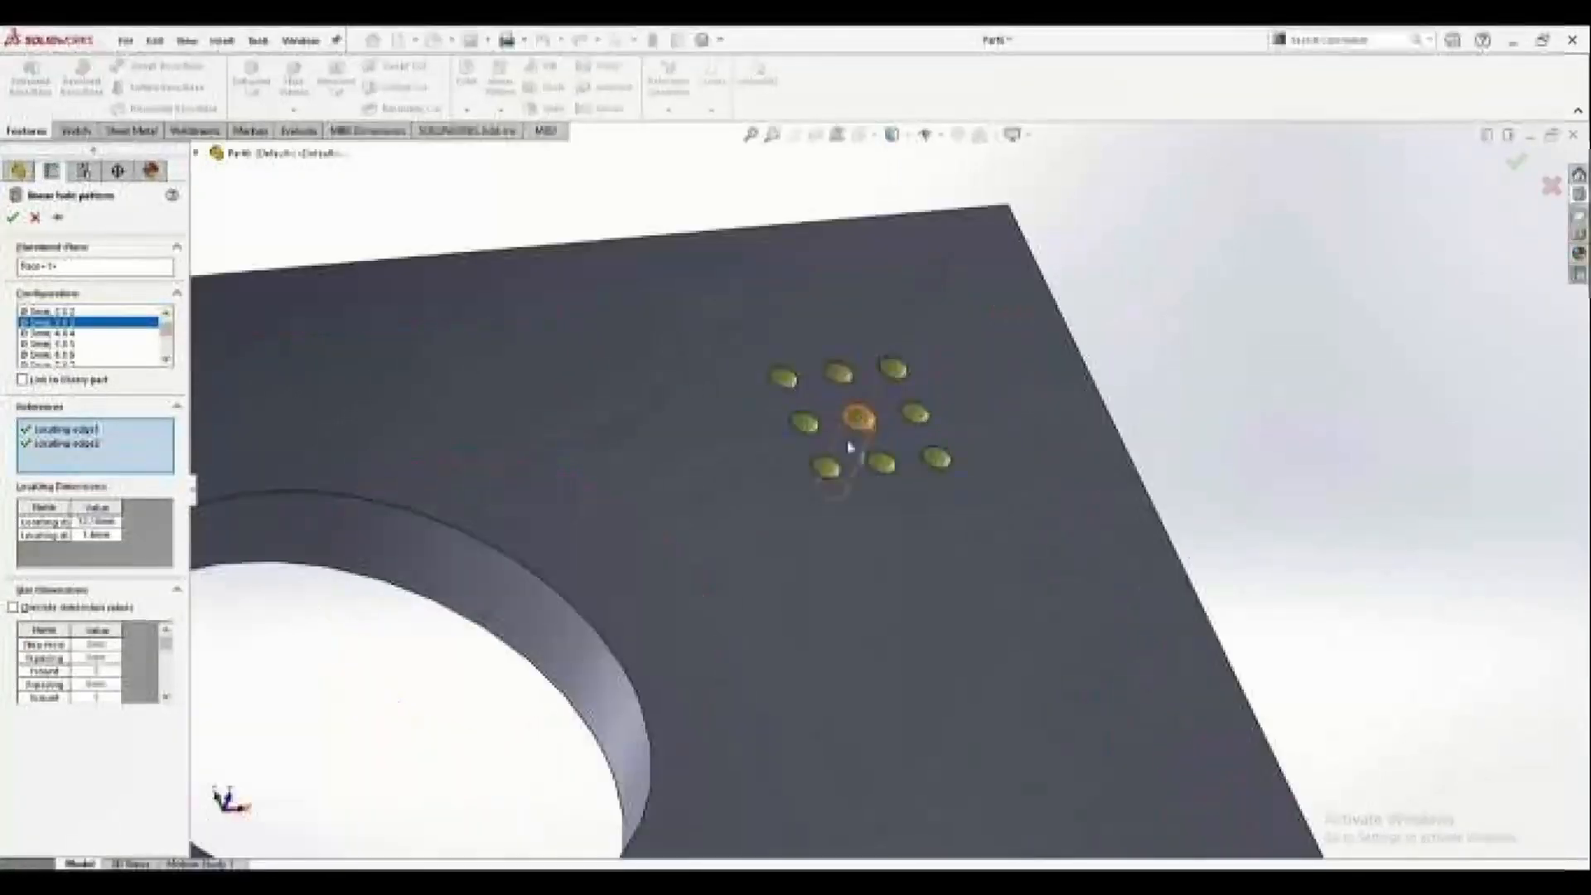
Check which distances the linear hole pattern's locating dimensions control, and set the second one to 90 mm.
click(90, 522)
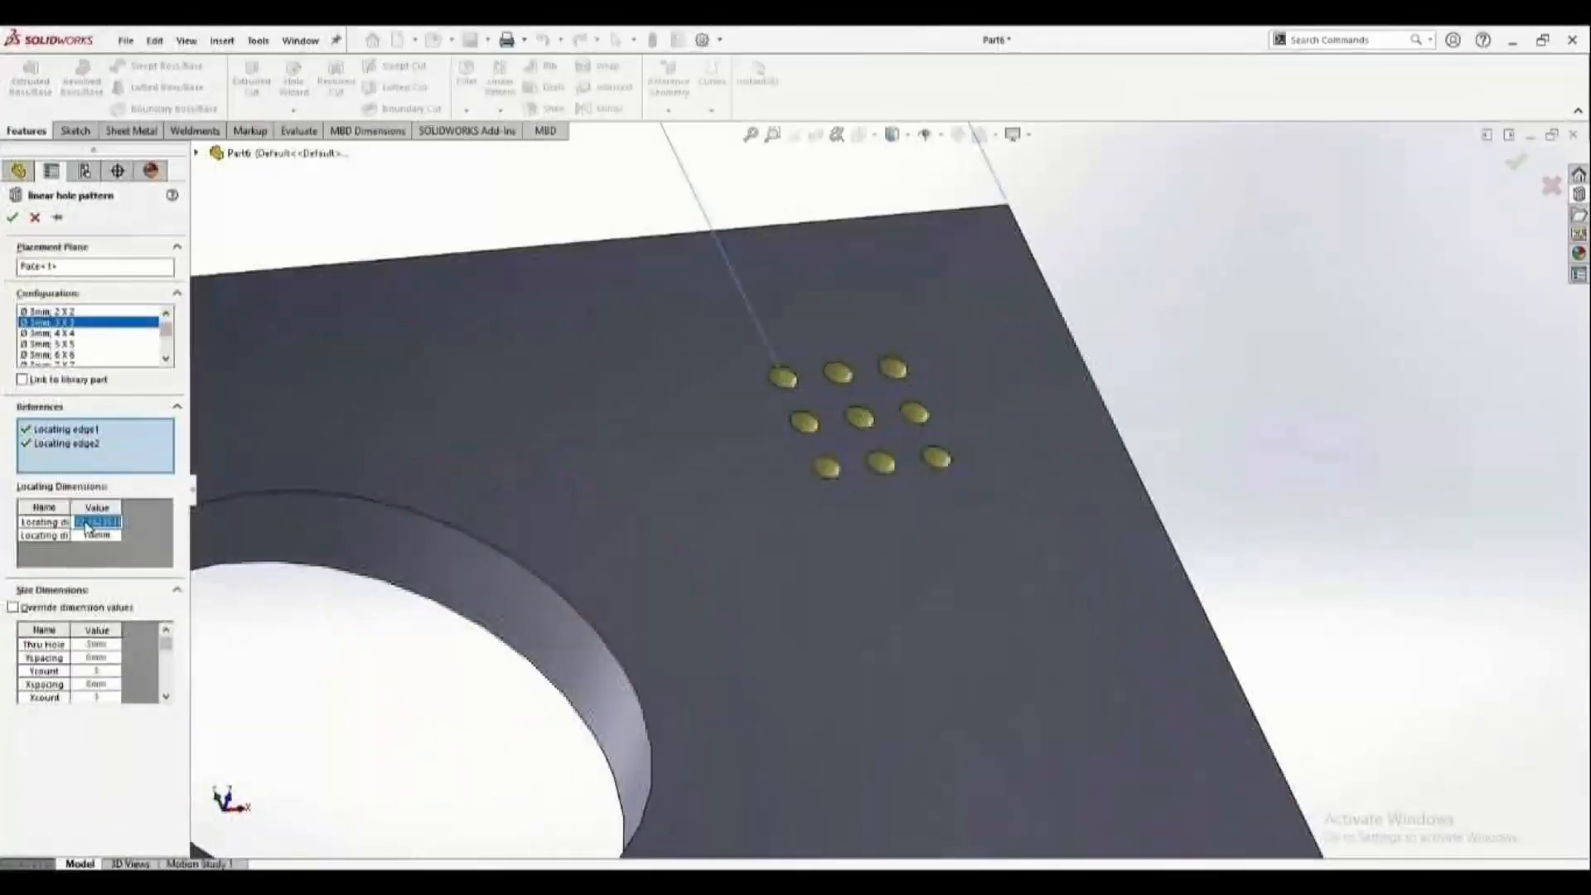
scroll(750, 520, up, 2)
scroll(750, 520, up, 3)
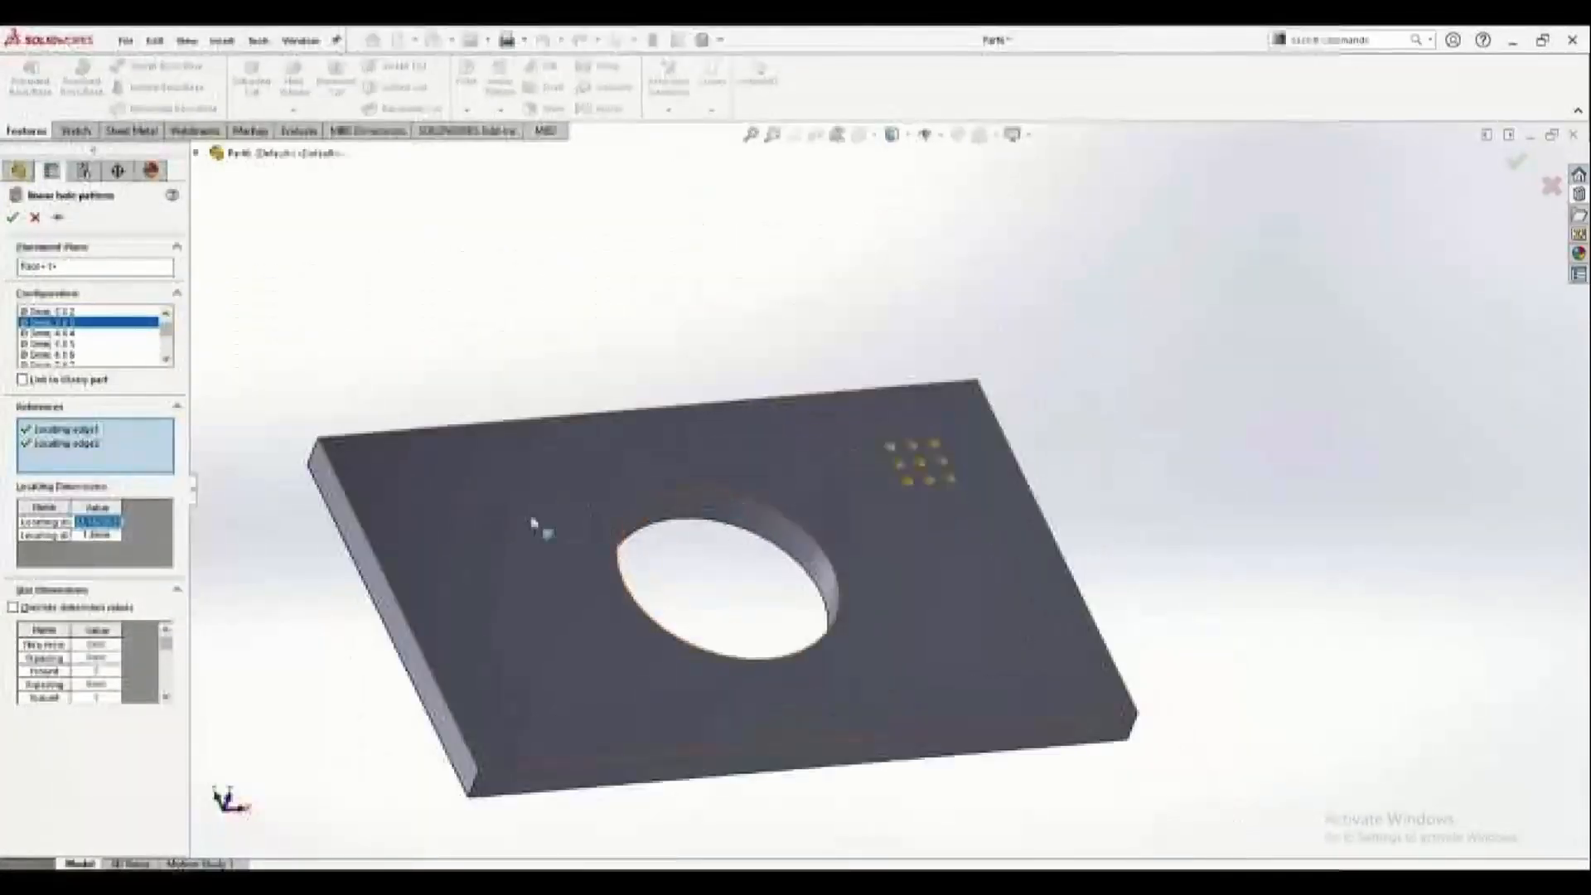
click(99, 536)
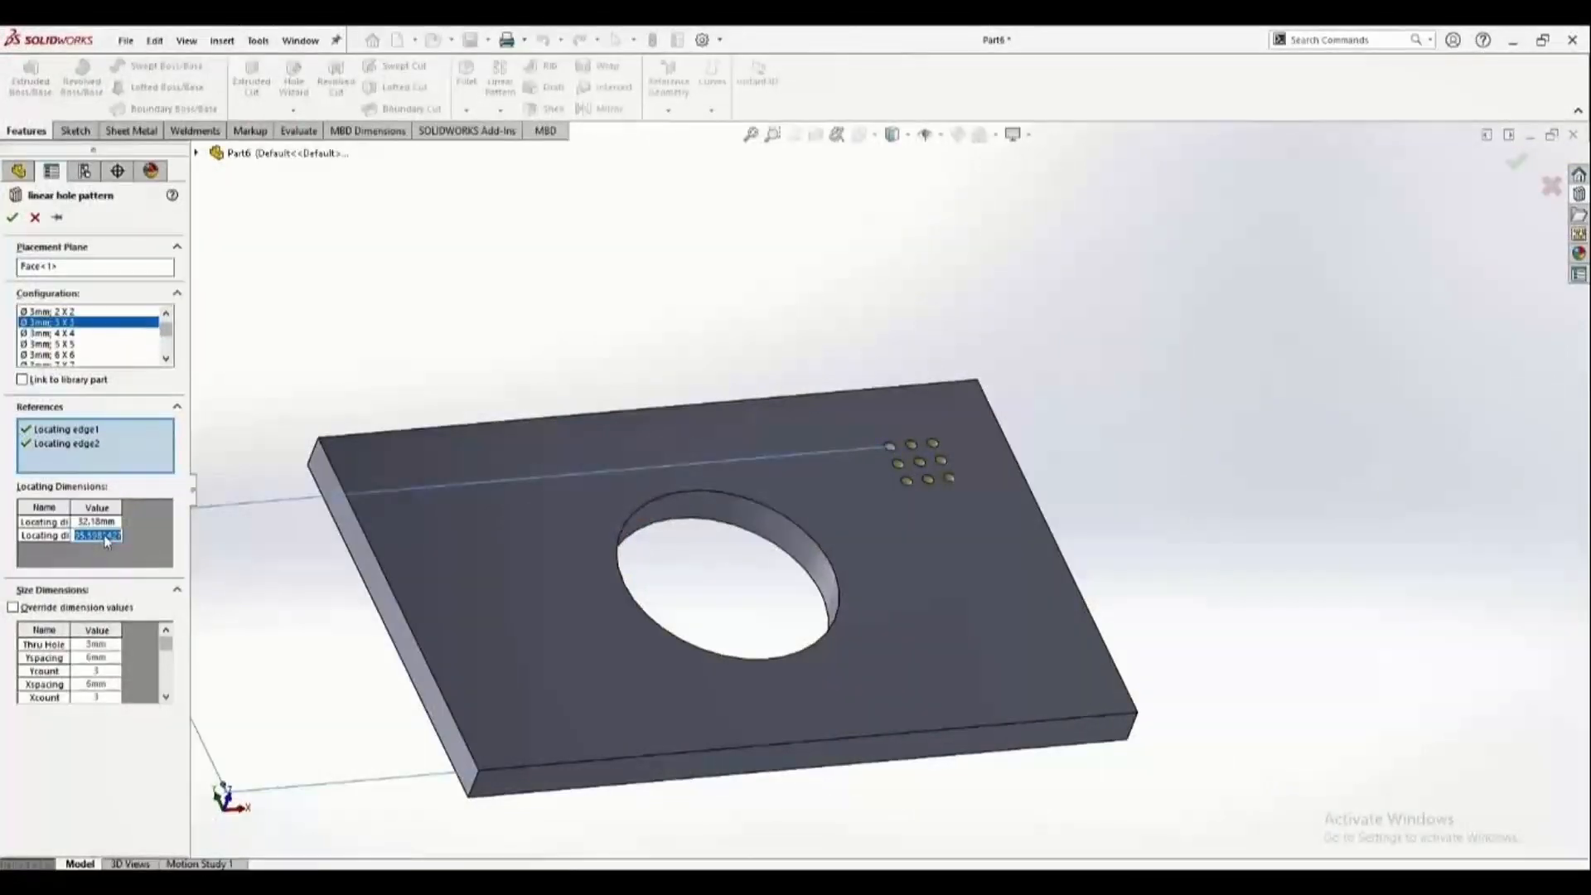
scroll(885, 490, up, 1)
scroll(1148, 521, up, 2)
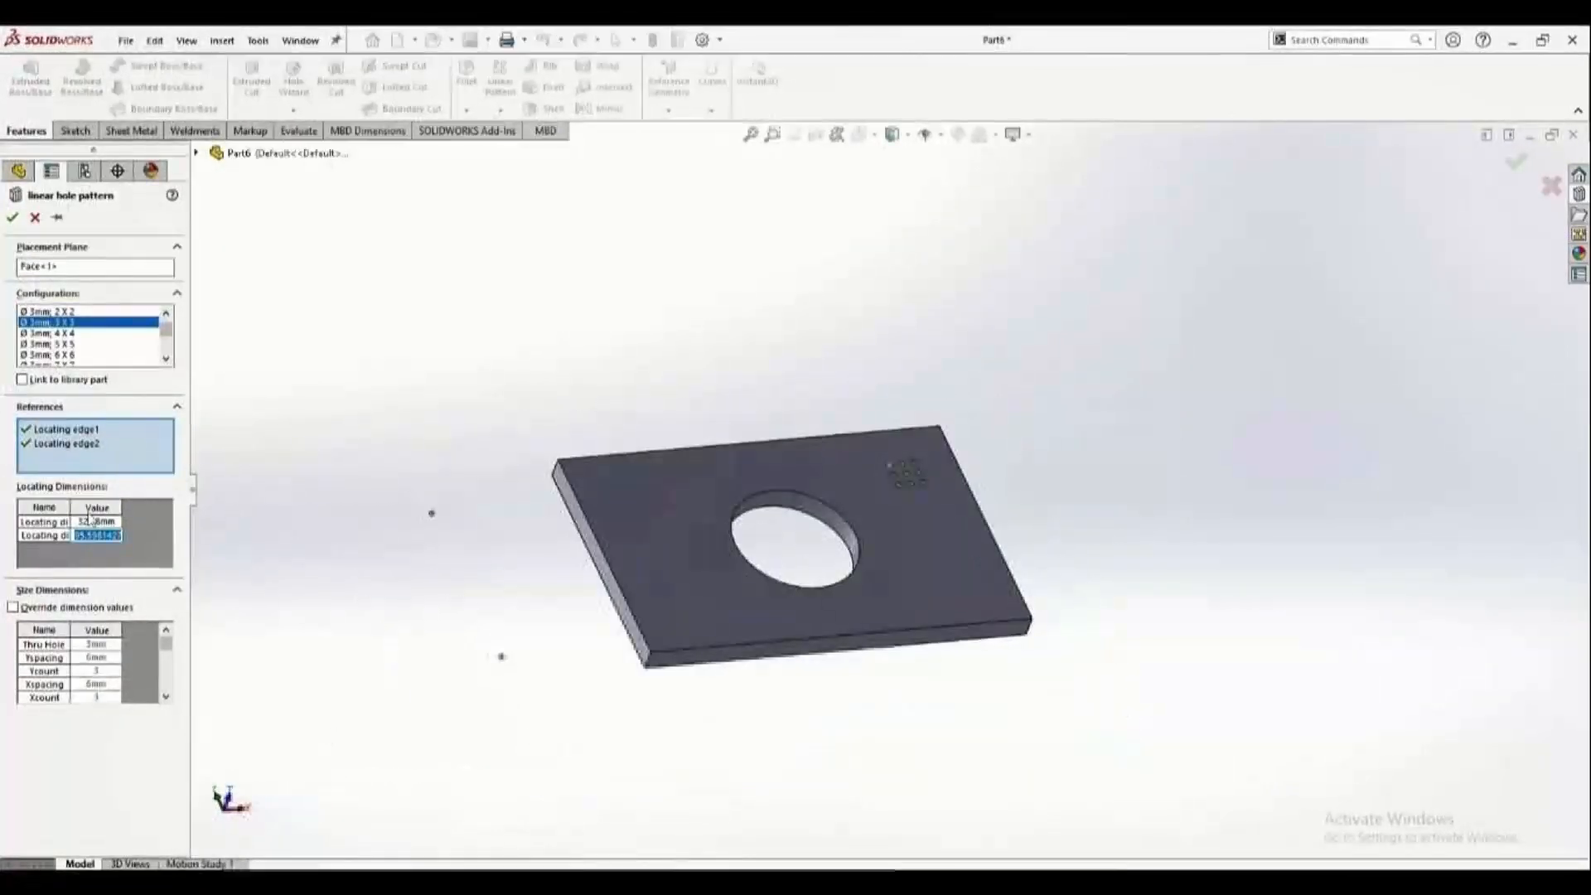
click(97, 522)
click(97, 535)
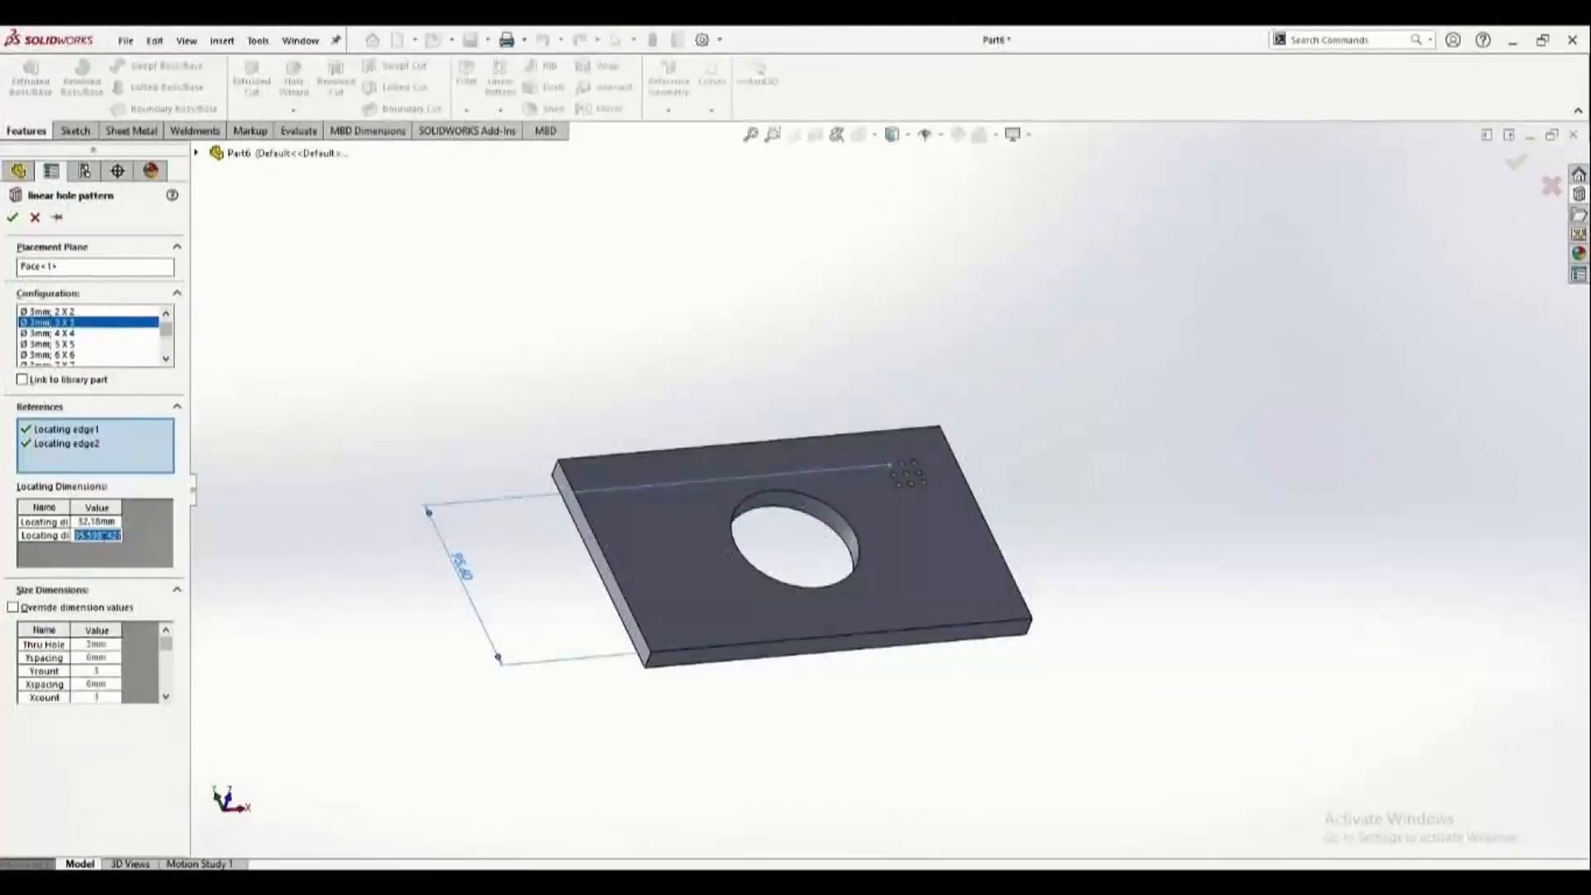
text(90)
key(Return)
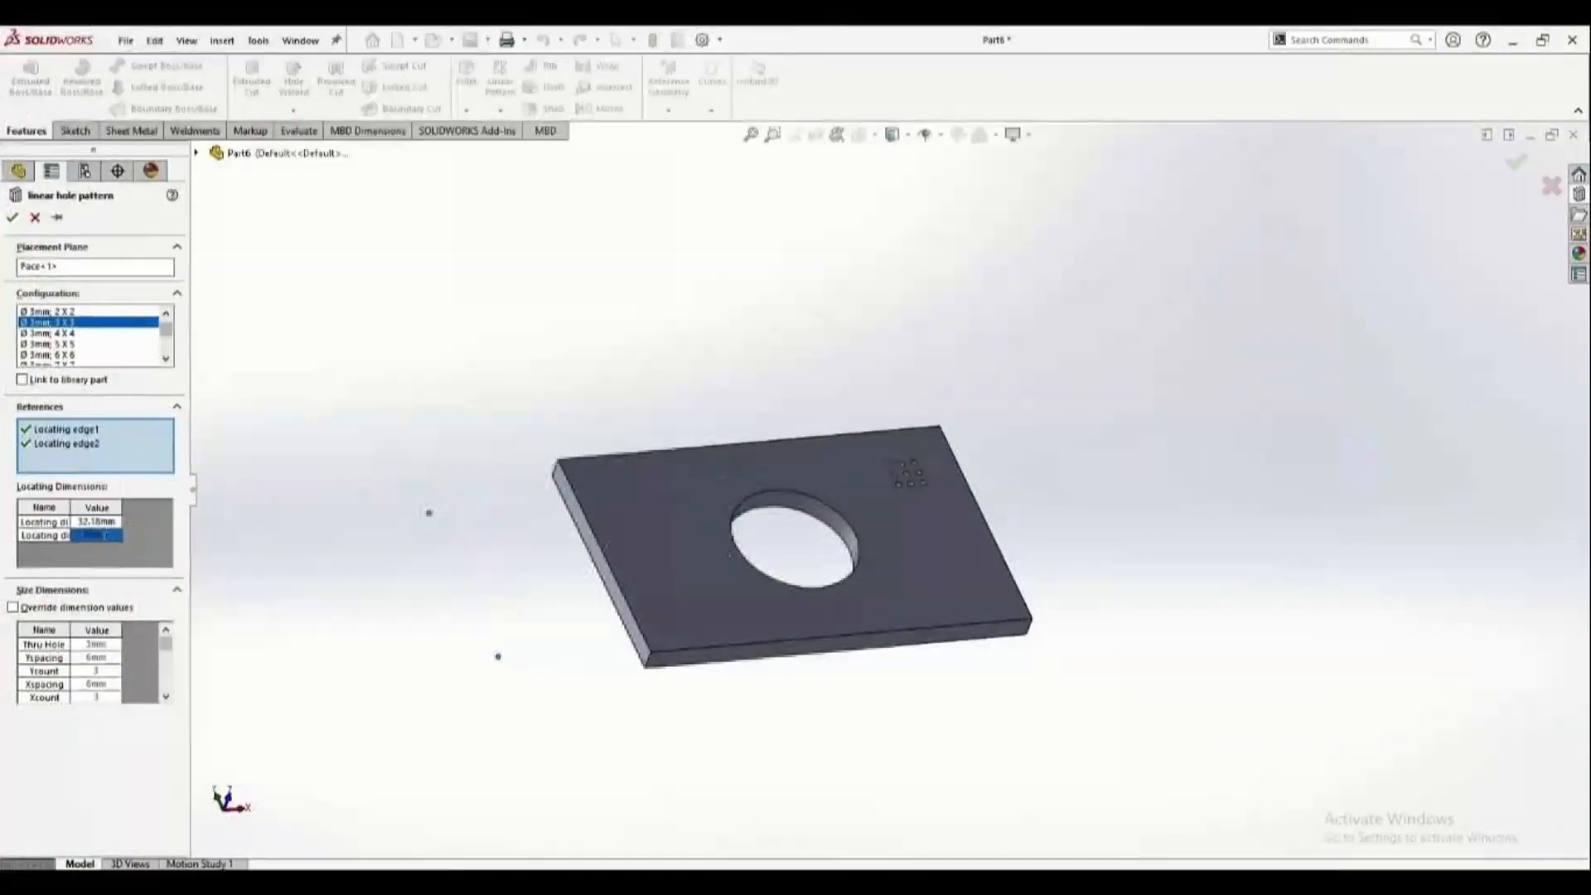
Adjust the first locating dimension and finish placing the linear hole pattern on the plate.
click(93, 522)
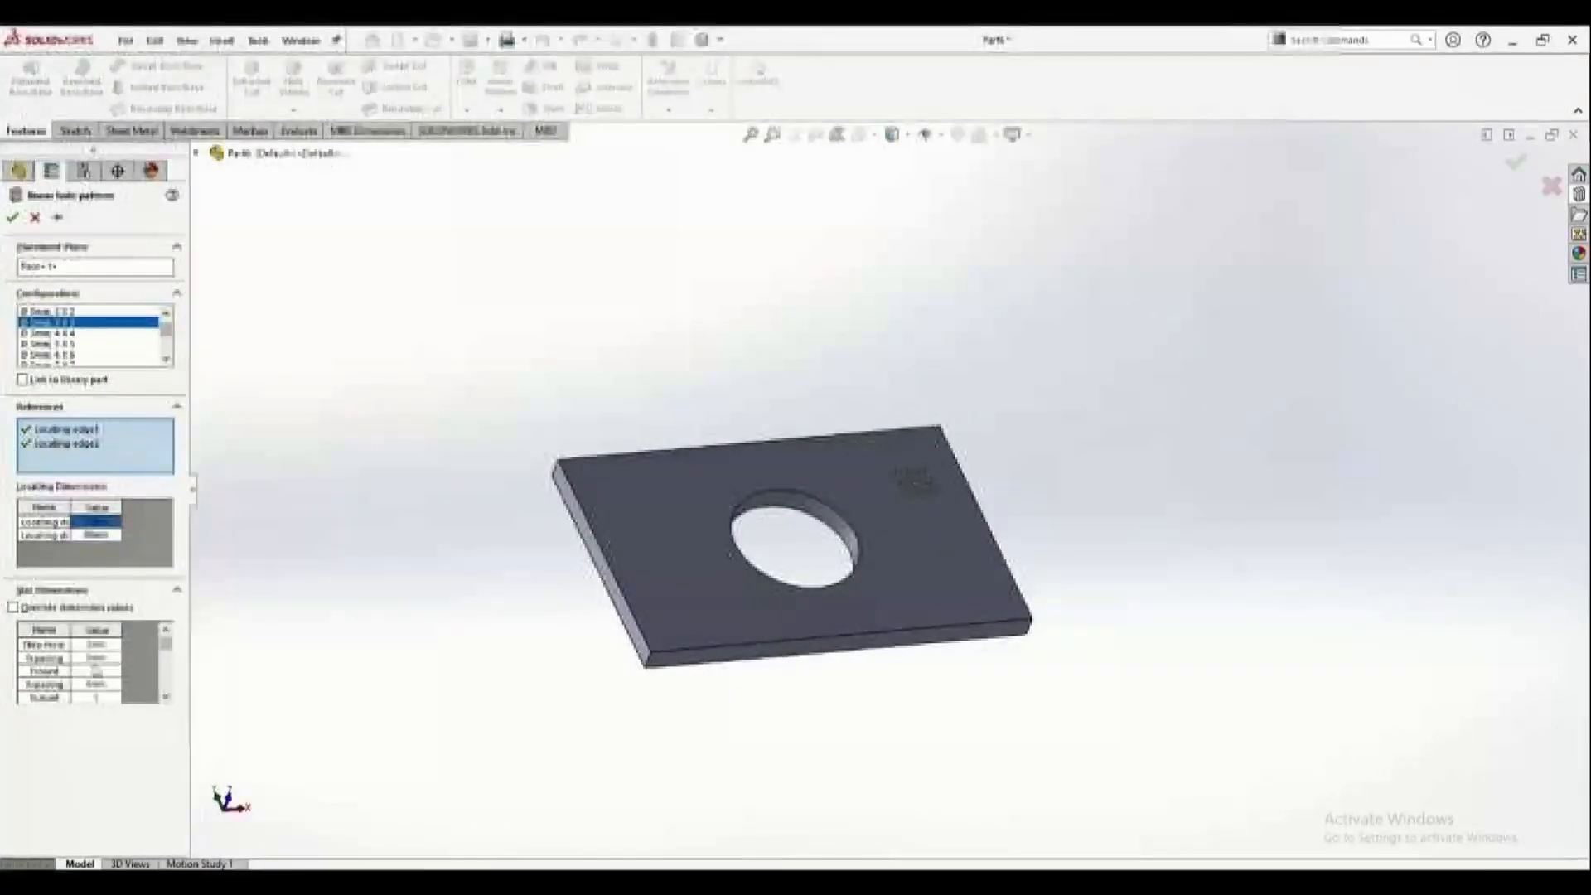
click(12, 218)
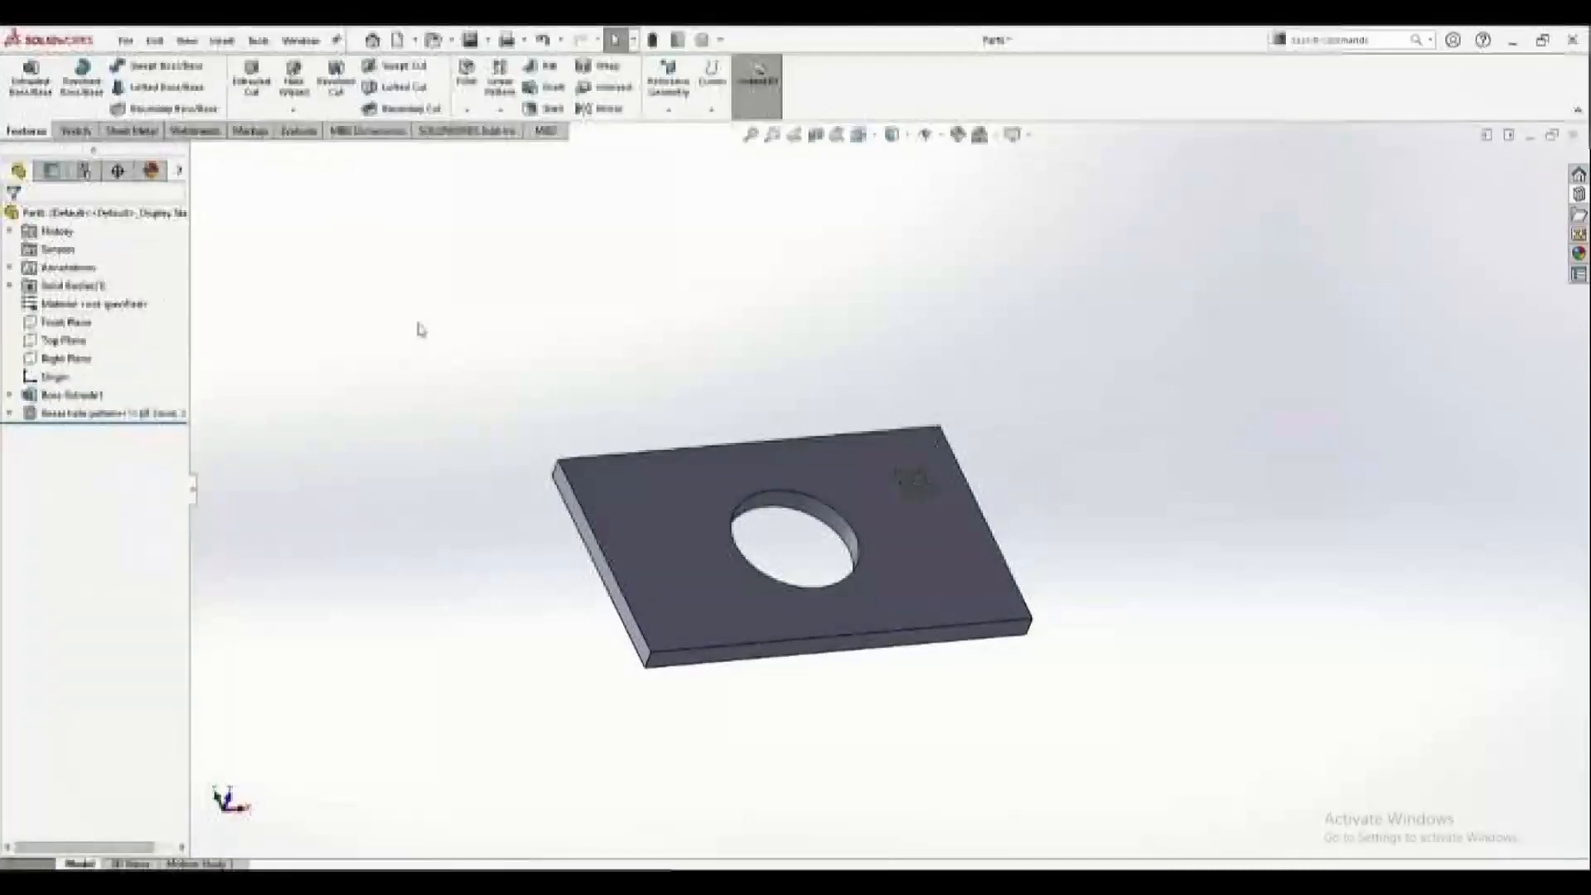
scroll(871, 605, down, 3)
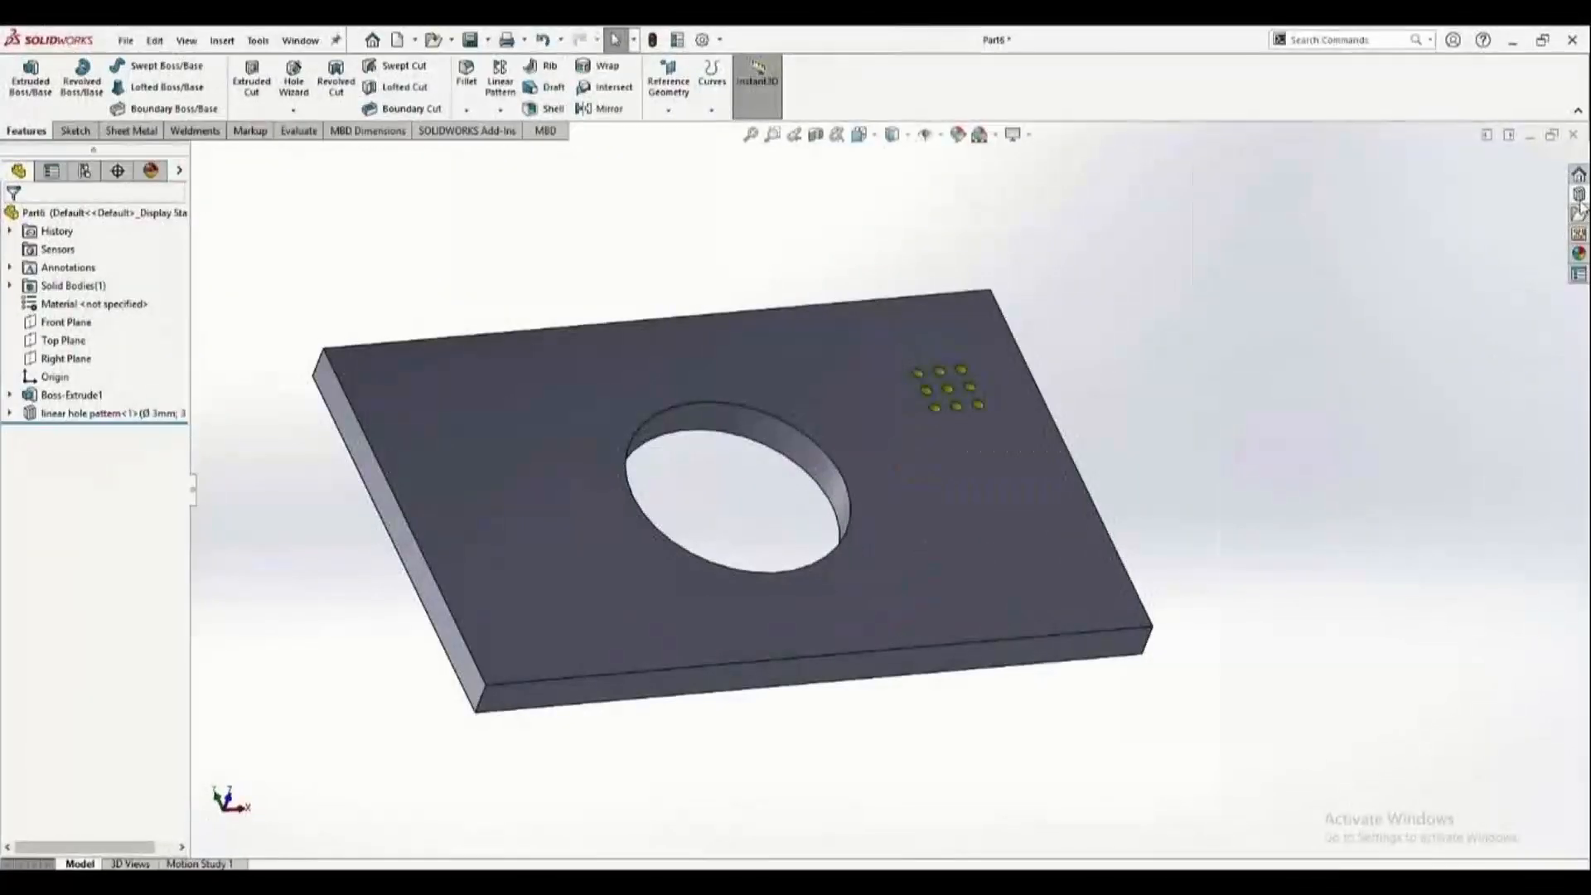
Place the metric circular hole pattern from the Design Library around the plate's central hole, using the 8d 6X configuration.
click(1578, 195)
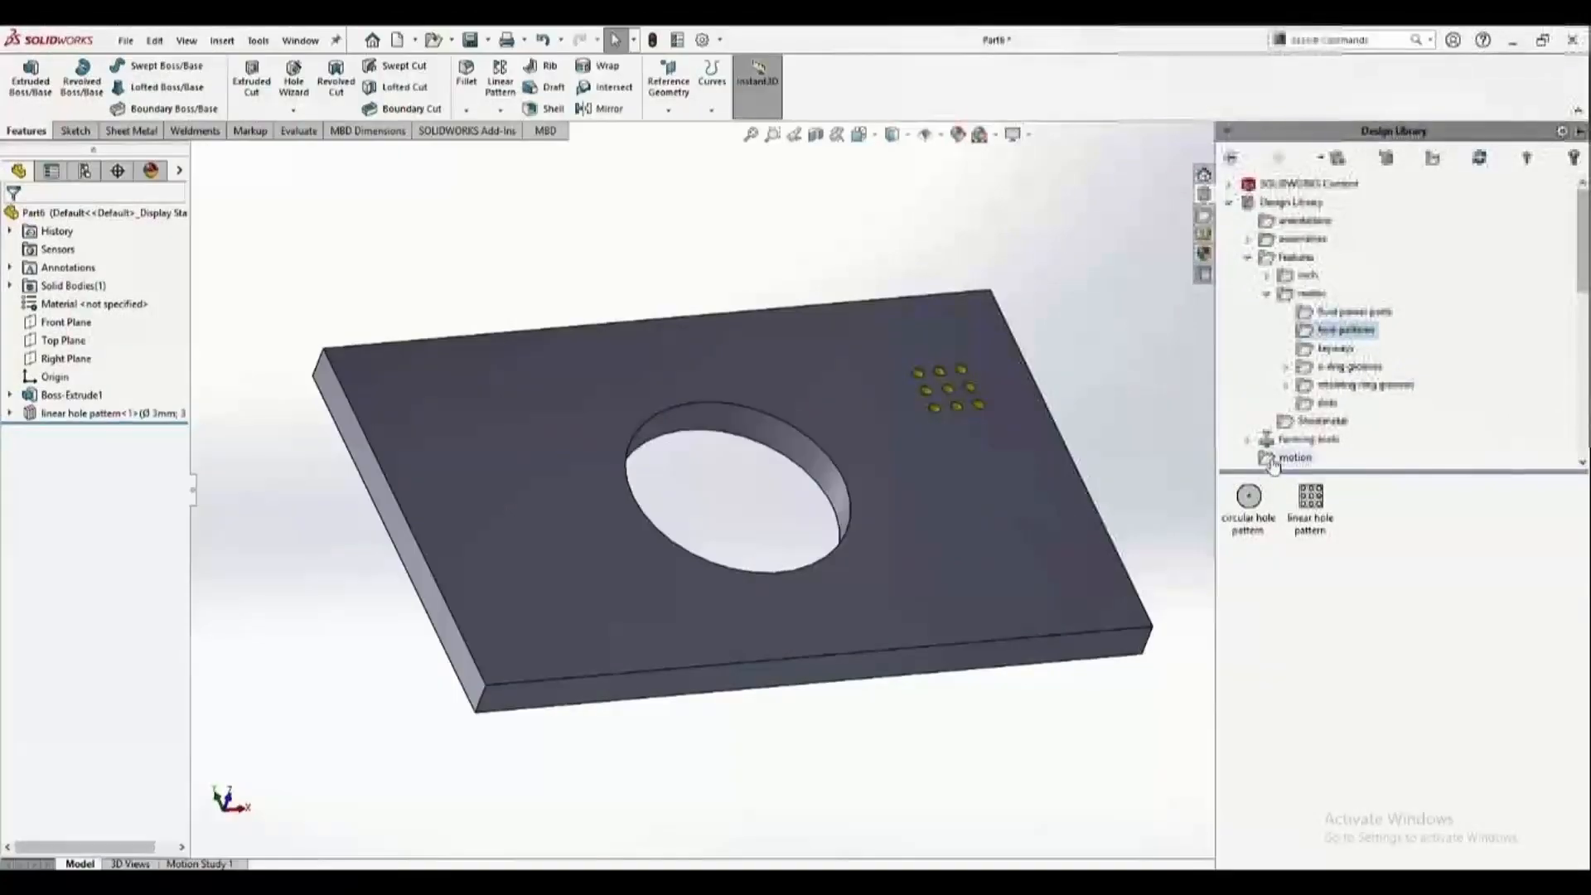
mouse_move(1258, 507)
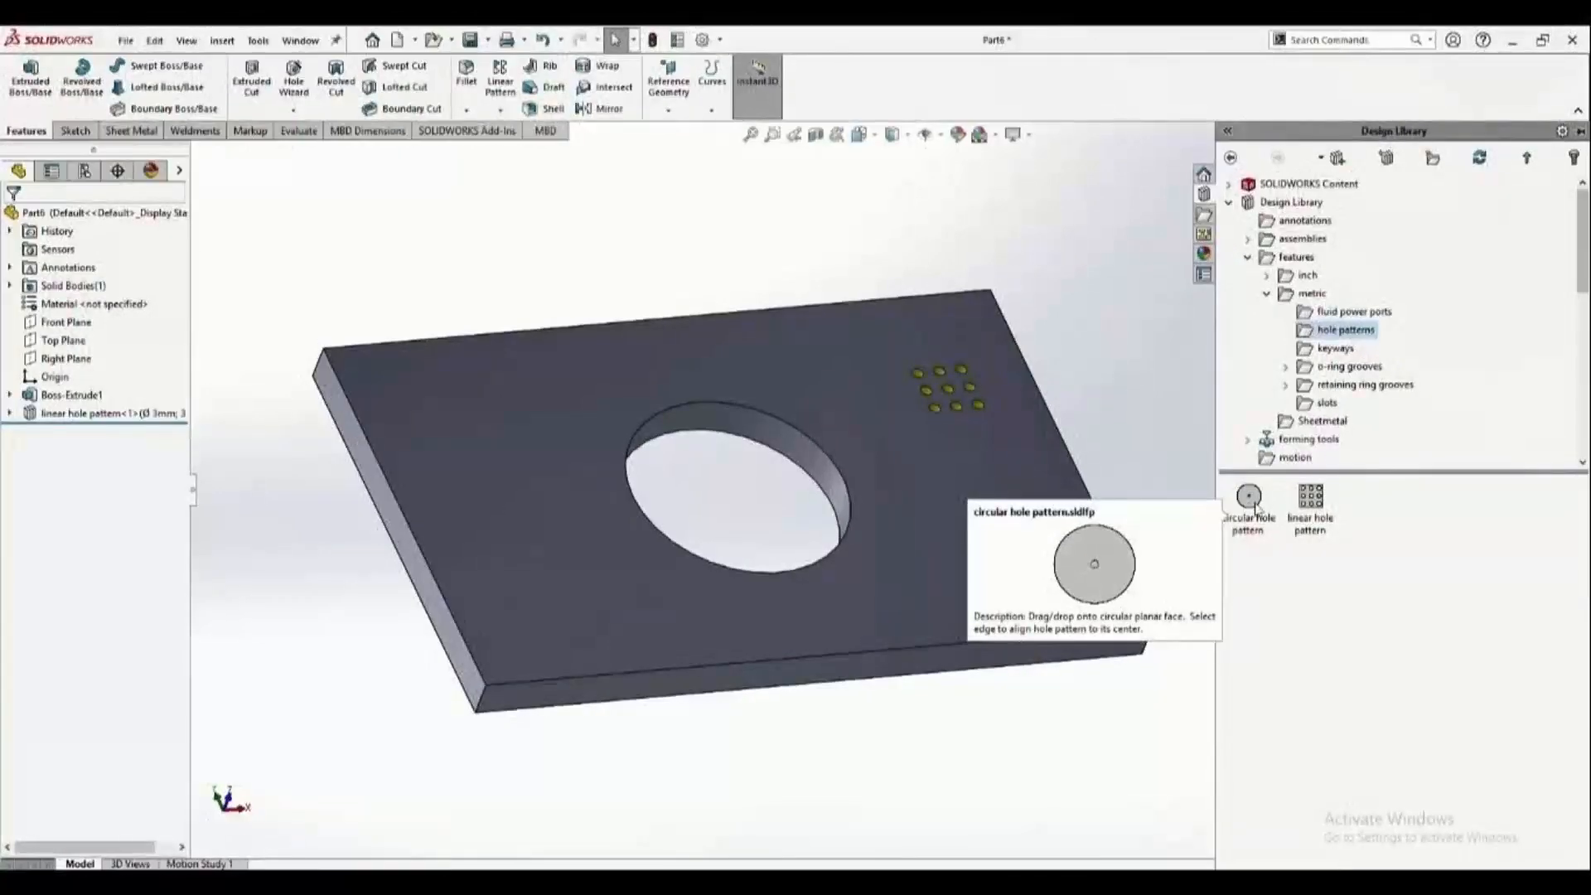
drag(1259, 507, 733, 408)
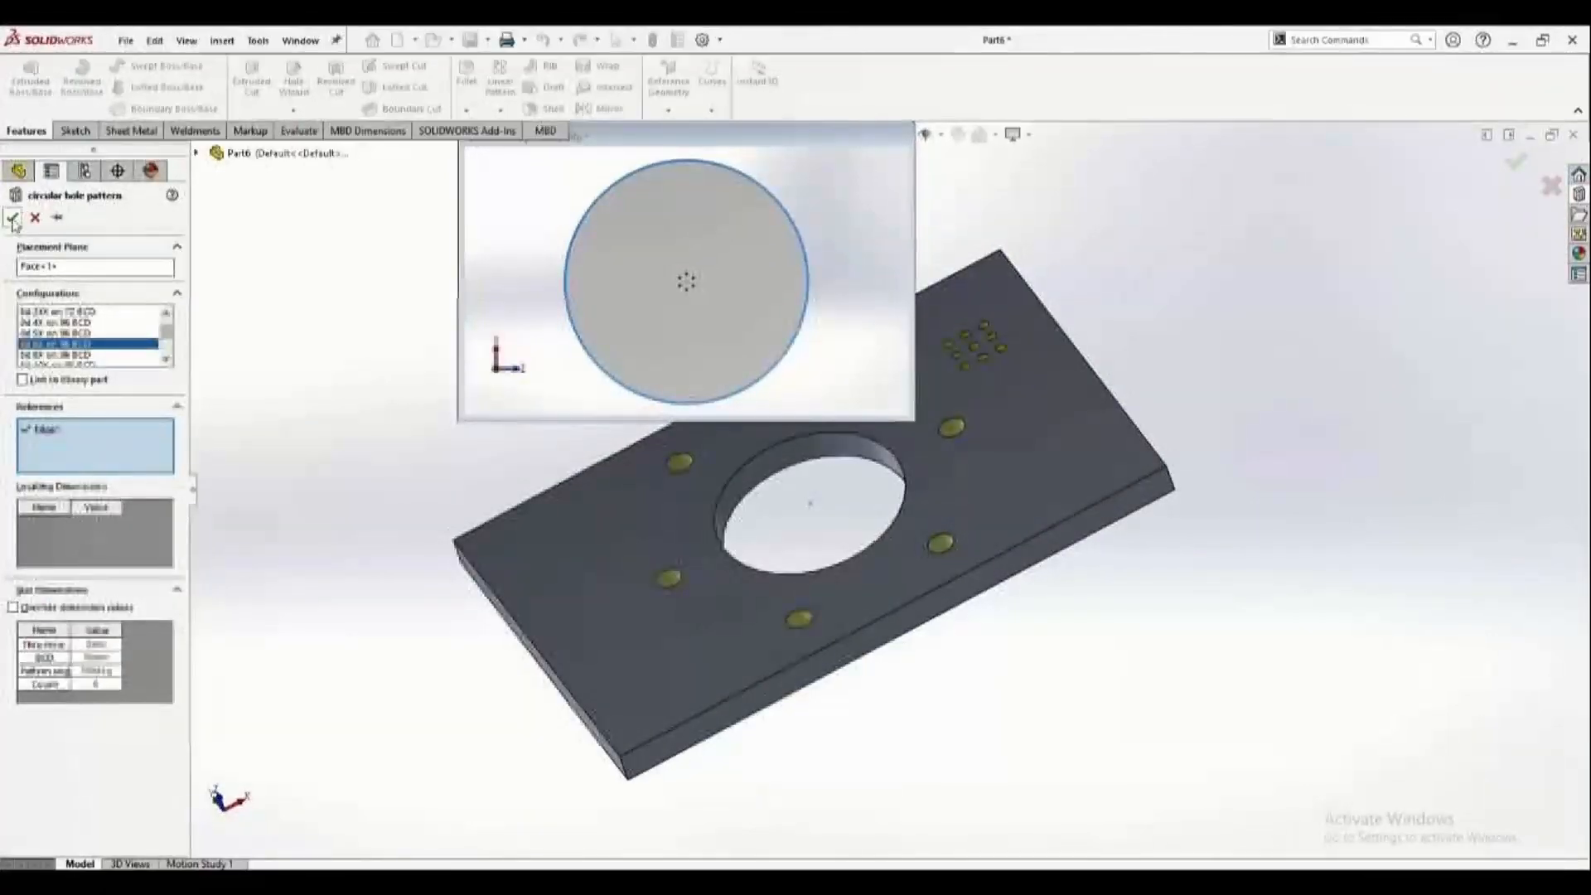
key(Return)
click(952, 636)
middle_drag(1012, 682, 1135, 779)
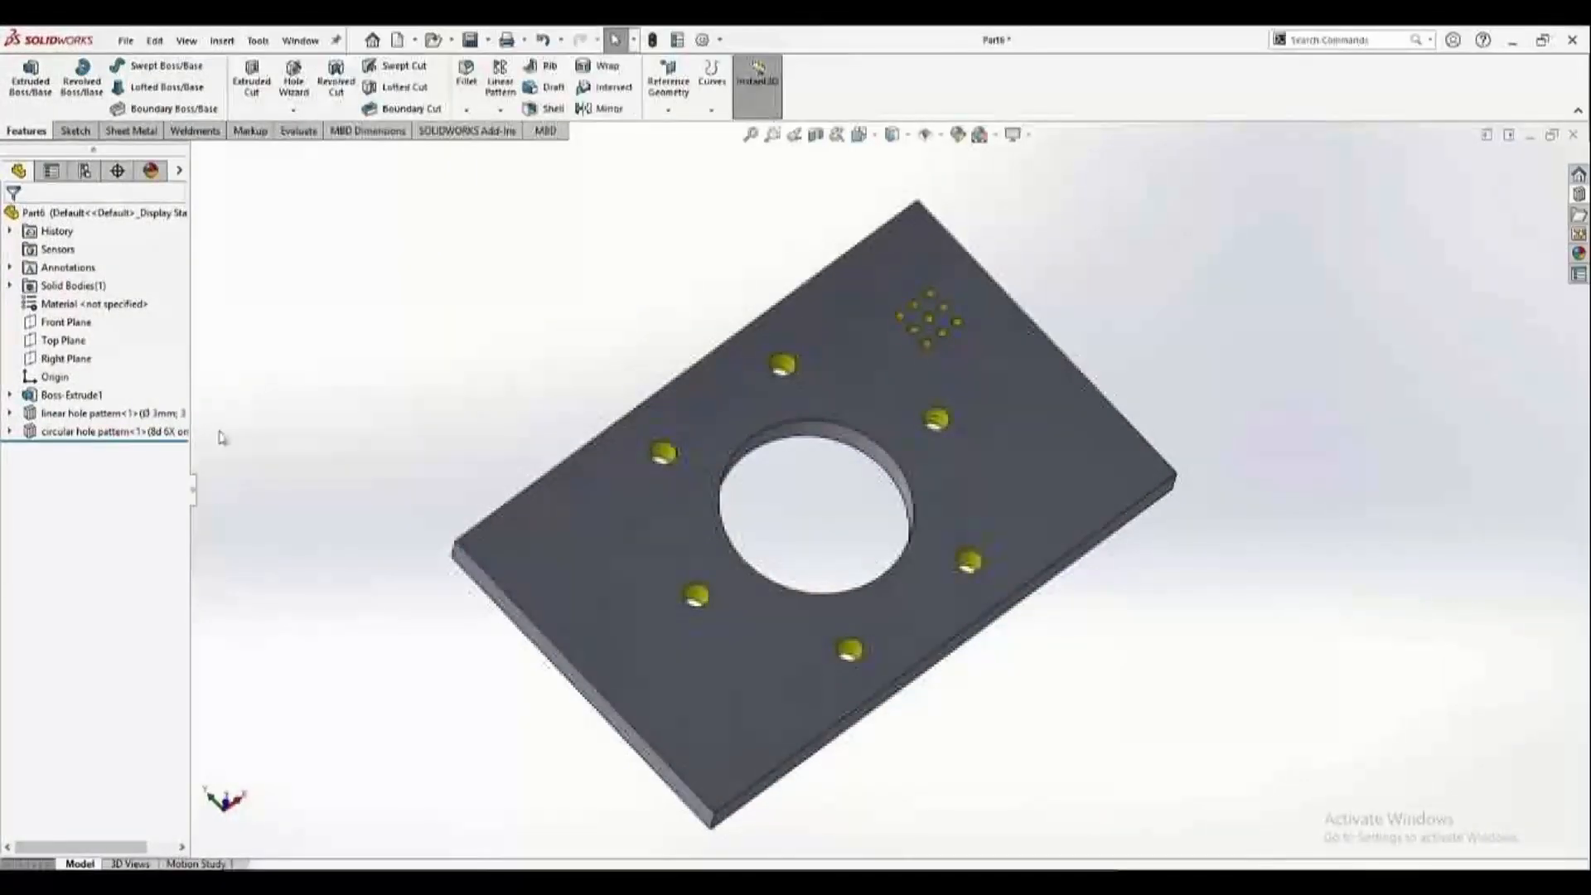
Expand the linear and circular hole pattern features in the model tree to examine the features they contain.
click(33, 414)
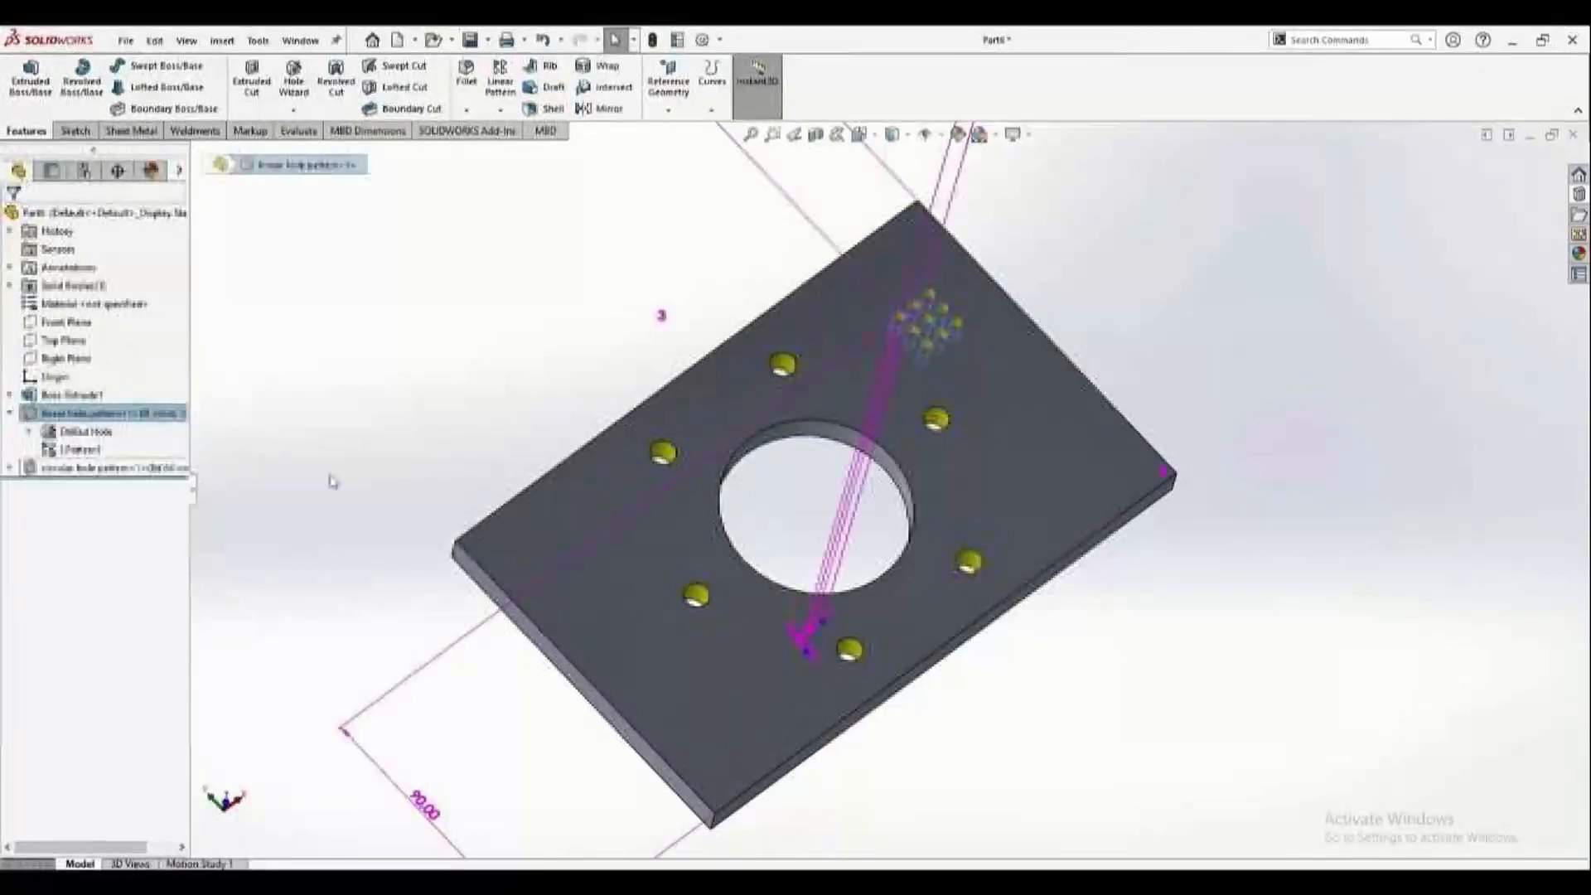
click(448, 349)
click(9, 467)
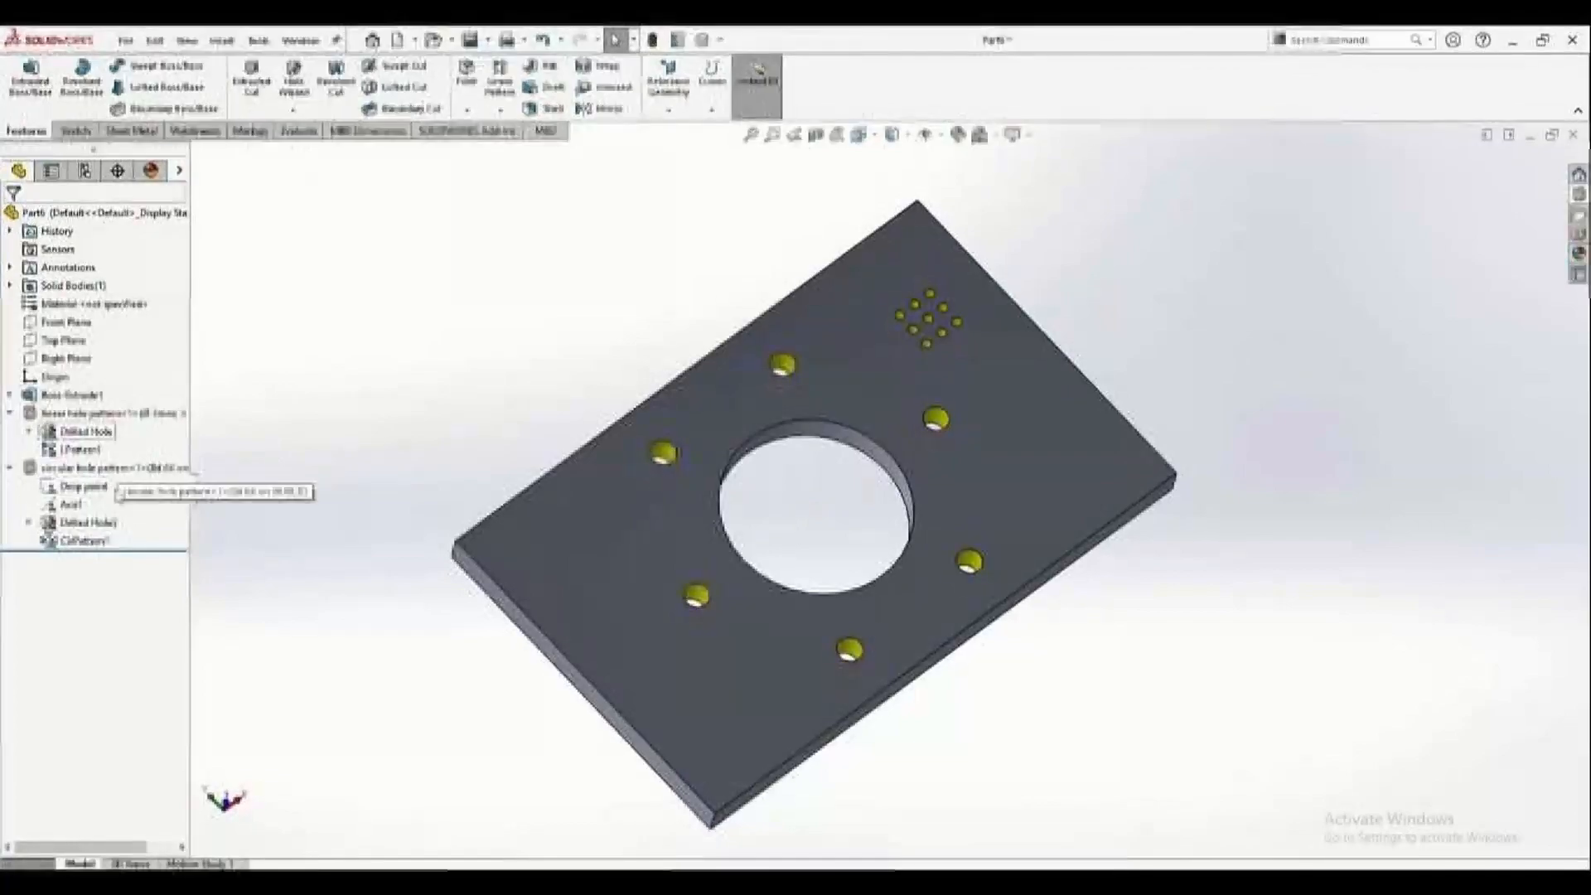
middle_drag(489, 489, 1102, 431)
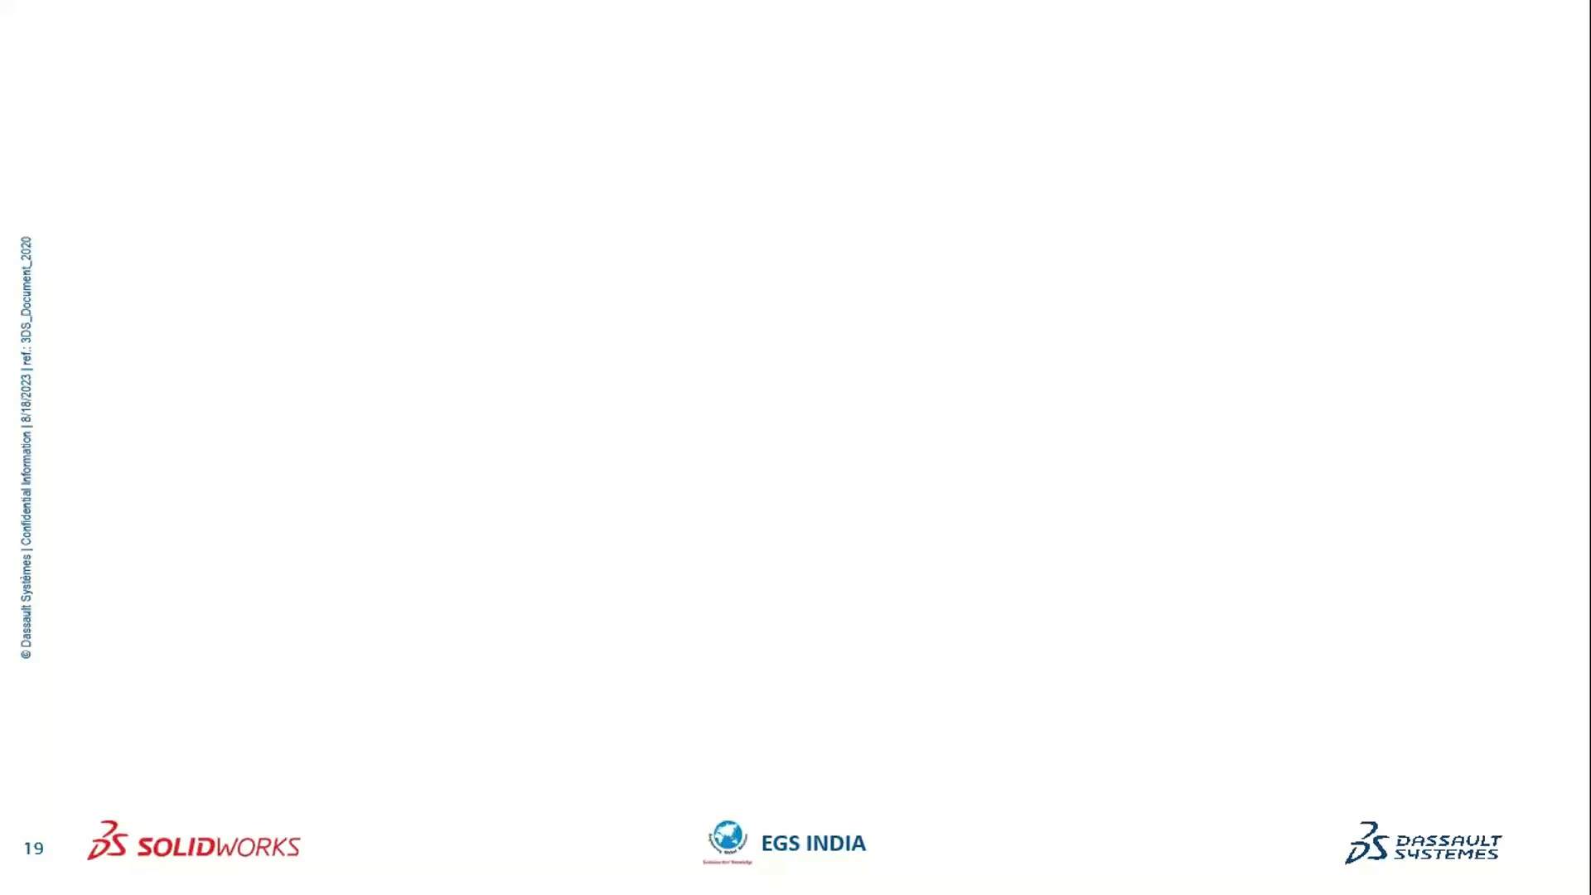
key(Right)
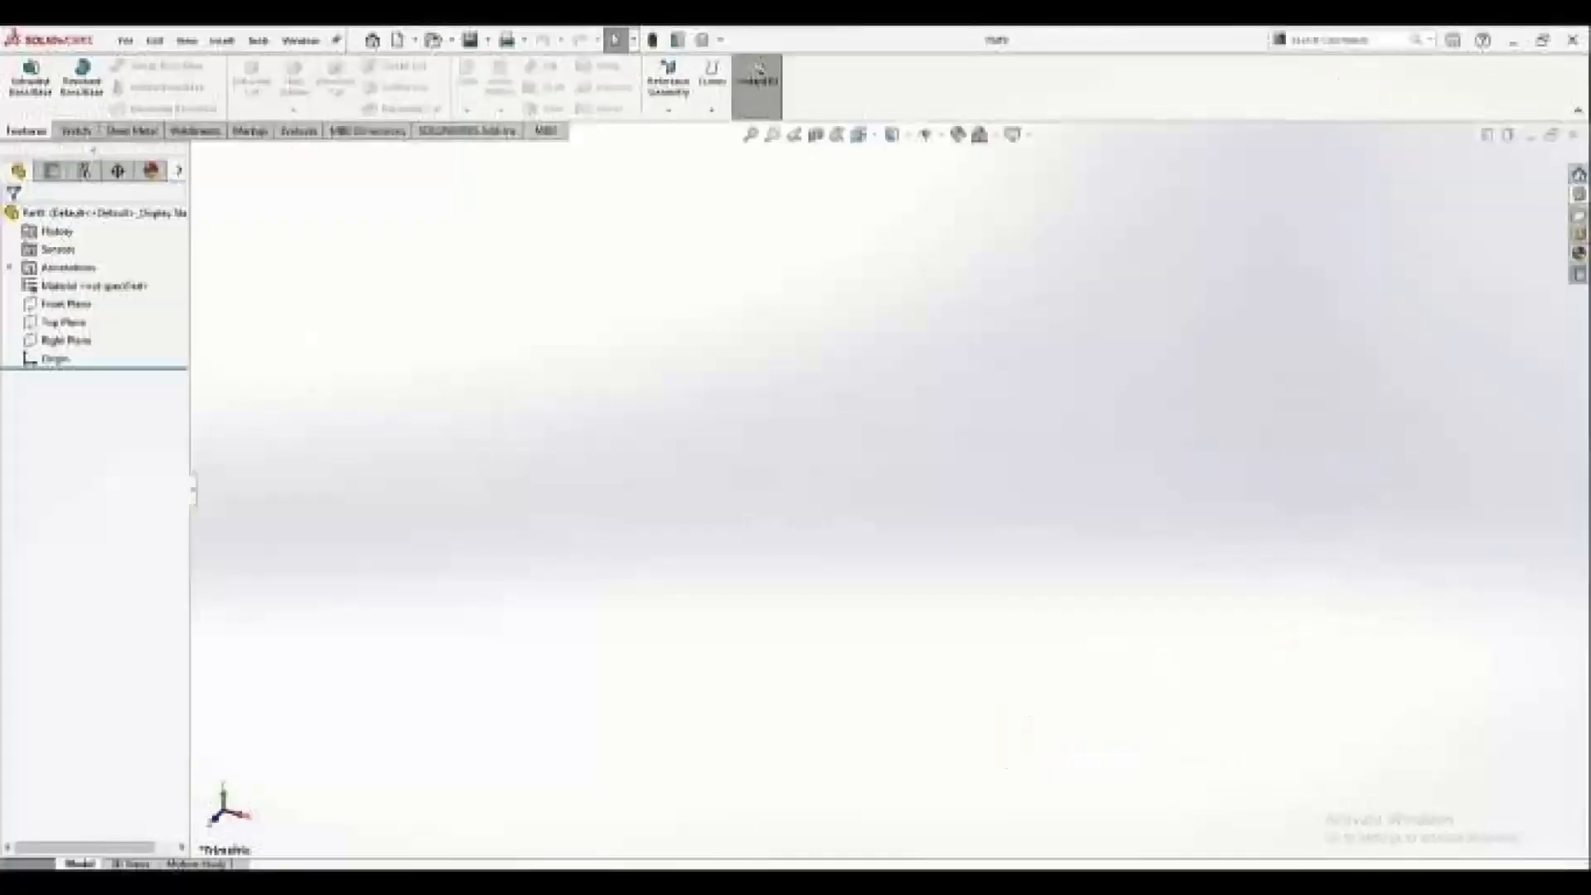
Add the My Library folder from Documents as a file location in the Design Library.
click(1581, 198)
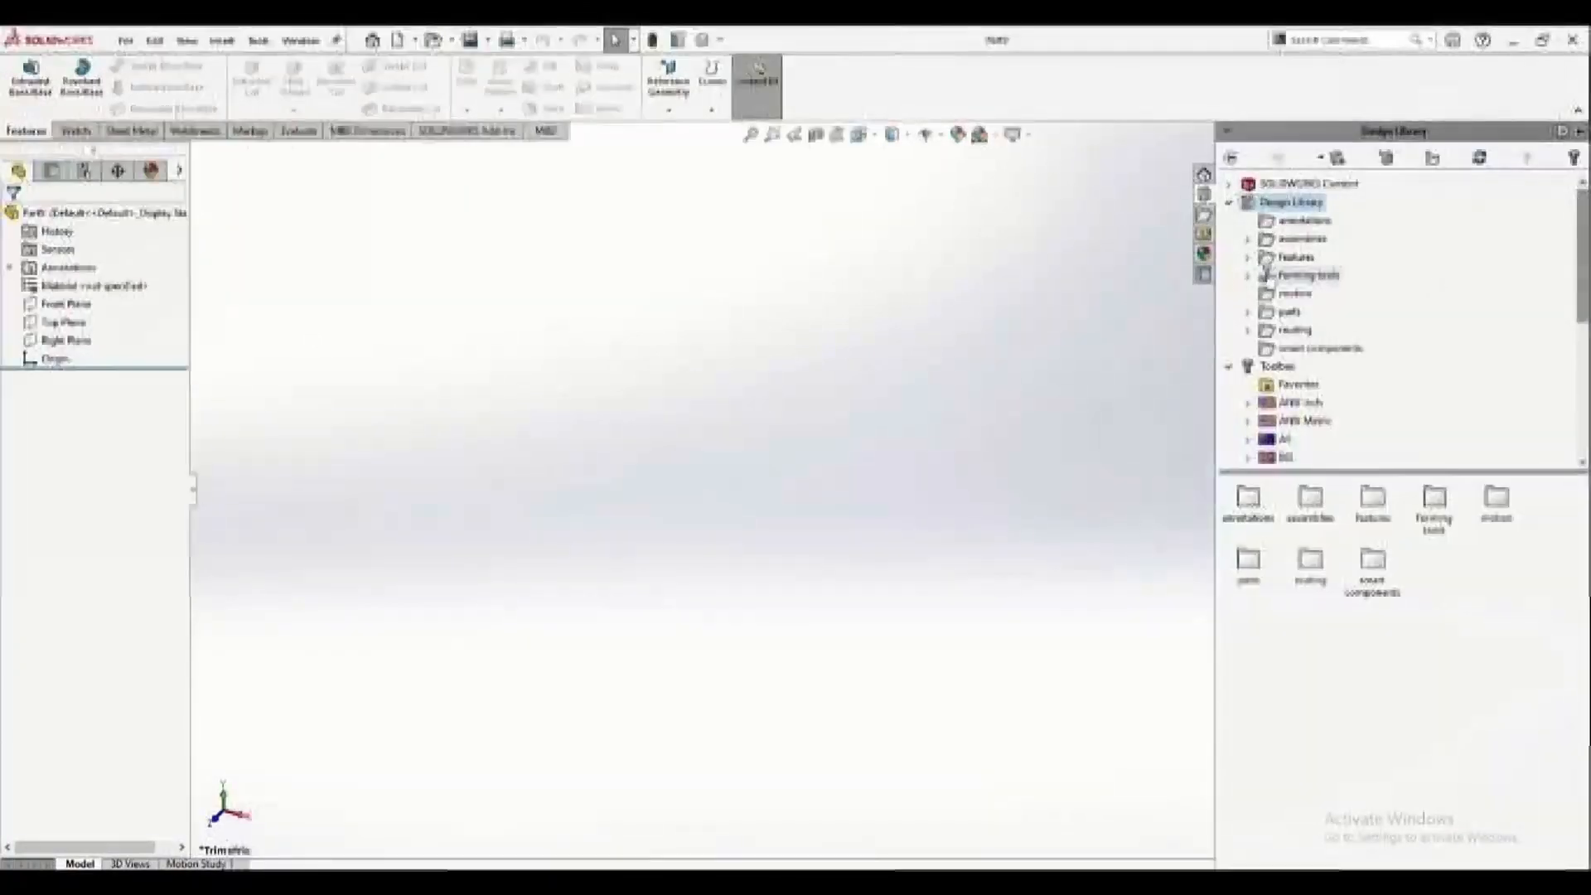
click(1385, 159)
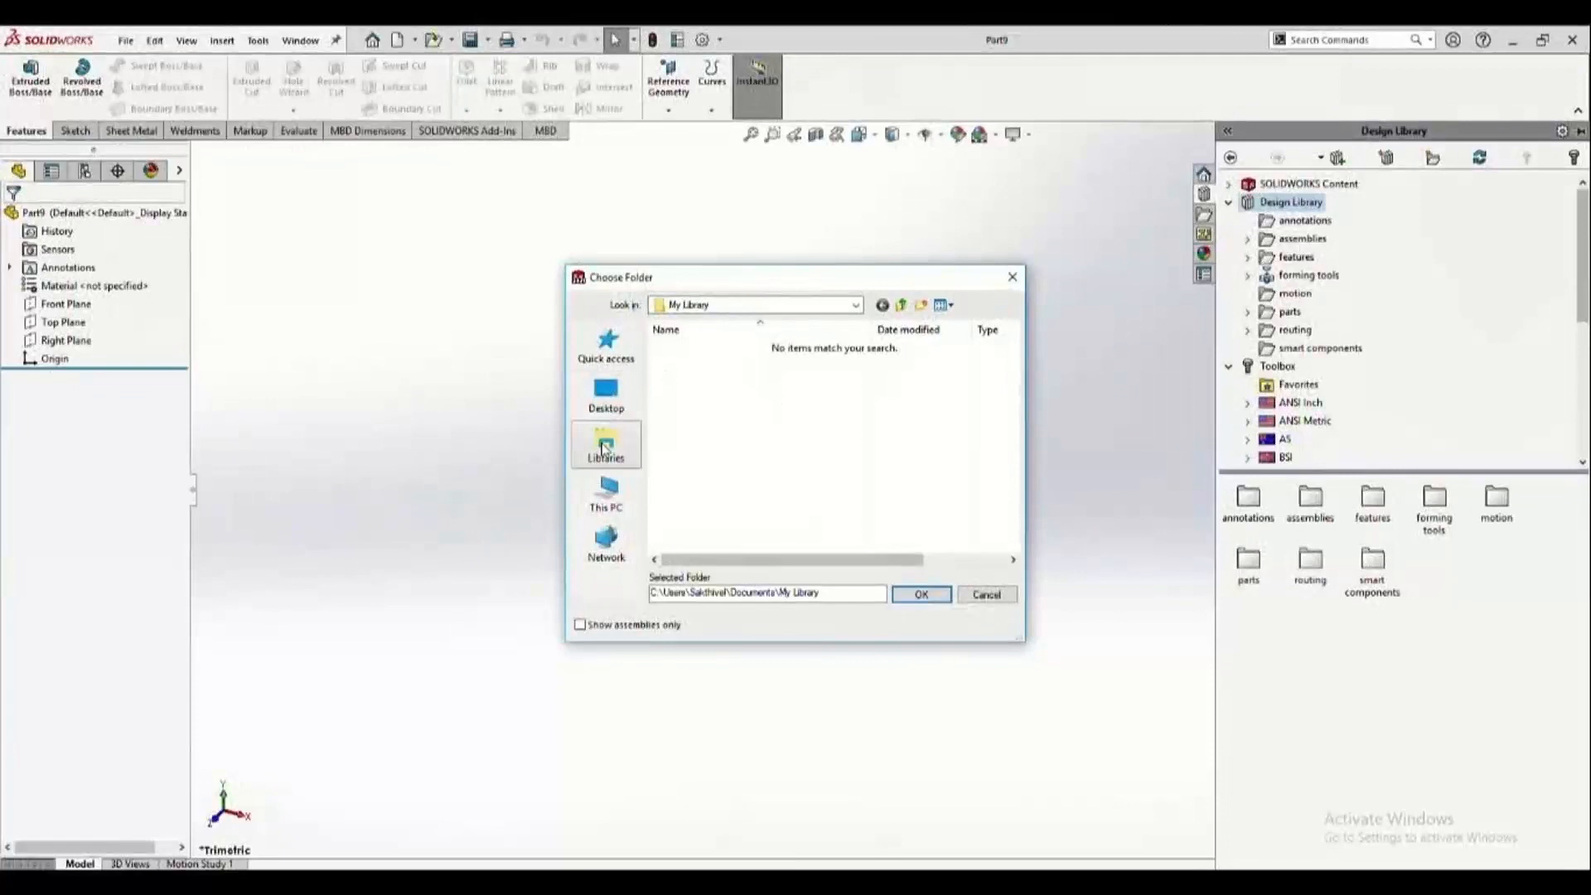
click(607, 493)
click(711, 452)
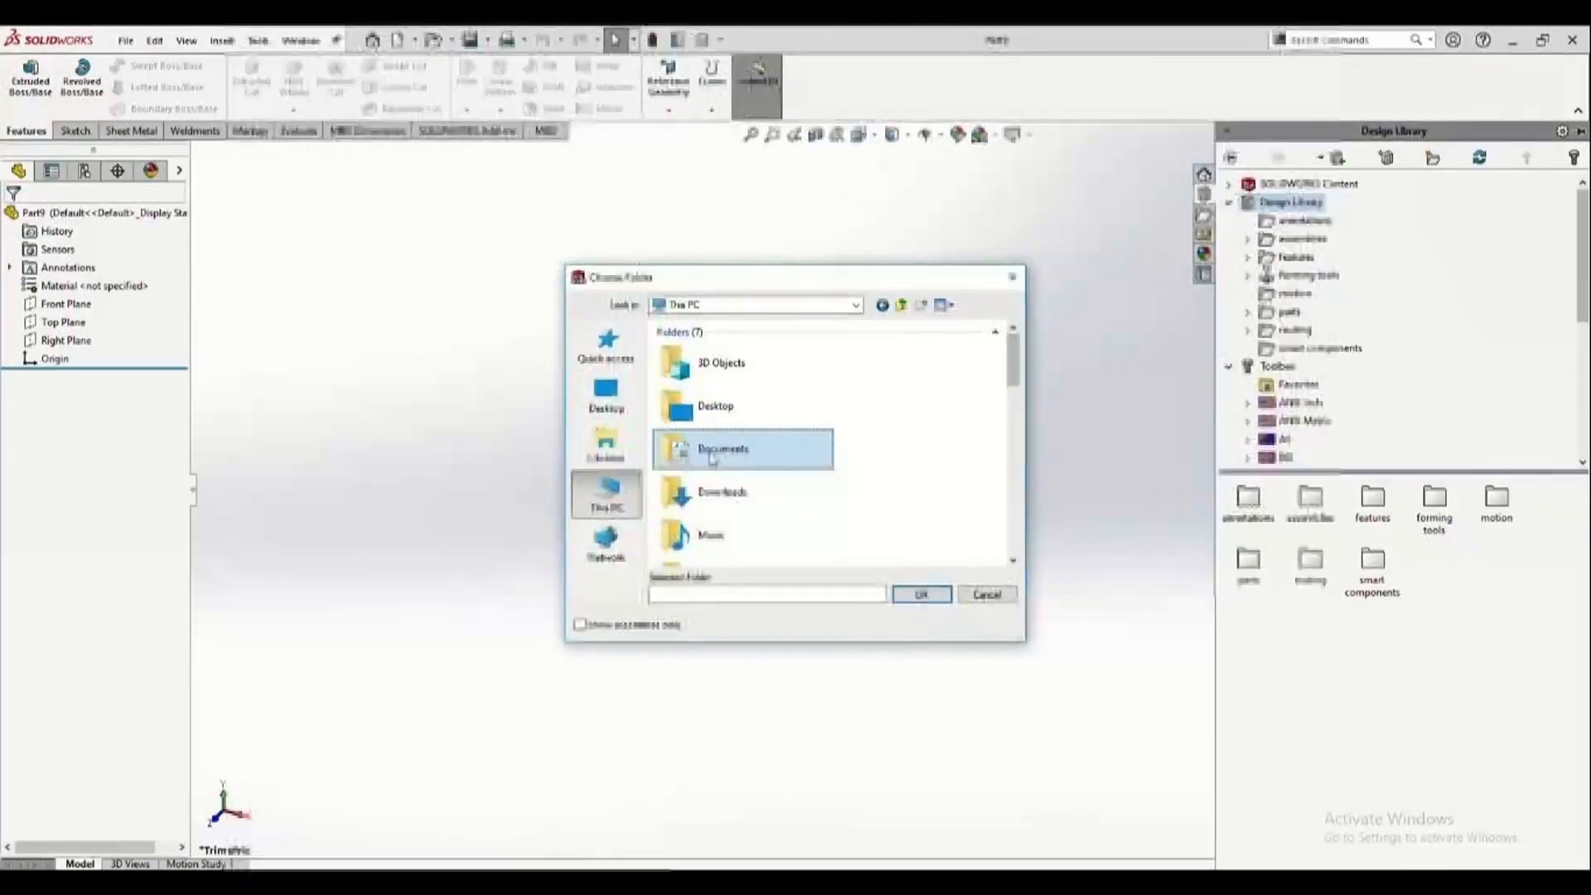
double_click(711, 451)
click(700, 410)
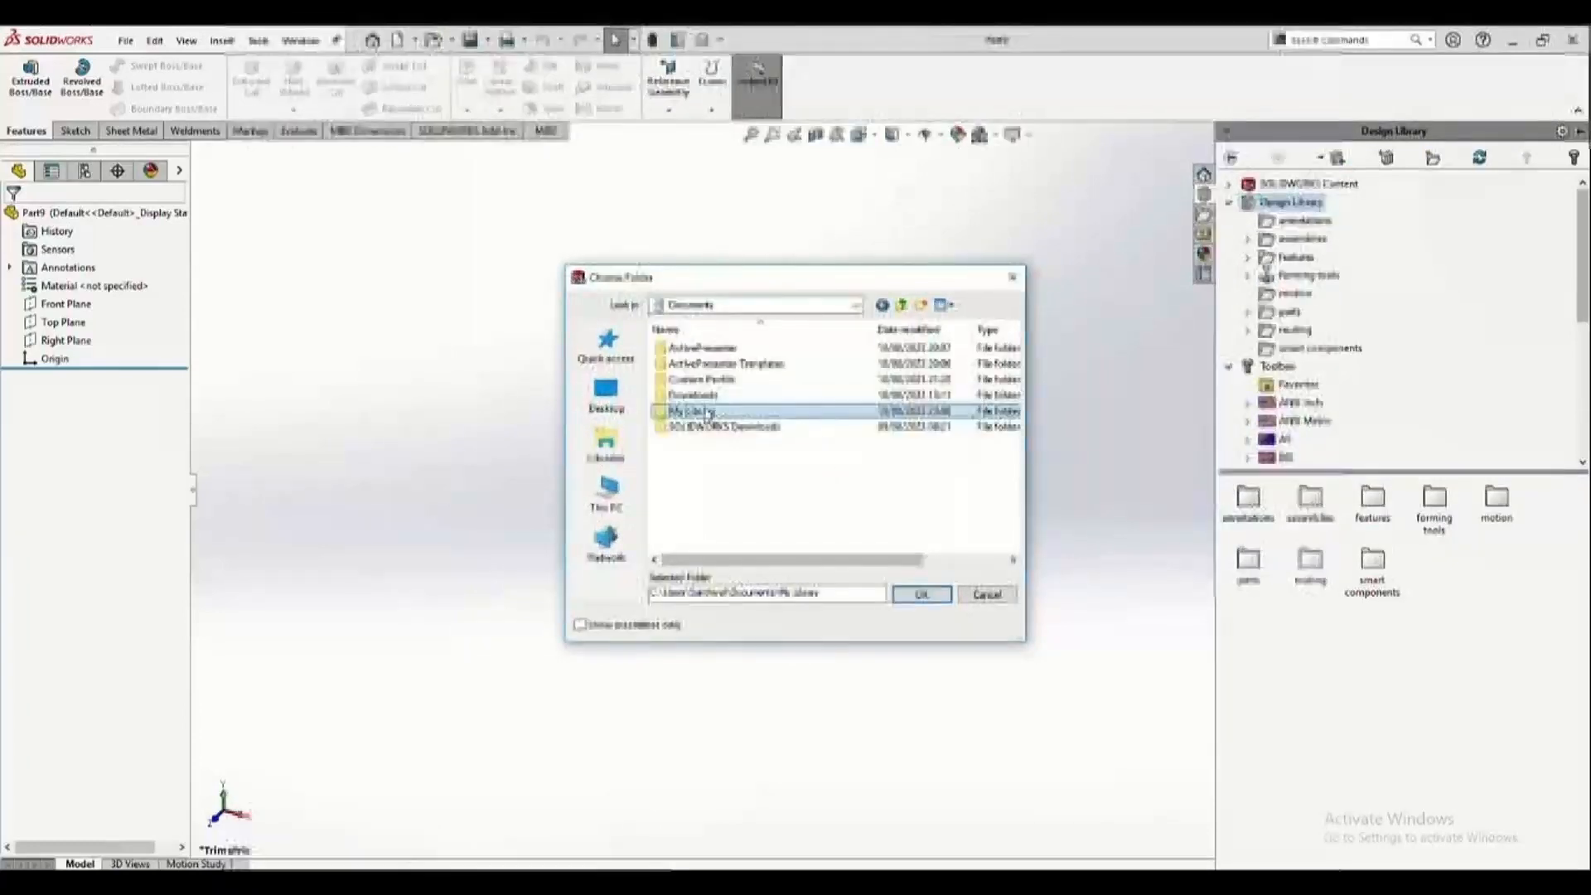
double_click(704, 413)
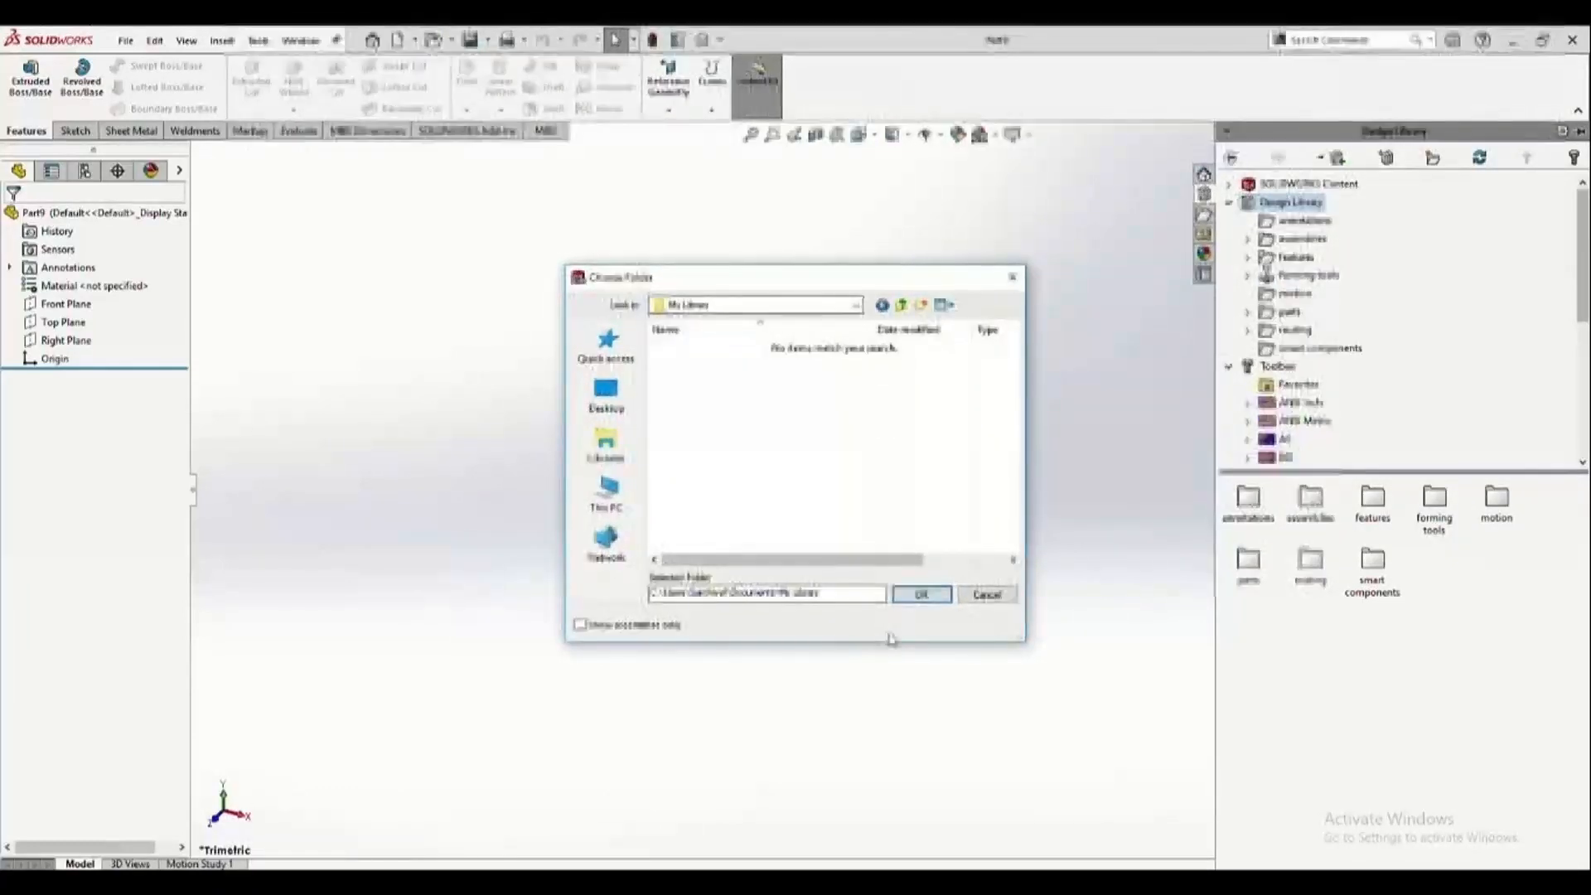
click(921, 594)
Create a new subfolder named Sketches inside My Library.
click(1283, 367)
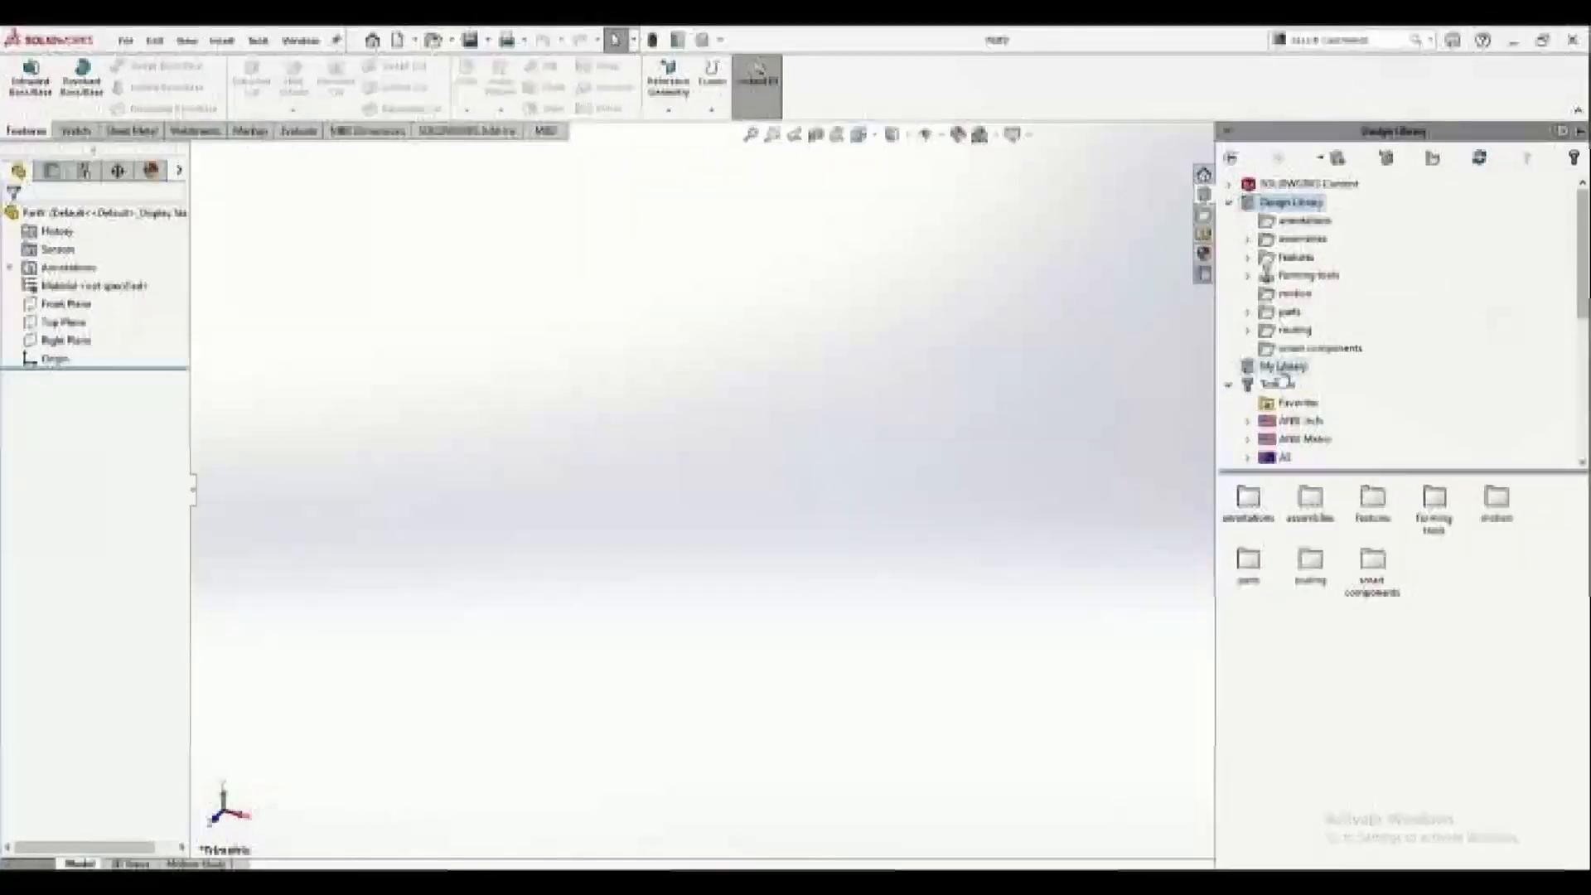
right_click(1289, 373)
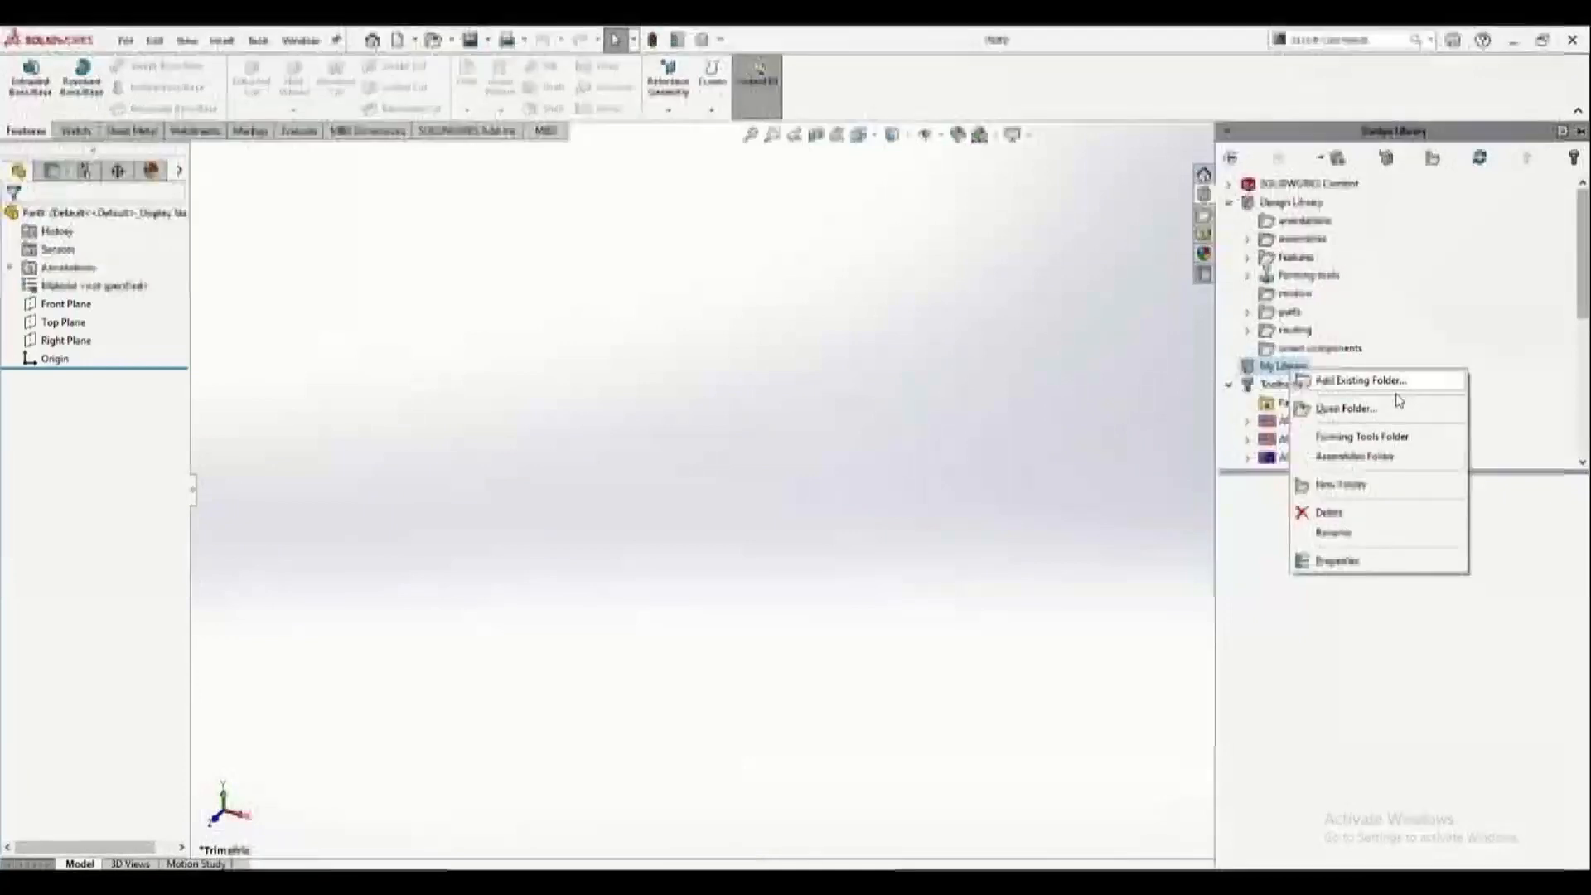
click(1396, 489)
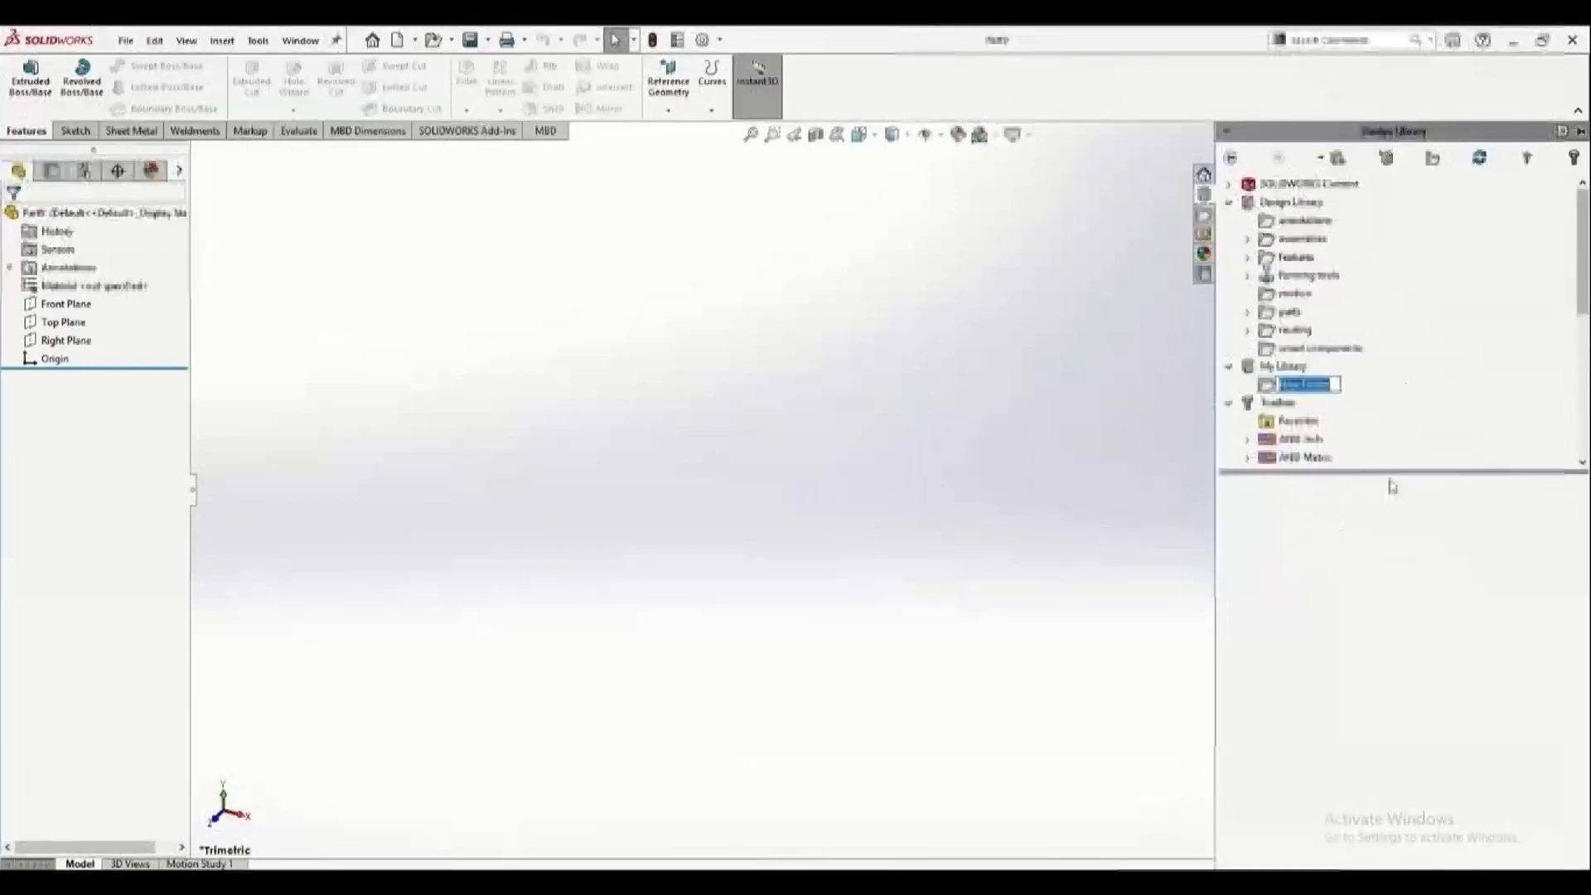
text(Sketches)
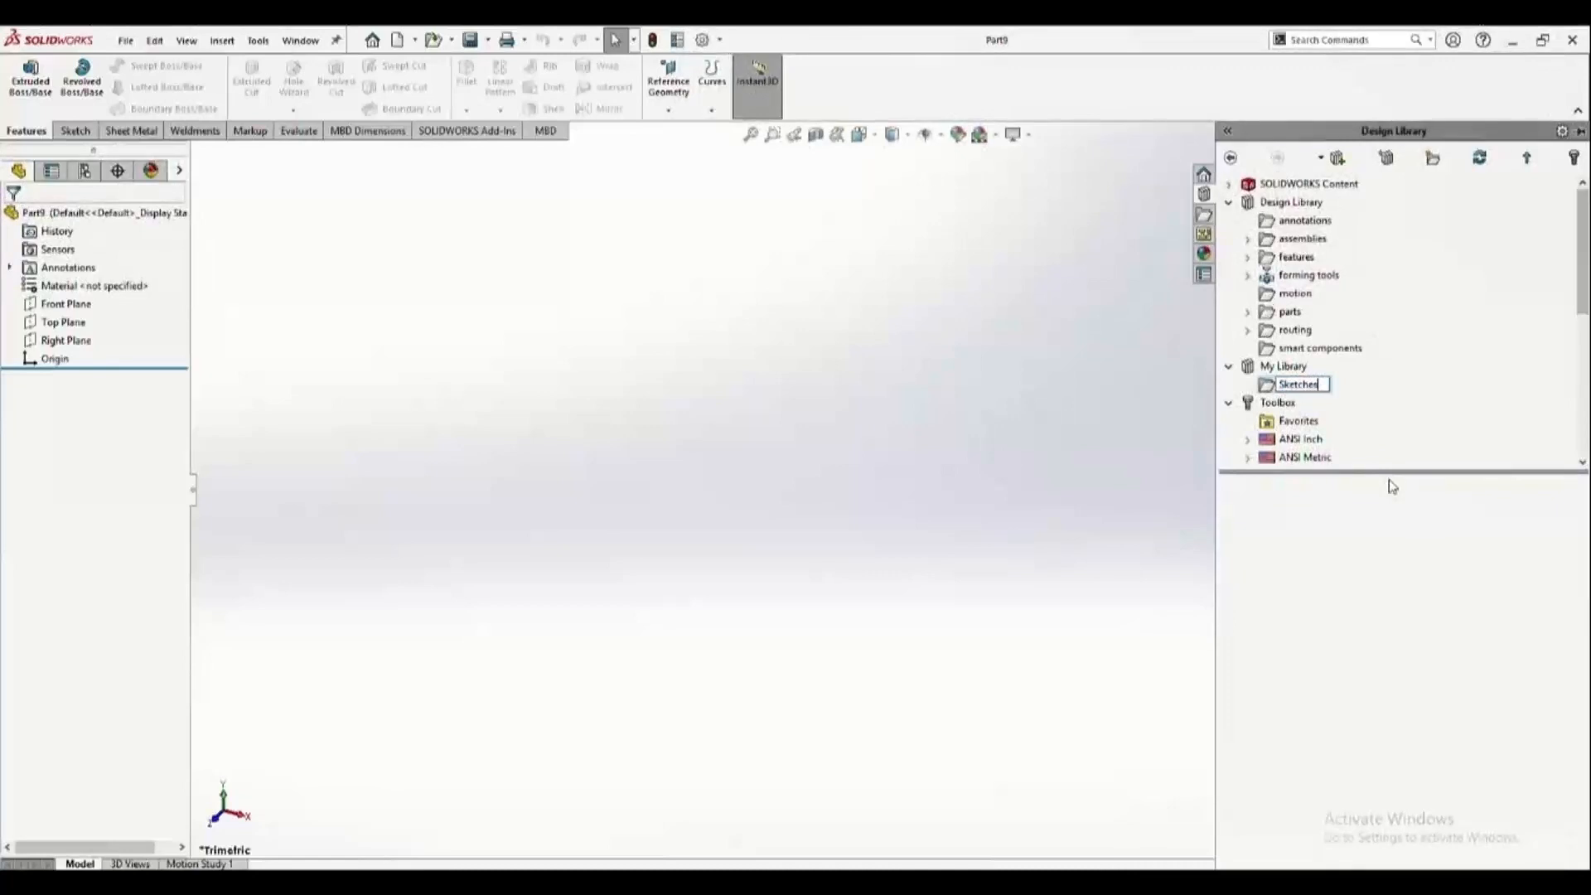
key(Return)
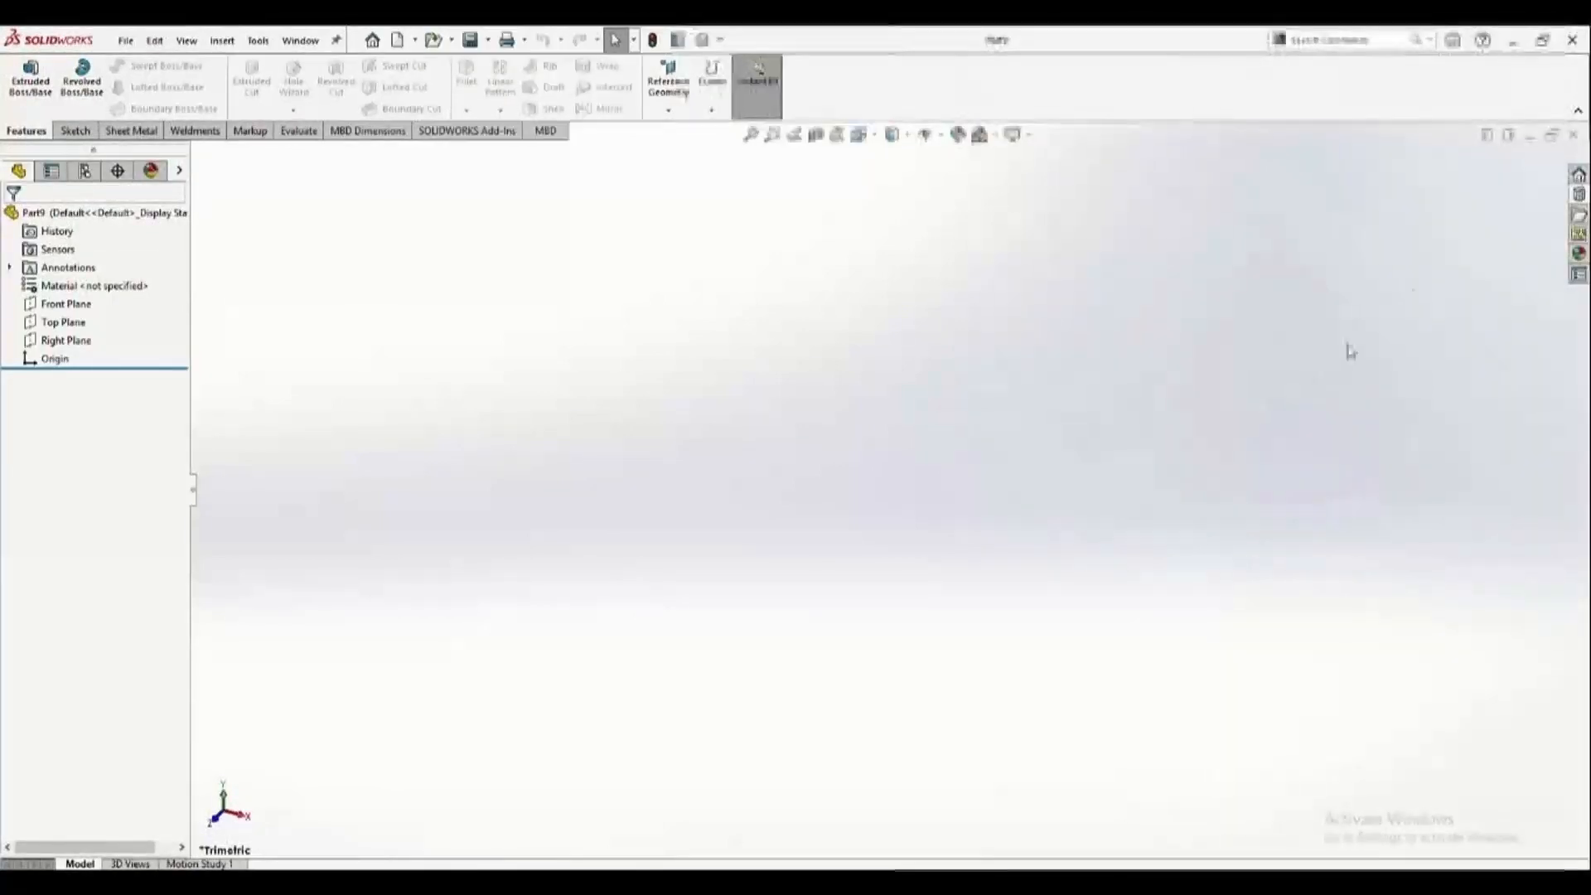
Sketch a center rectangle at the origin on the Front Plane and extrude it into a plate with the default blind depth.
click(27, 97)
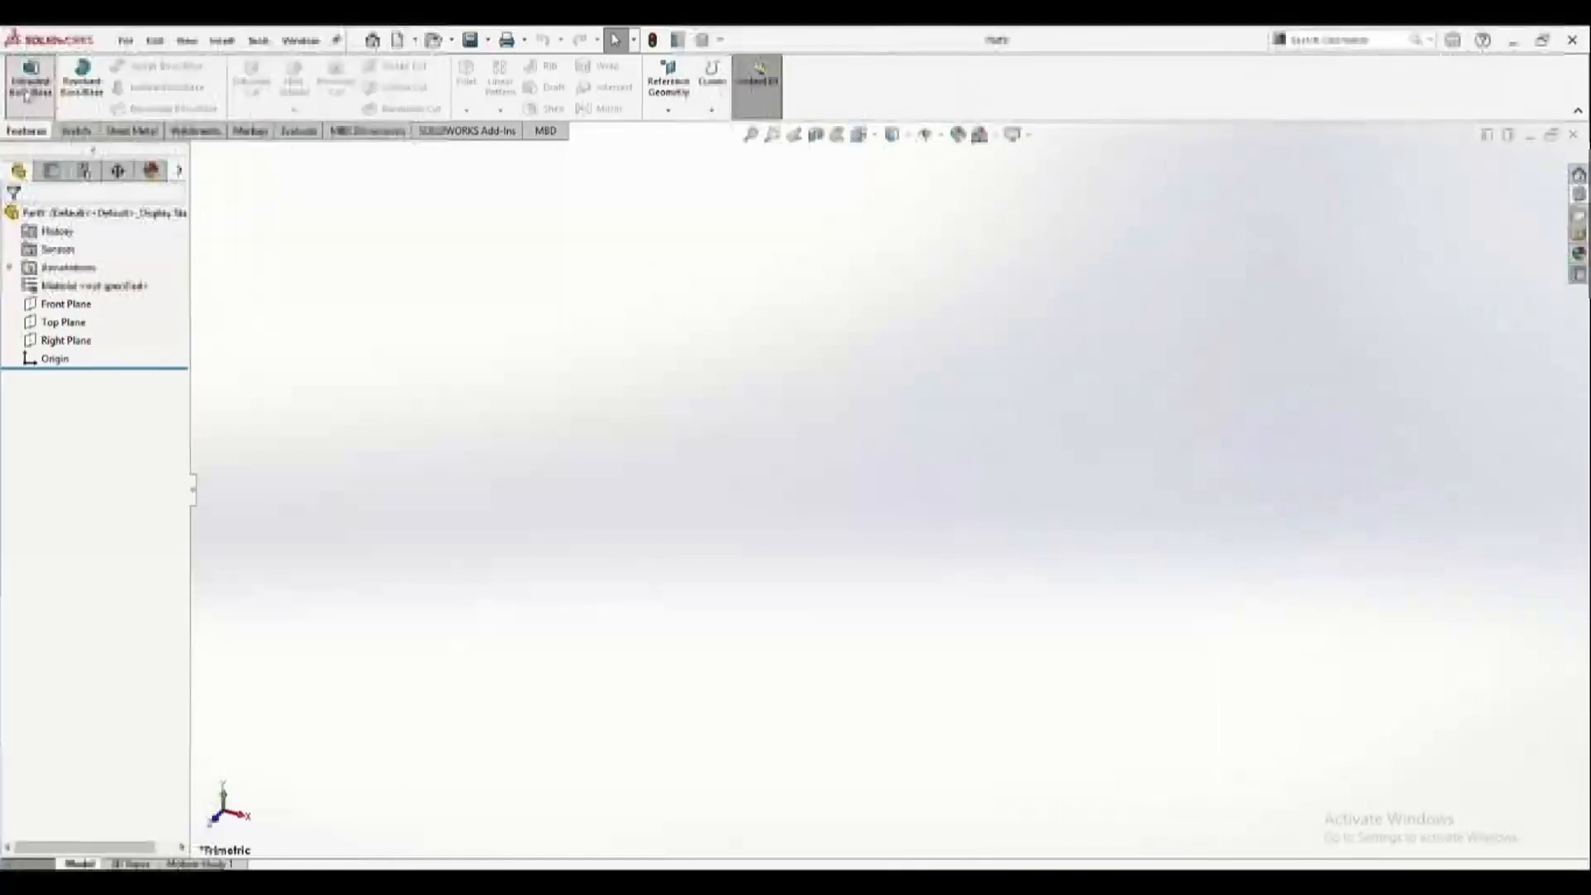
click(683, 430)
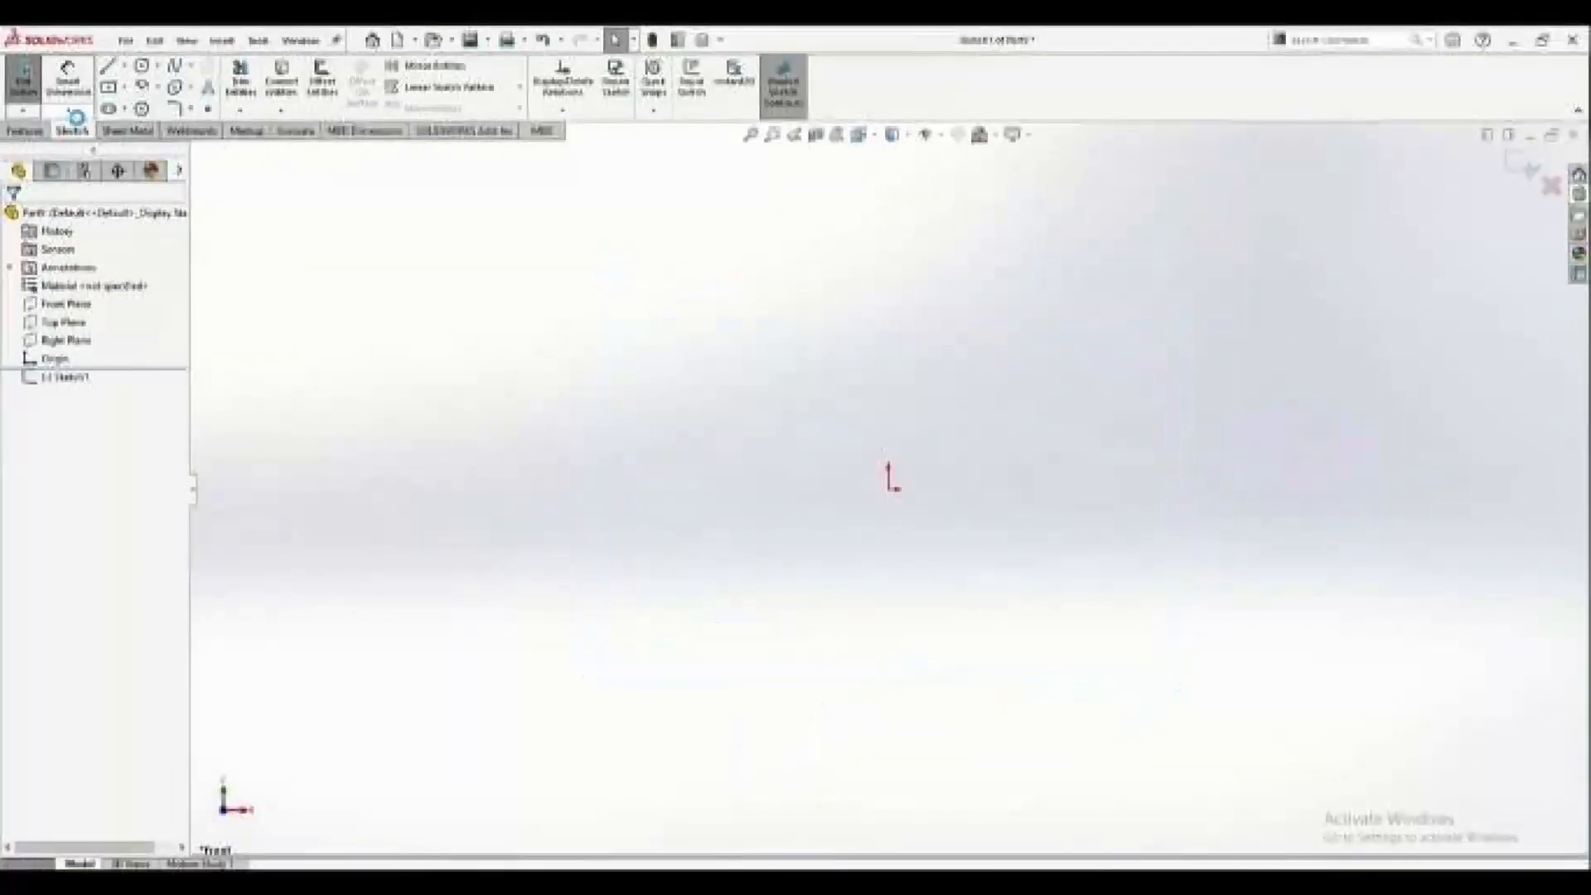
click(108, 87)
click(889, 490)
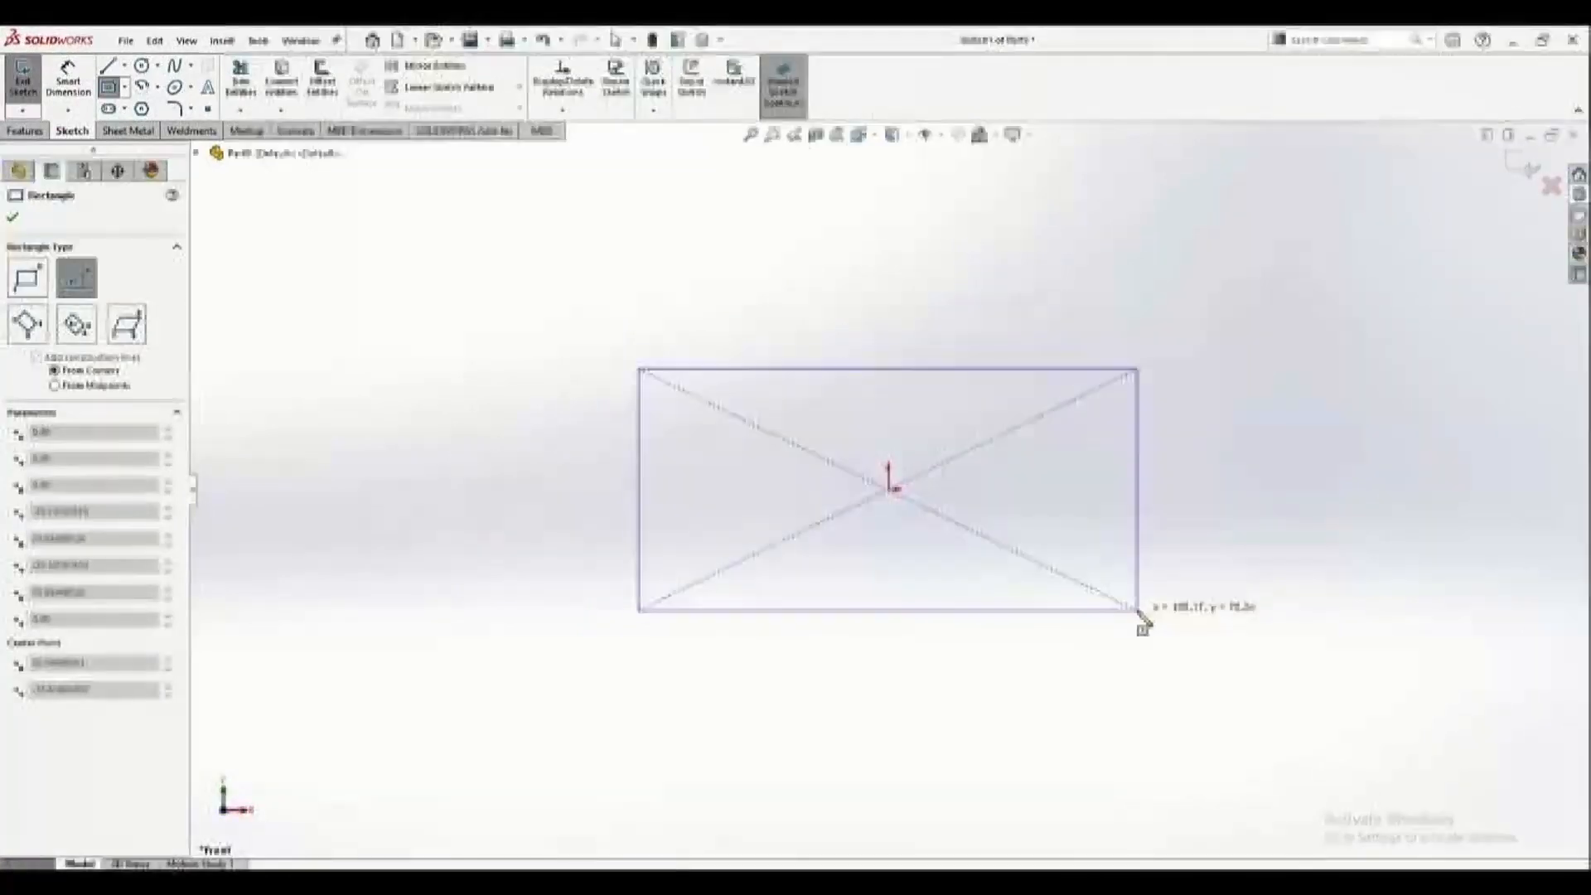
click(1198, 660)
click(1512, 174)
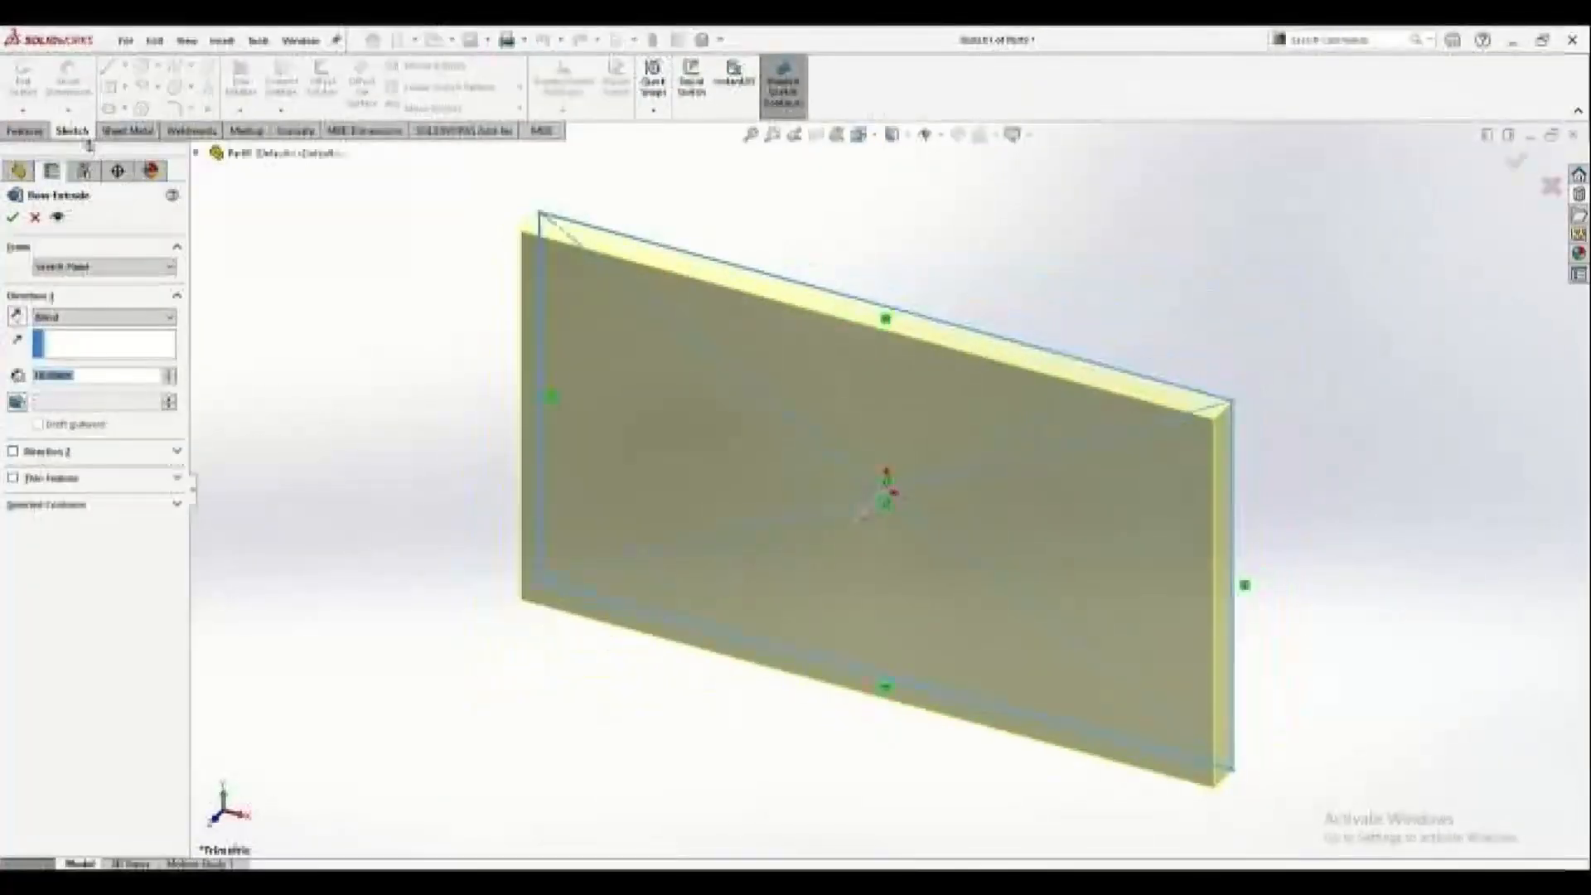
key(Return)
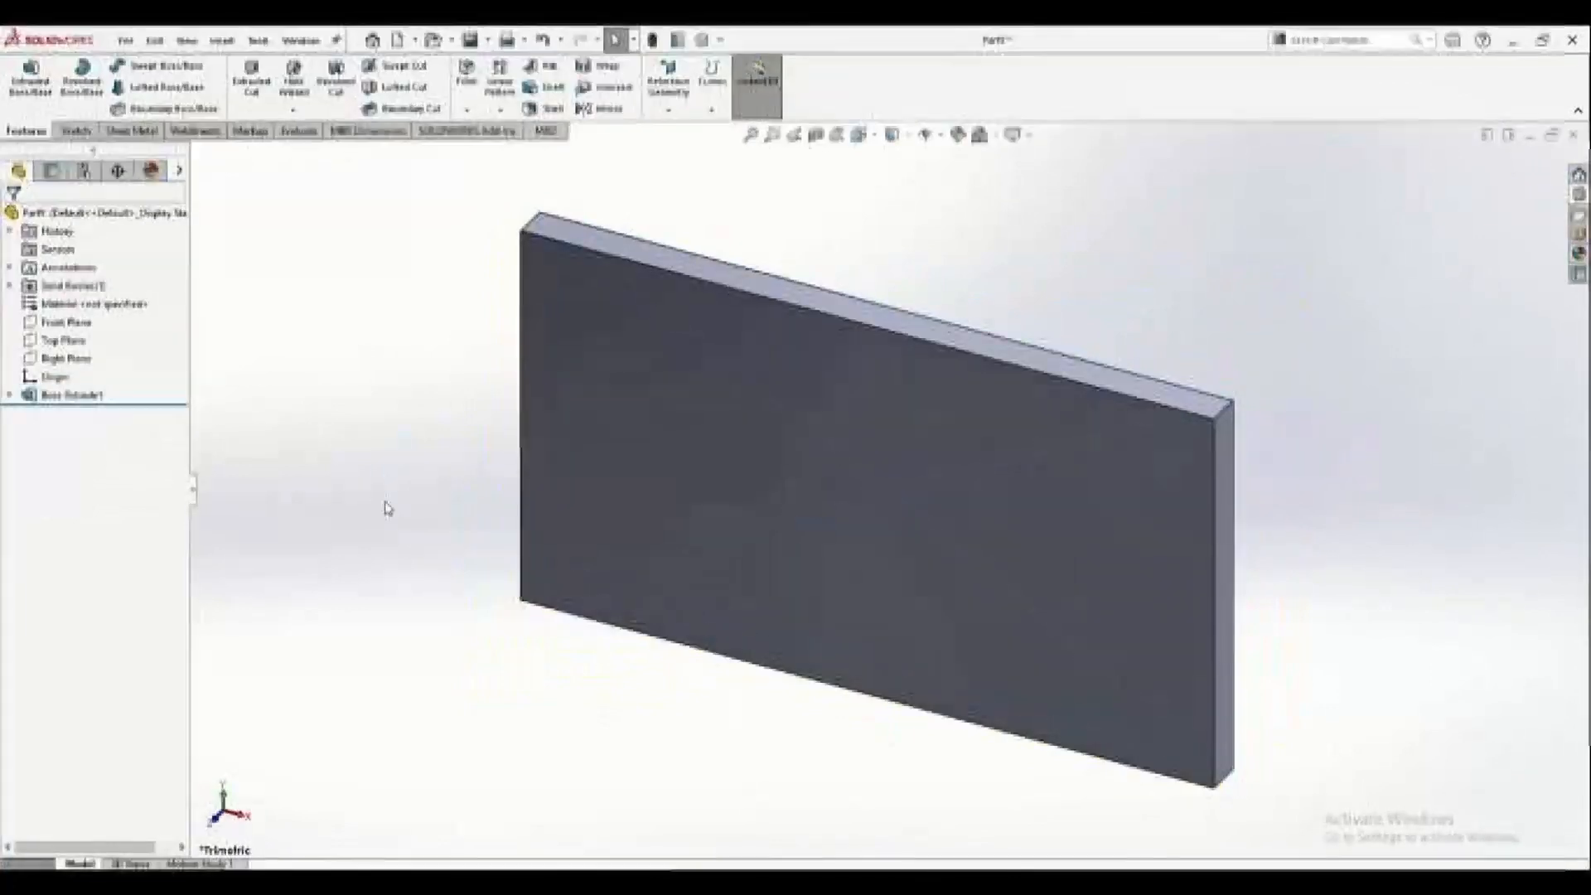
Sketch a closed T-shaped line profile on the plate's front face, between the plate's left edge and its centre.
scroll(858, 442, up, 2)
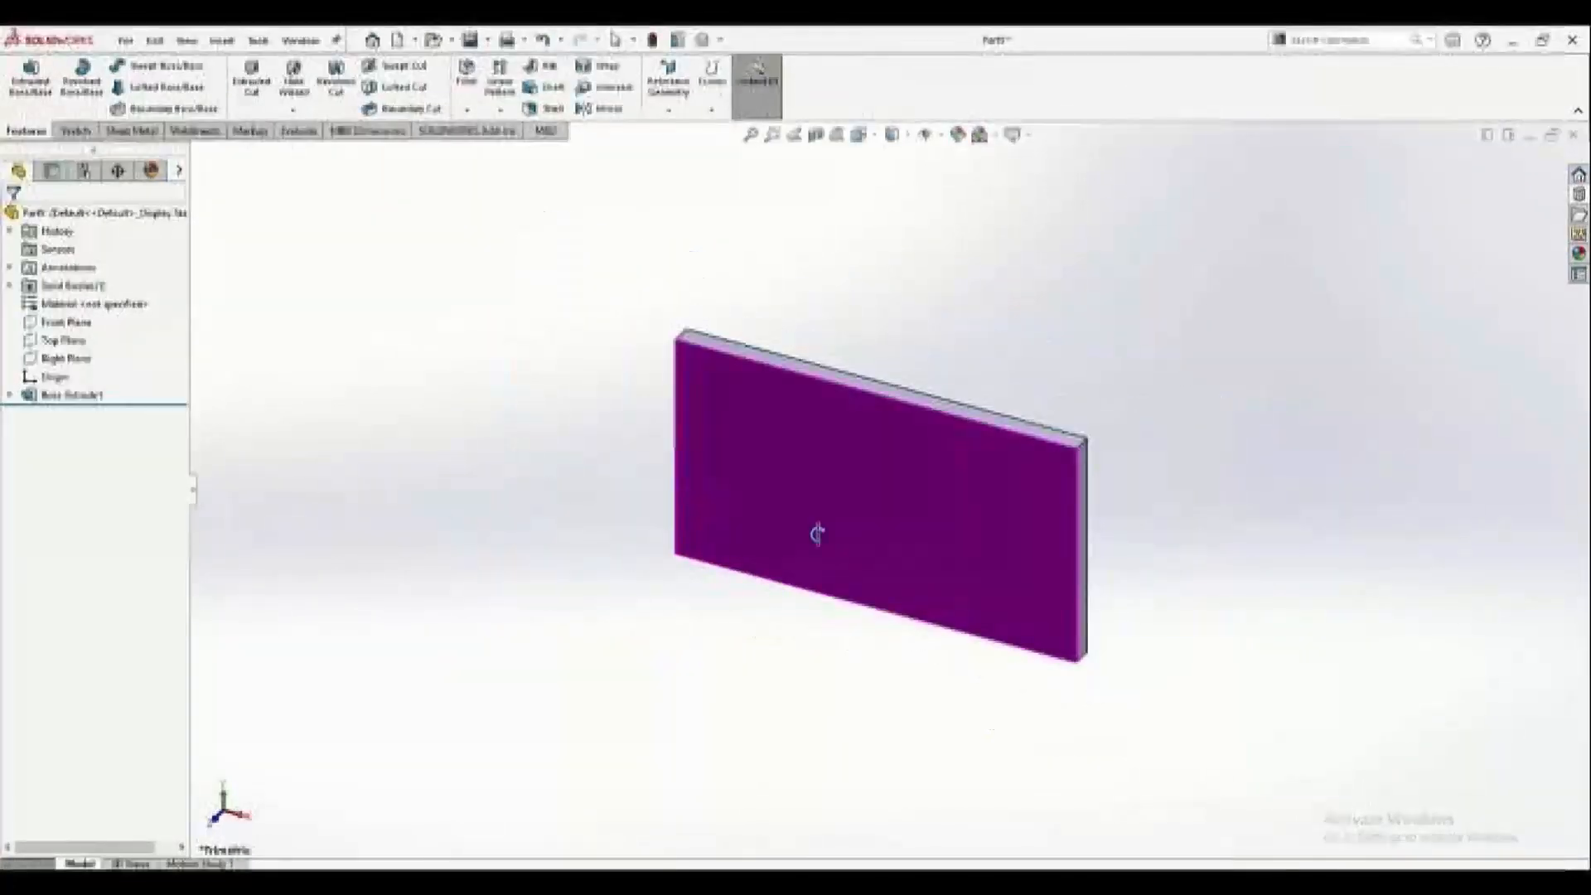
middle_drag(817, 532, 863, 470)
click(937, 607)
middle_drag(950, 595, 976, 494)
click(815, 453)
click(887, 408)
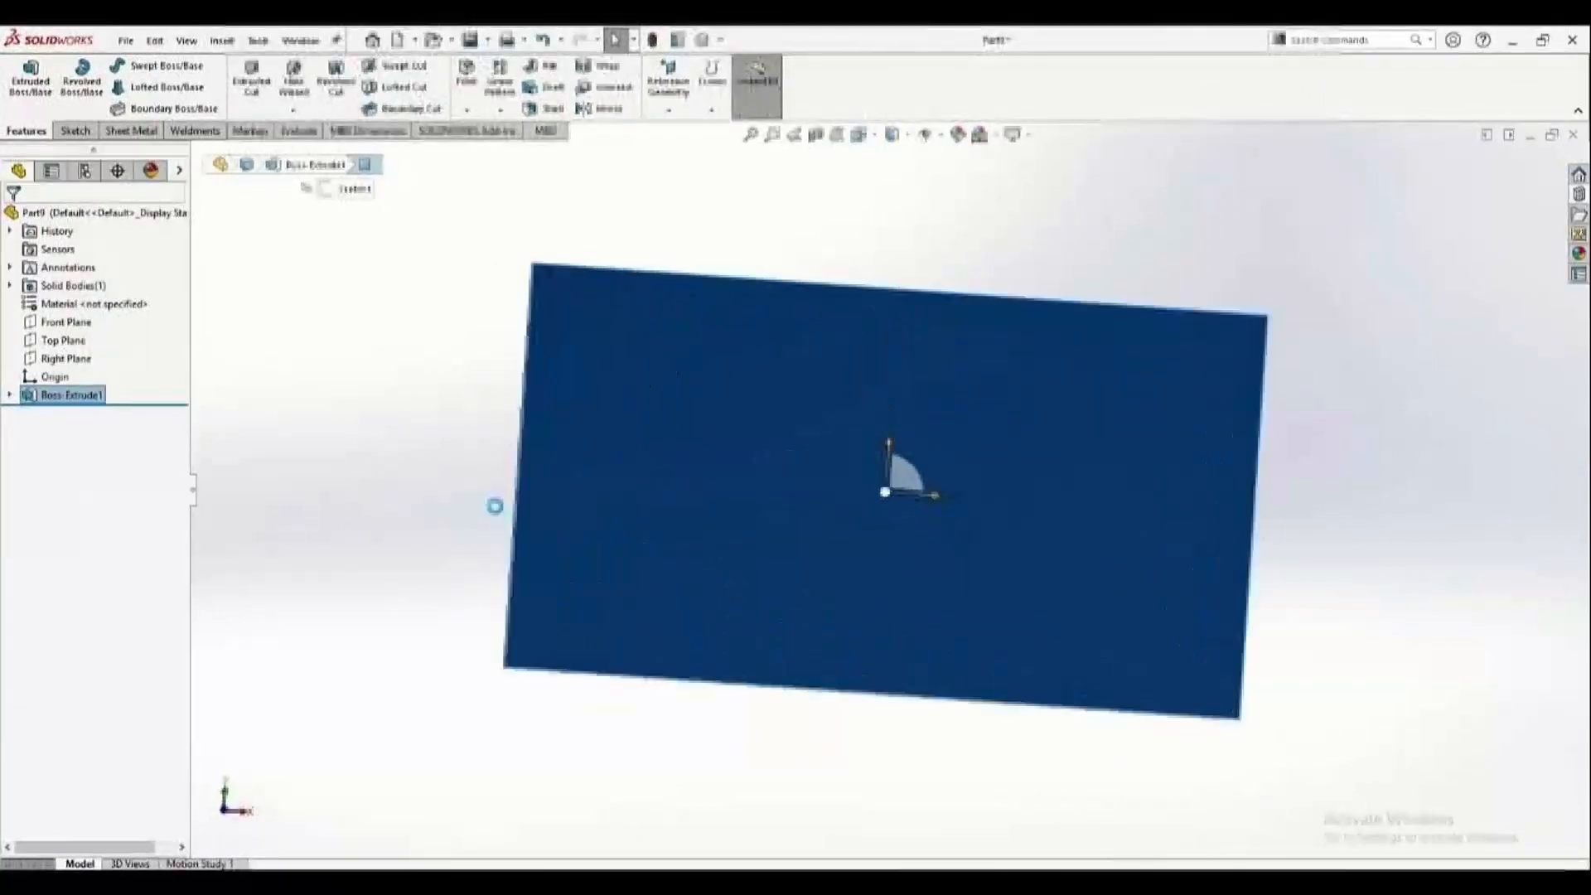
key(l)
click(585, 383)
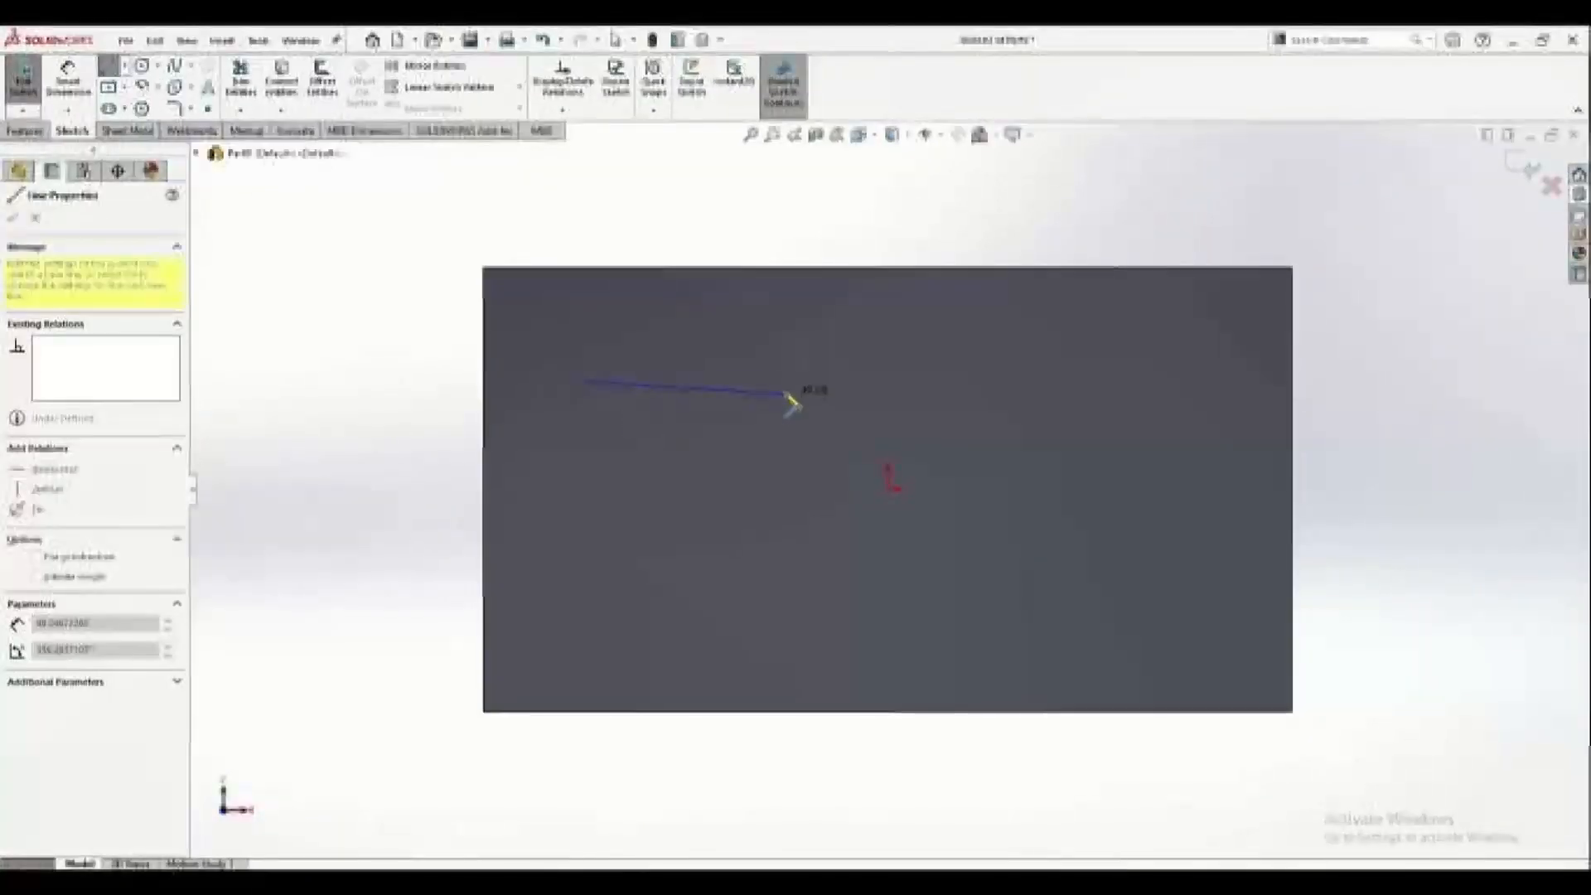
click(787, 429)
click(706, 429)
click(706, 551)
click(654, 550)
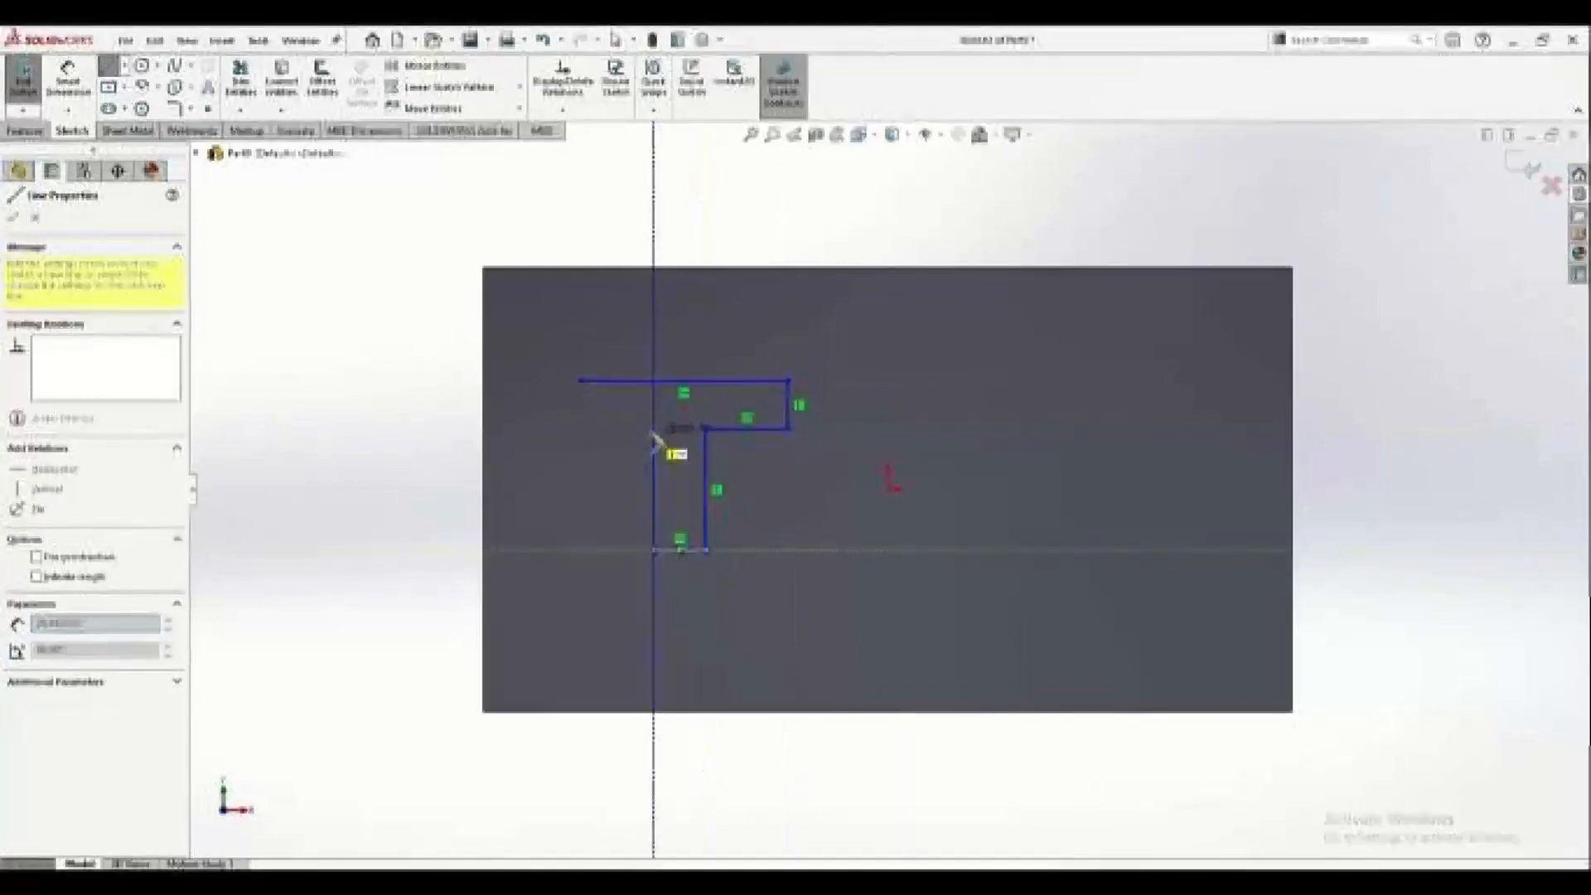
click(654, 429)
click(580, 429)
click(580, 390)
key(Escape)
scroll(583, 398, down, 5)
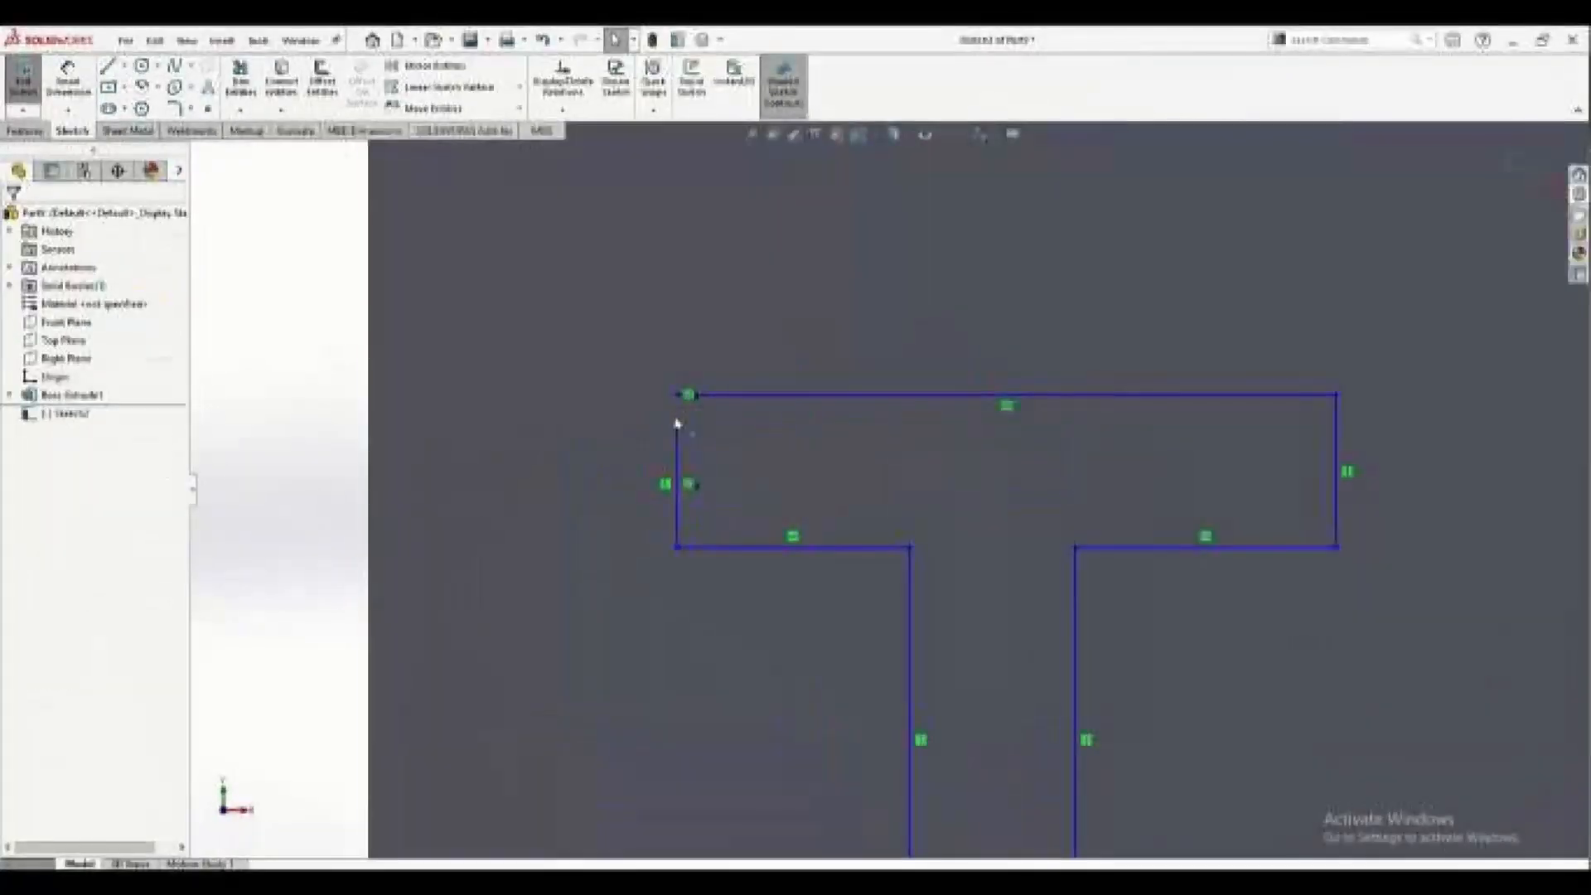
click(772, 323)
scroll(590, 425, up, 6)
click(590, 425)
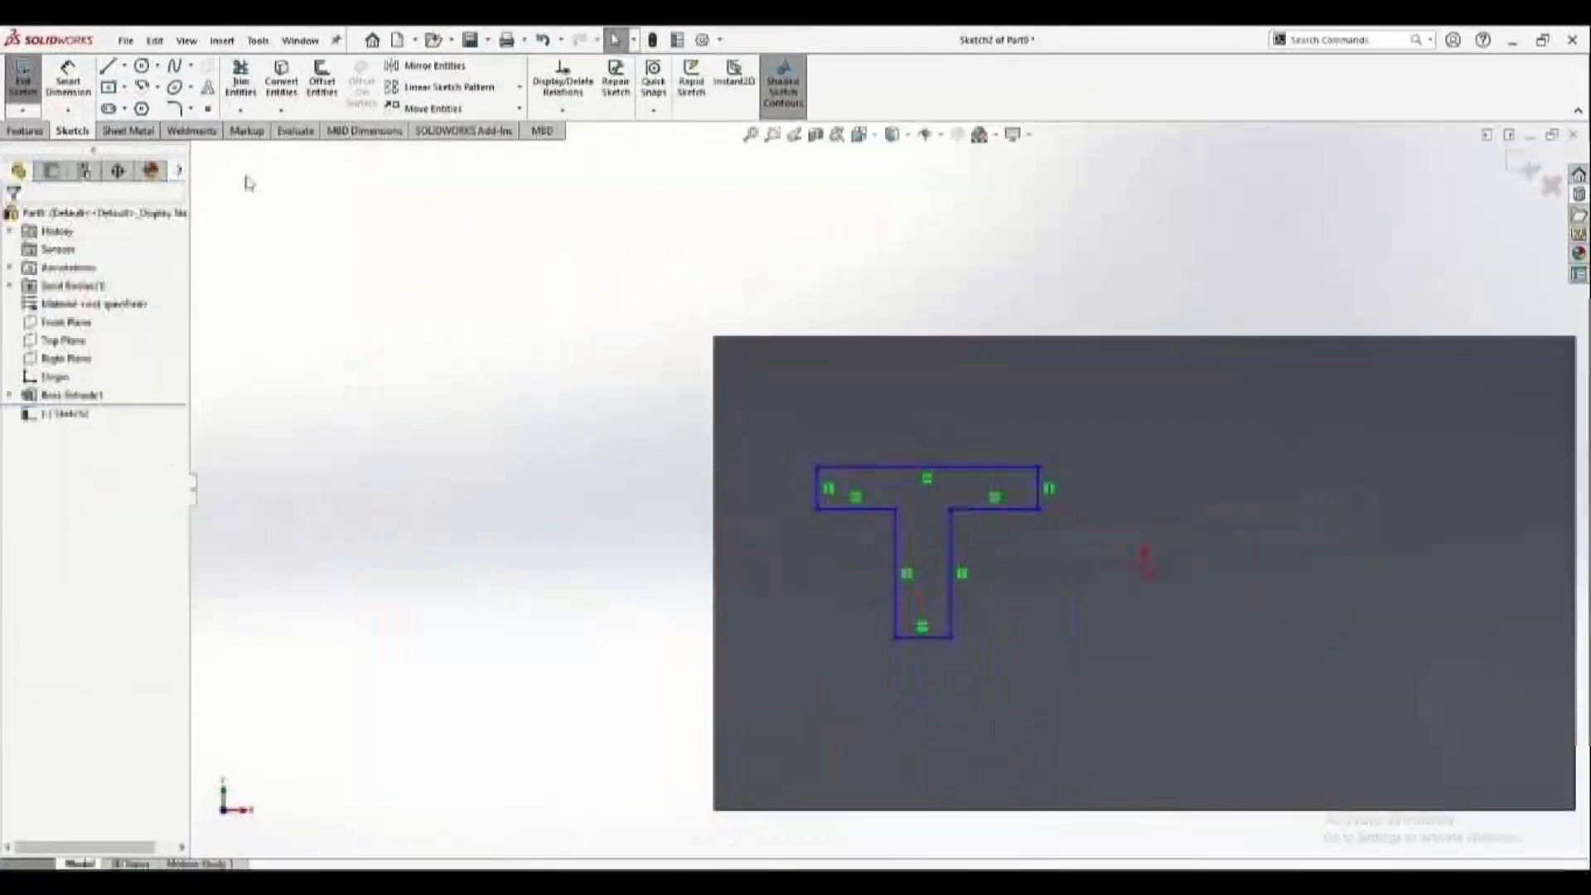
Dimension the T profile with an overall width of 50 mm and an overall height of 40 mm.
click(866, 470)
click(864, 428)
text(50)
key(Return)
click(874, 468)
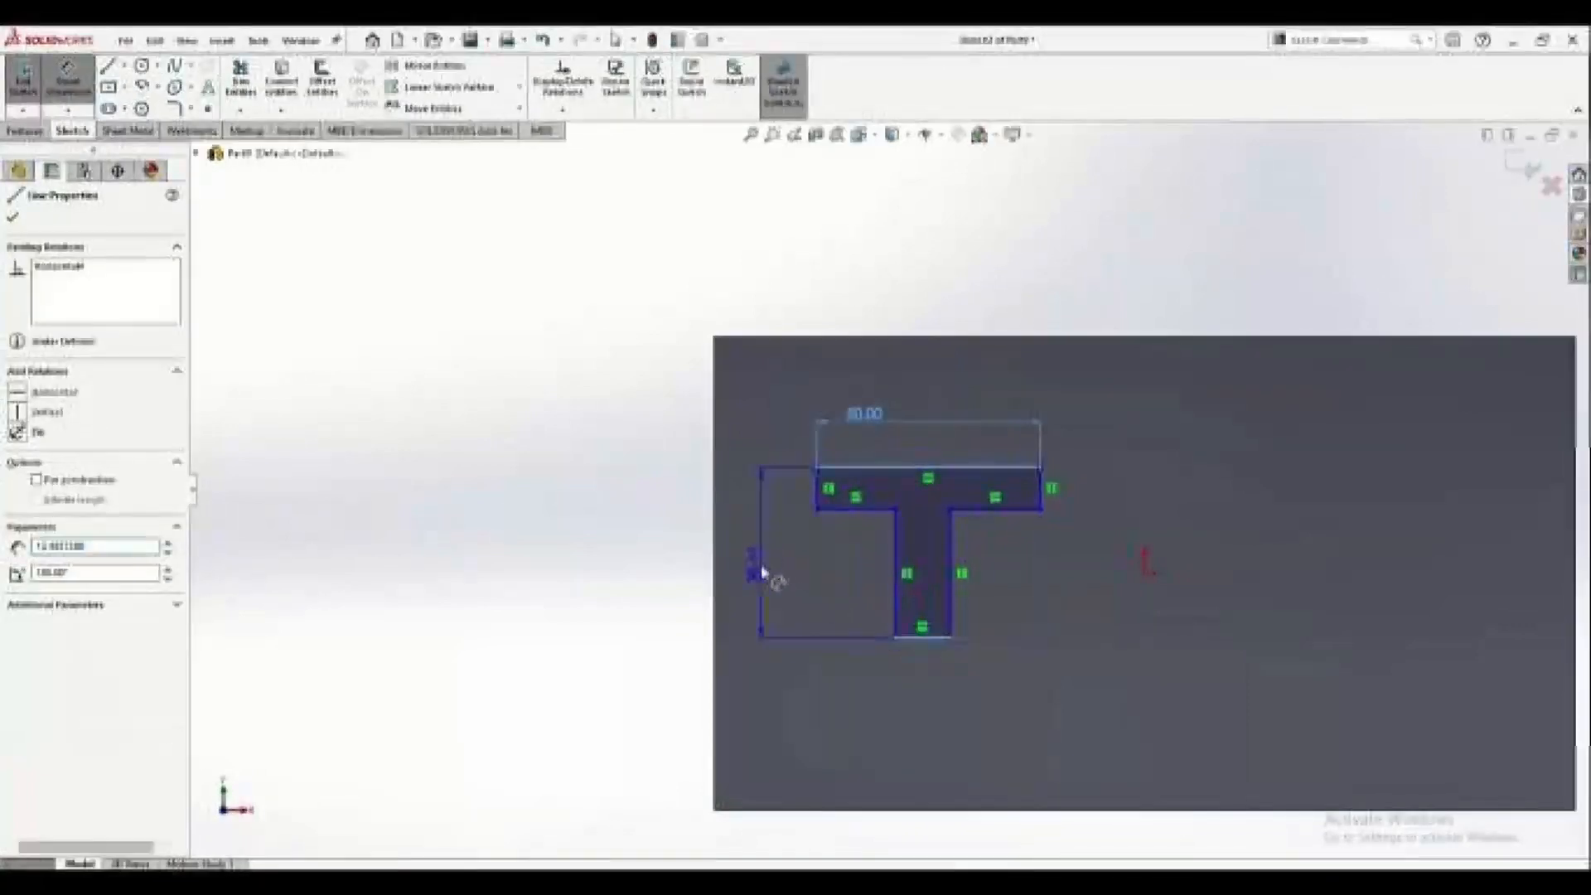
click(762, 572)
text(40)
key(Return)
Dimension the T profile's flange thickness as 10 mm and its stem width as 10 mm.
click(816, 498)
click(794, 499)
text(10)
key(Return)
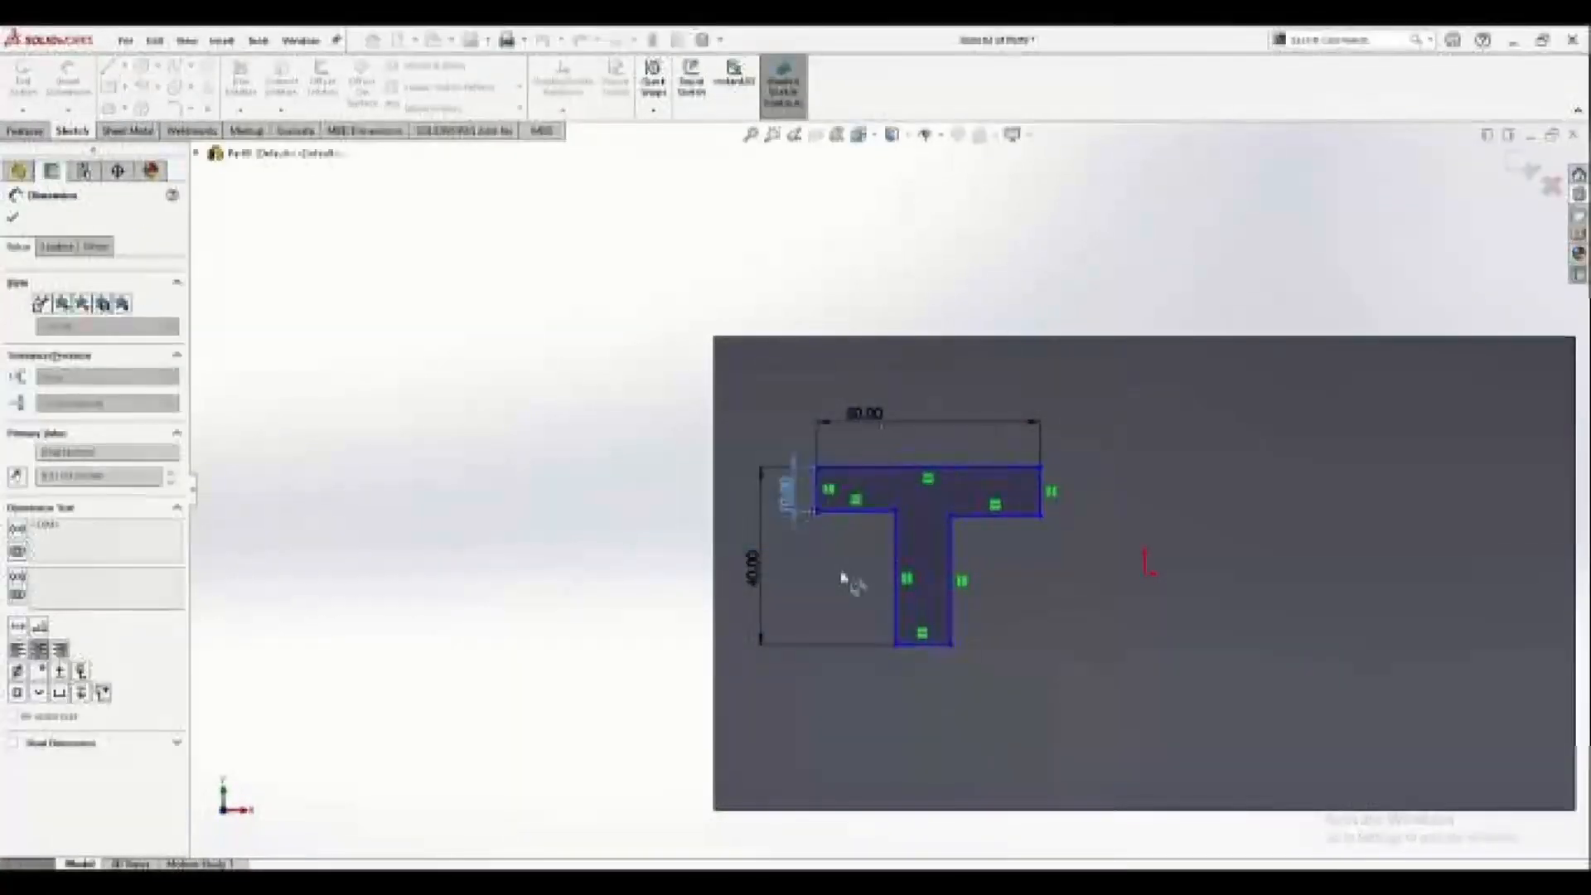
click(920, 644)
click(924, 690)
text(10)
key(Return)
key(Escape)
Make the T's two flange end edges equal, and likewise the two lower flange edges on either side of the stem.
click(818, 492)
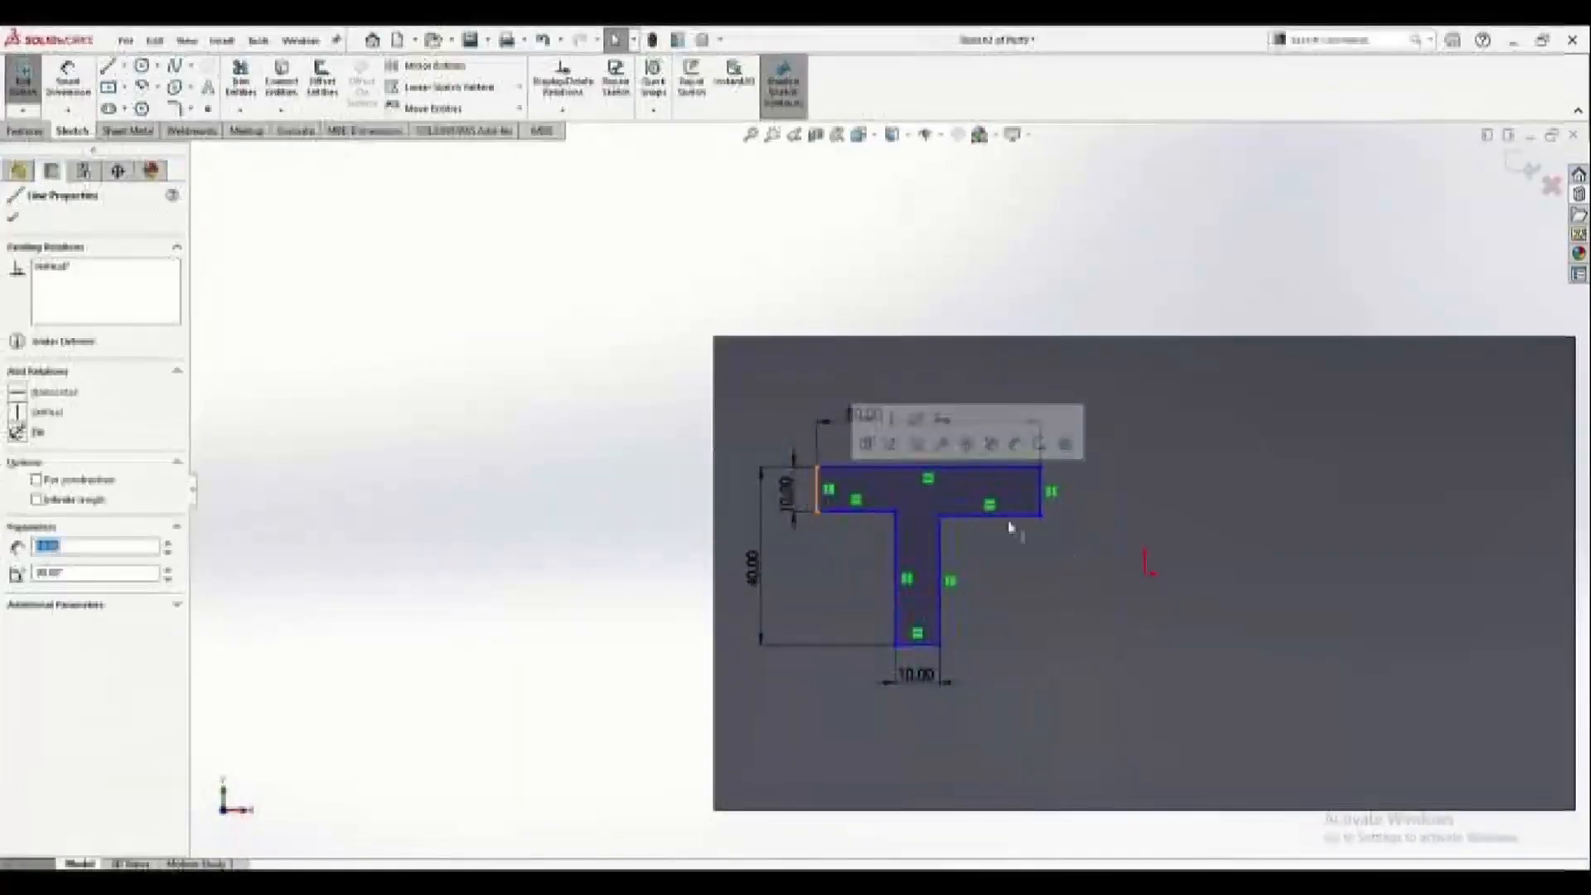
ctrl+click(1040, 503)
click(1211, 423)
click(869, 511)
ctrl+click(1006, 515)
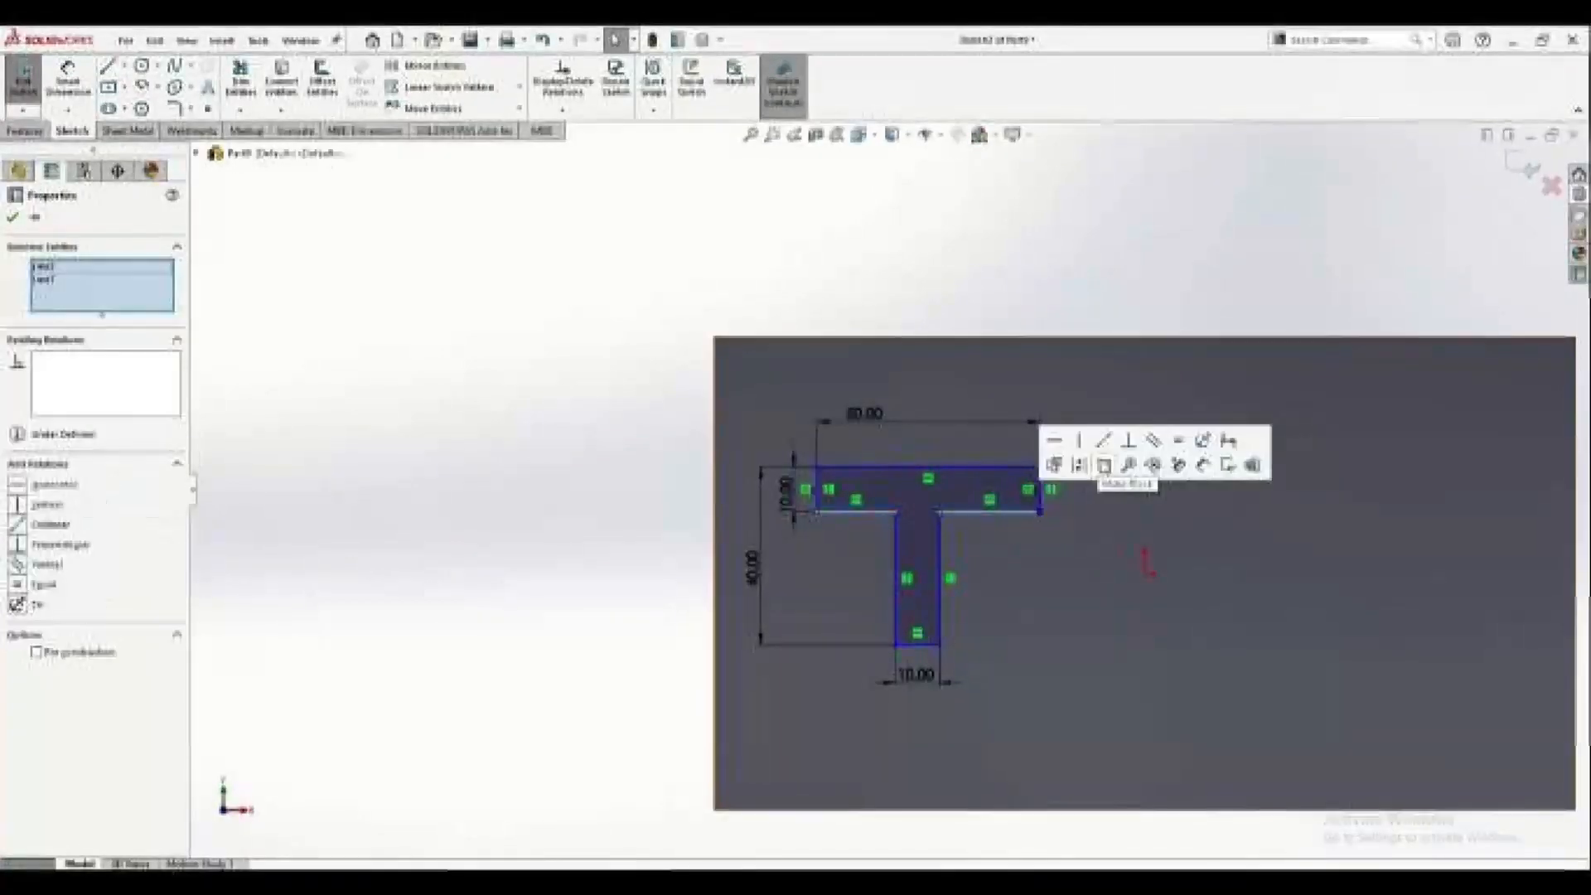
click(1178, 440)
Locate the T profile 25 mm from the plate's left edge and 40 mm above its lower edge, and finish the sketch.
click(68, 79)
click(805, 489)
click(714, 483)
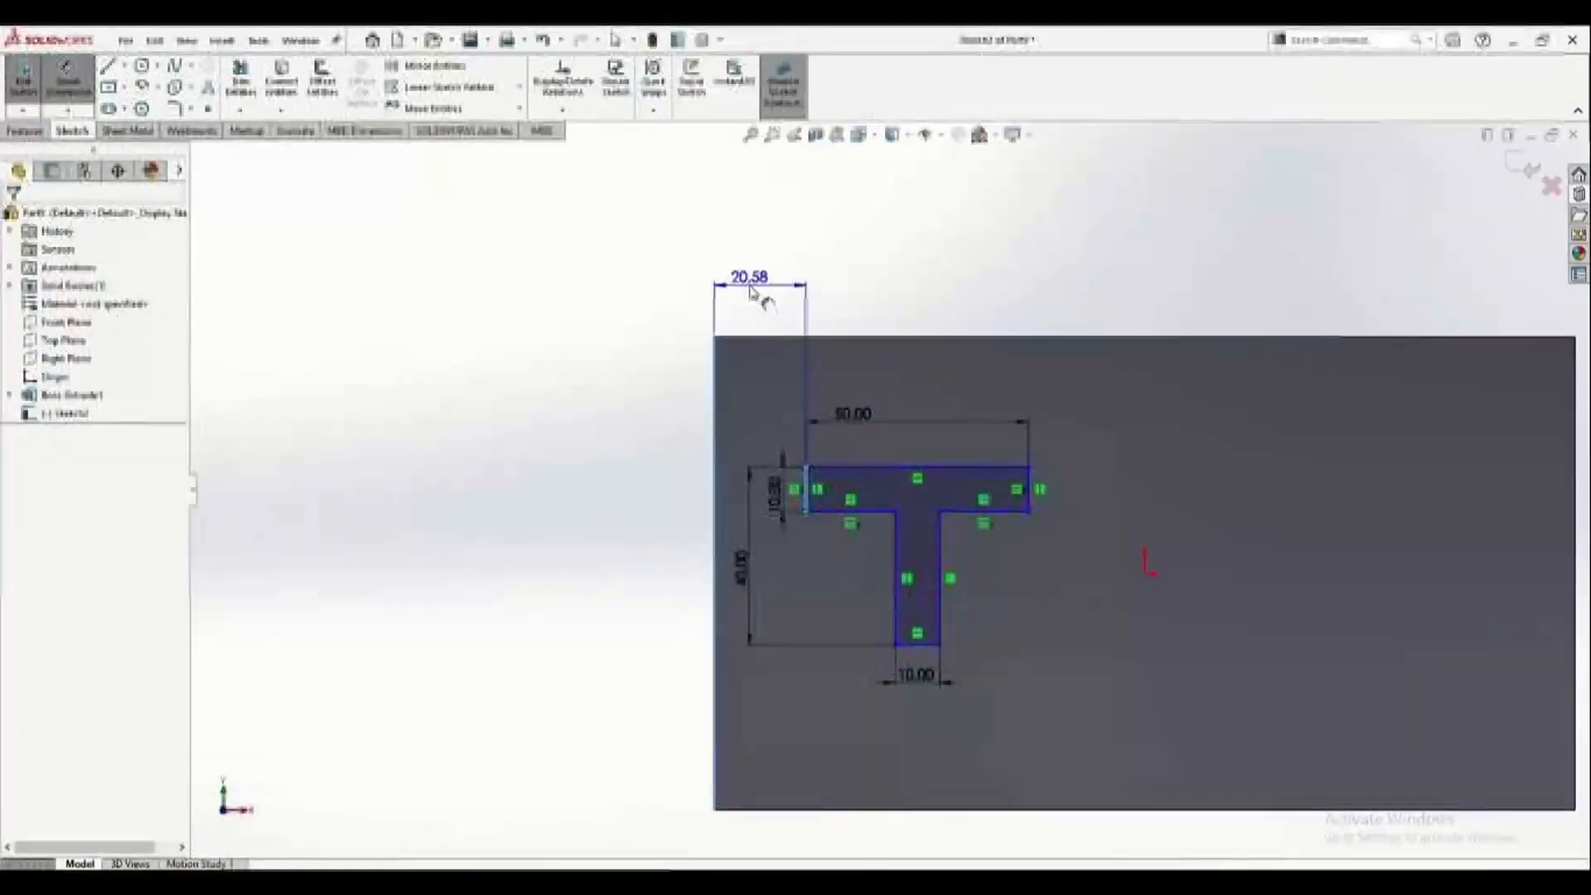
click(750, 287)
text(25)
key(Return)
click(933, 645)
click(926, 809)
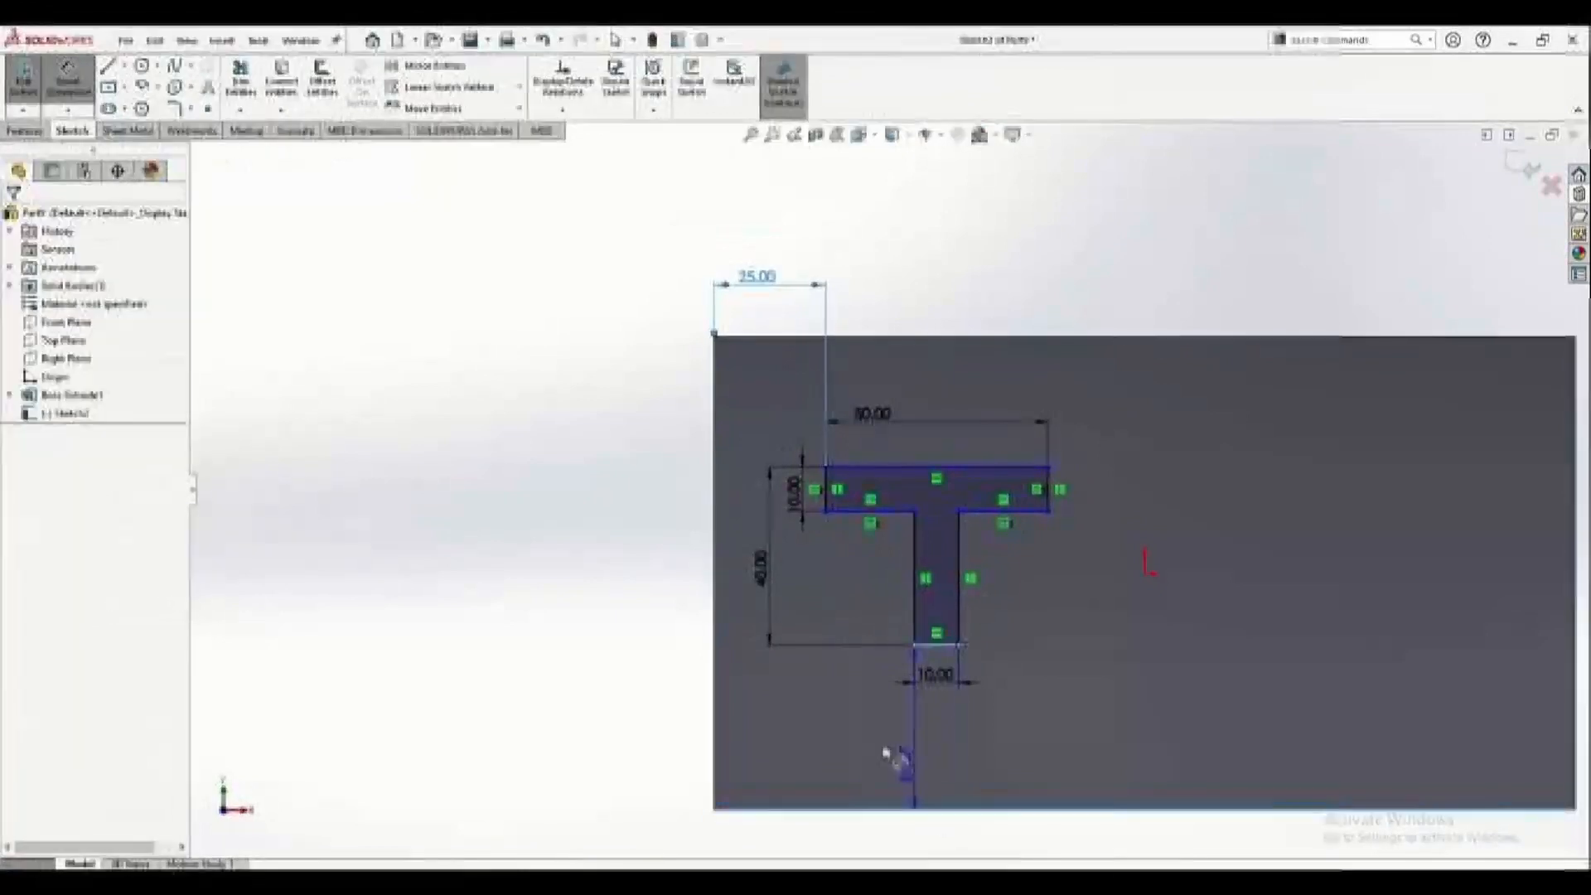
click(899, 759)
text(40)
key(Return)
scroll(887, 488, down, 3)
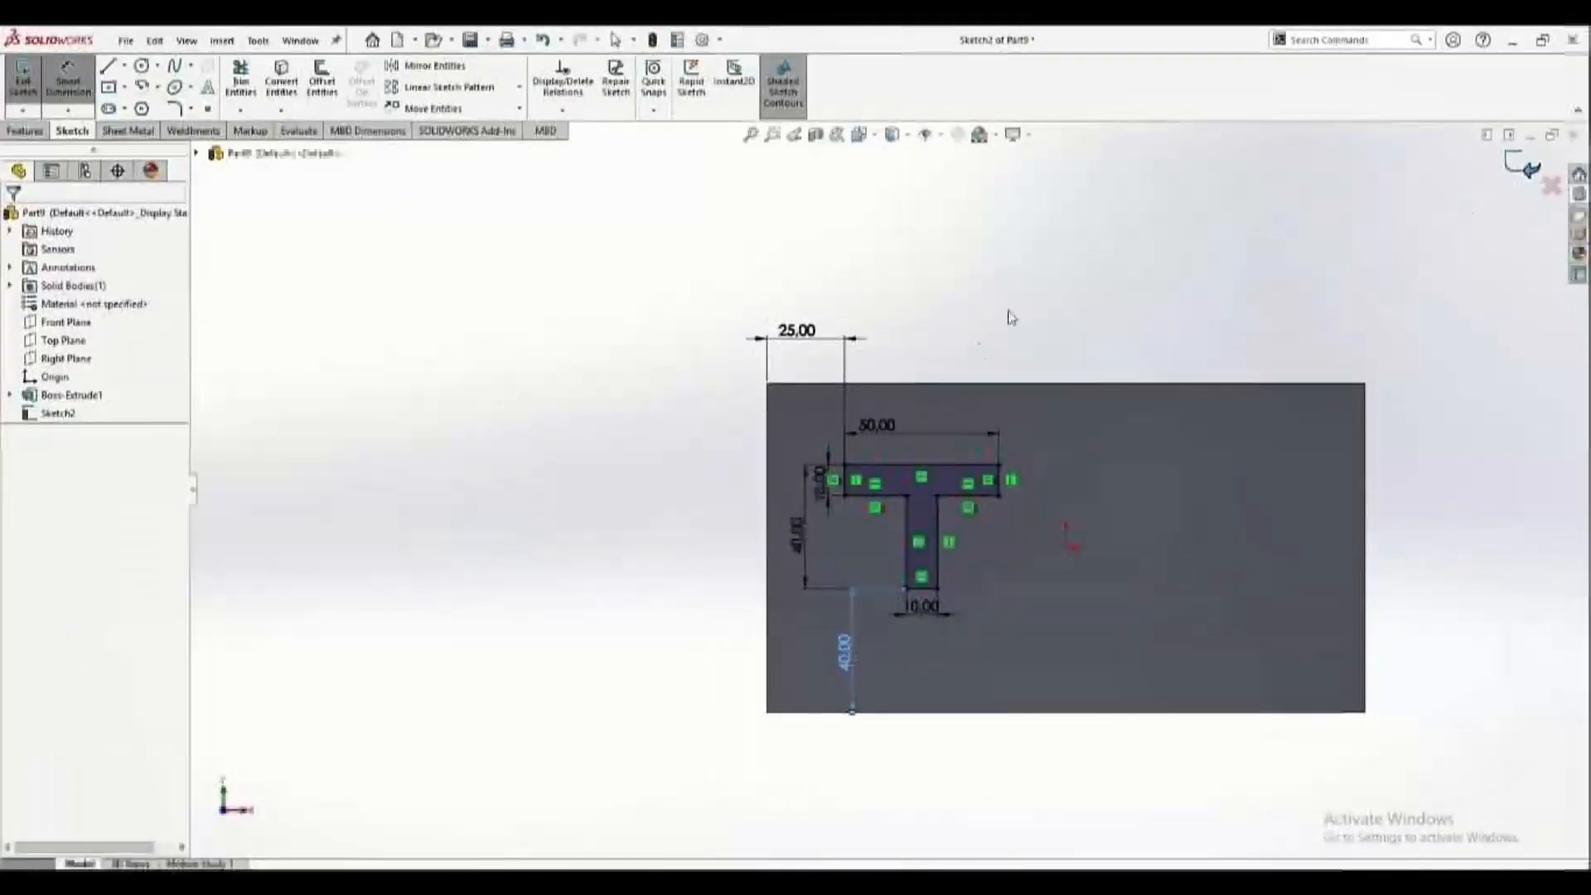
key(ctrl+b)
scroll(1065, 577, down, 1)
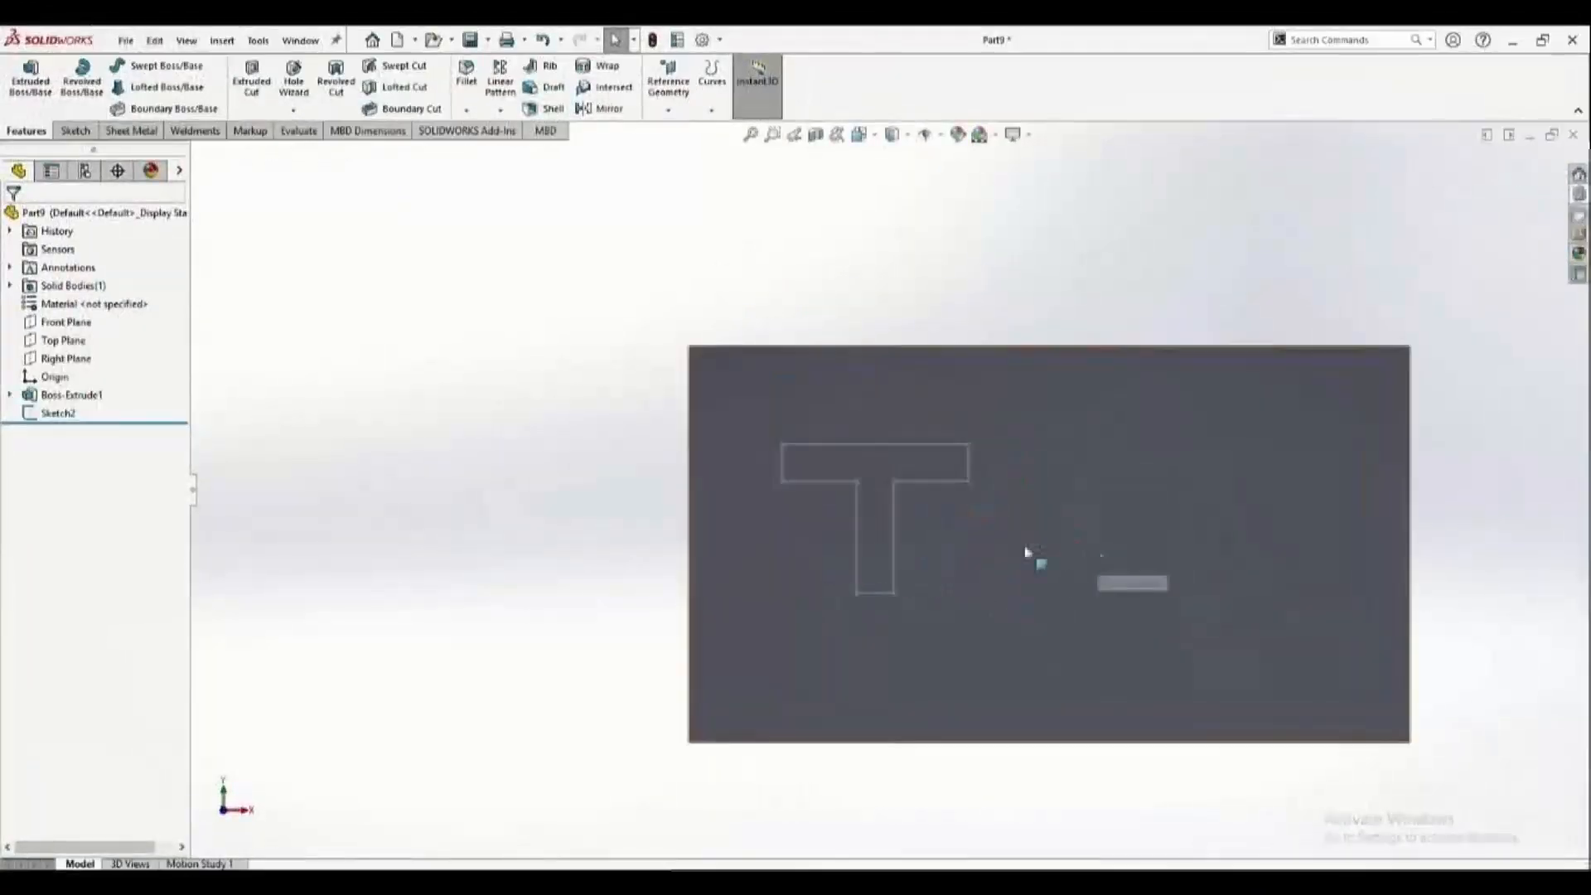
Save the T sketch as a Lib Feat Part (*.sldlfp) named Logo in Documents > My Library > Sketches.
click(46, 420)
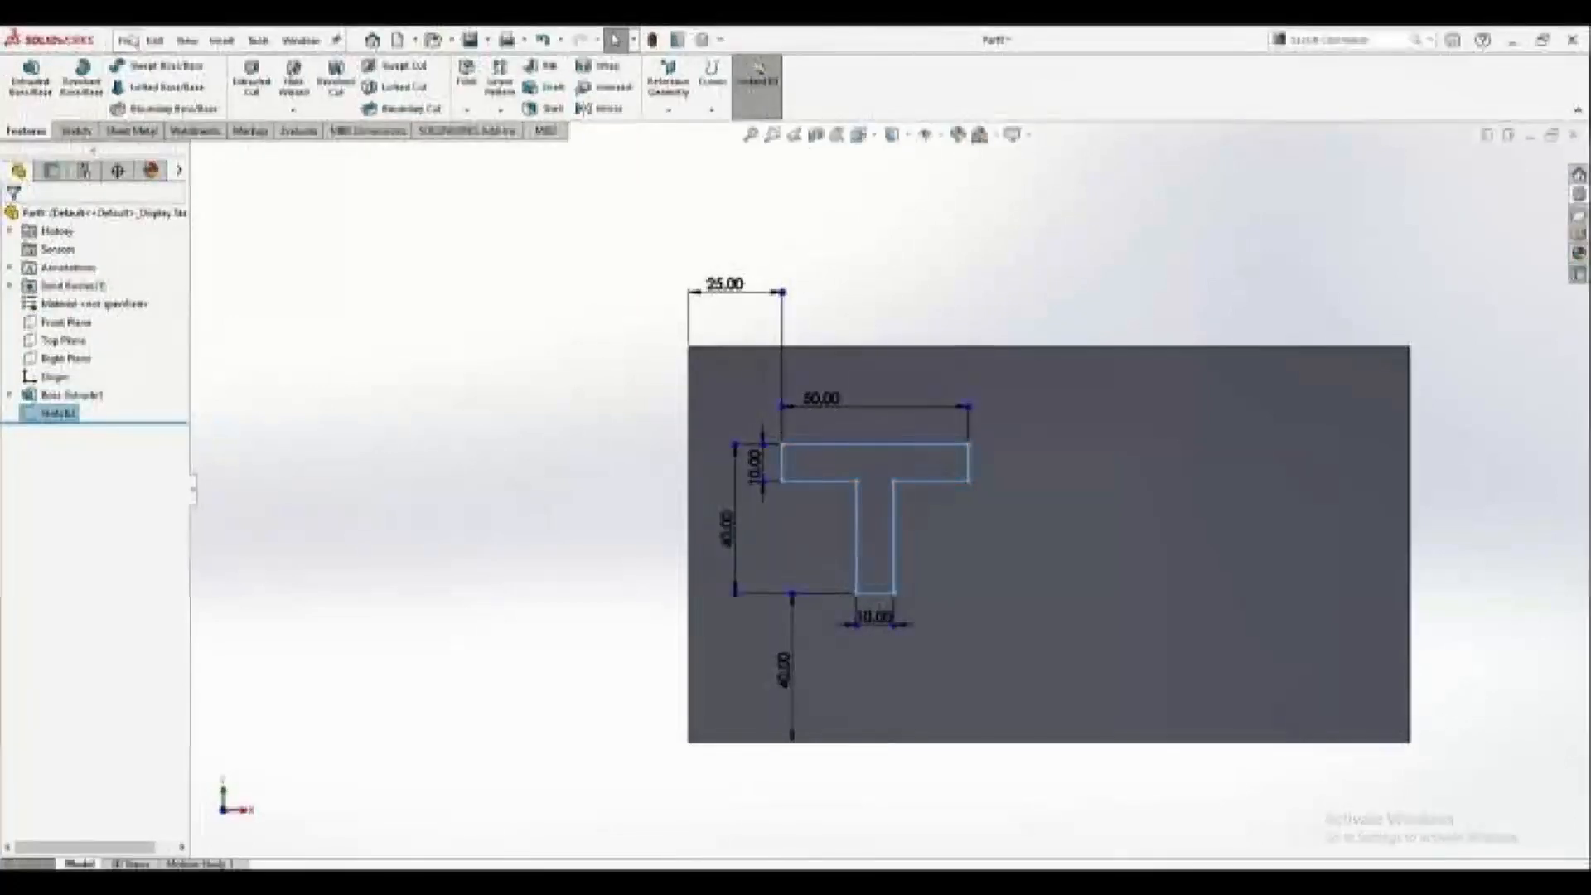
click(131, 42)
click(157, 244)
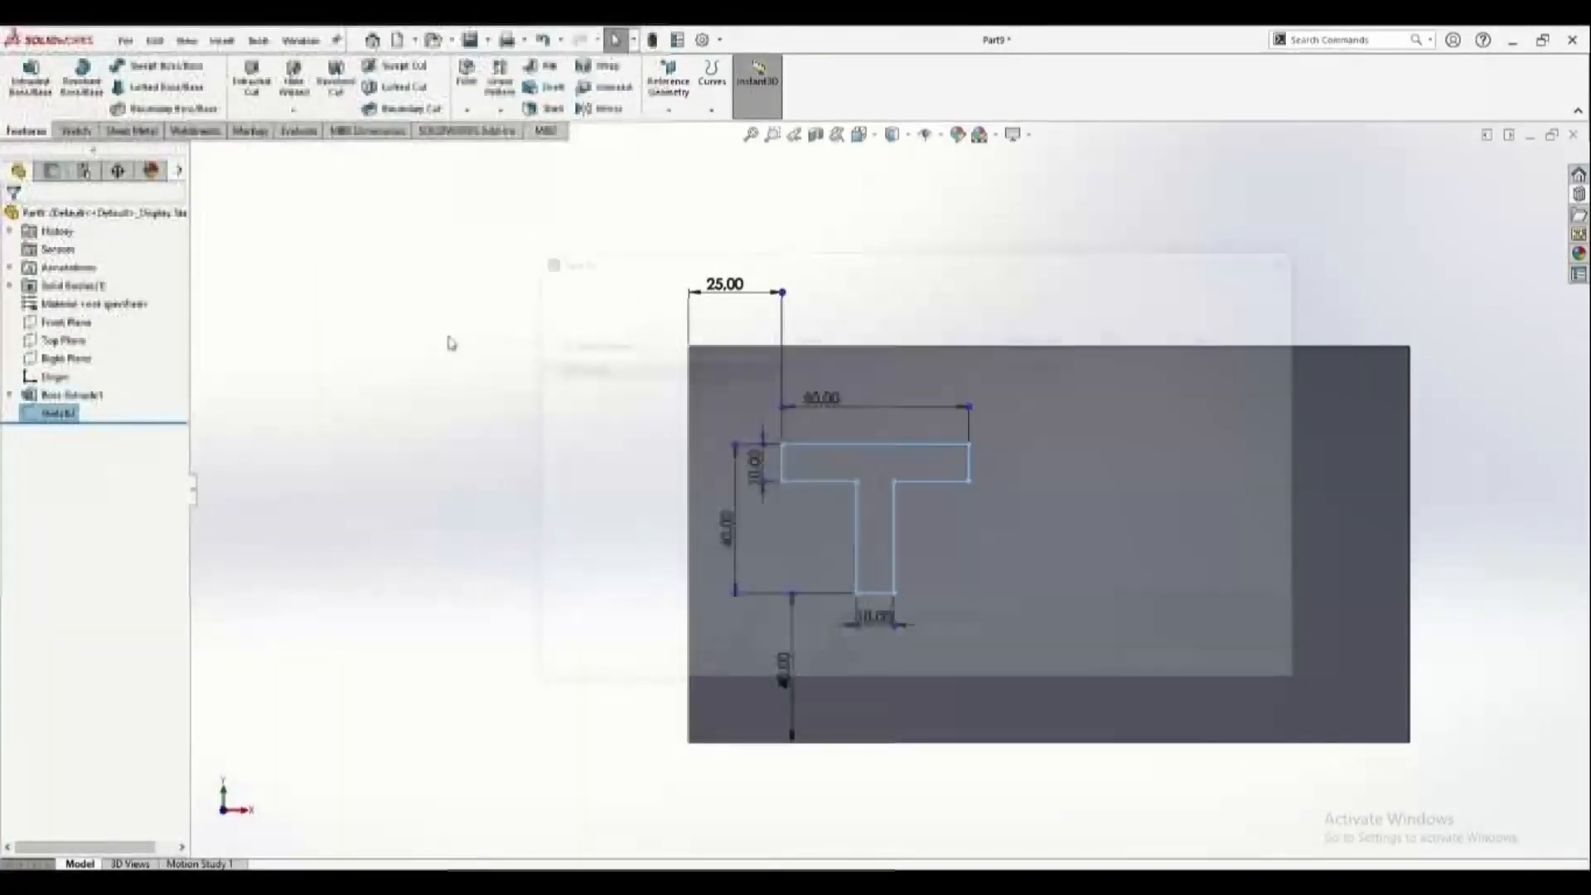
click(804, 560)
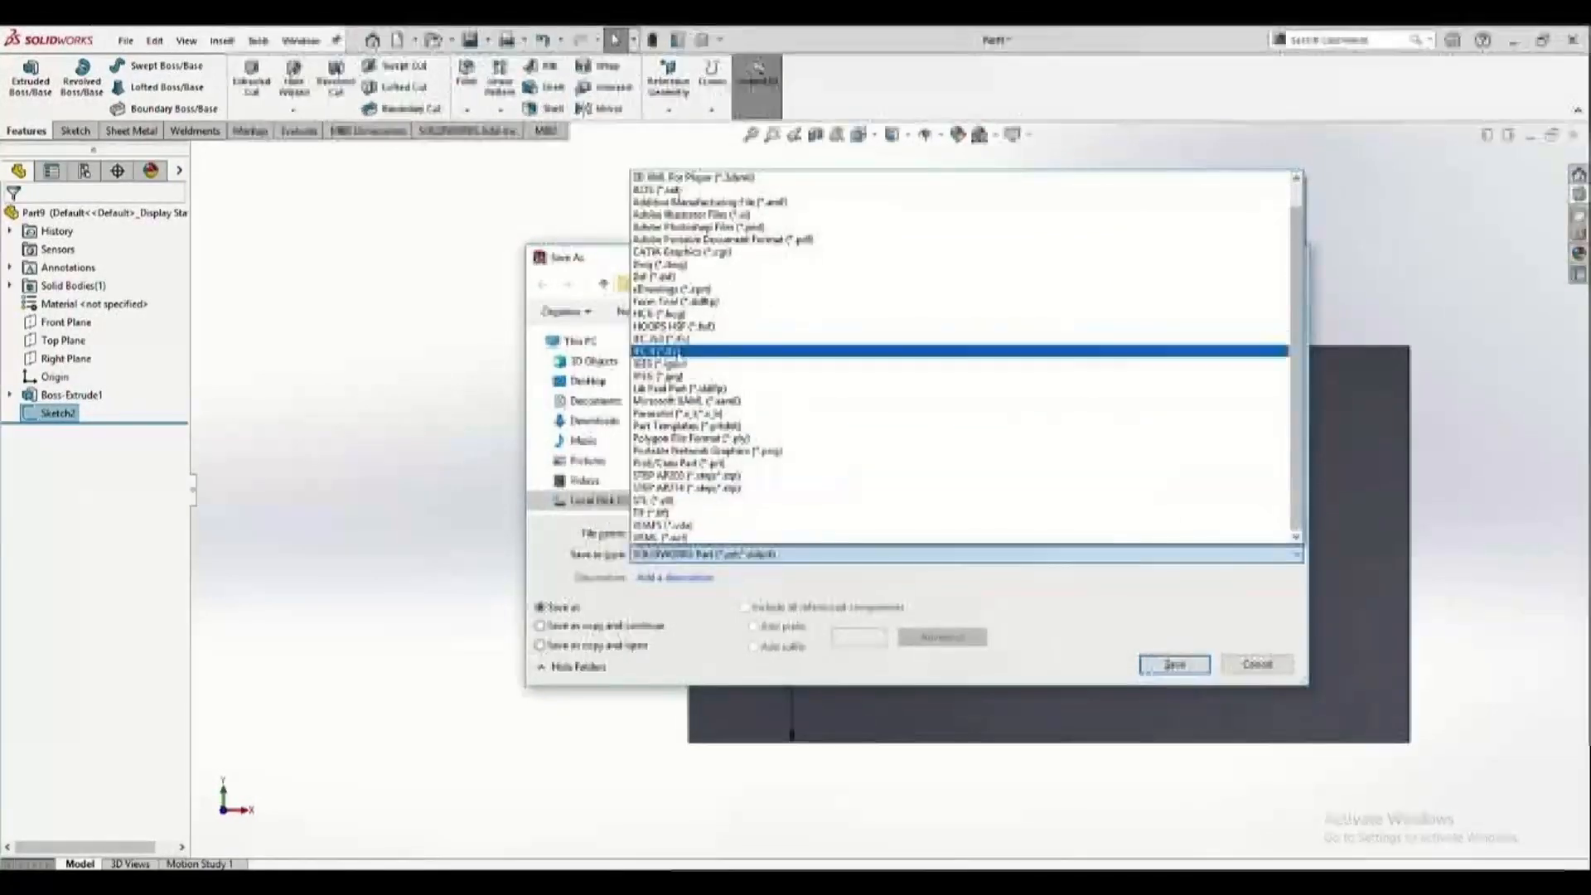
click(675, 389)
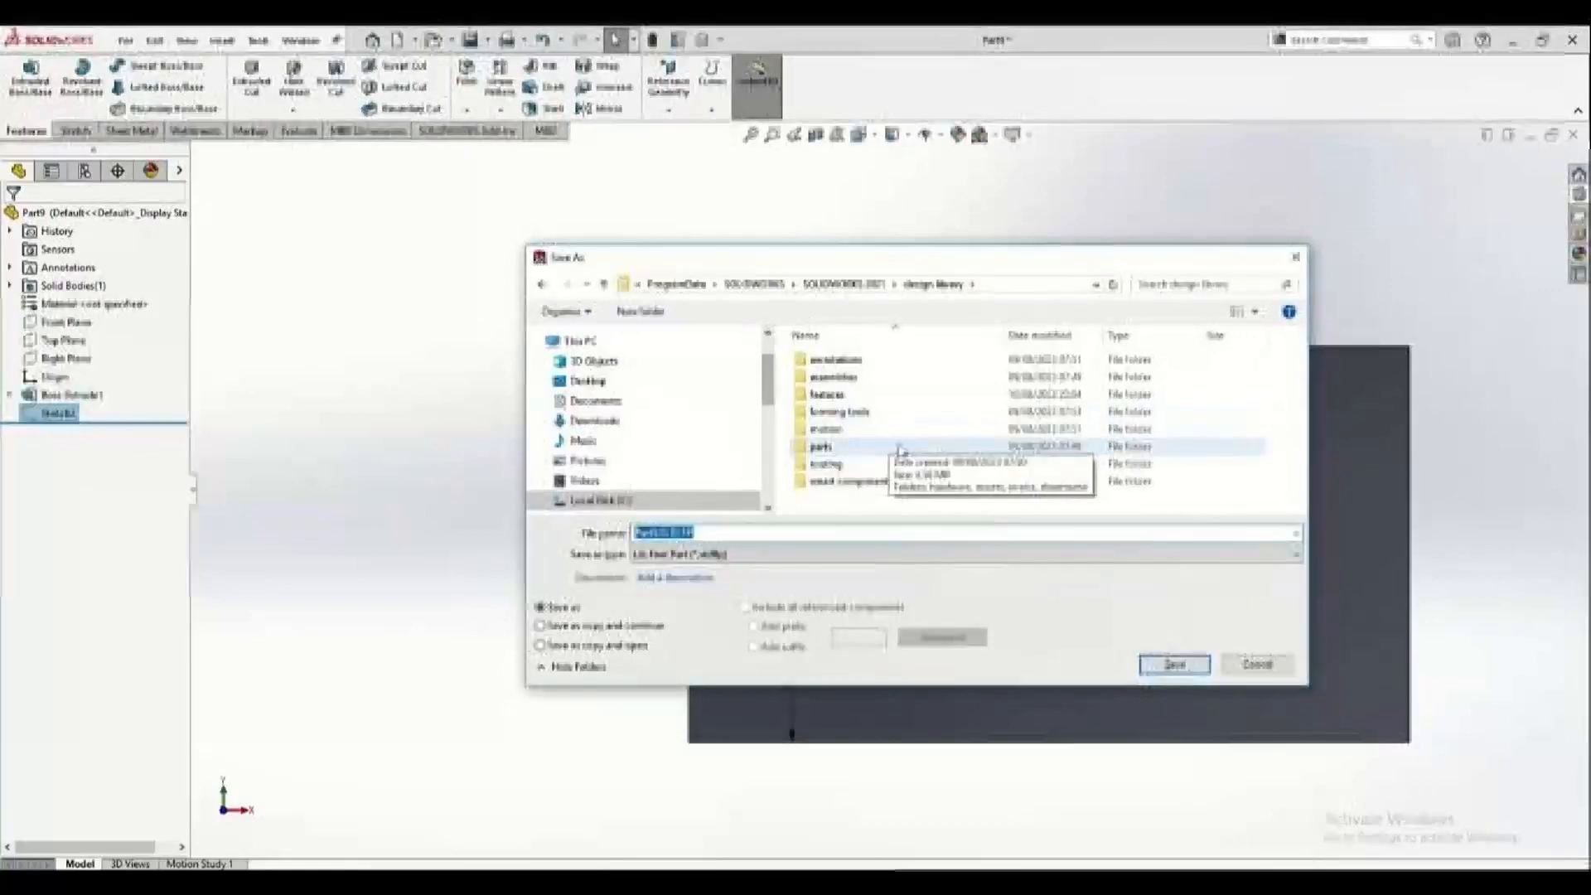
click(594, 401)
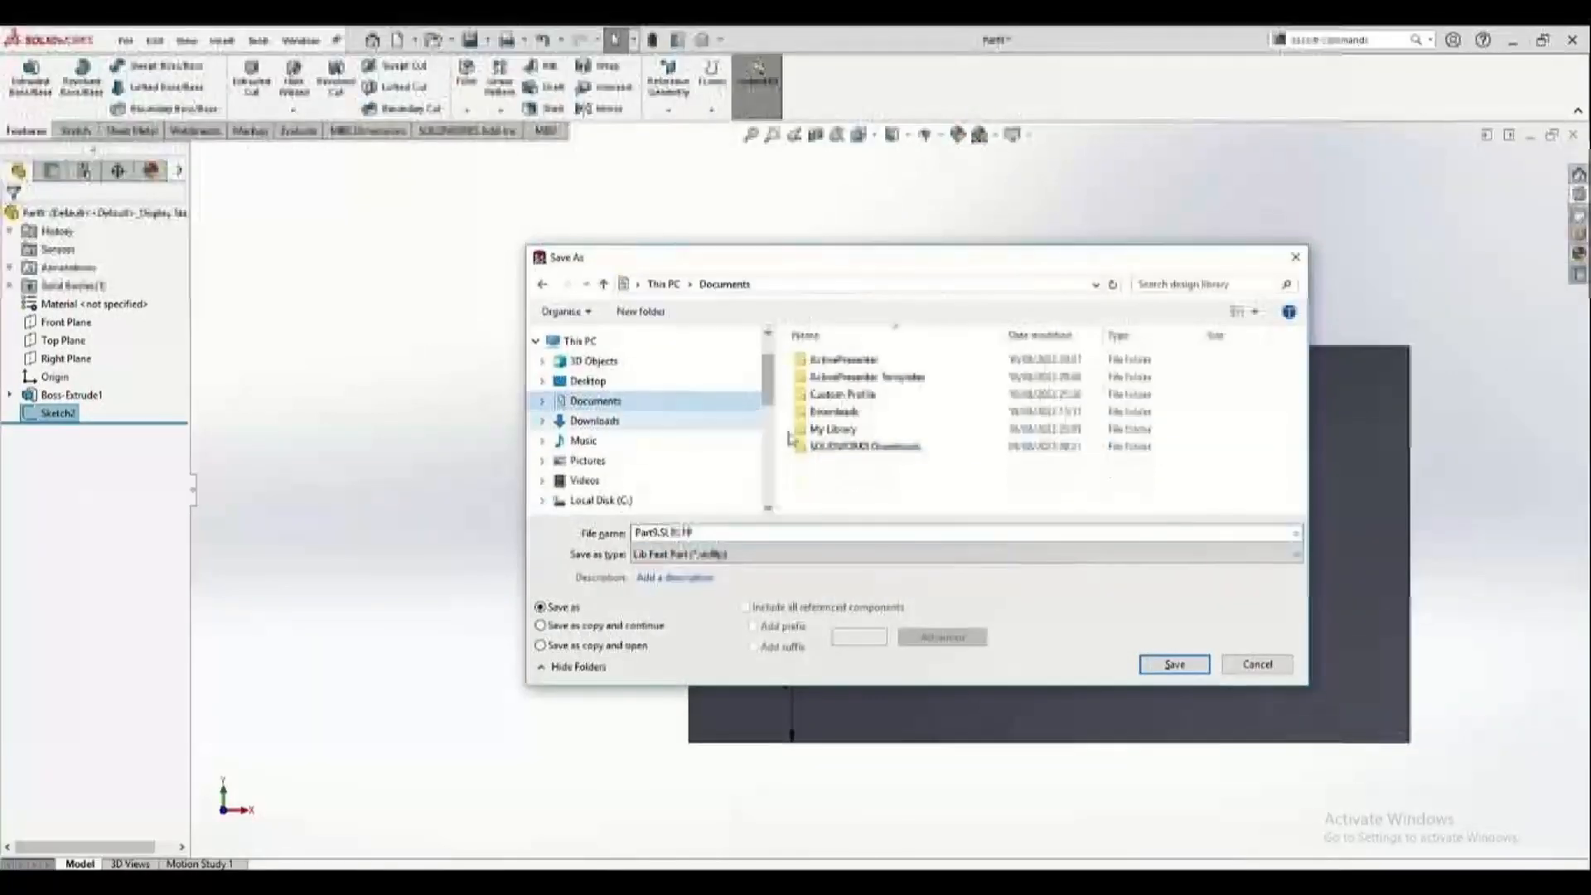
double_click(845, 435)
double_click(833, 363)
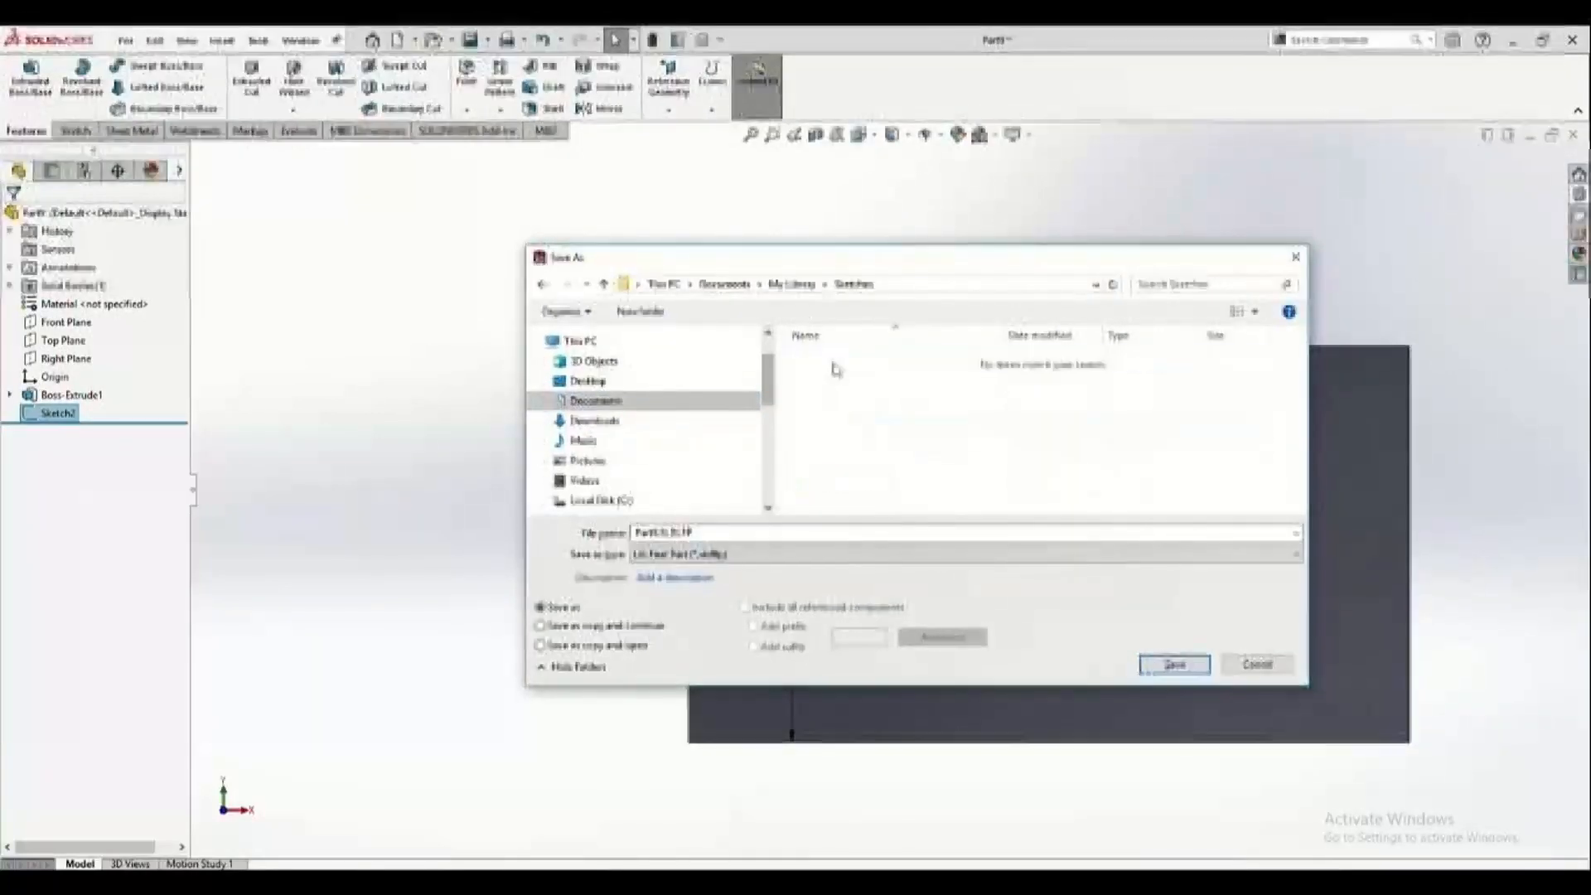
click(661, 532)
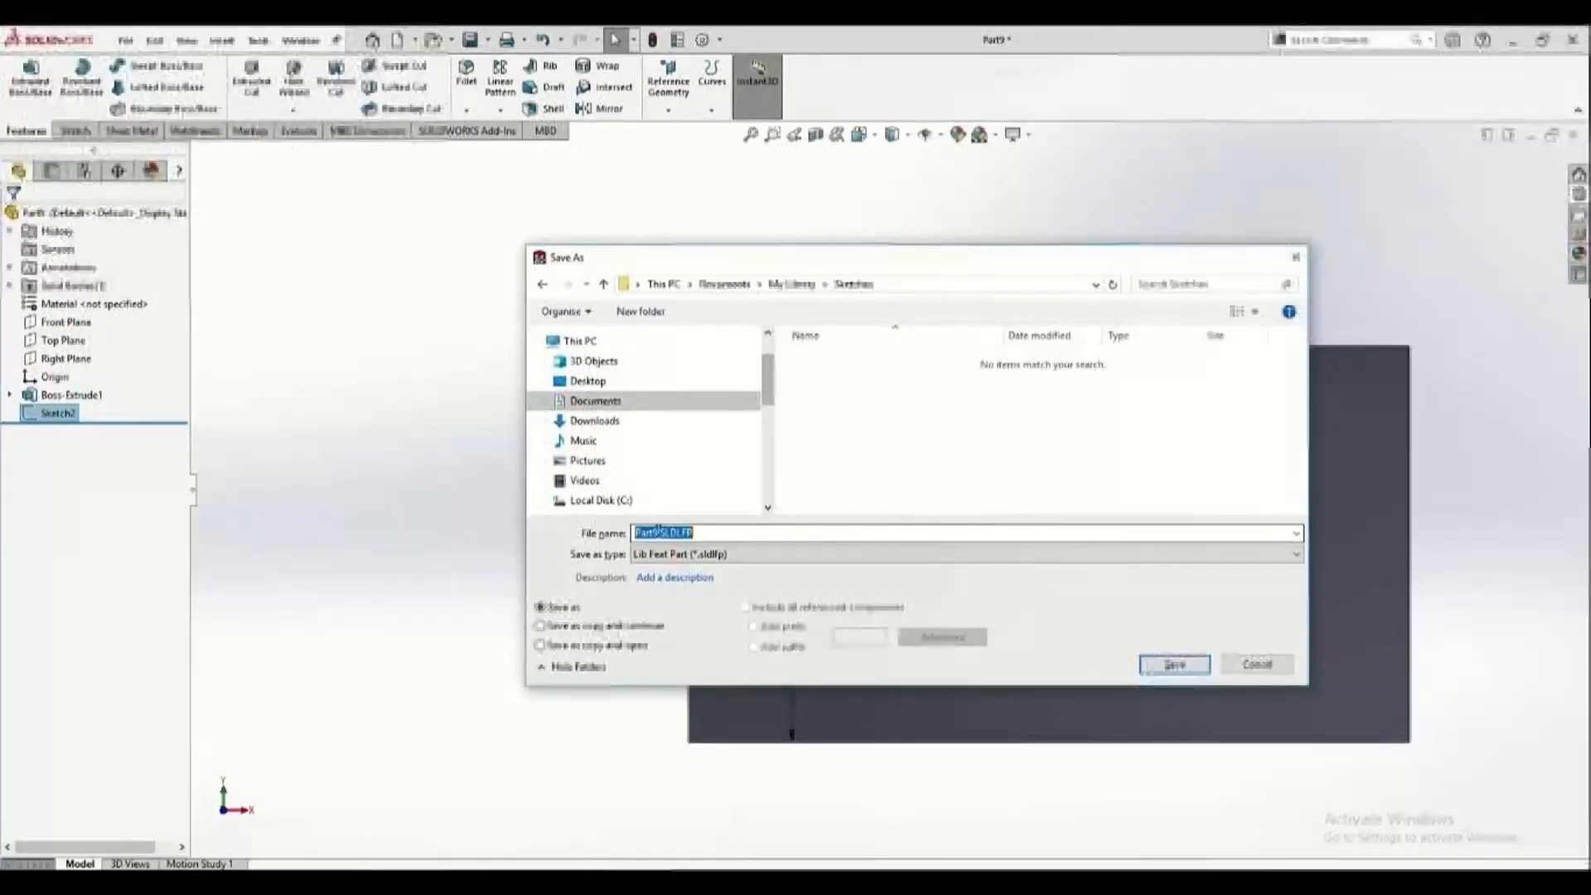
click(658, 532)
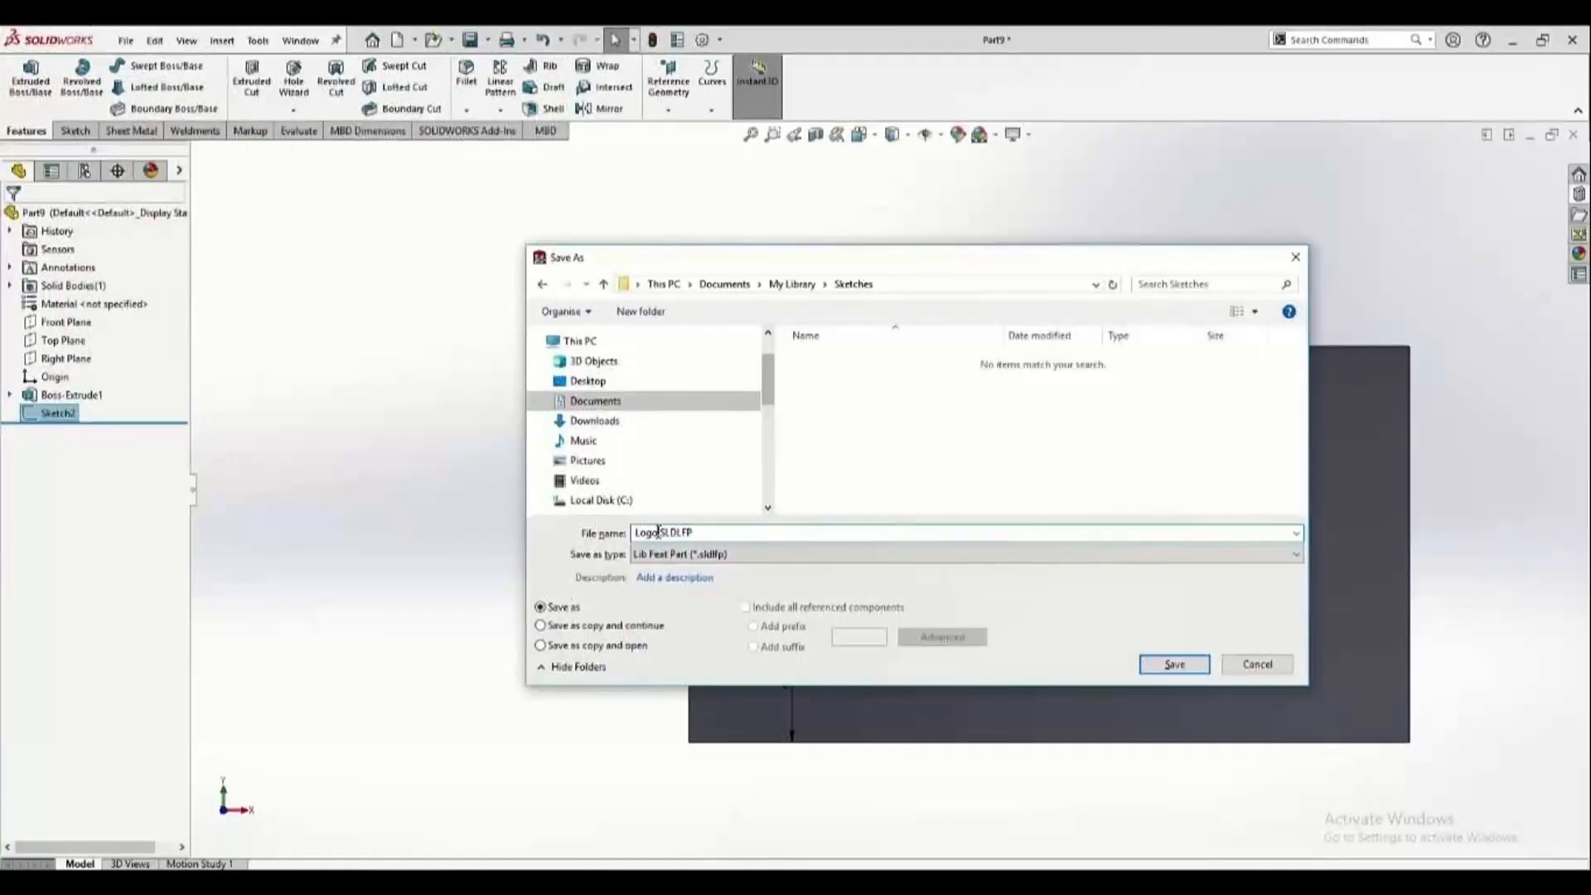
text(Logo)
click(1208, 665)
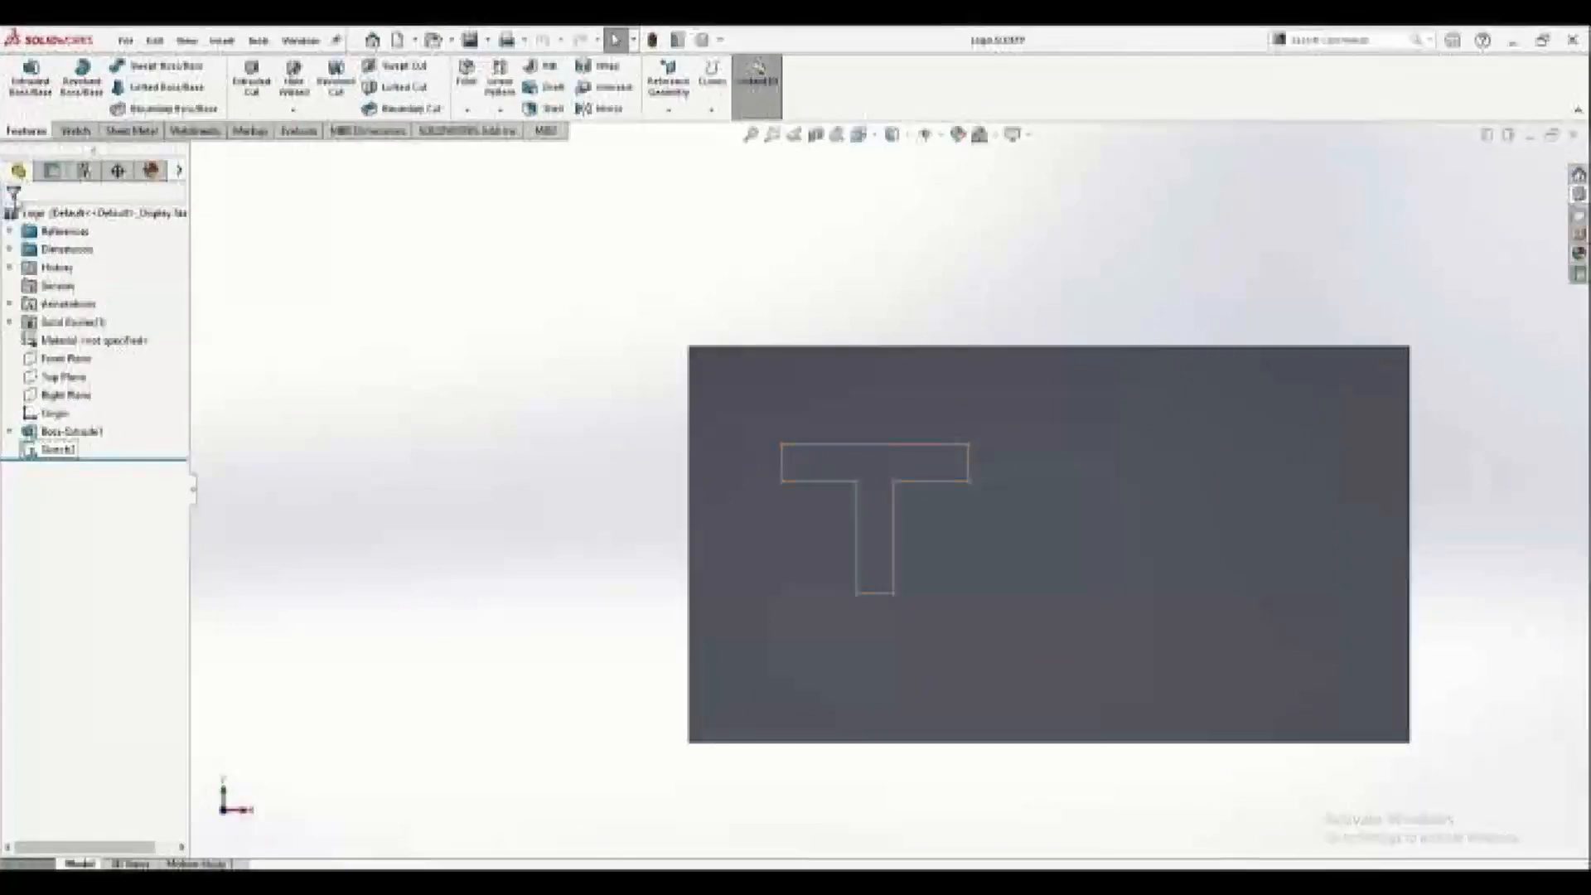
Examine the Logo library feature's reference edges and the sketch dimensions it contains.
click(10, 230)
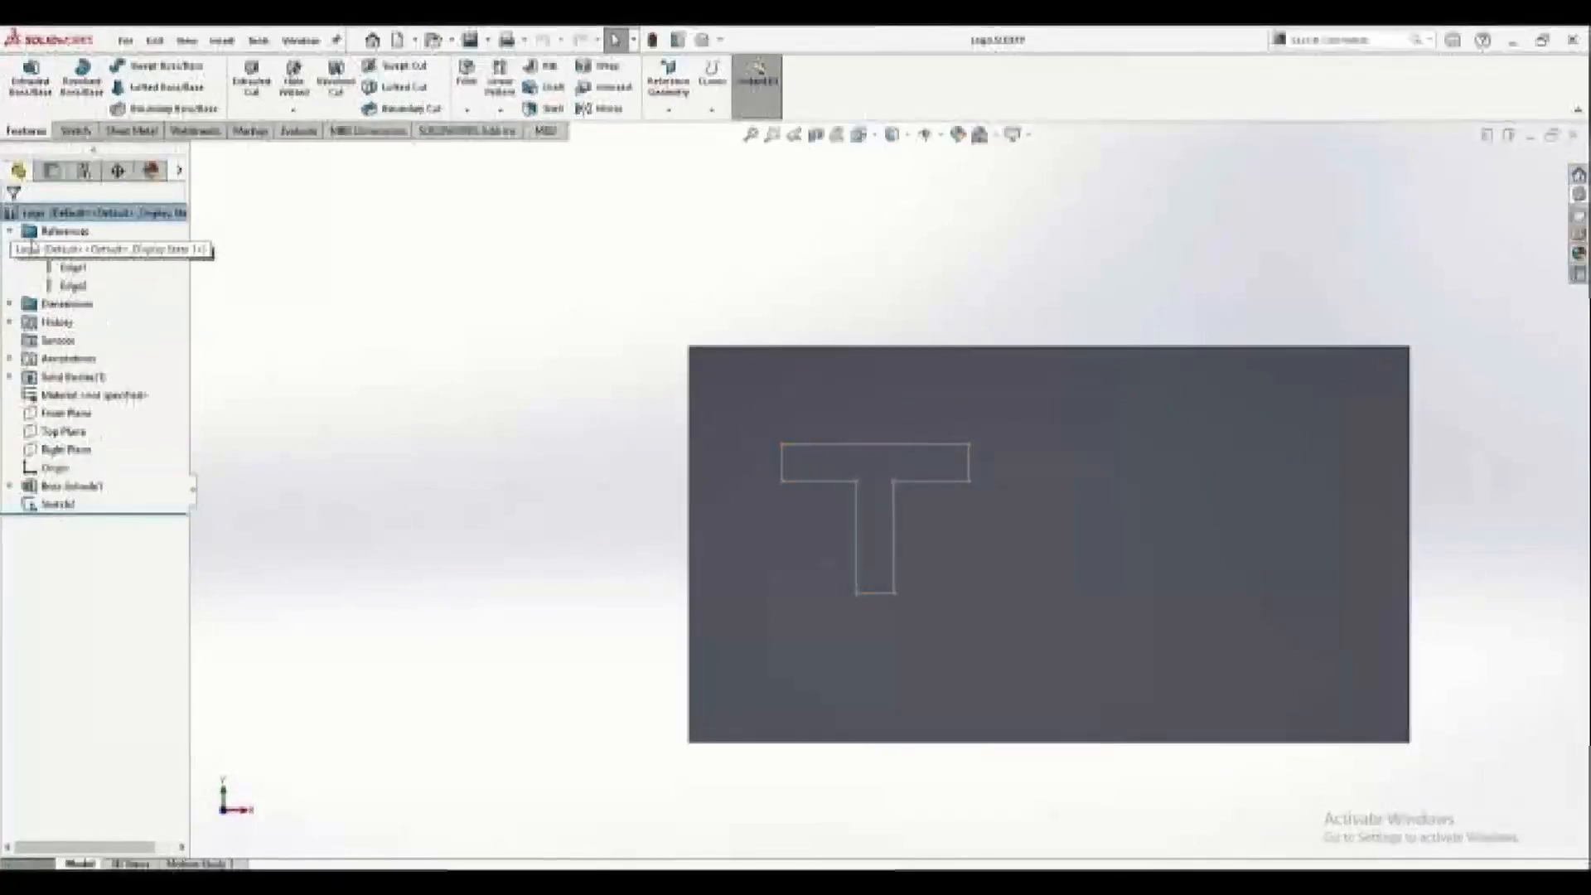
click(74, 270)
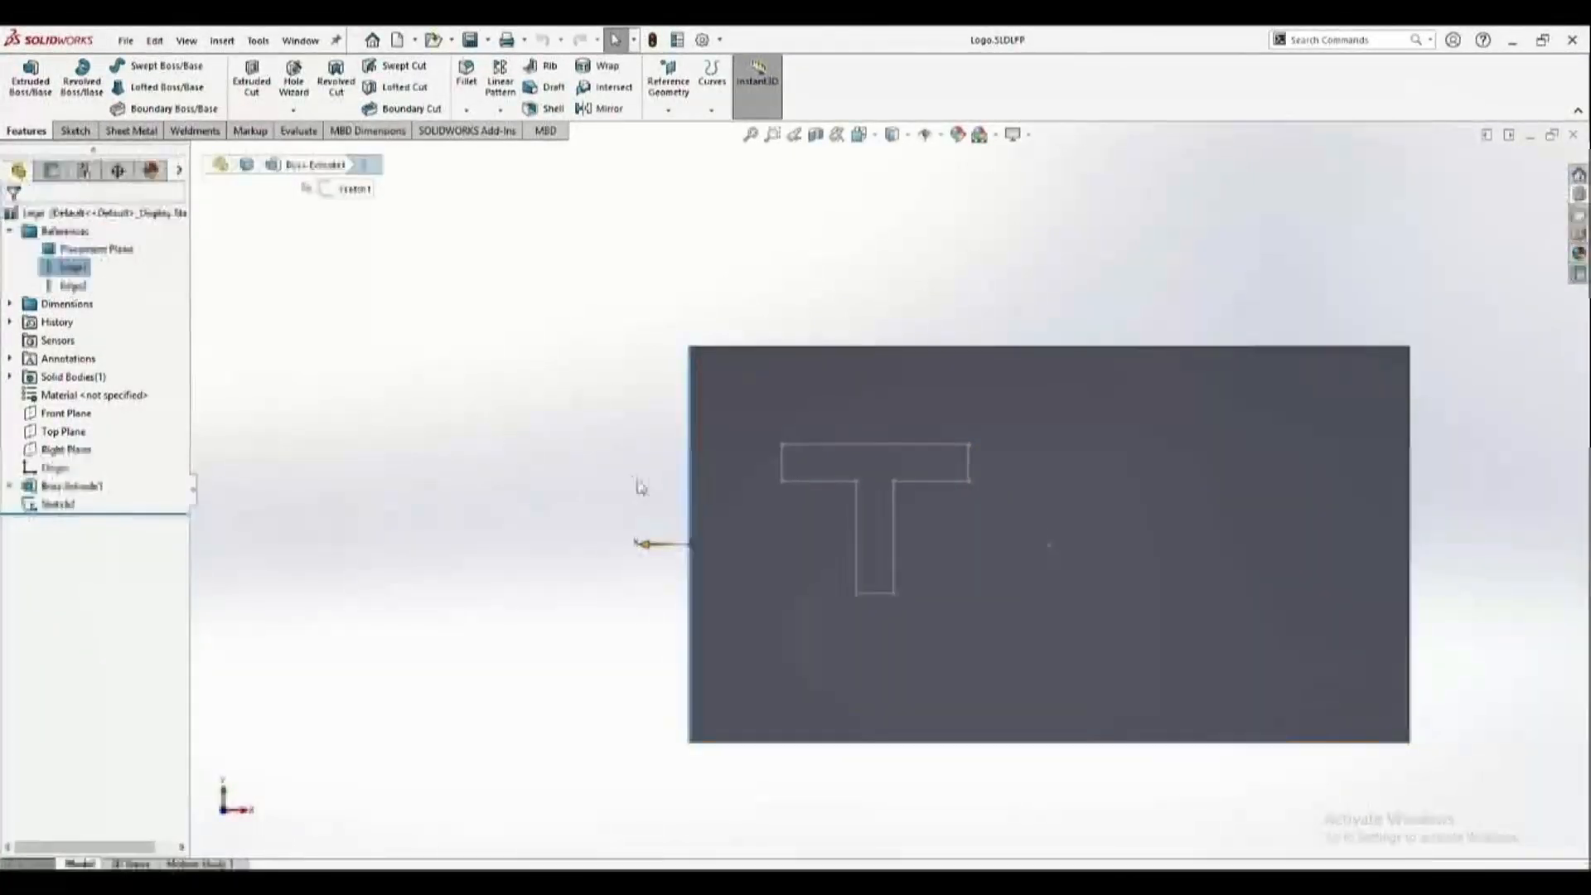
middle_drag(640, 487, 654, 533)
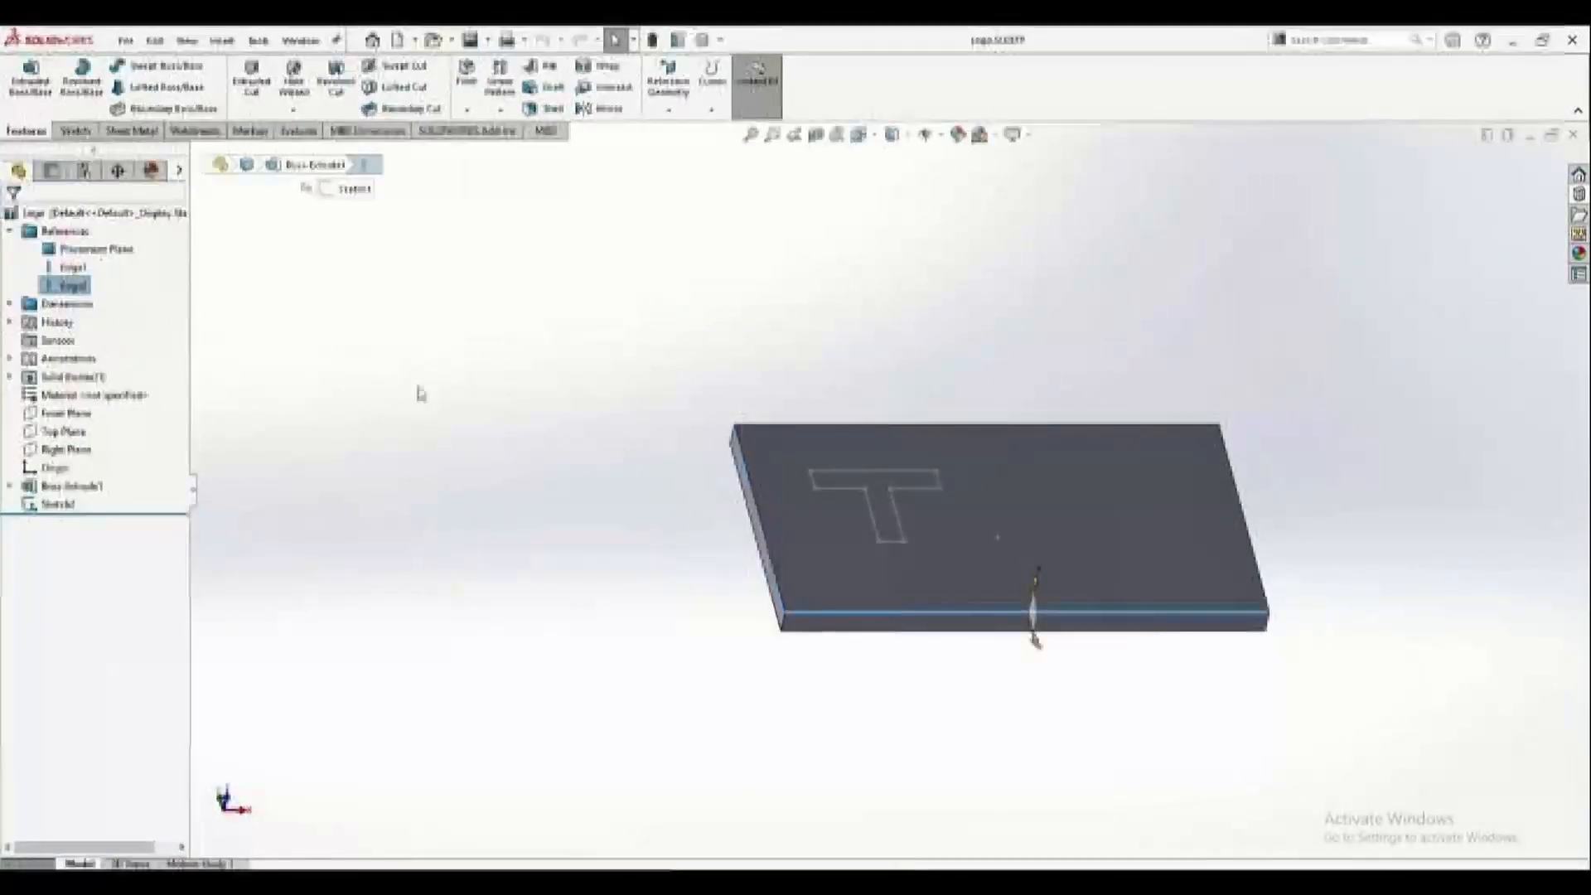
click(462, 480)
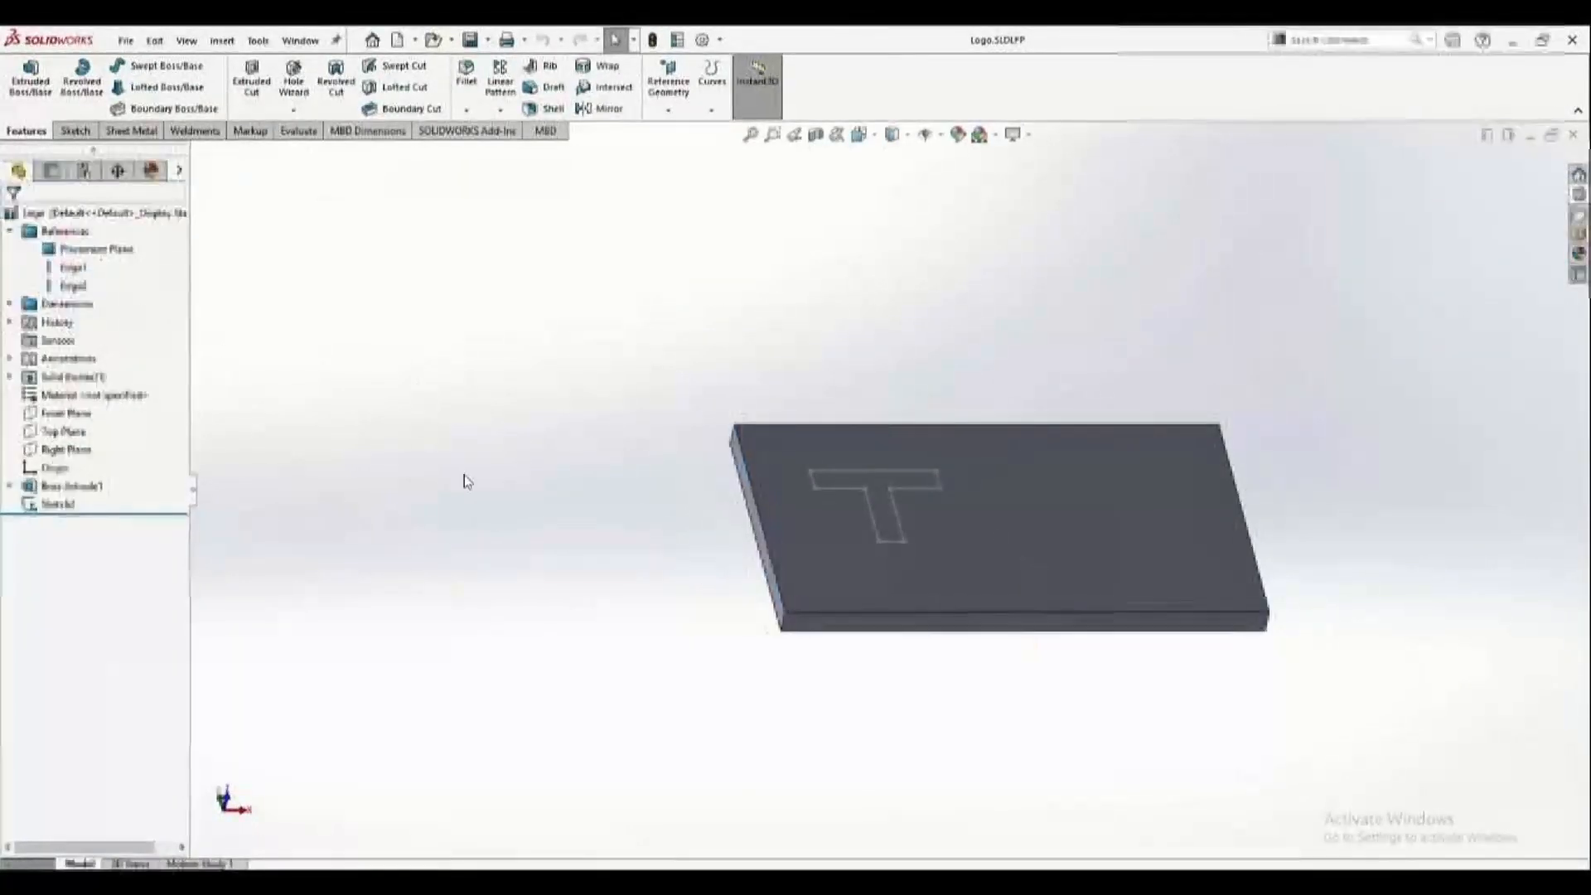
click(9, 305)
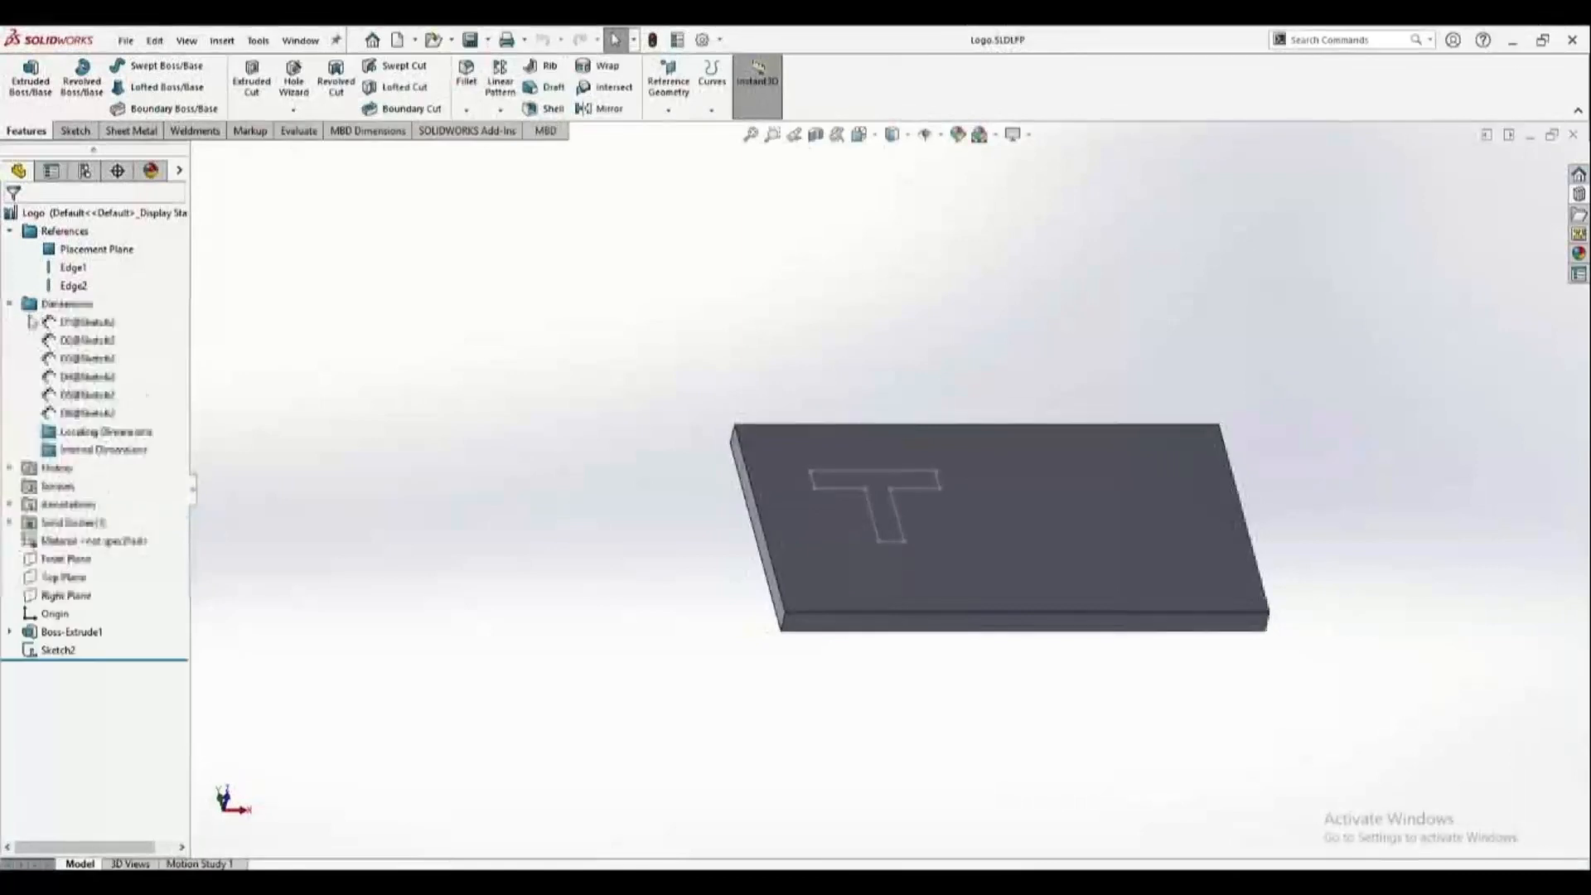
click(93, 358)
click(98, 377)
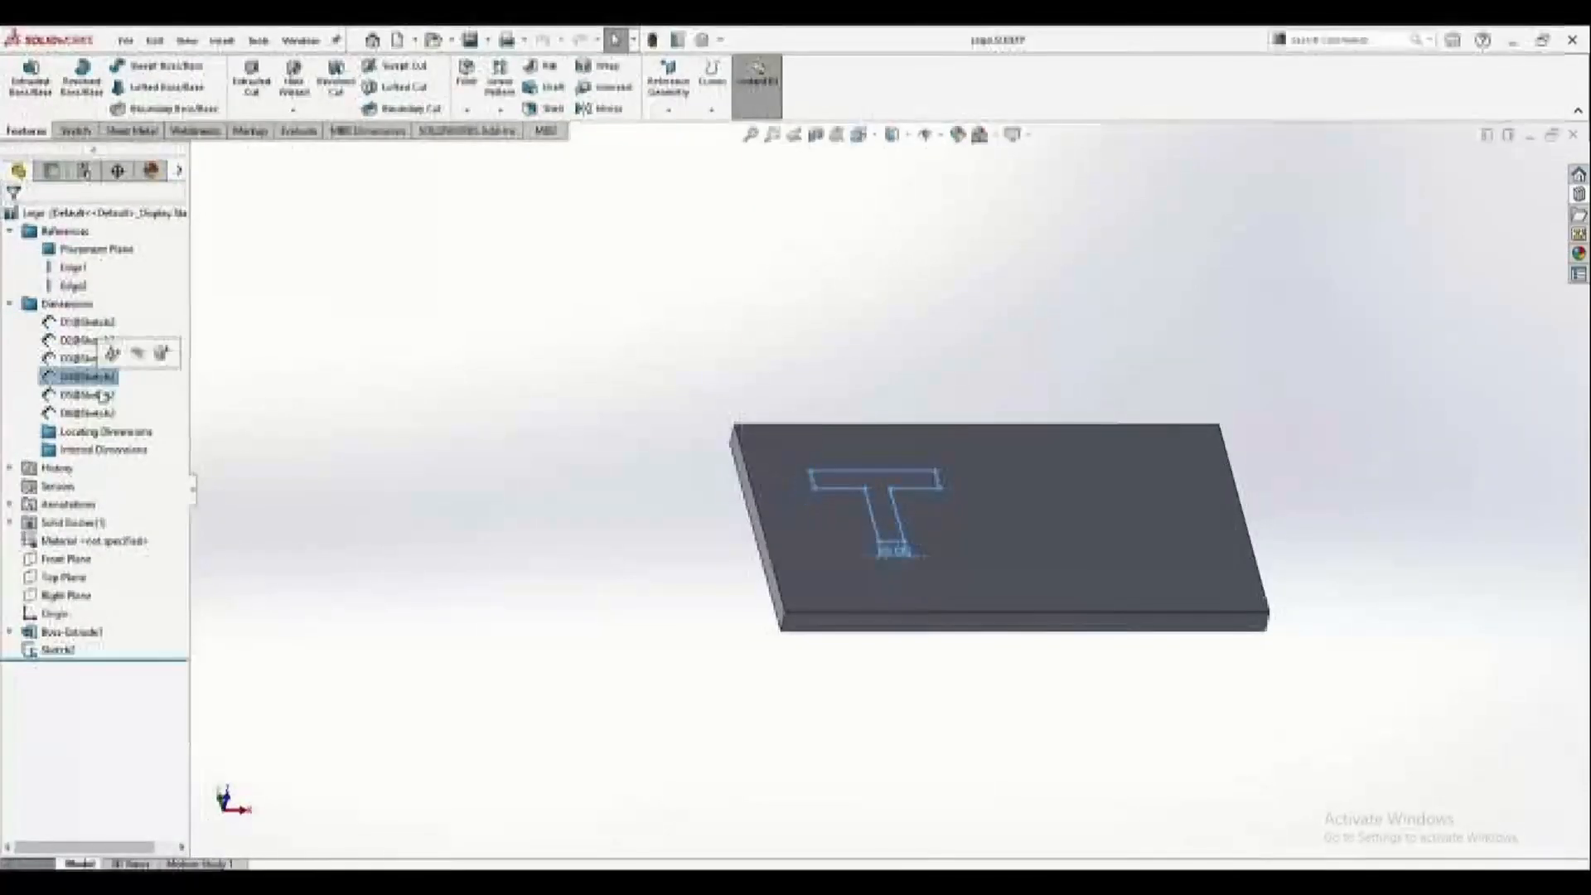
click(99, 394)
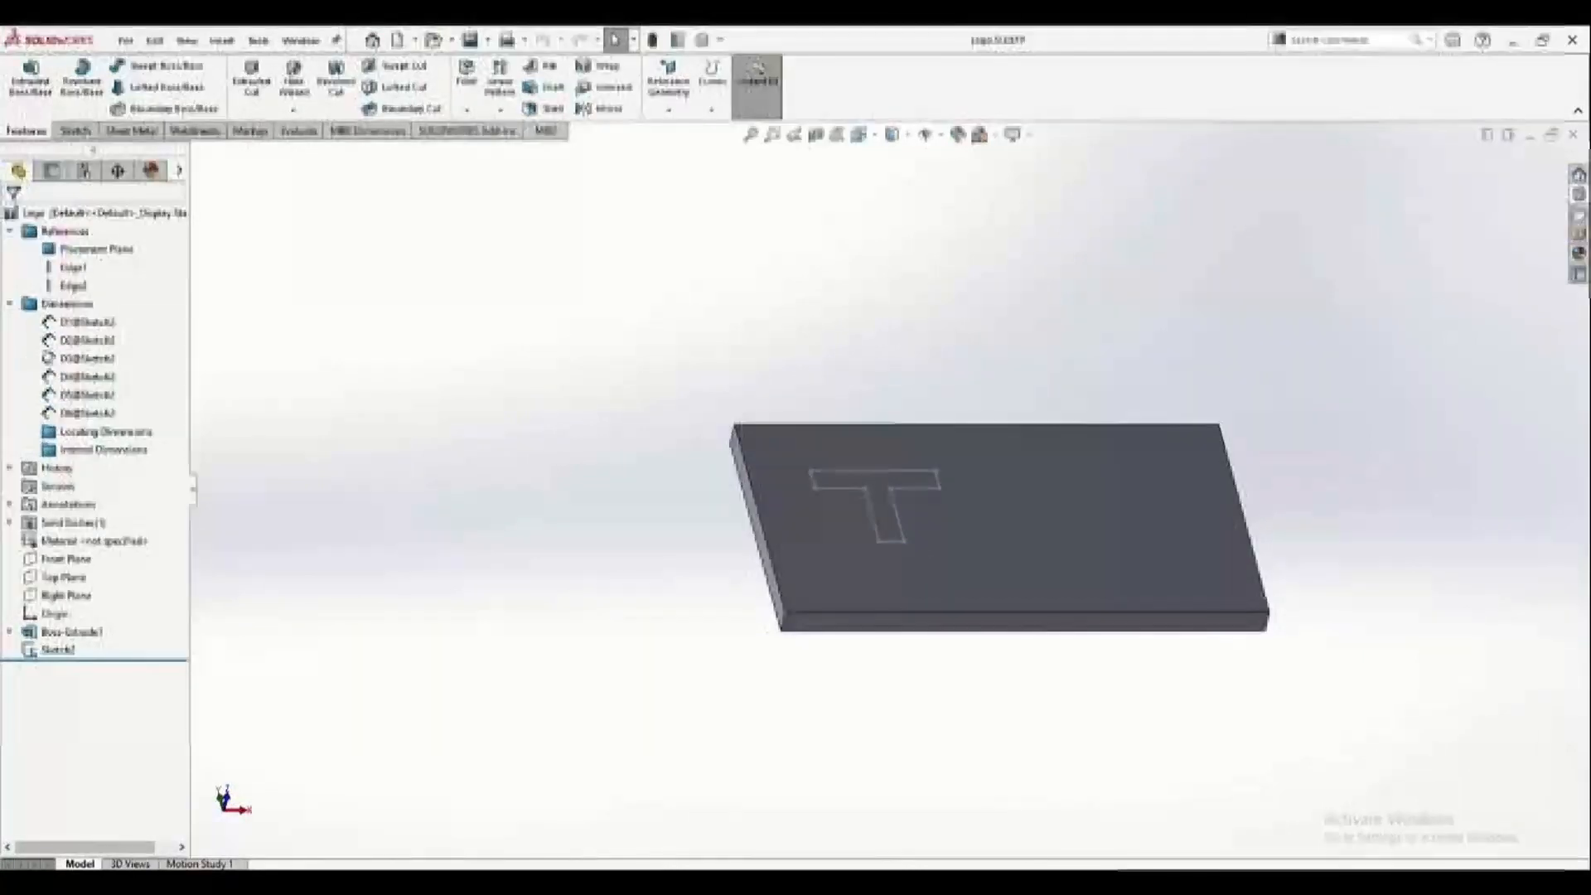
click(83, 358)
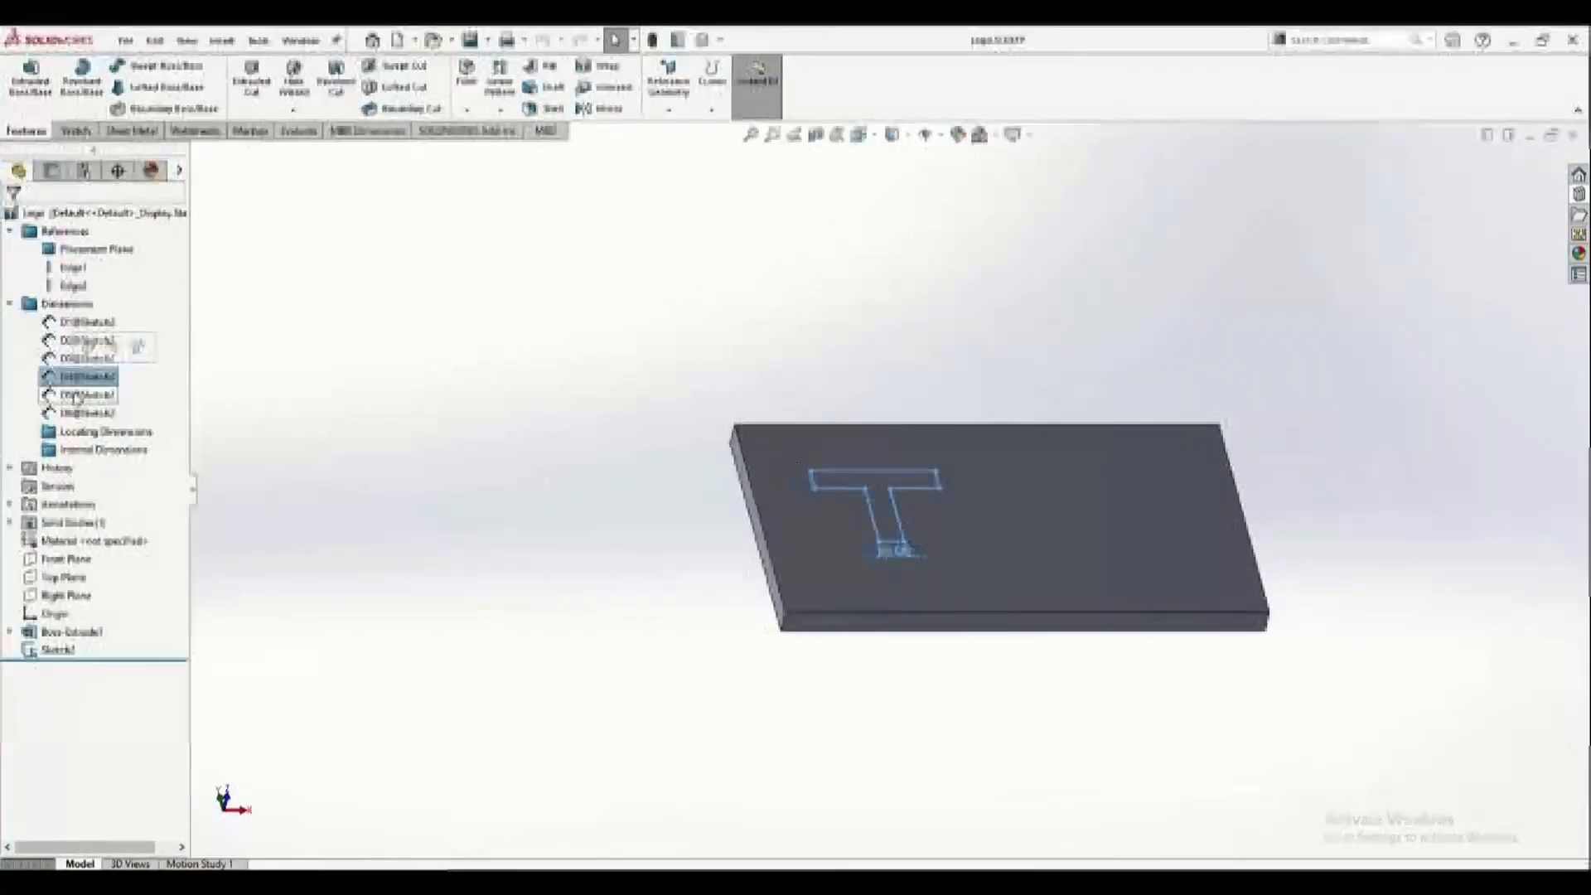
Move D5@Sketch2 and D6@Sketch2, which position the T from the plate's edges, into the Locating Dimensions folder.
click(76, 396)
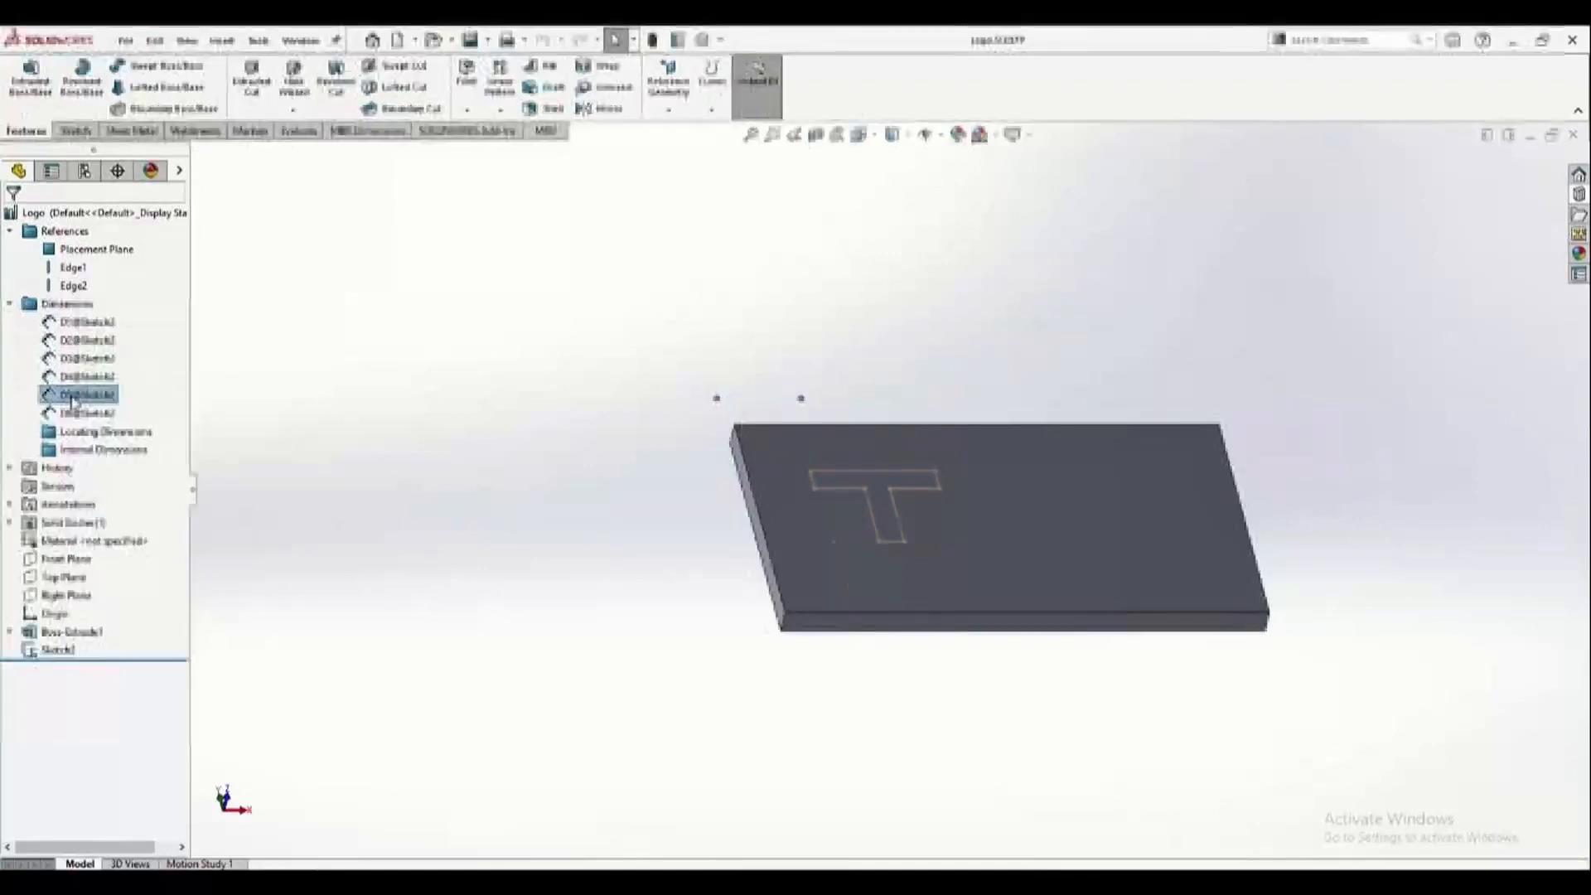
drag(74, 405, 77, 433)
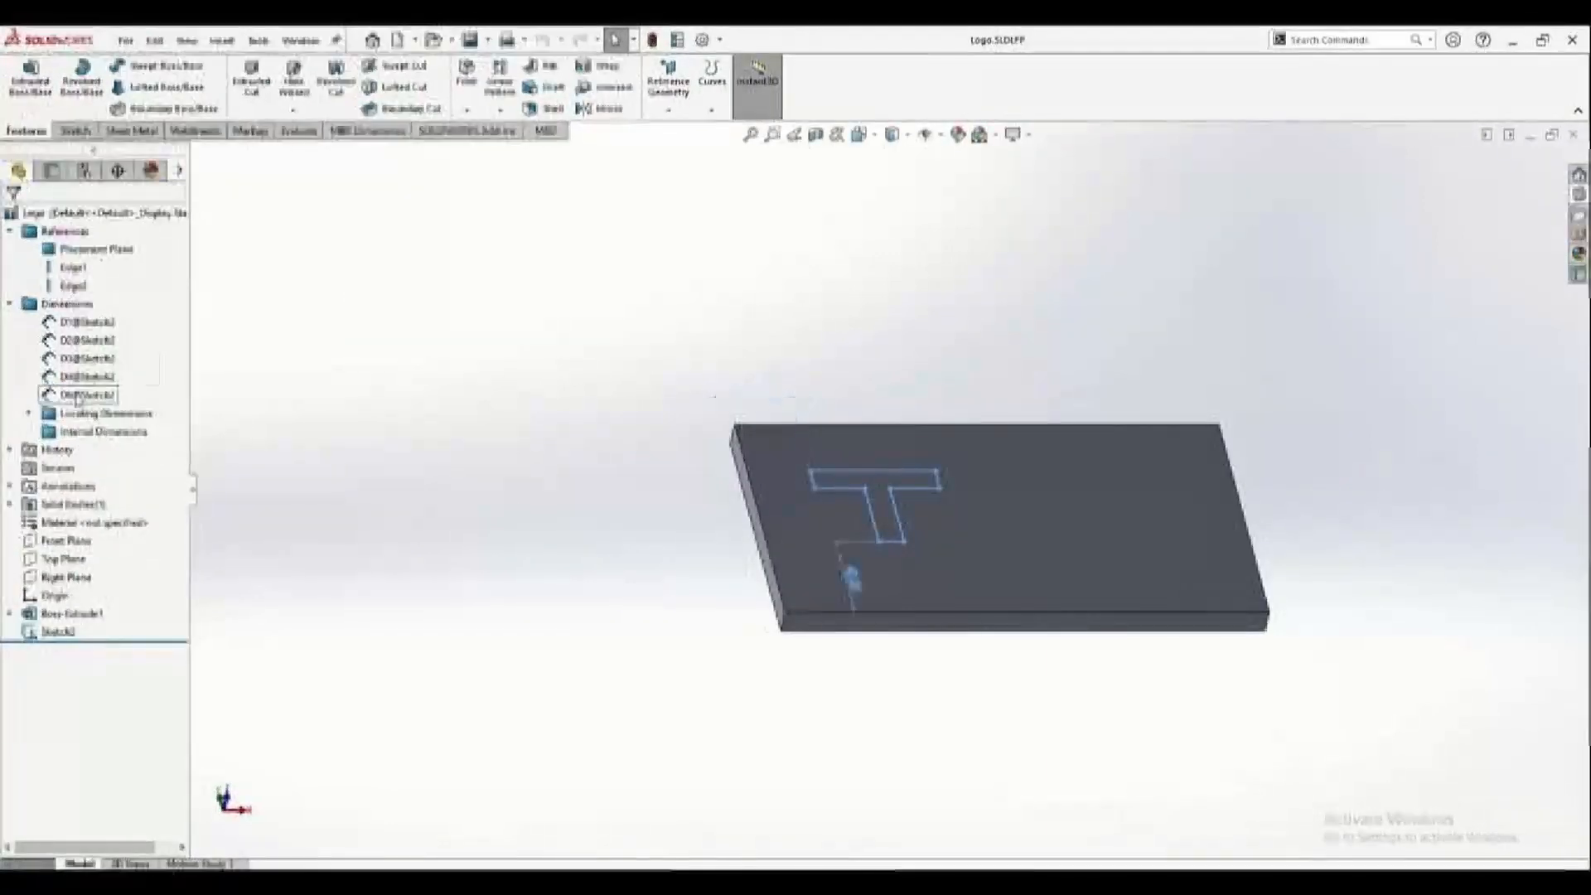
click(73, 395)
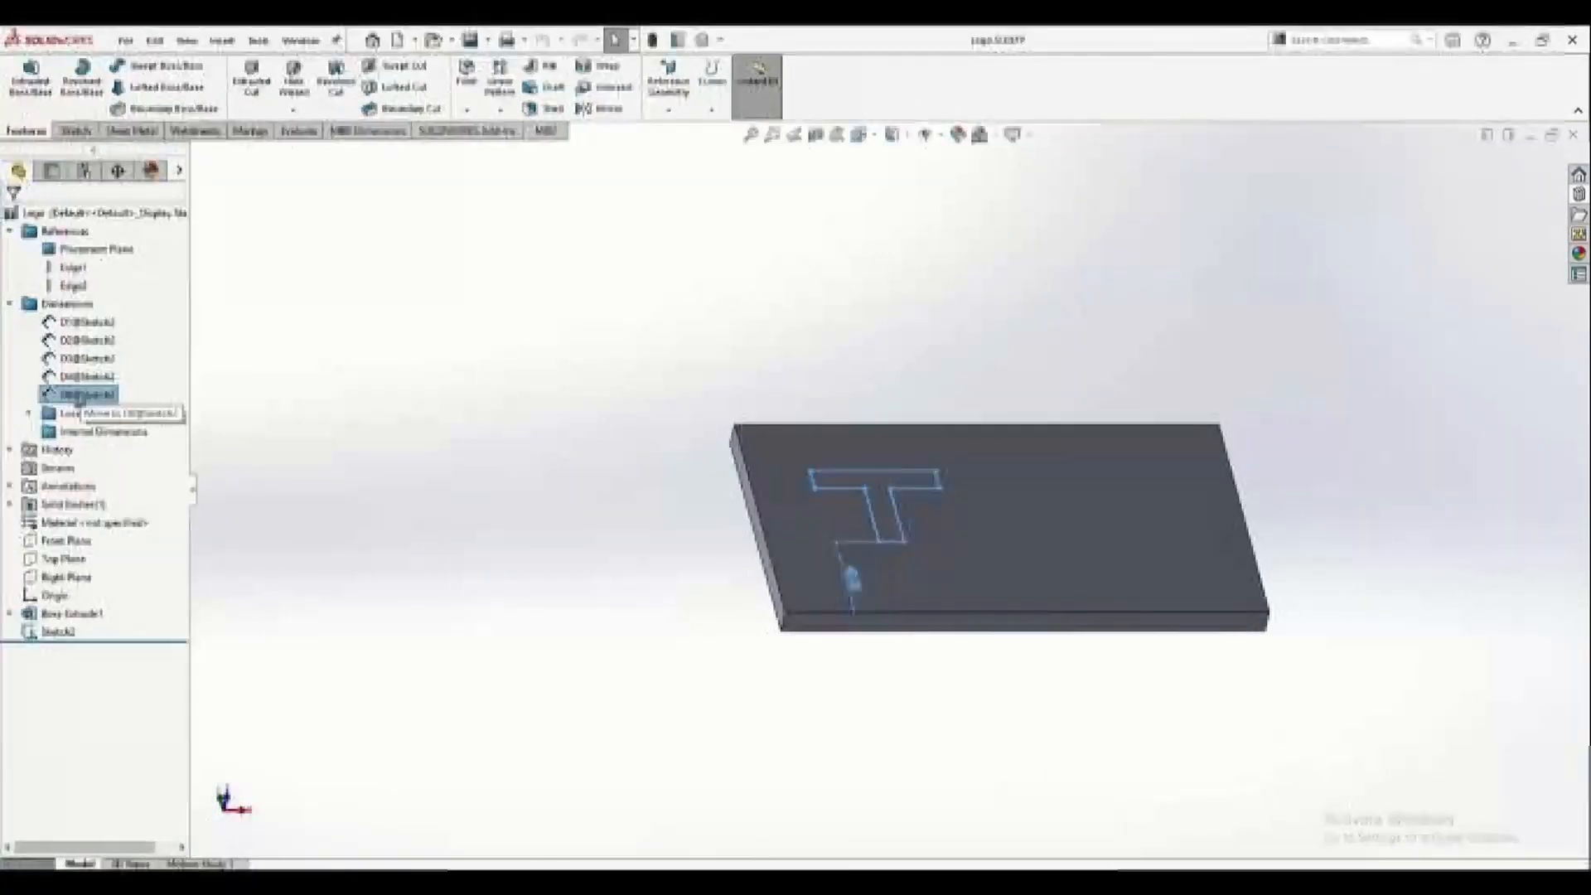
key(Delete)
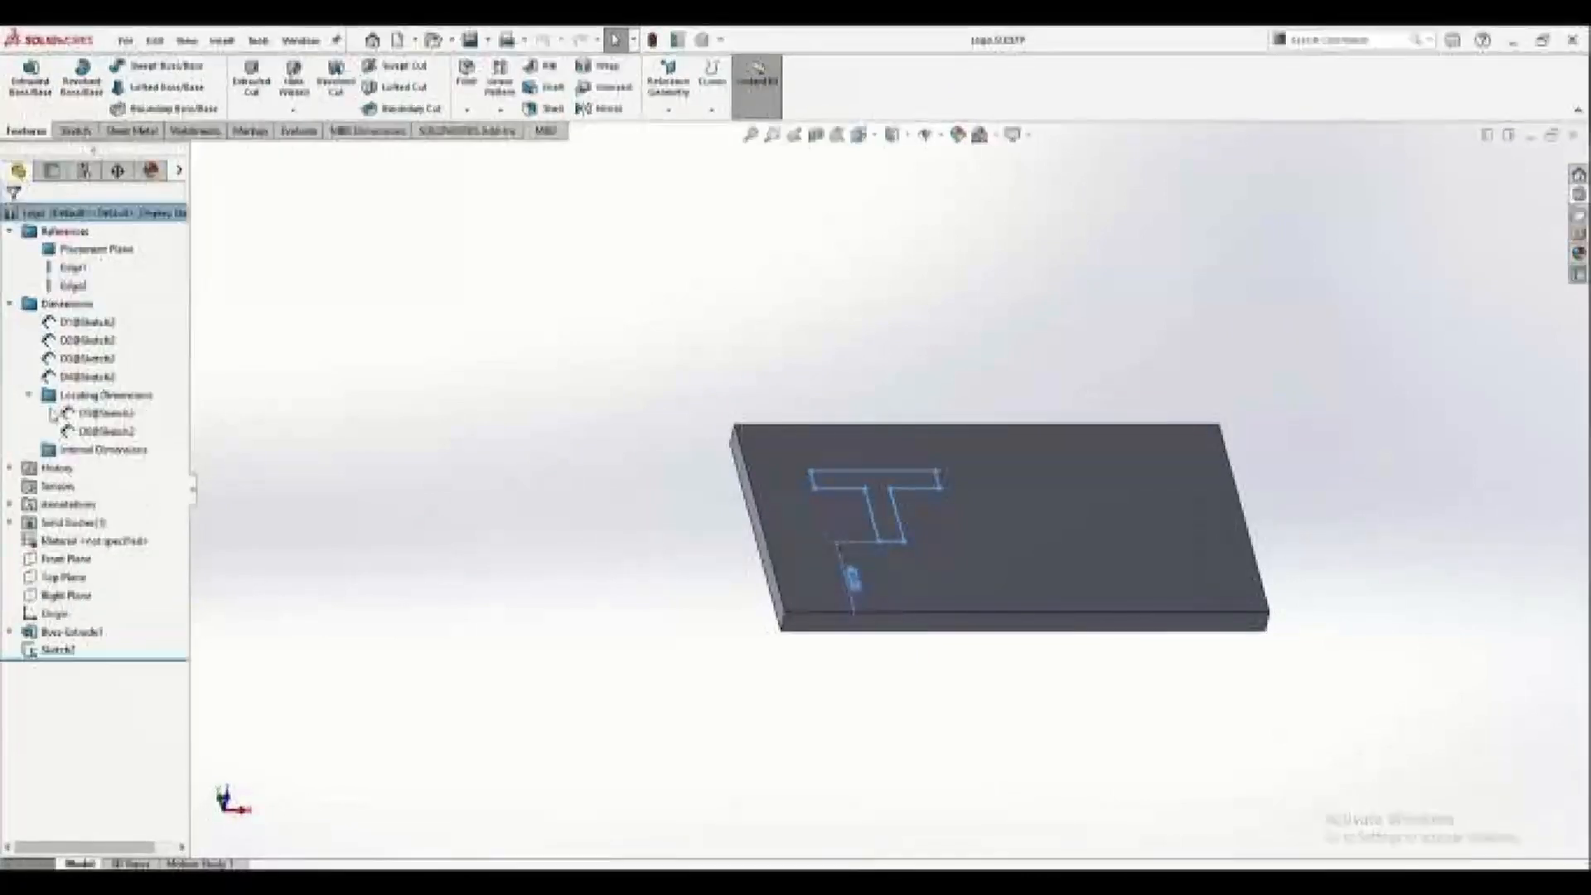
click(29, 396)
click(106, 412)
click(83, 434)
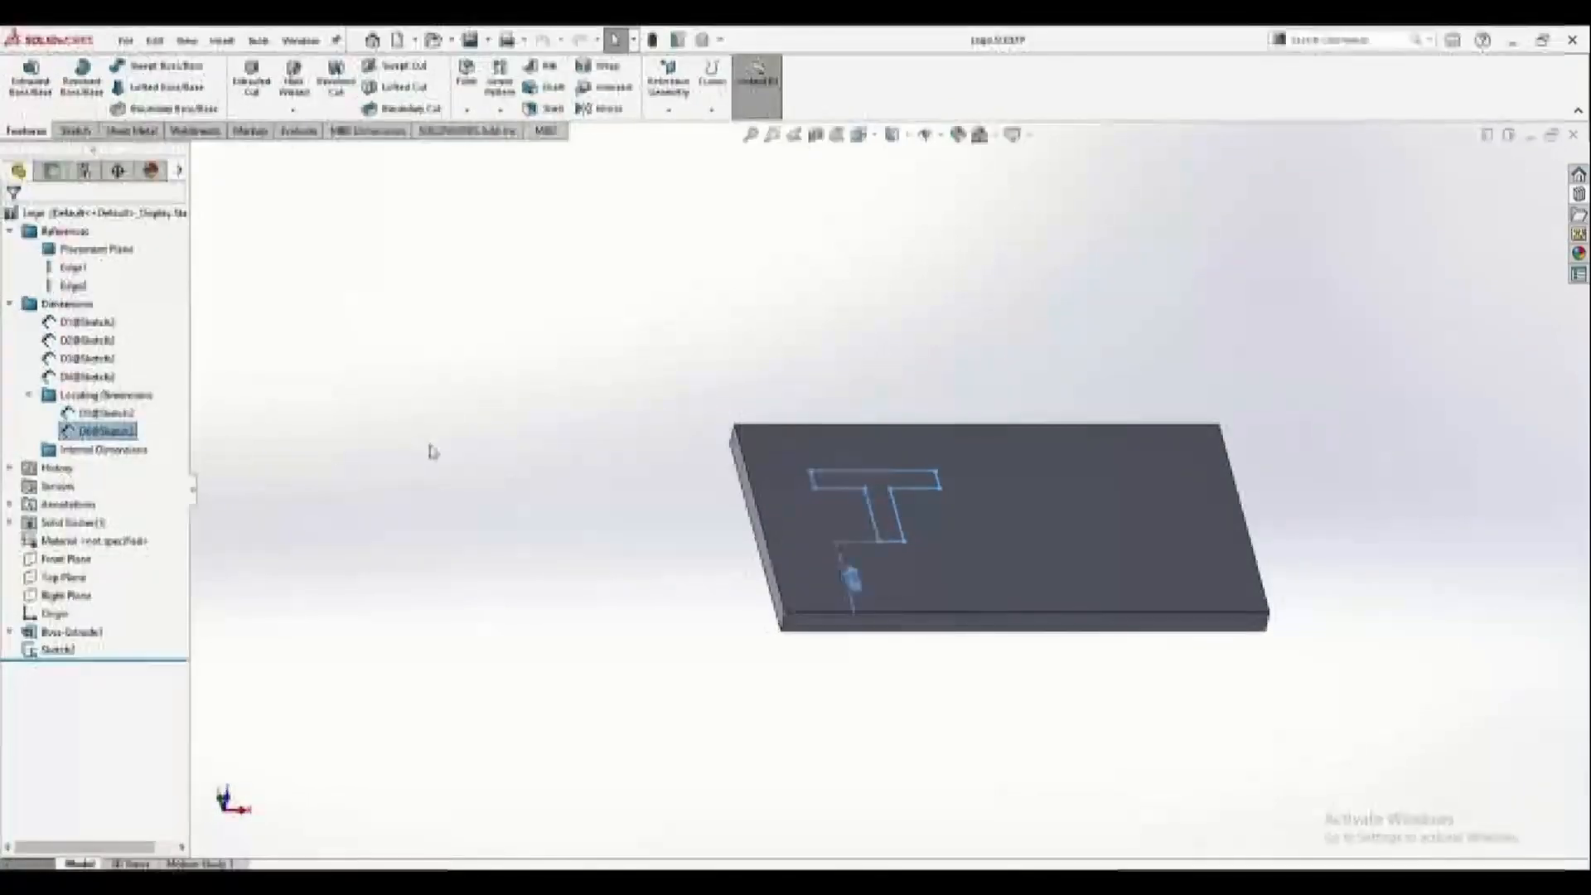
Move the T's flange thickness and stem width dimensions, D3@Sketch2 and D4@Sketch2, into the Internal Dimensions folder.
click(430, 451)
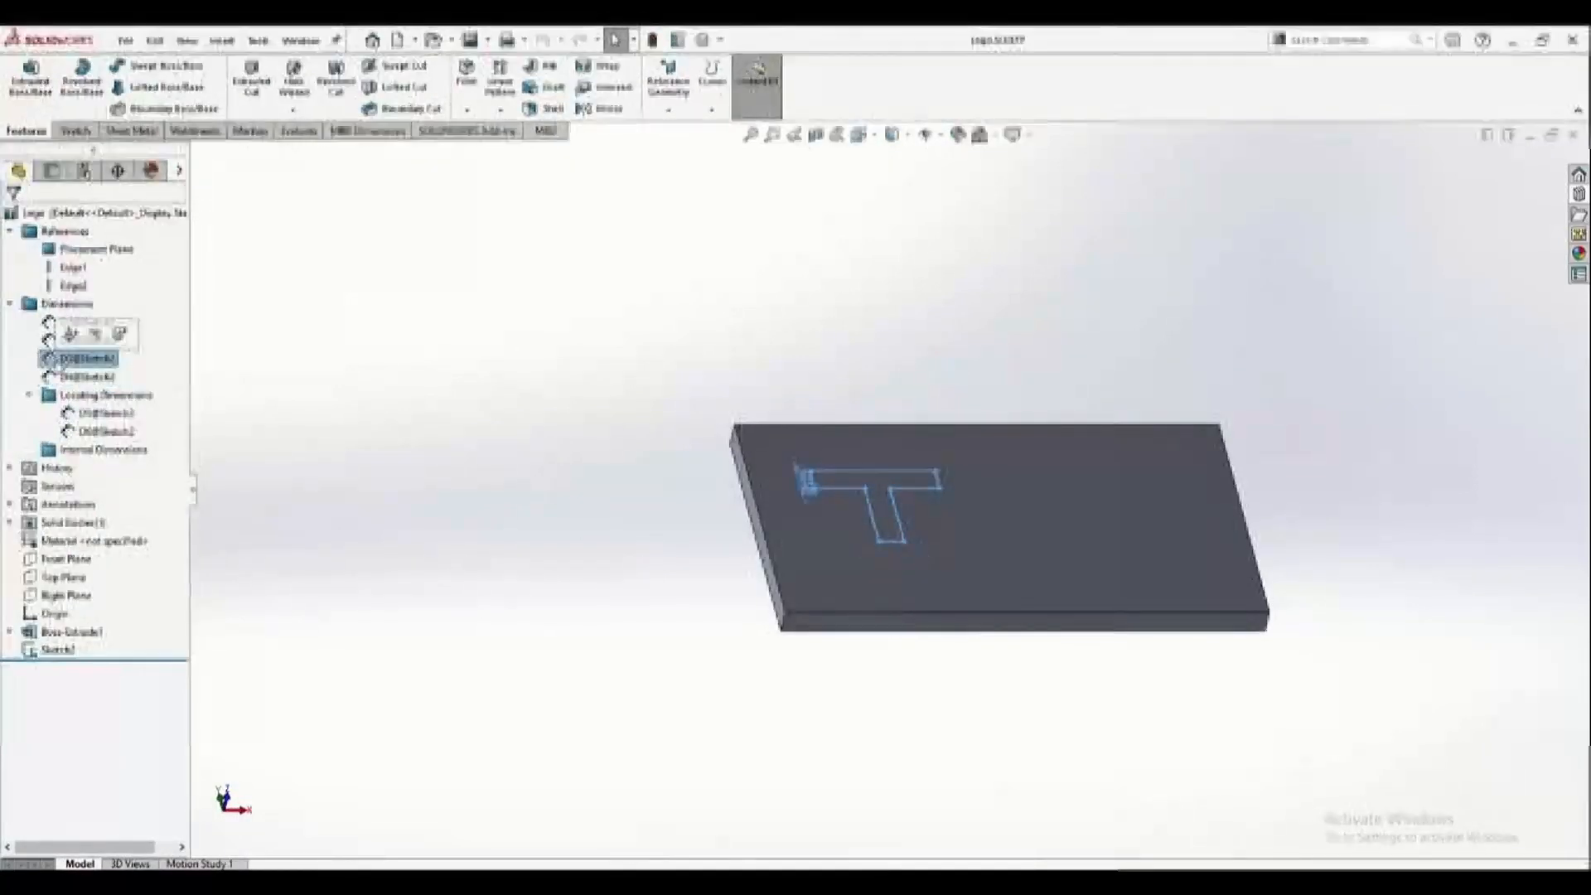
mouse_move(70, 372)
mouse_down()
mouse_move(110, 412)
mouse_move(106, 455)
mouse_move(96, 377)
mouse_move(114, 428)
mouse_up()
click(28, 413)
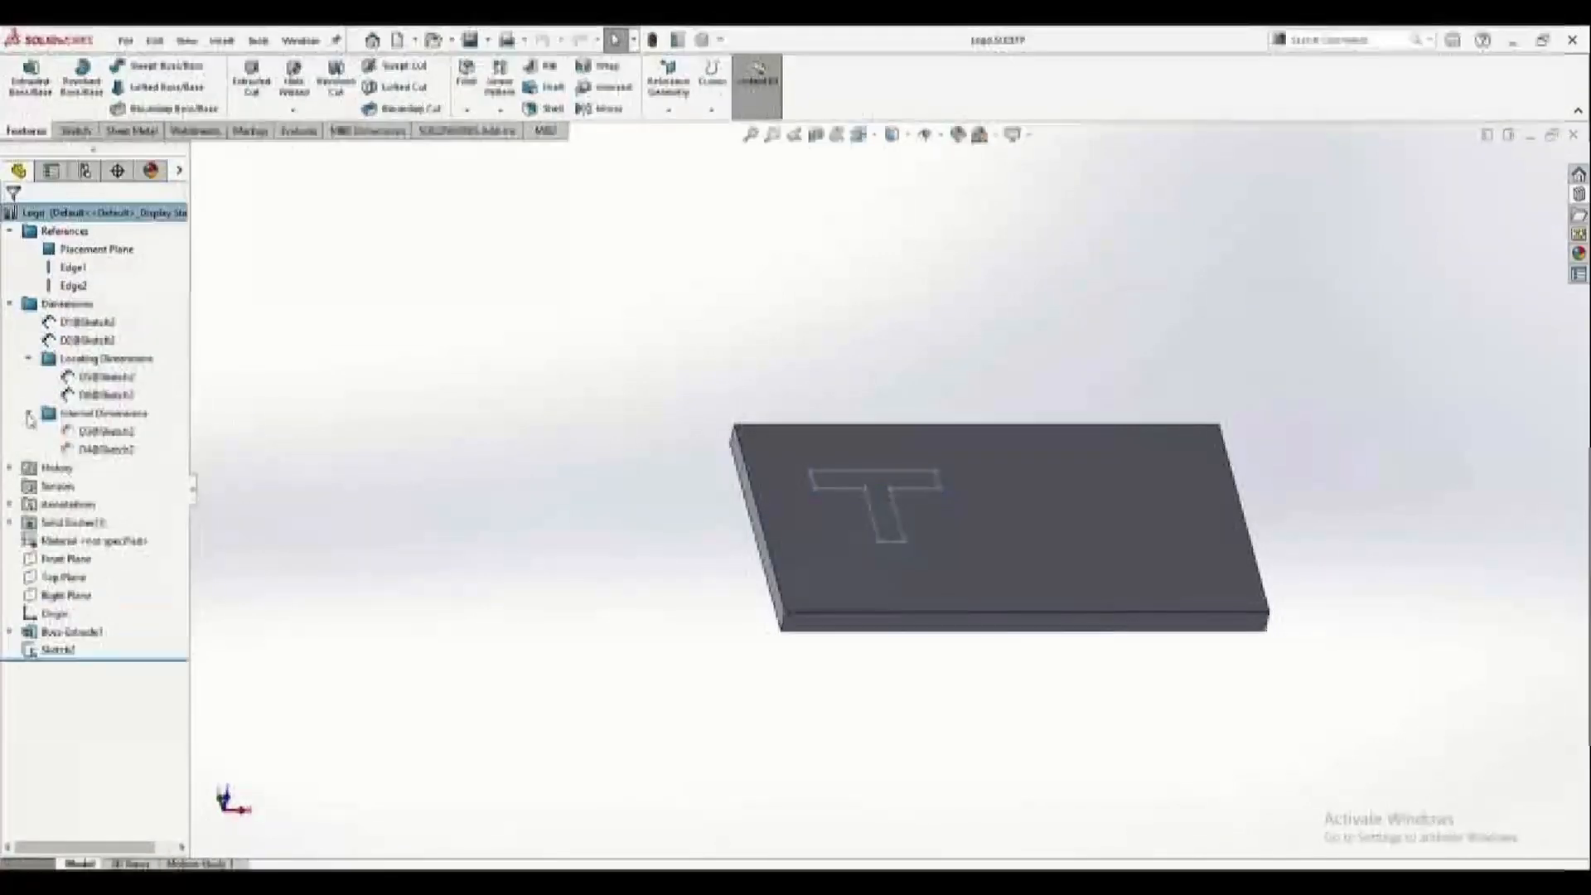
Collapse the Logo feature's reference and dimension folders, then save and close the library feature part.
click(28, 413)
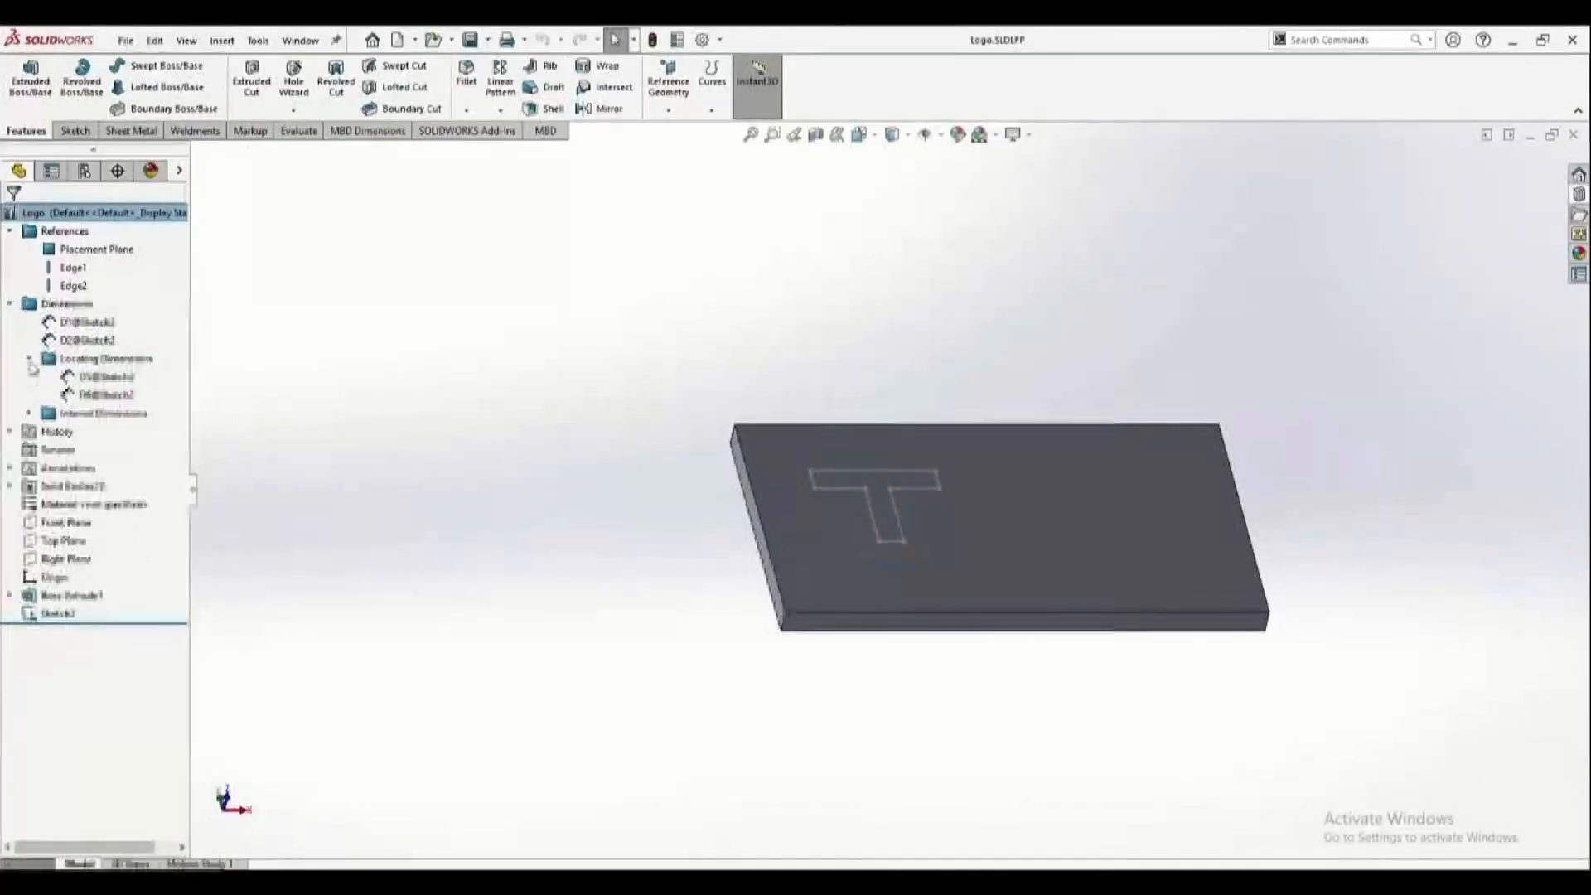
click(28, 358)
click(10, 303)
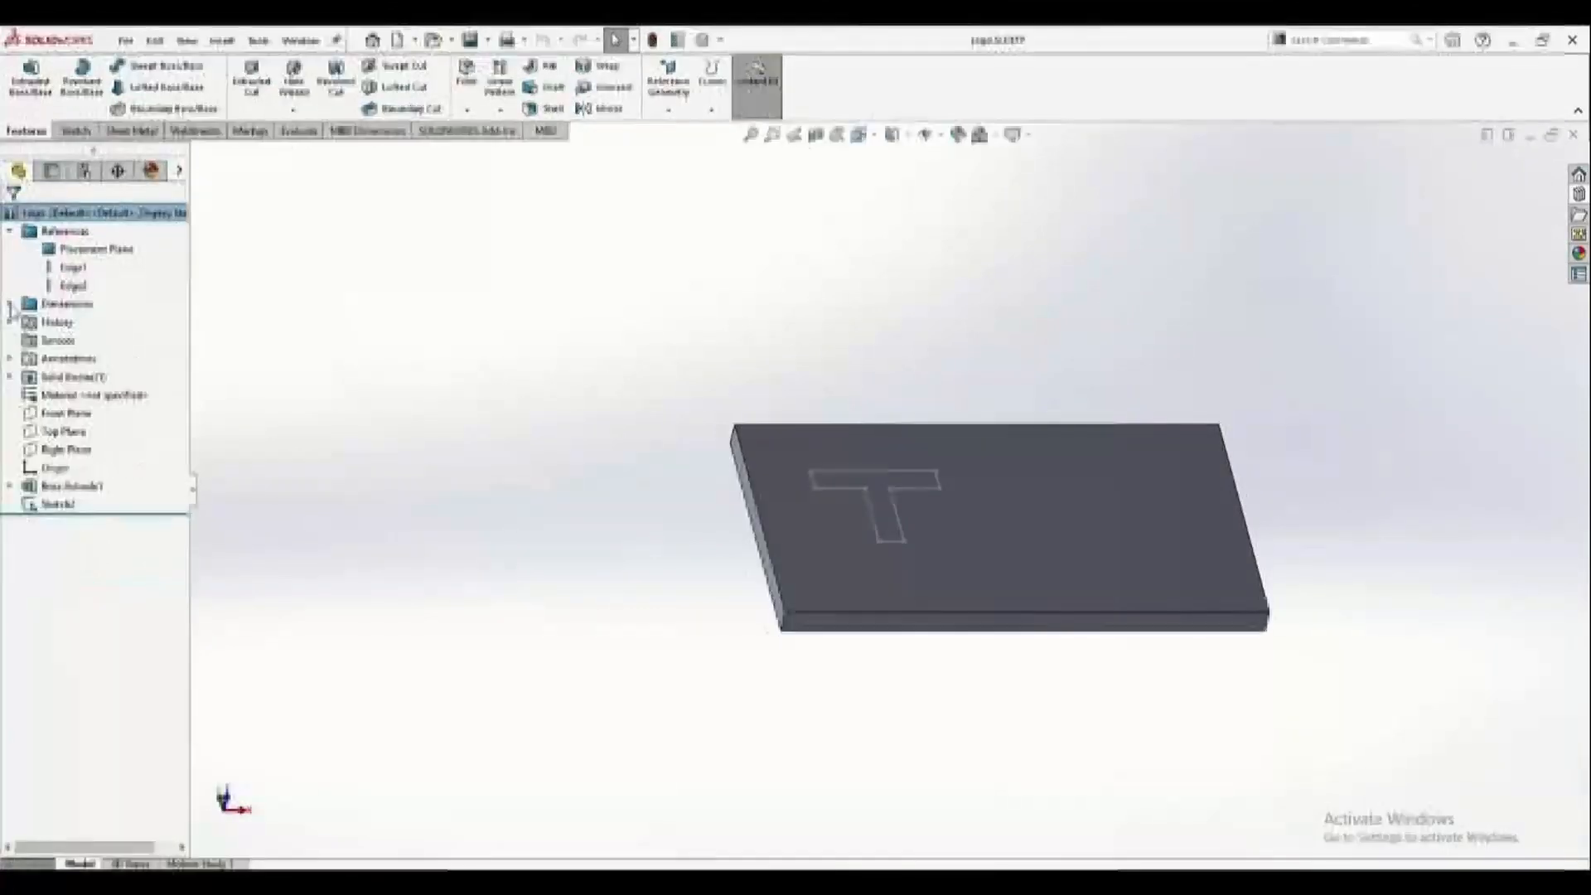
click(10, 230)
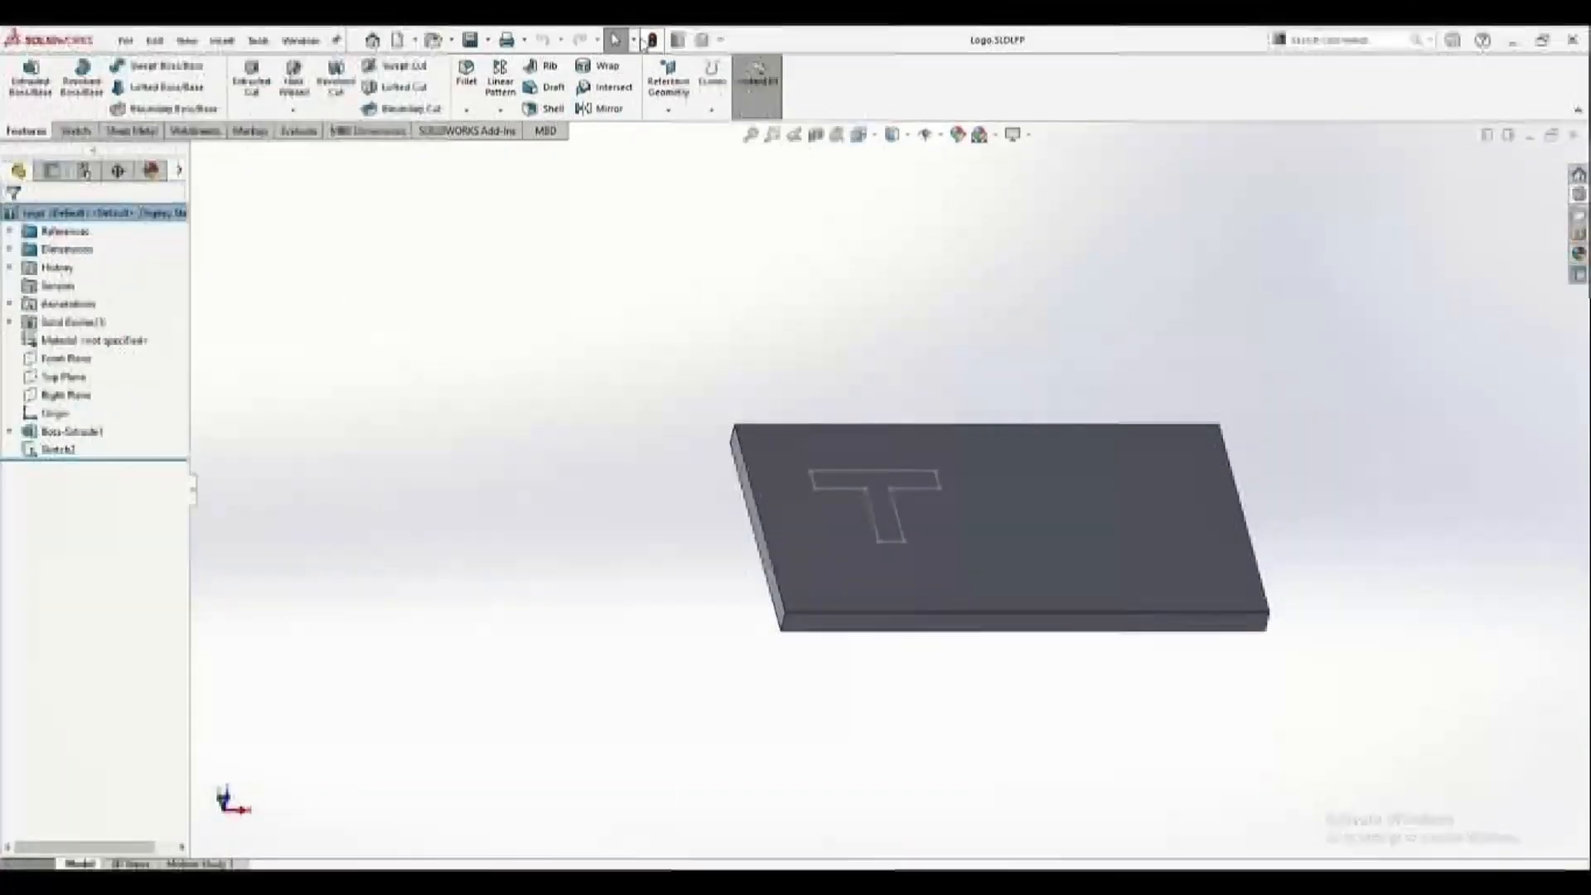
click(470, 40)
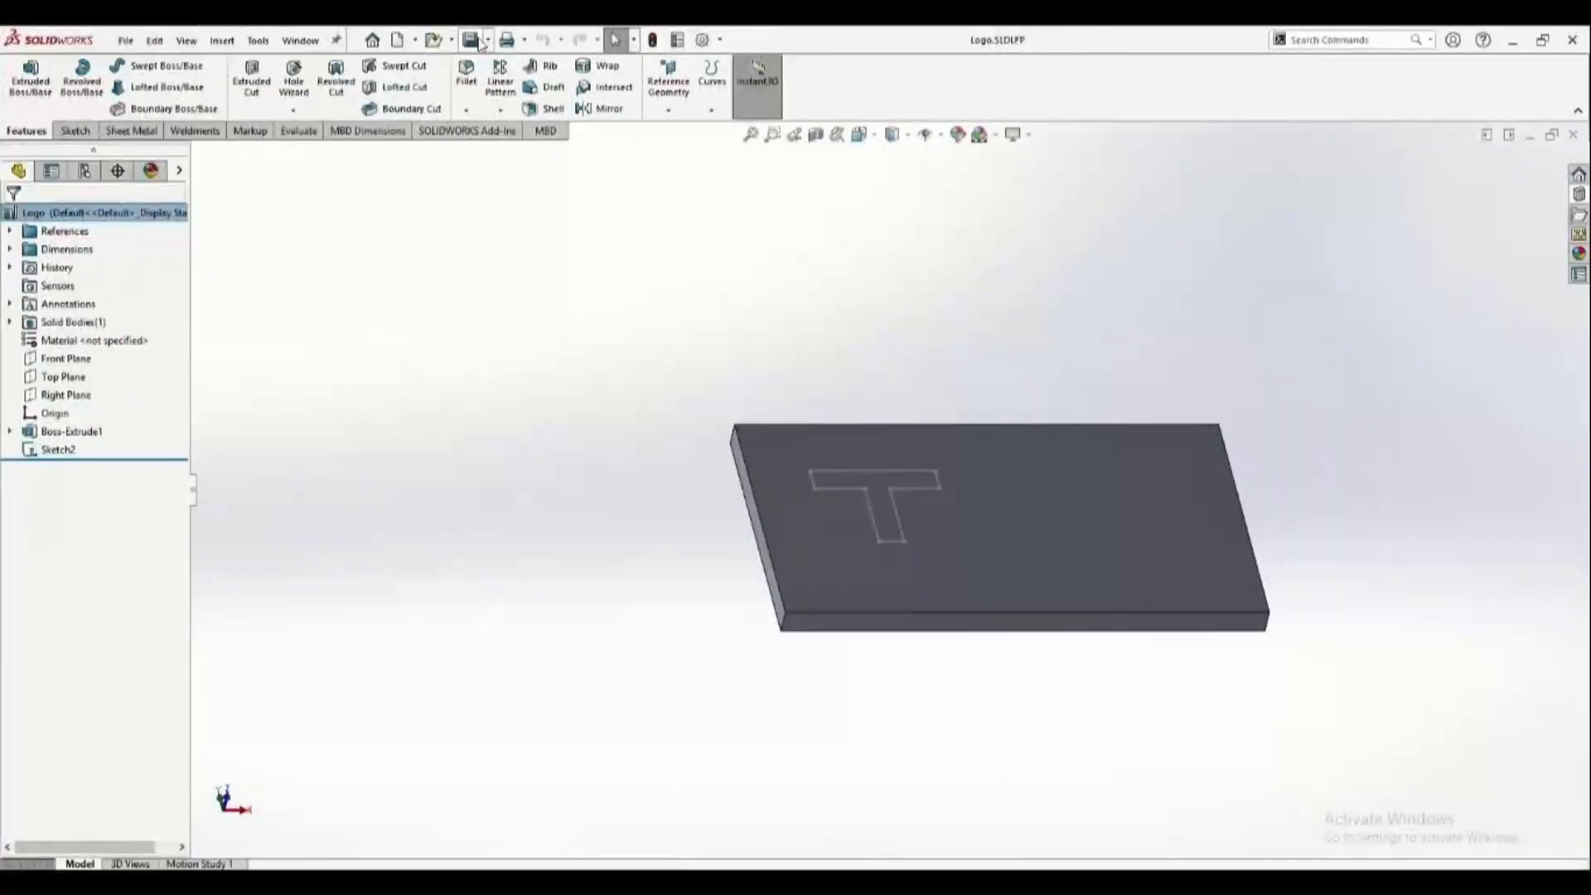
click(1573, 136)
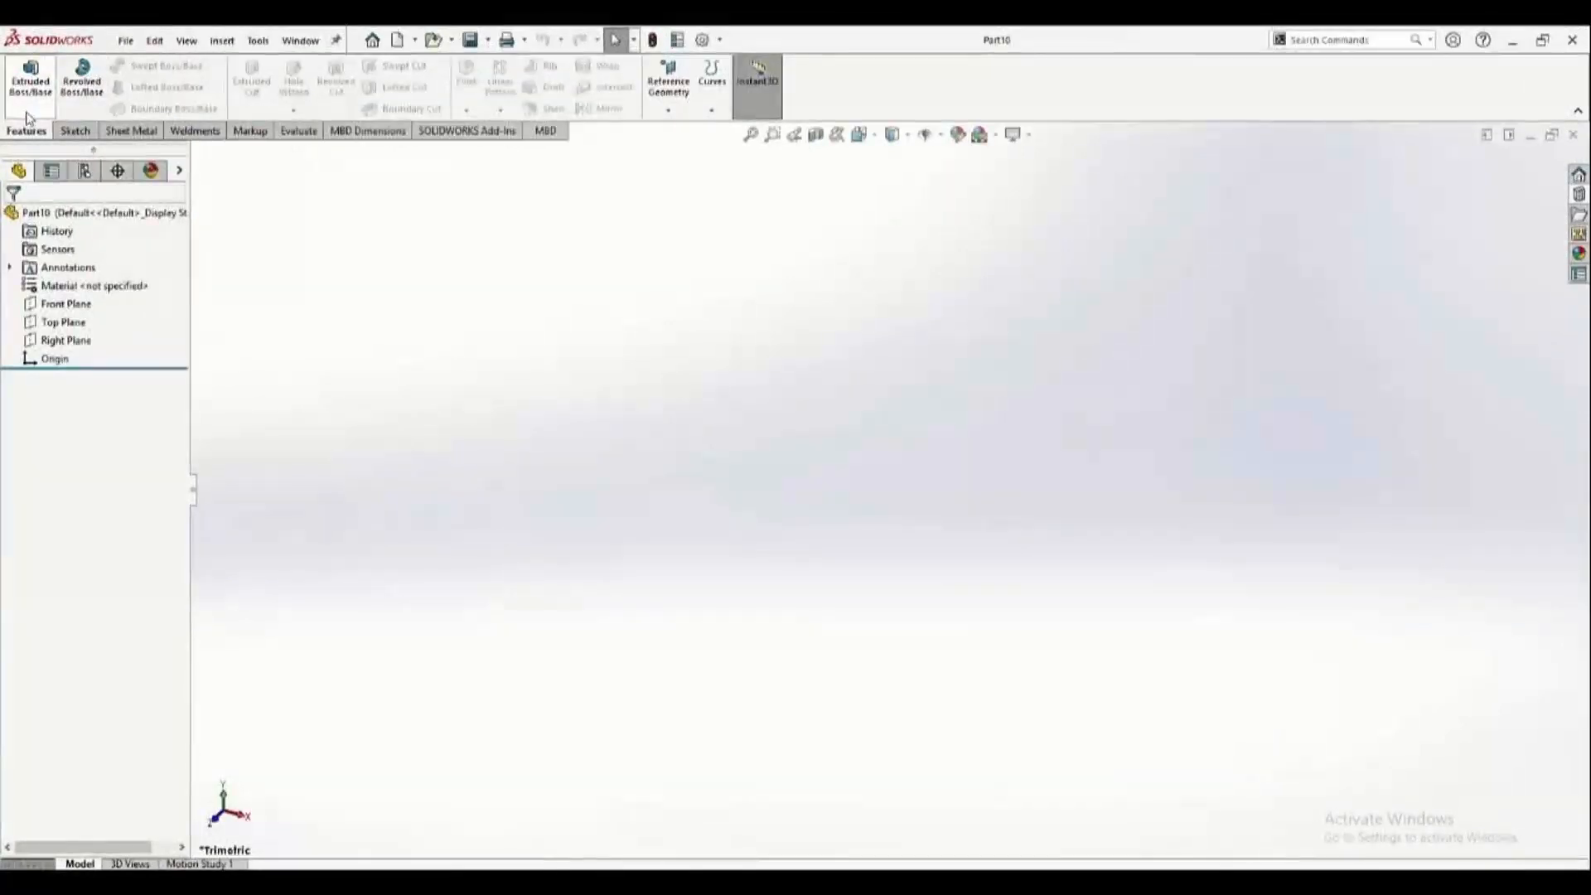
Sketch a center rectangle about 247 by 148 mm on the Top Plane, centred on the origin.
click(37, 93)
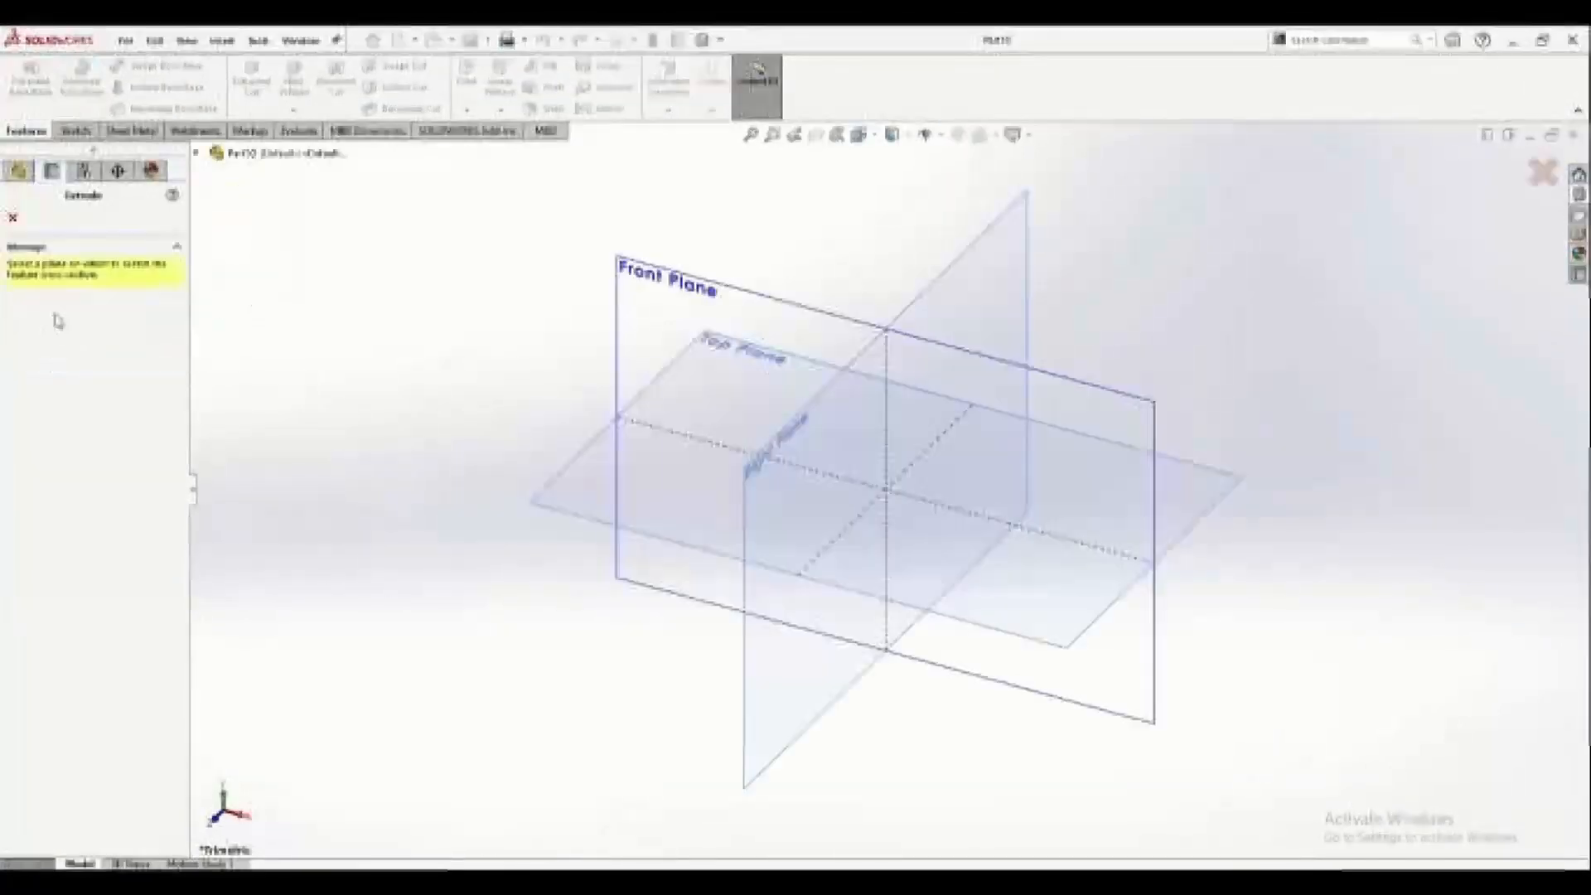
click(676, 371)
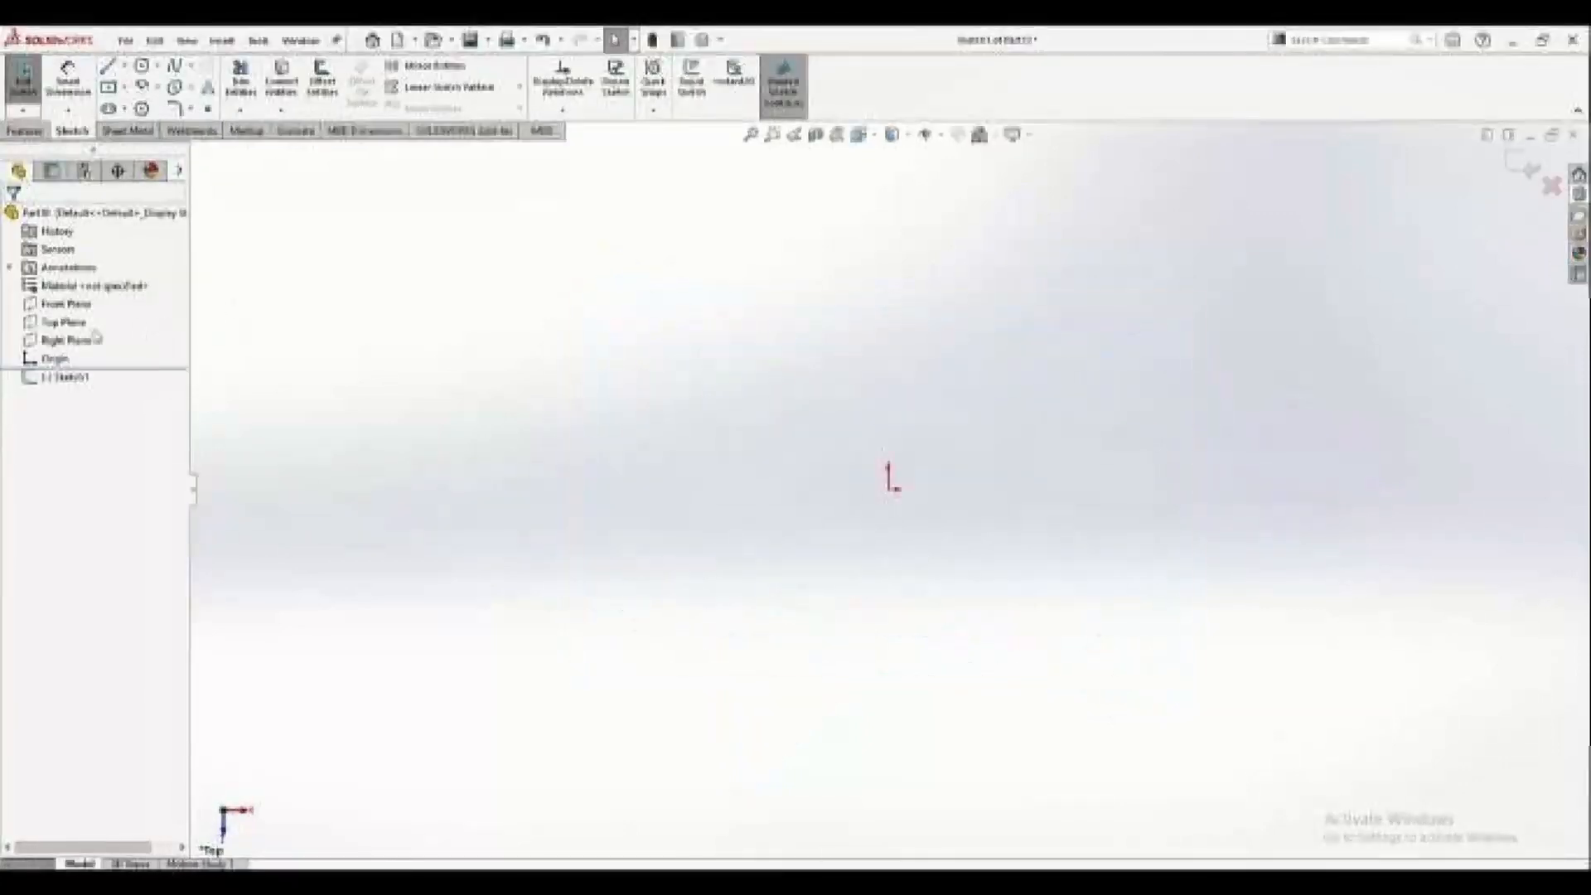
click(58, 323)
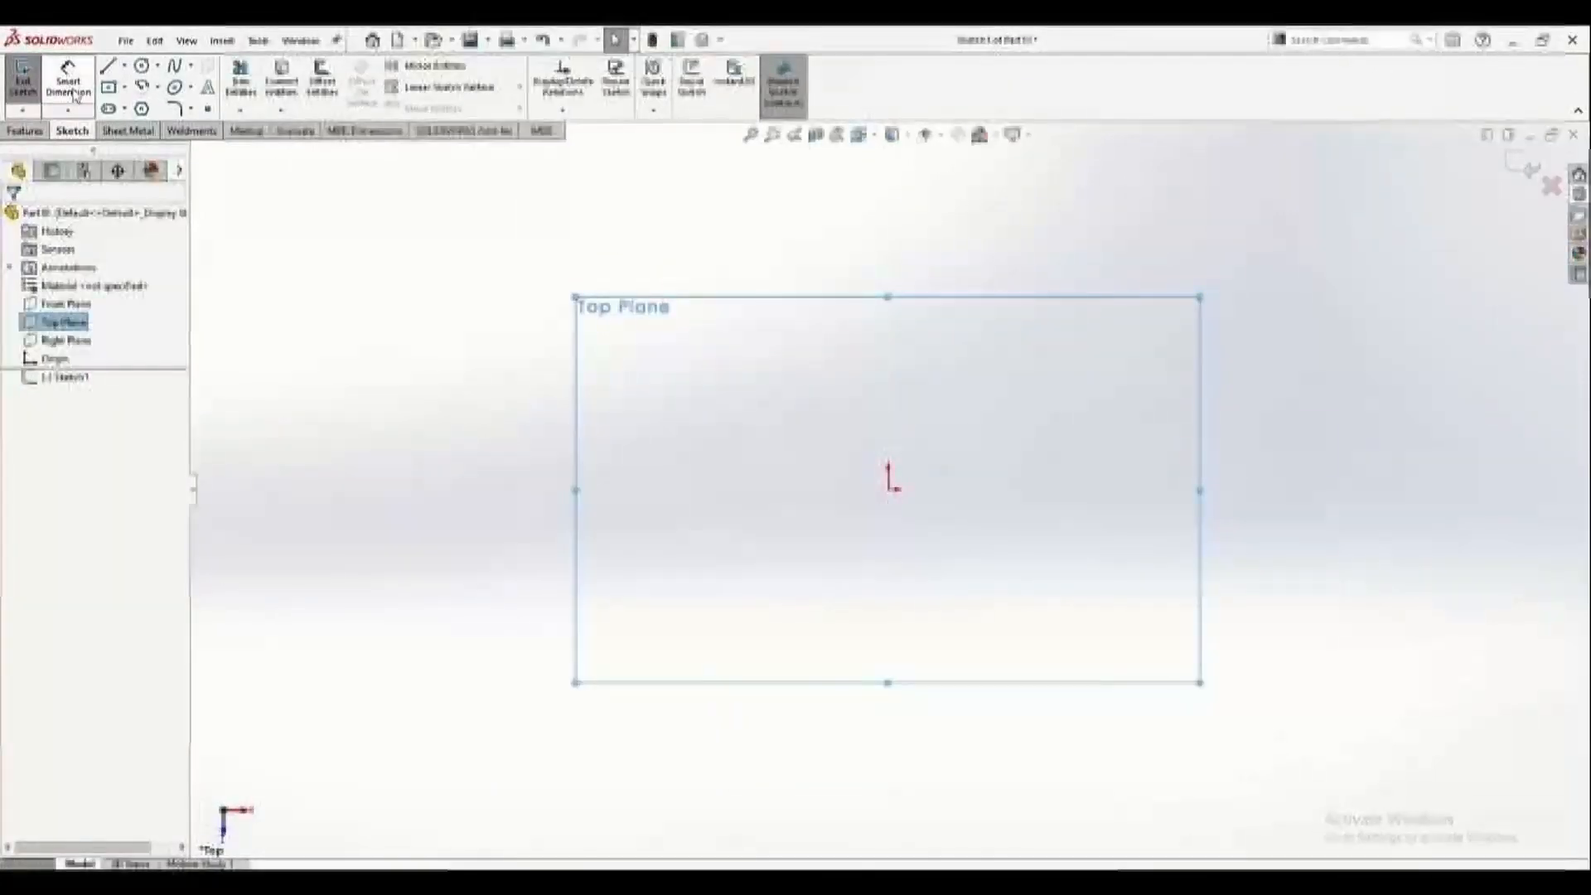
click(109, 86)
click(893, 491)
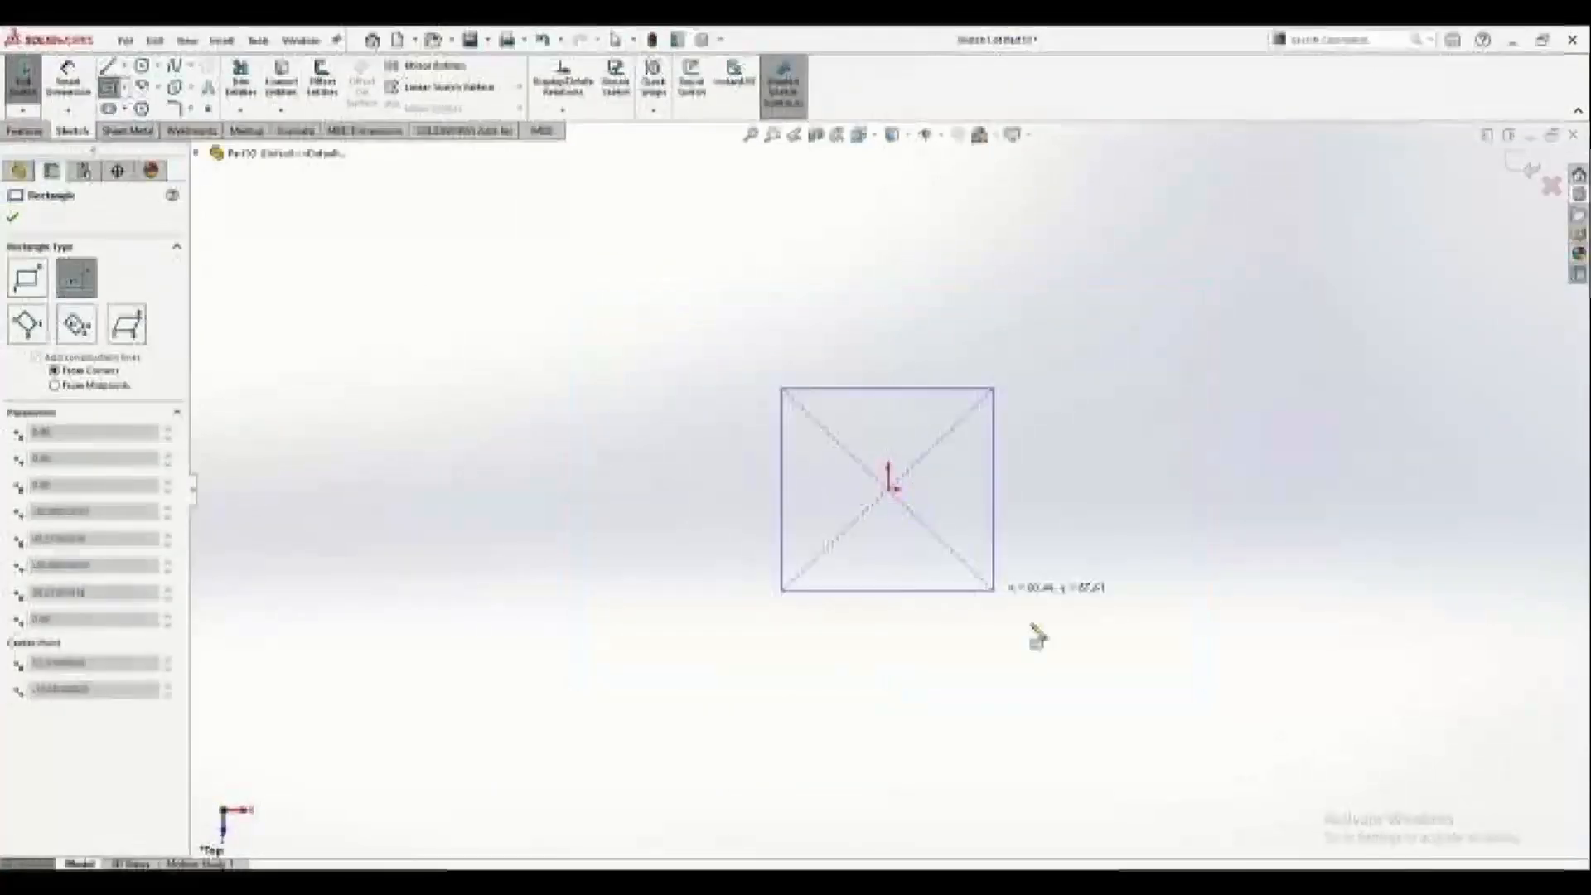
click(1322, 749)
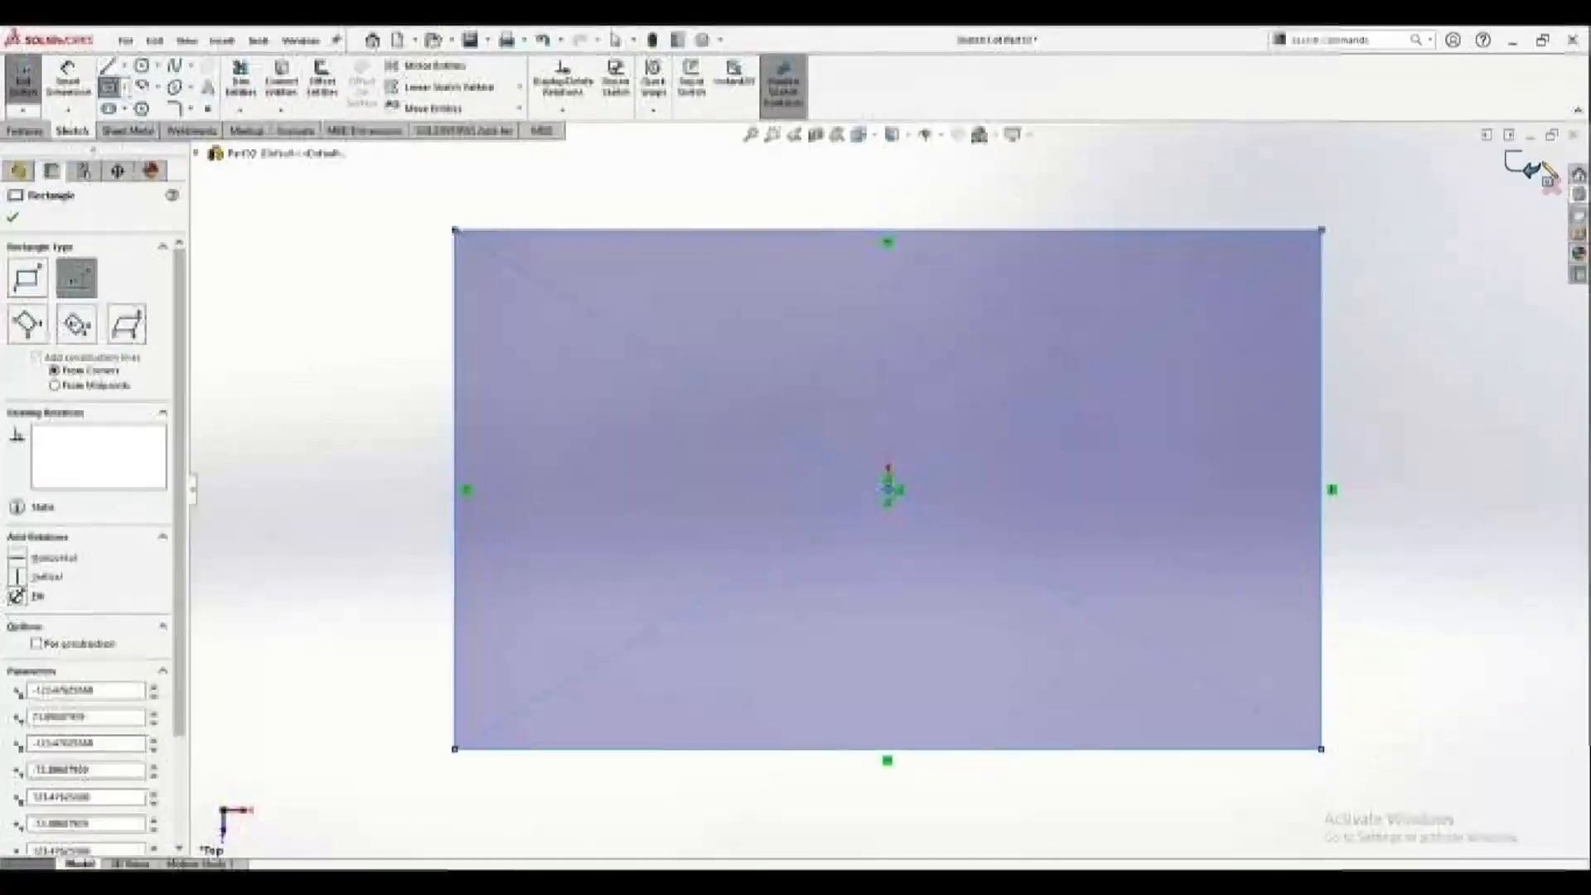
Extrude the rectangle as a Blind boss 10 mm deep to form the plate.
key(Escape)
key(e)
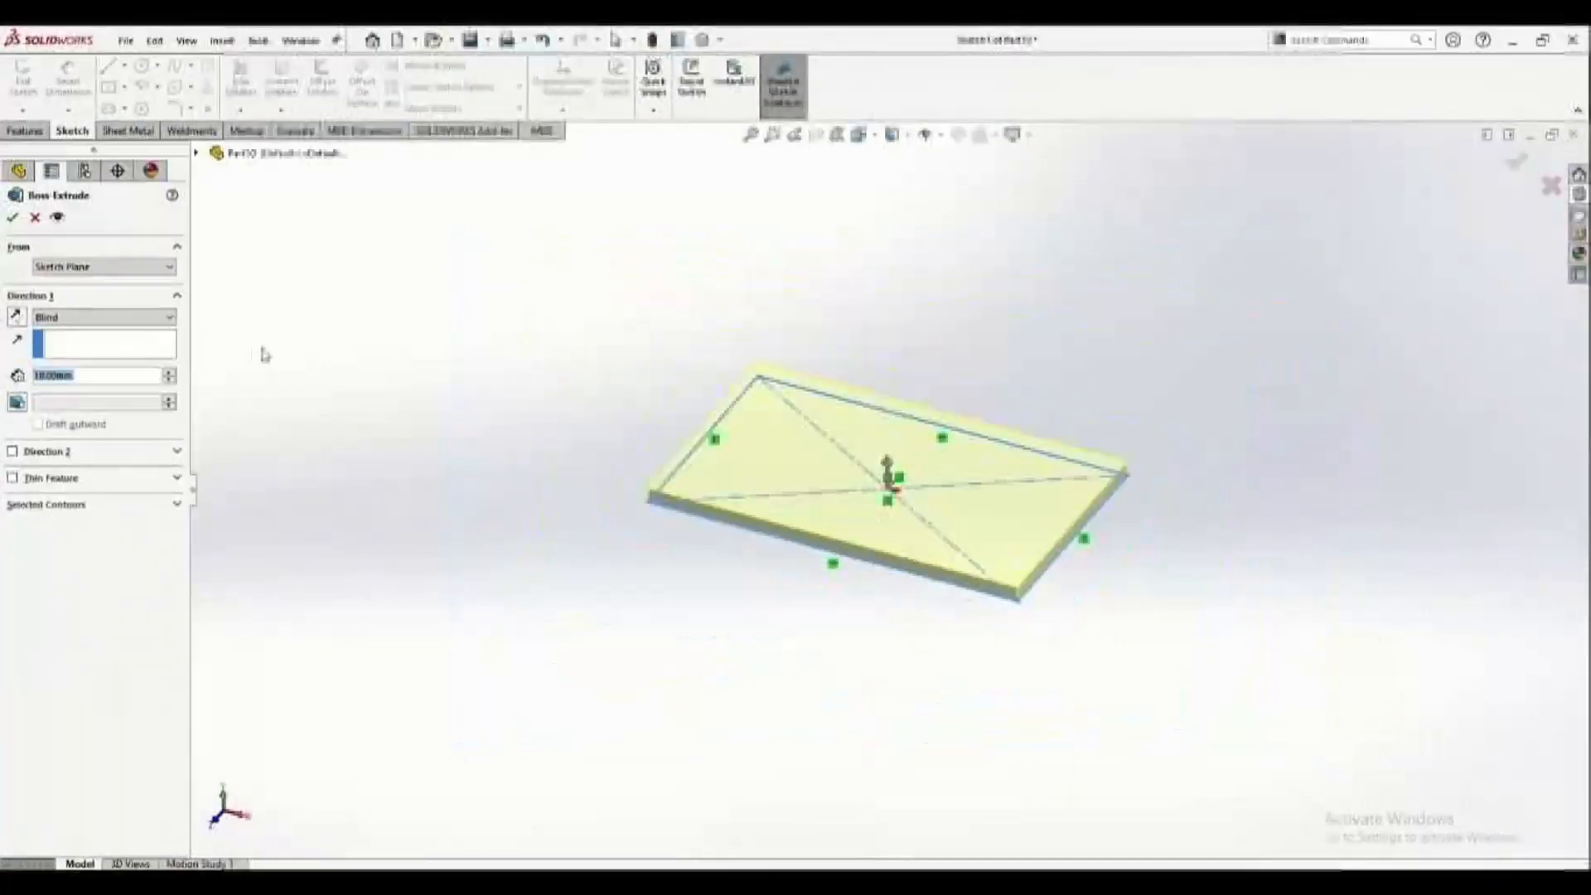
click(12, 218)
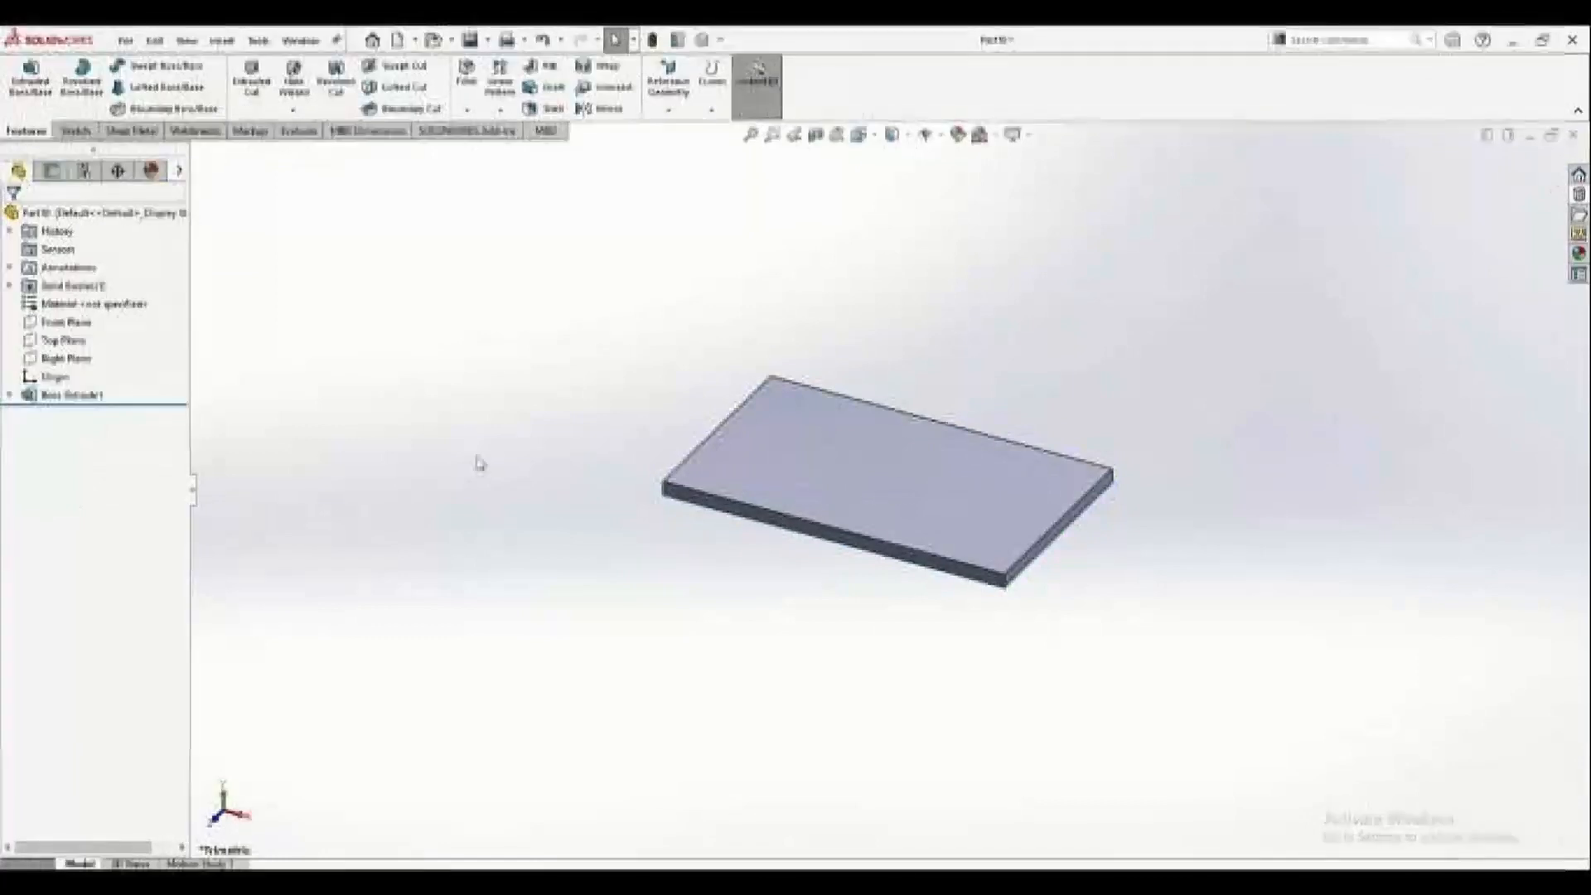
Insert the Logo library feature from the Sketches folder on the plate's upper face, referencing a short and a long edge.
click(1580, 197)
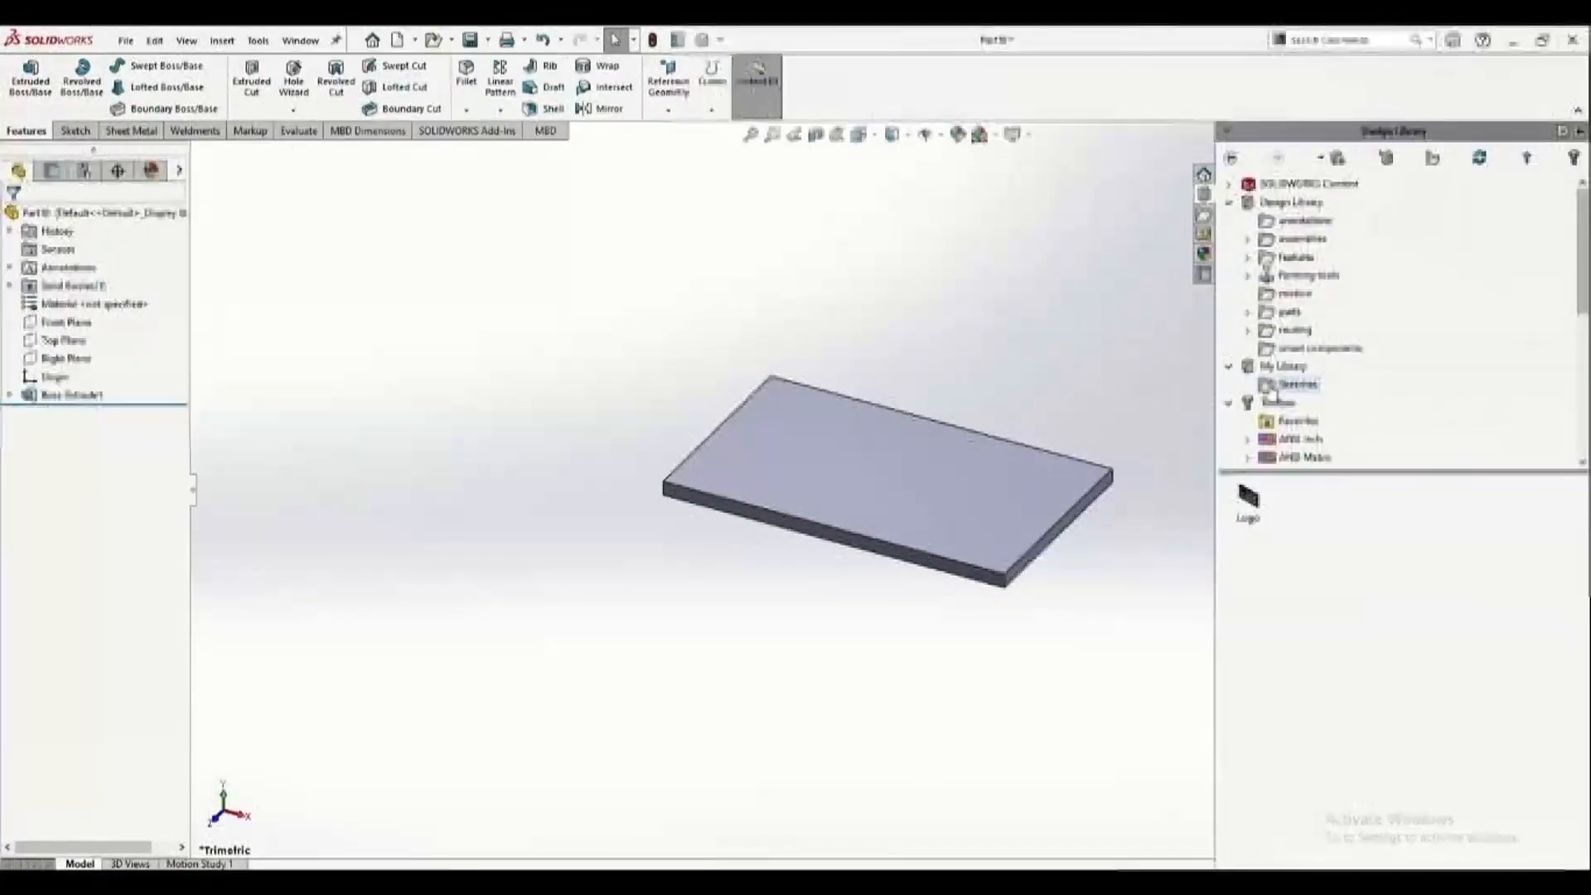
drag(1249, 507, 932, 489)
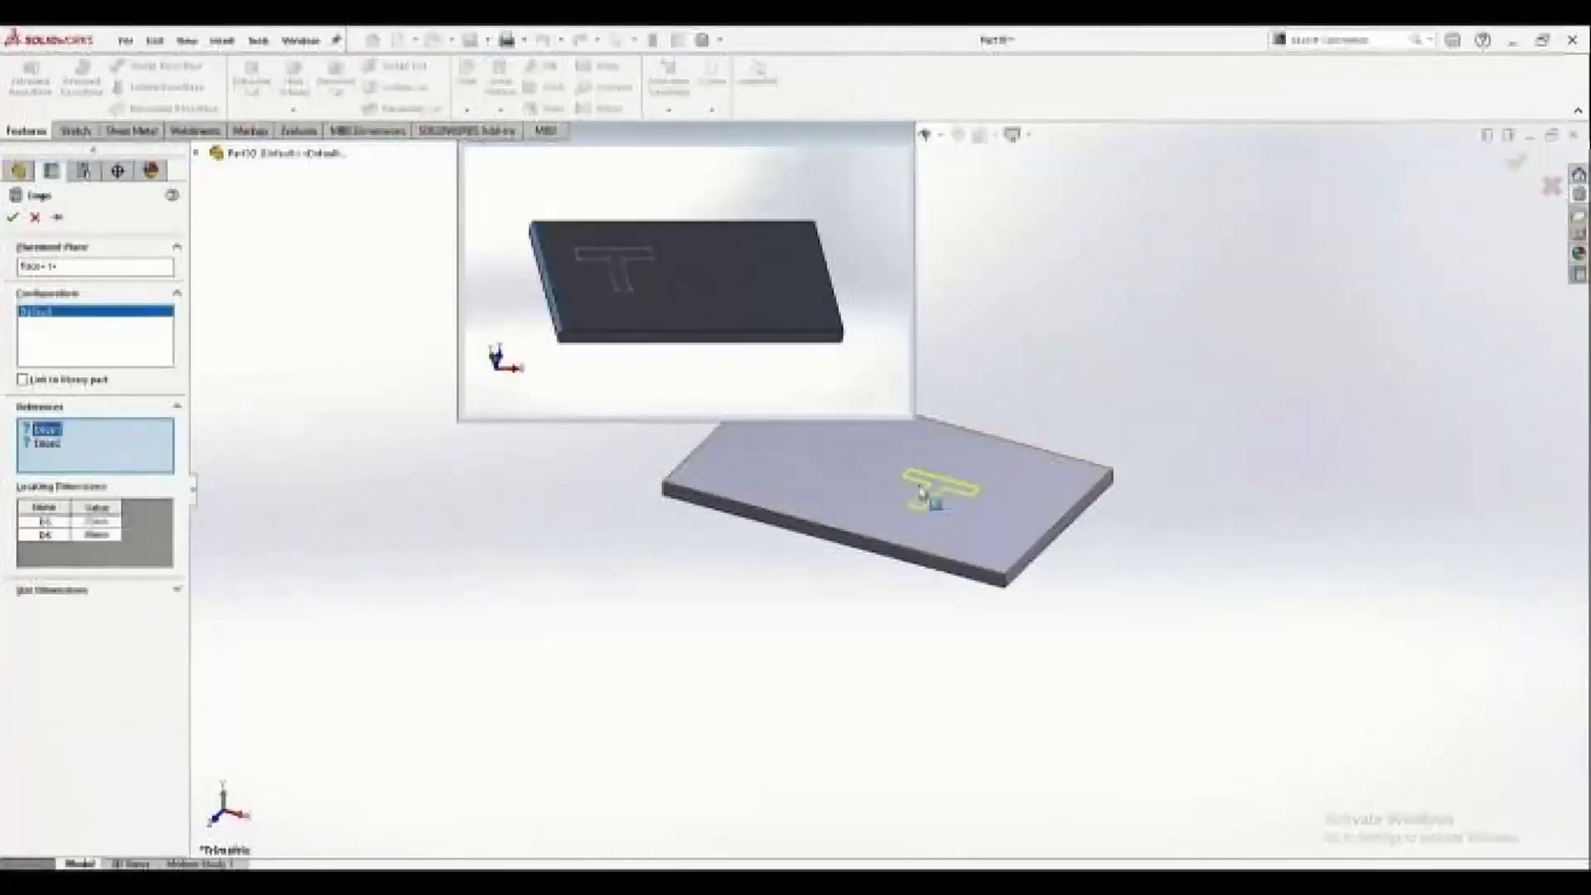
scroll(947, 490, down, 4)
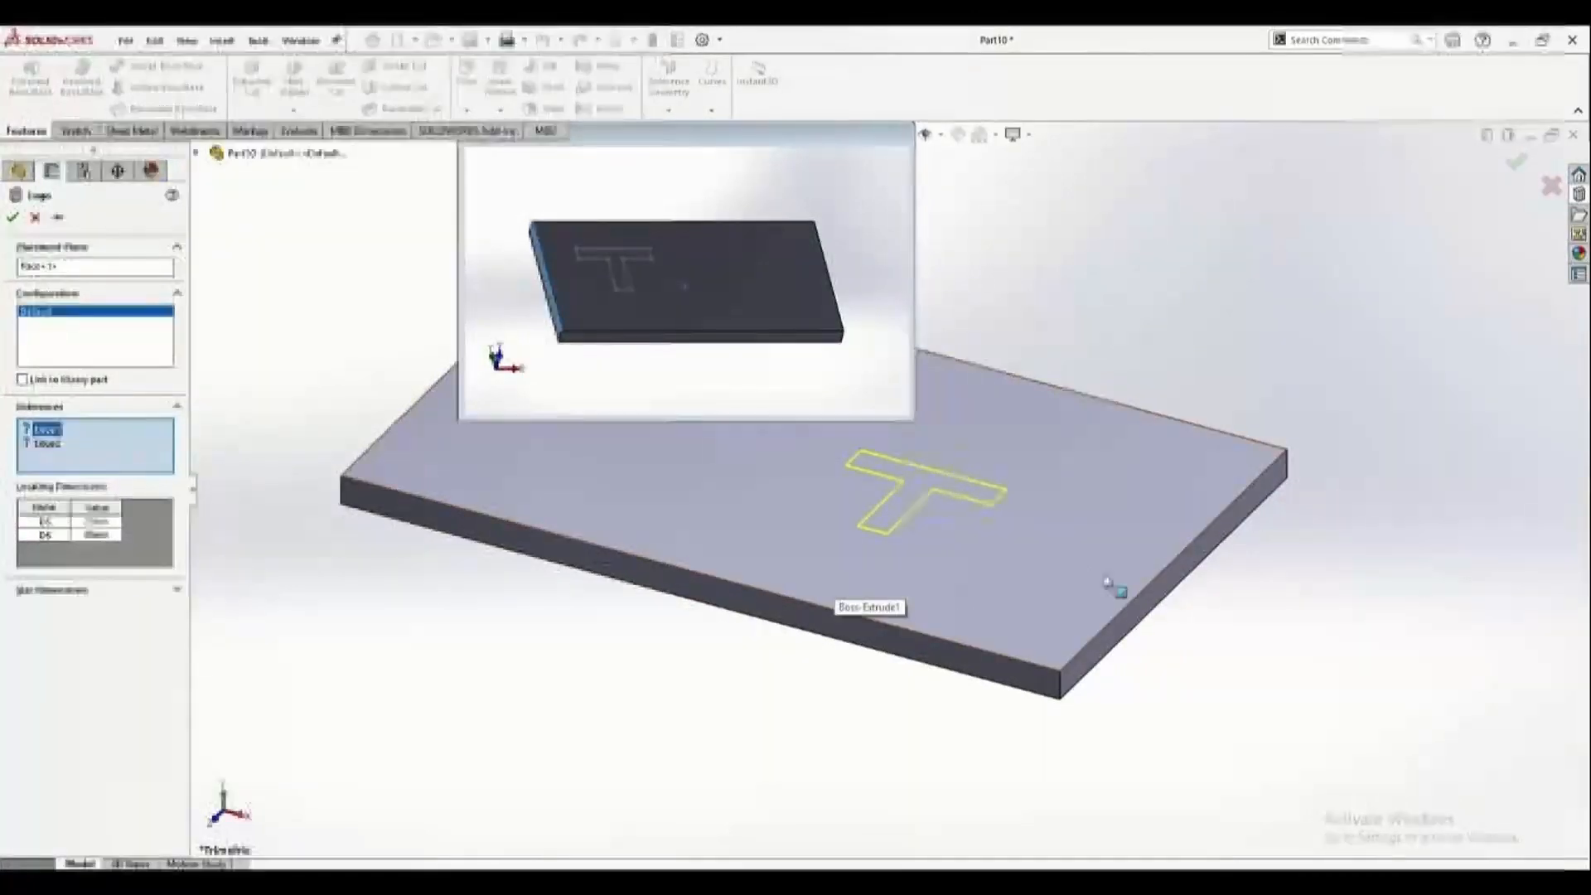
click(965, 651)
middle_drag(1002, 658, 730, 667)
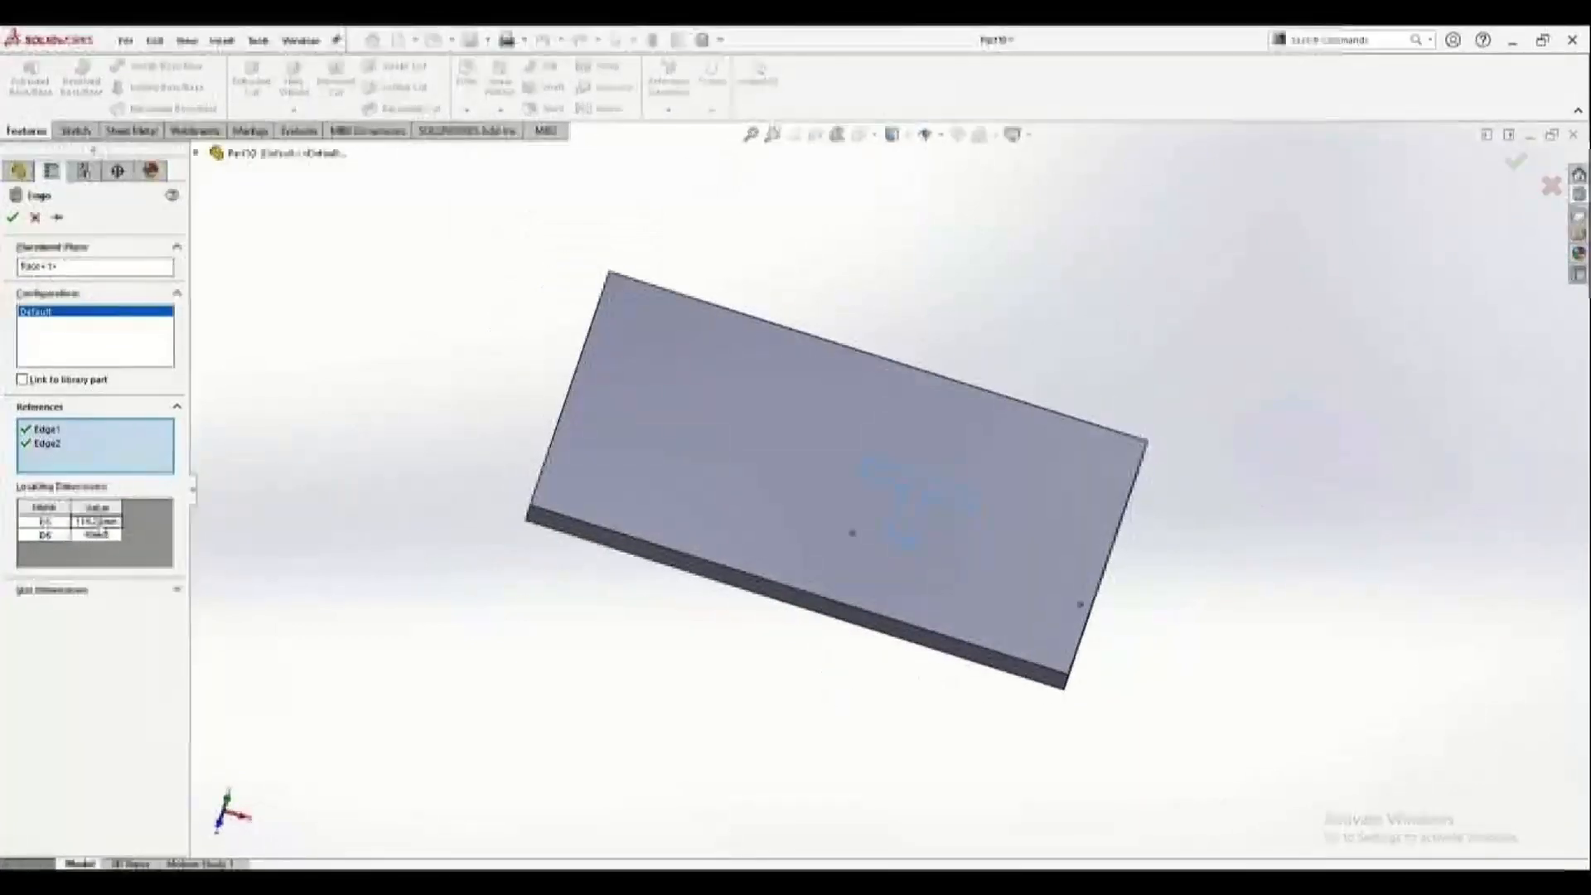
Set the Logo's locating dimensions to 100 mm for D5 and 50 mm for D6.
click(97, 521)
text(100)
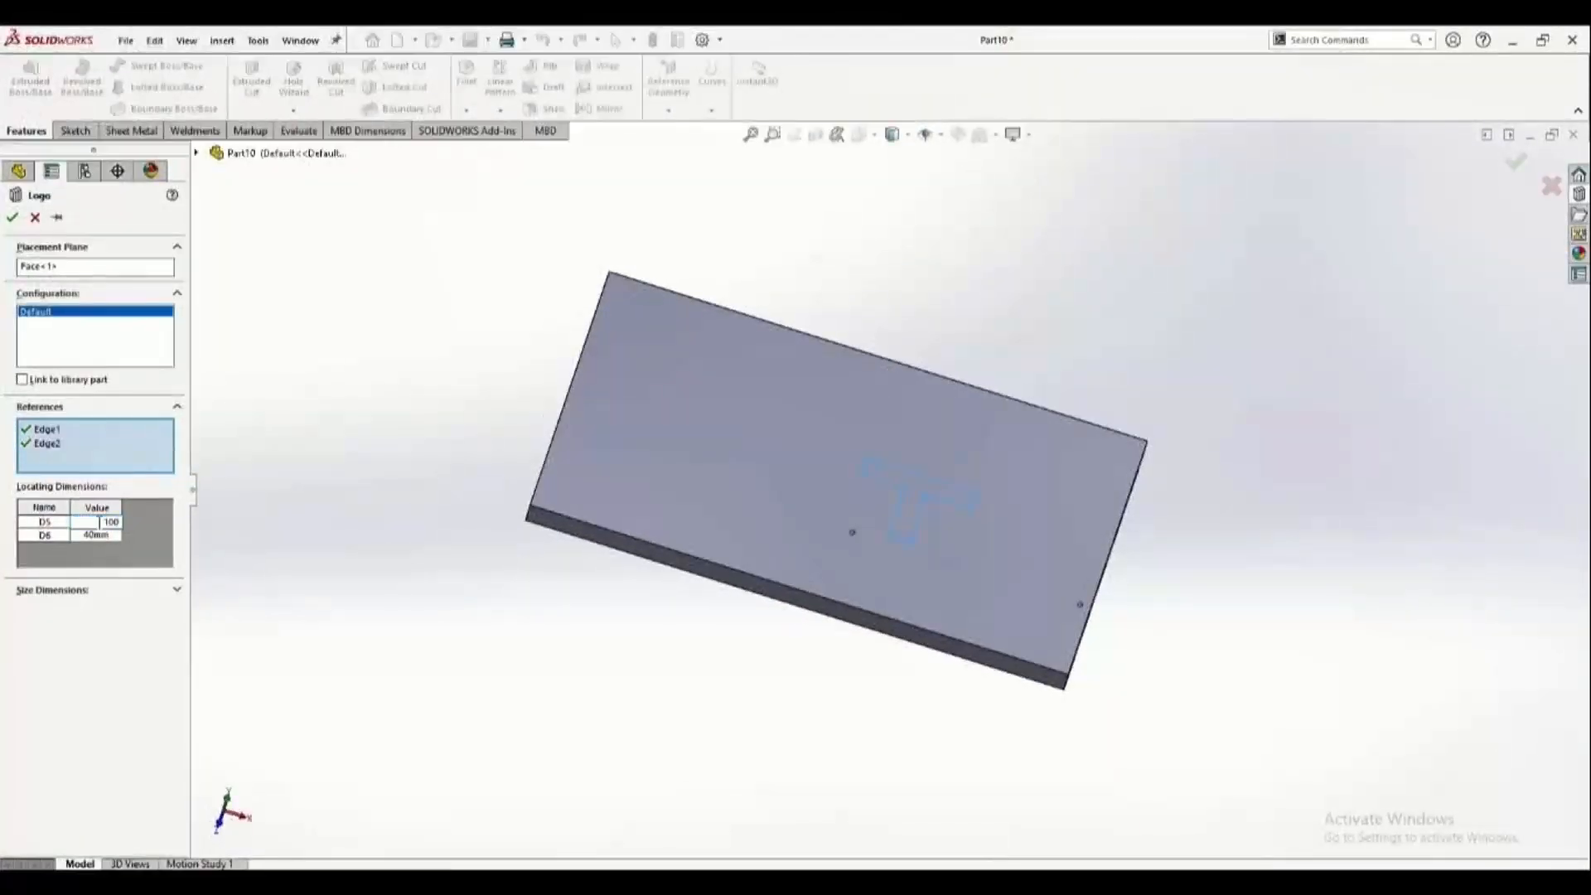
key(Return)
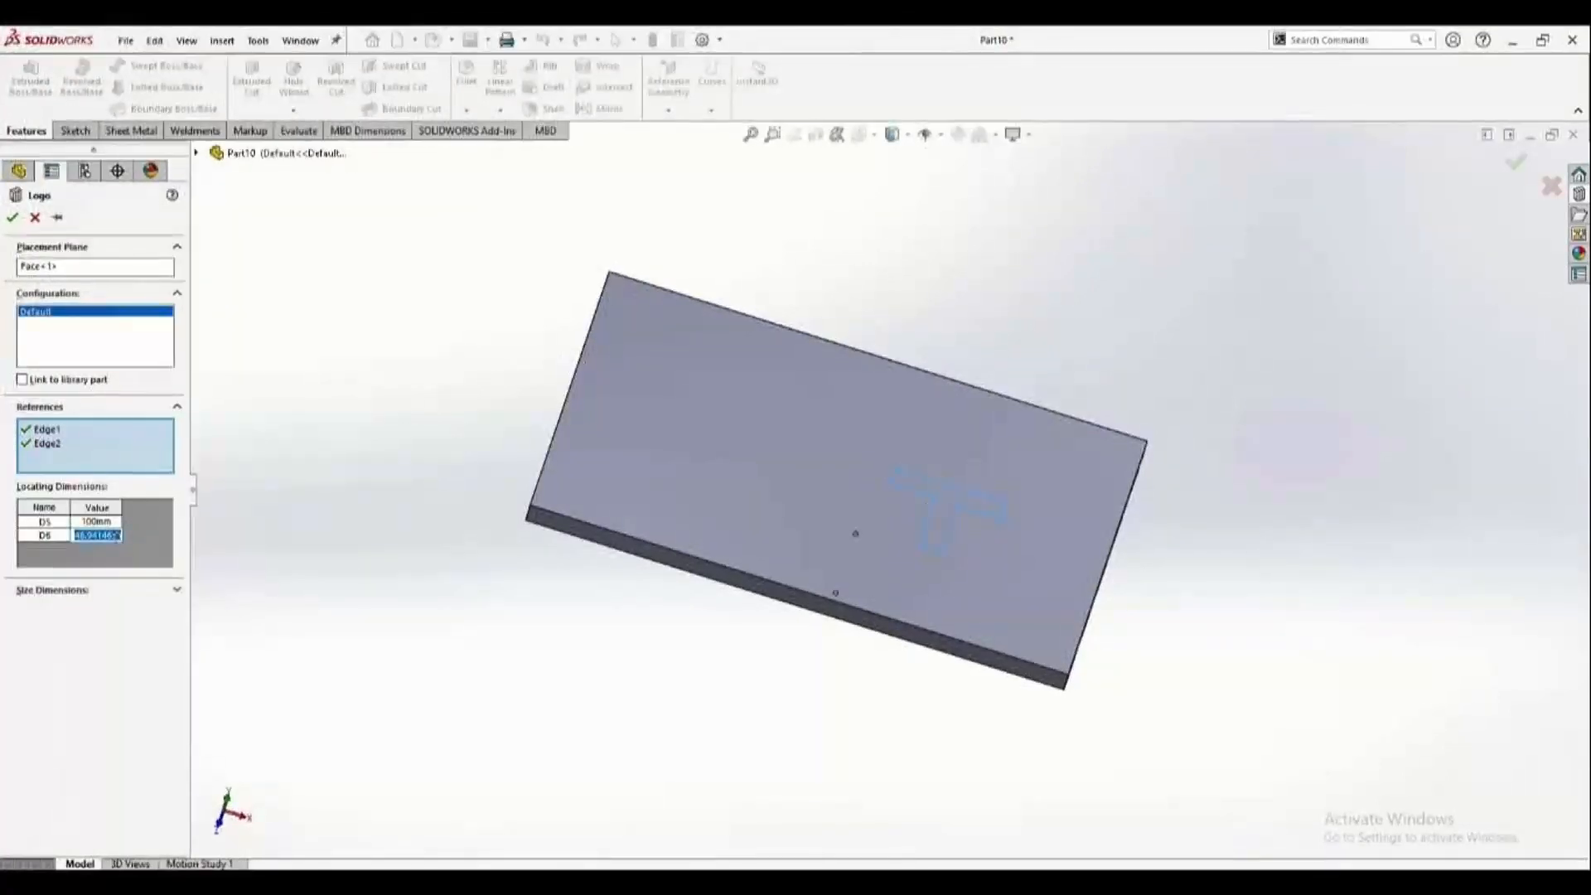
text(50)
key(Return)
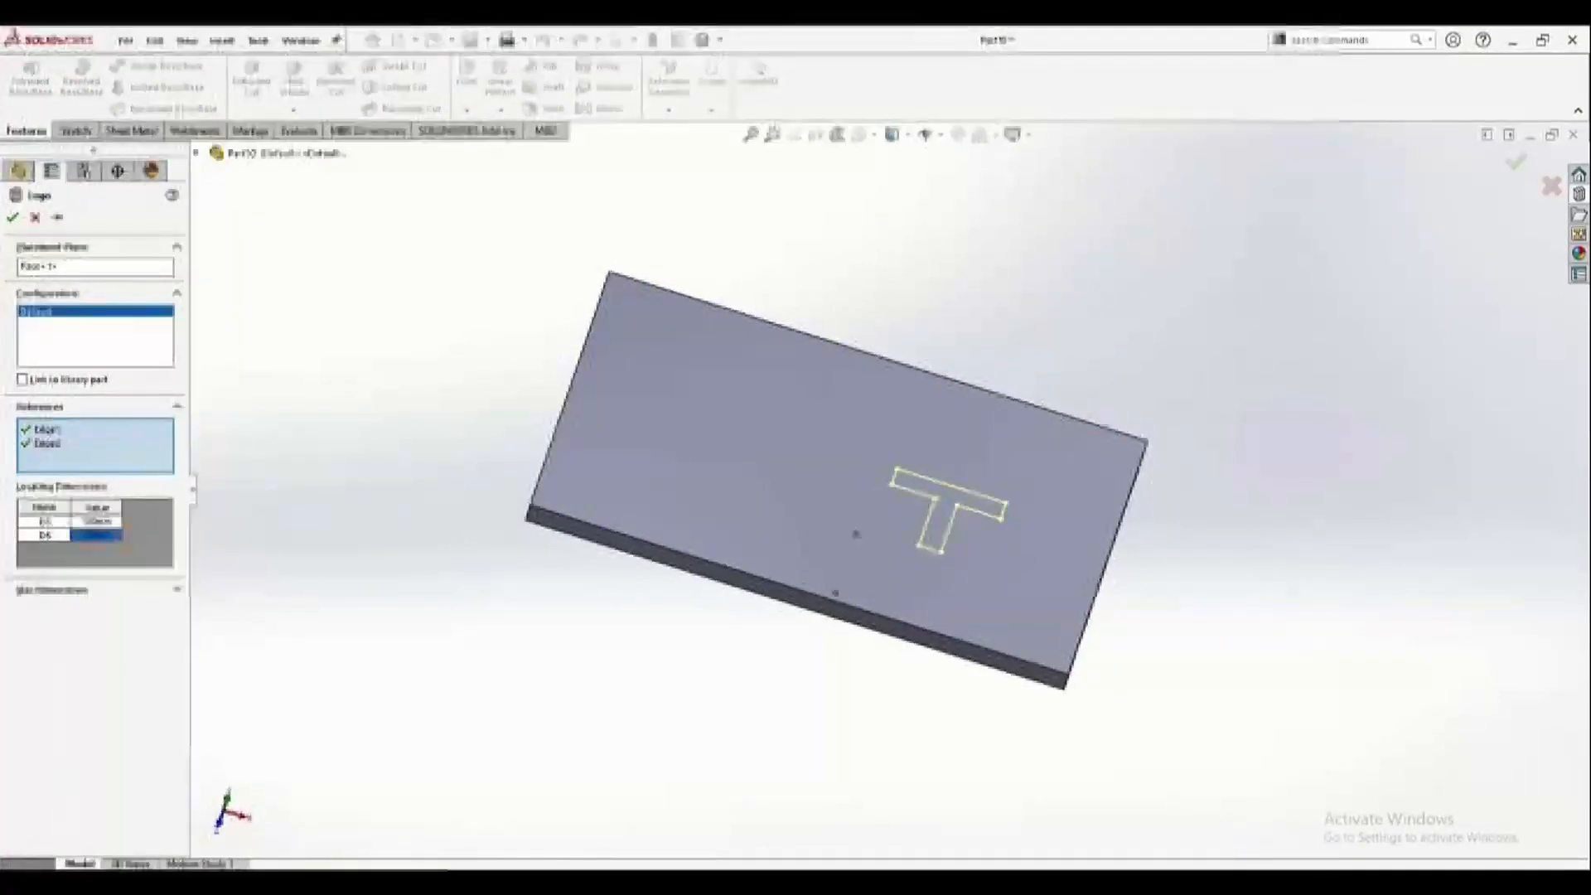
Override the Logo's size dimensions with D1 at 40 mm and D2 at 50 mm, and accept the placement.
click(43, 591)
click(43, 607)
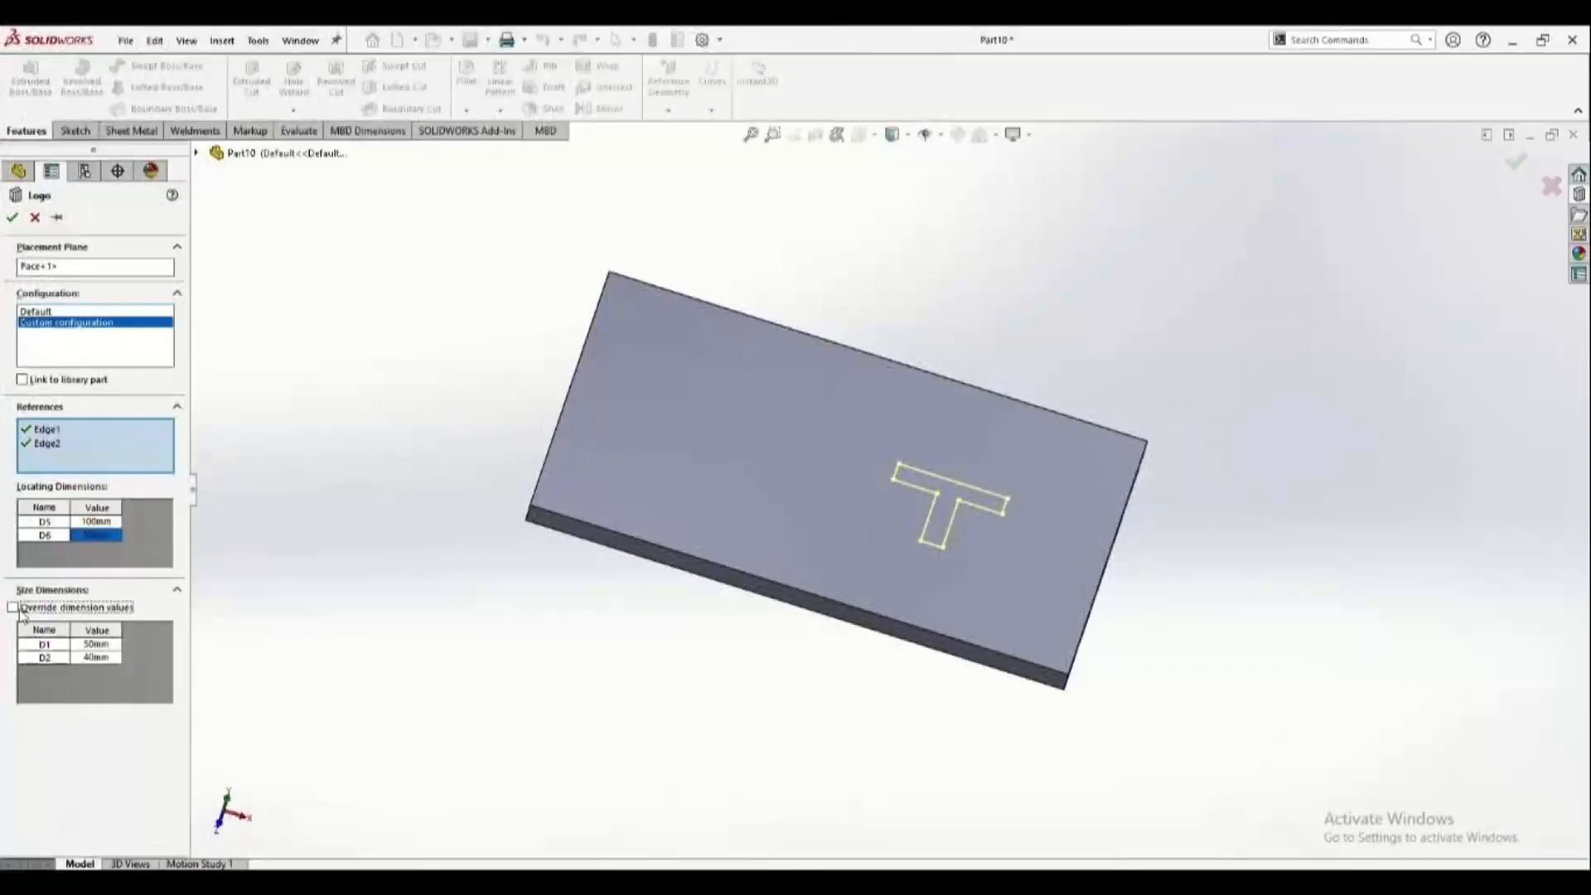
click(98, 645)
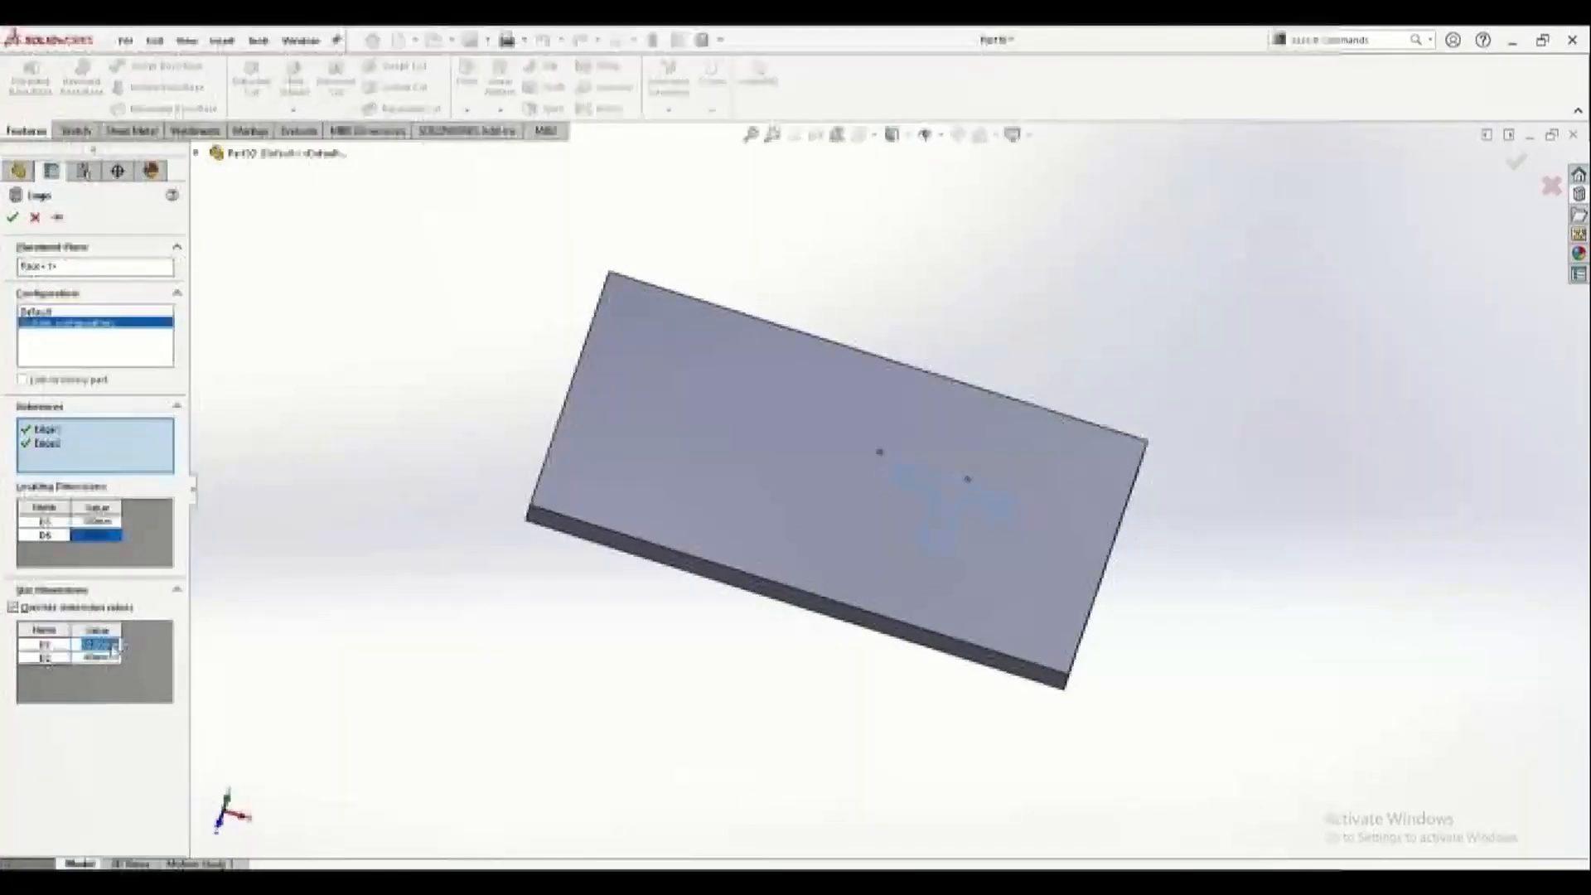
text(40)
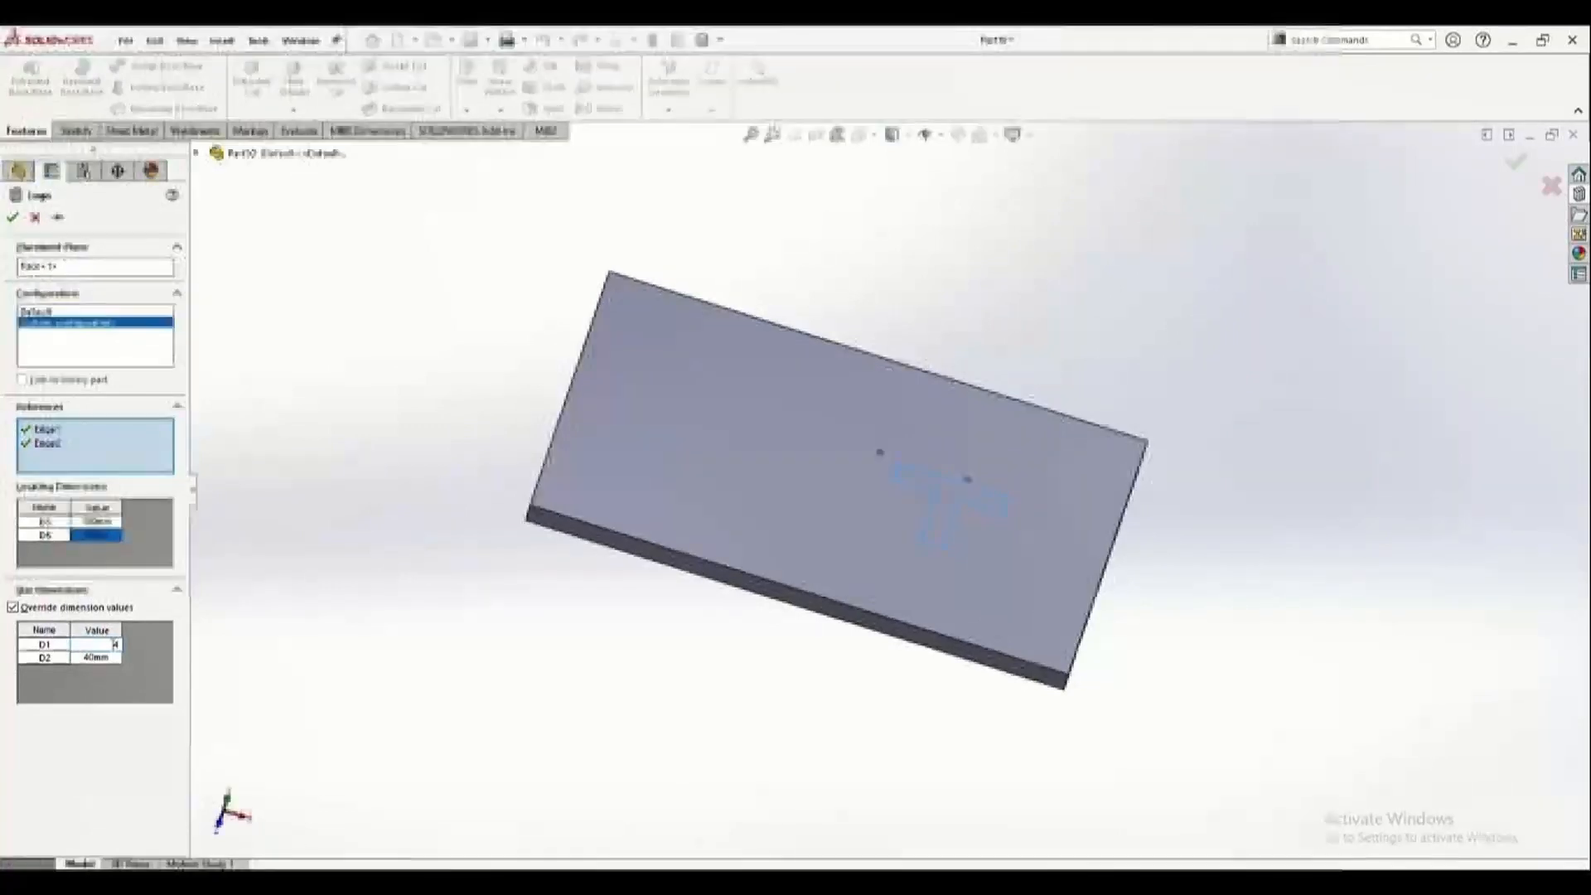
key(Return)
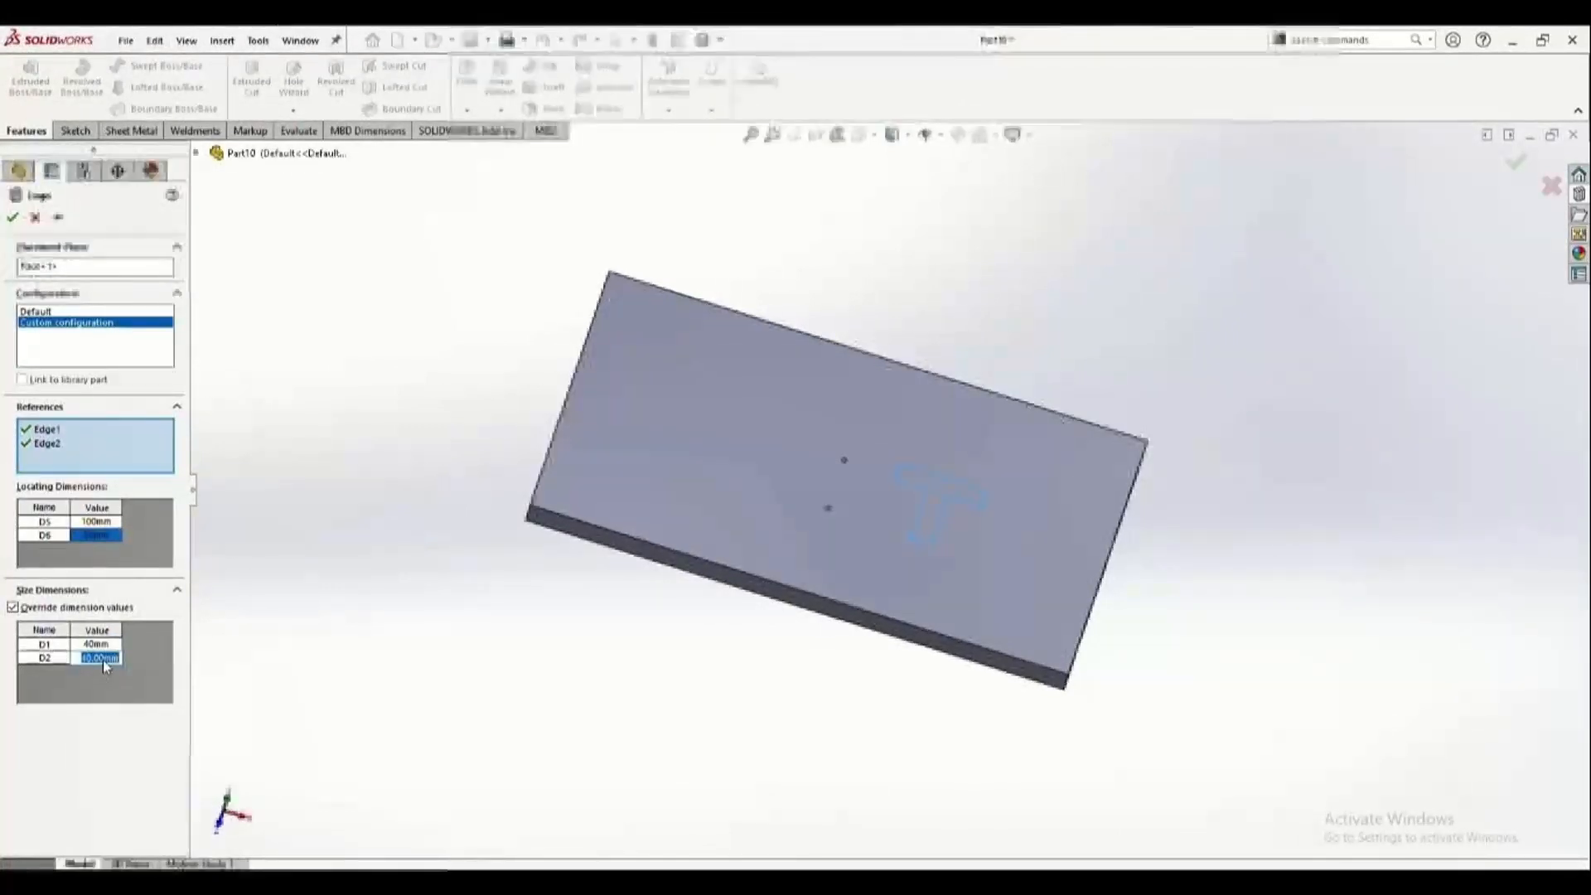
text(50)
key(Return)
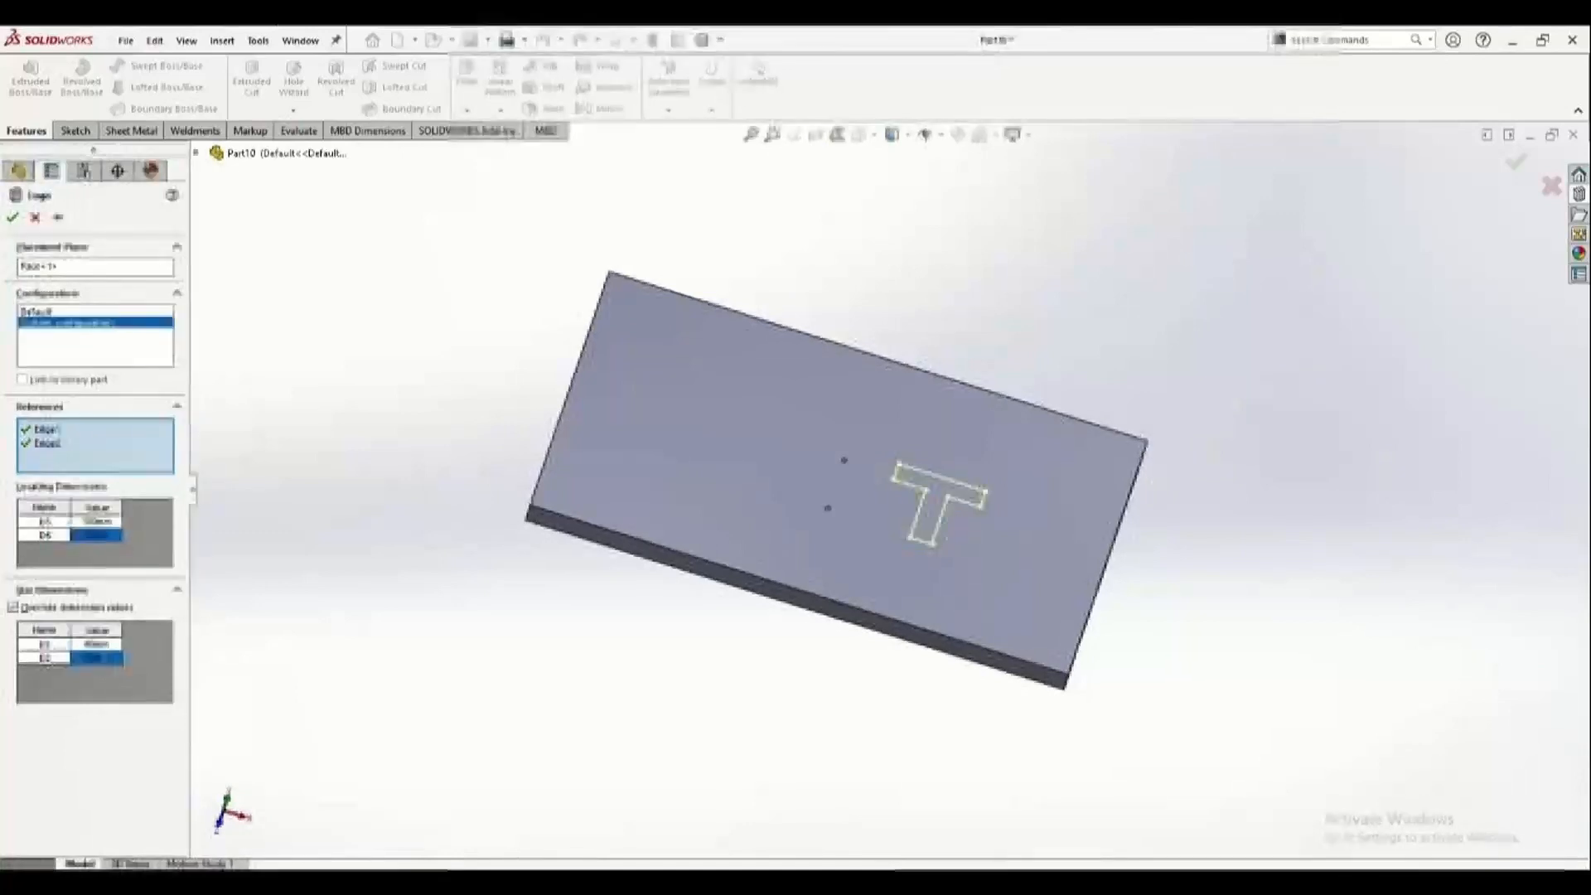
click(13, 218)
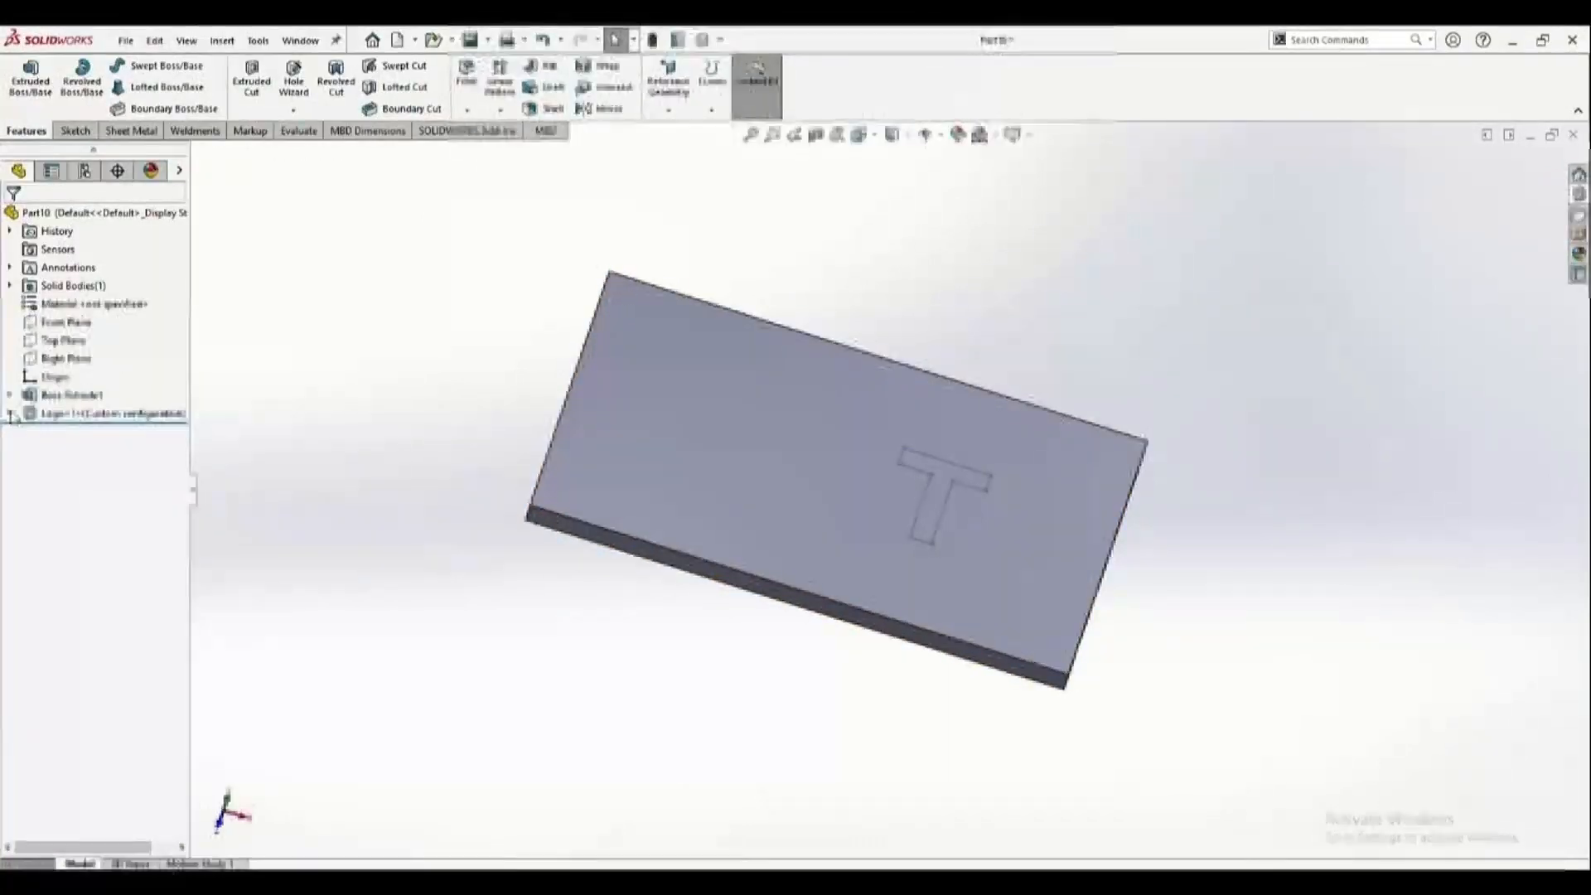
Extrude the inserted Logo's T sketch as a 10 mm Blind boss merged with the plate.
click(89, 433)
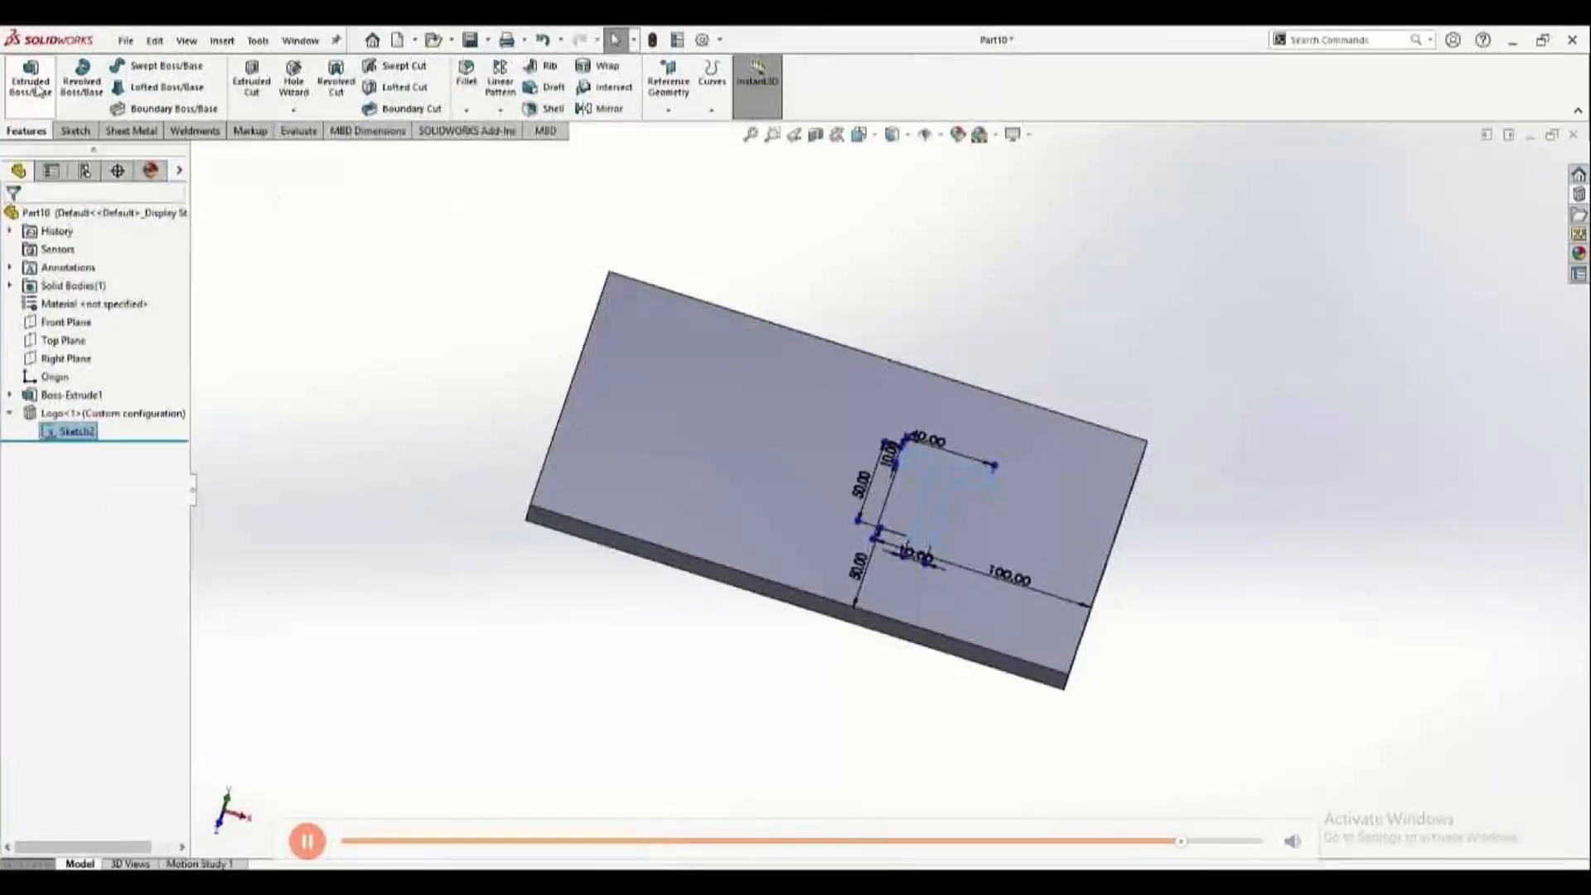
click(38, 90)
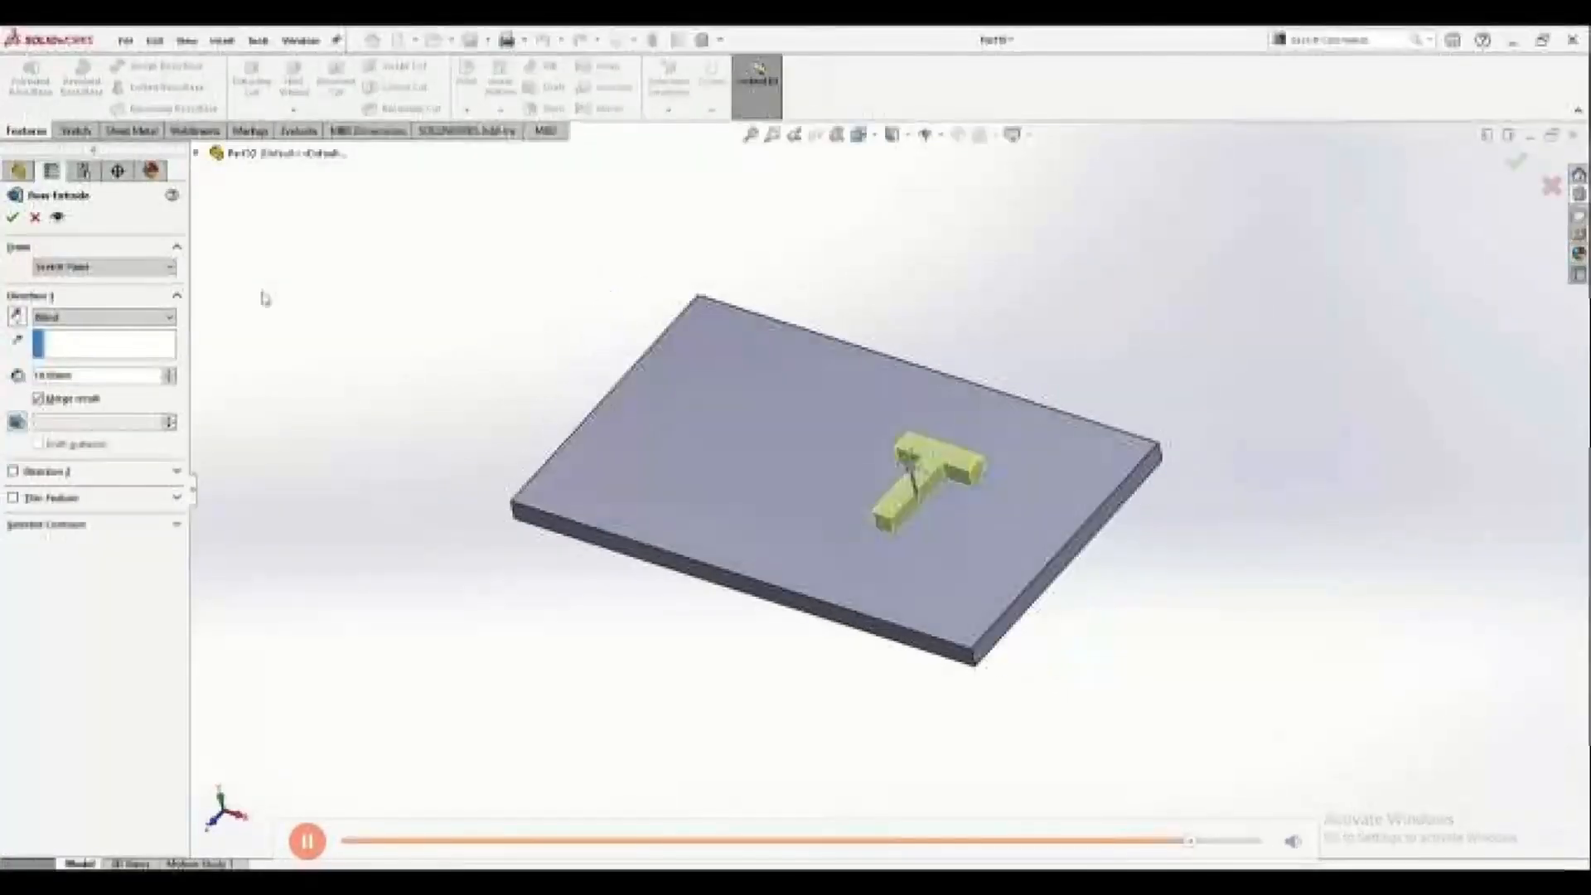
click(12, 217)
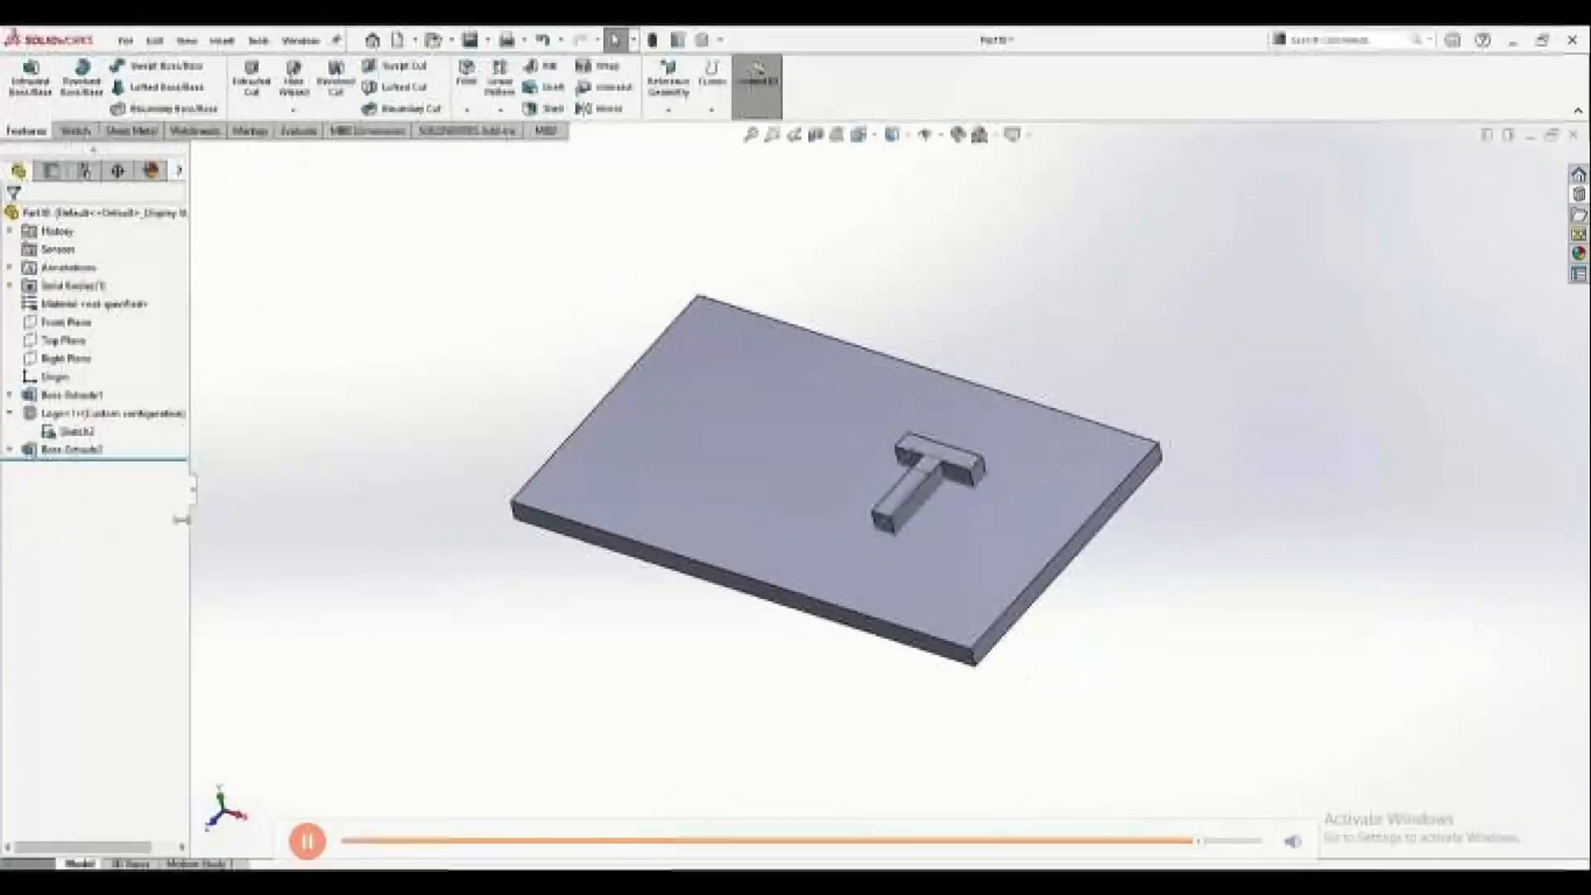
click(86, 433)
click(107, 410)
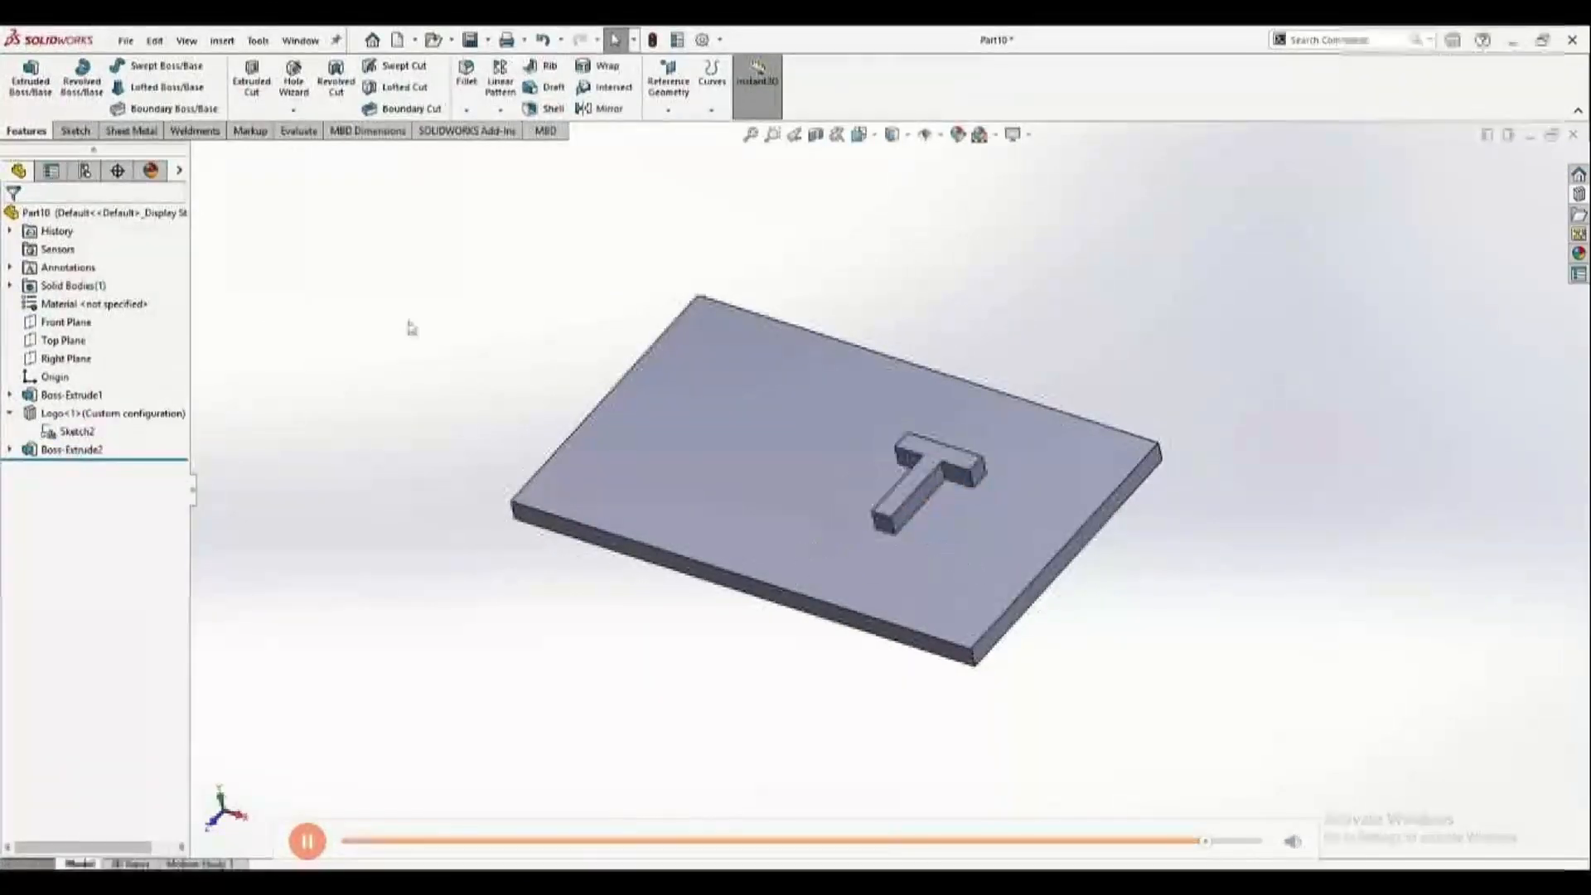
In Part11, select the small rounded plate's extrusion, its M3 countersunk hole and the linear hole pattern together.
scroll(1077, 492, down, 5)
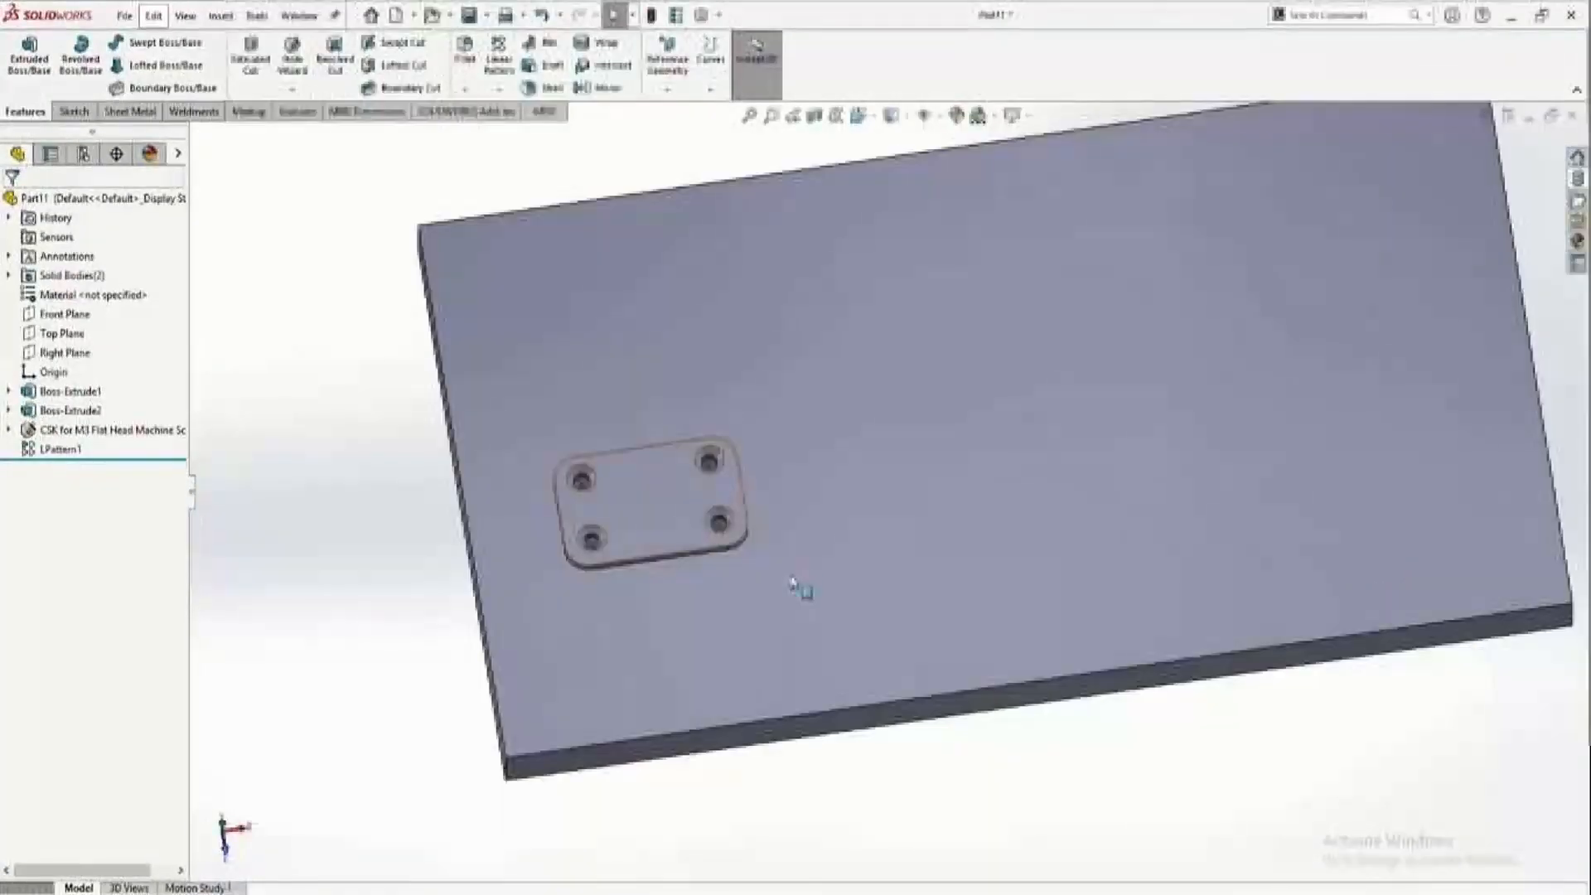
scroll(792, 585, up, 2)
click(71, 410)
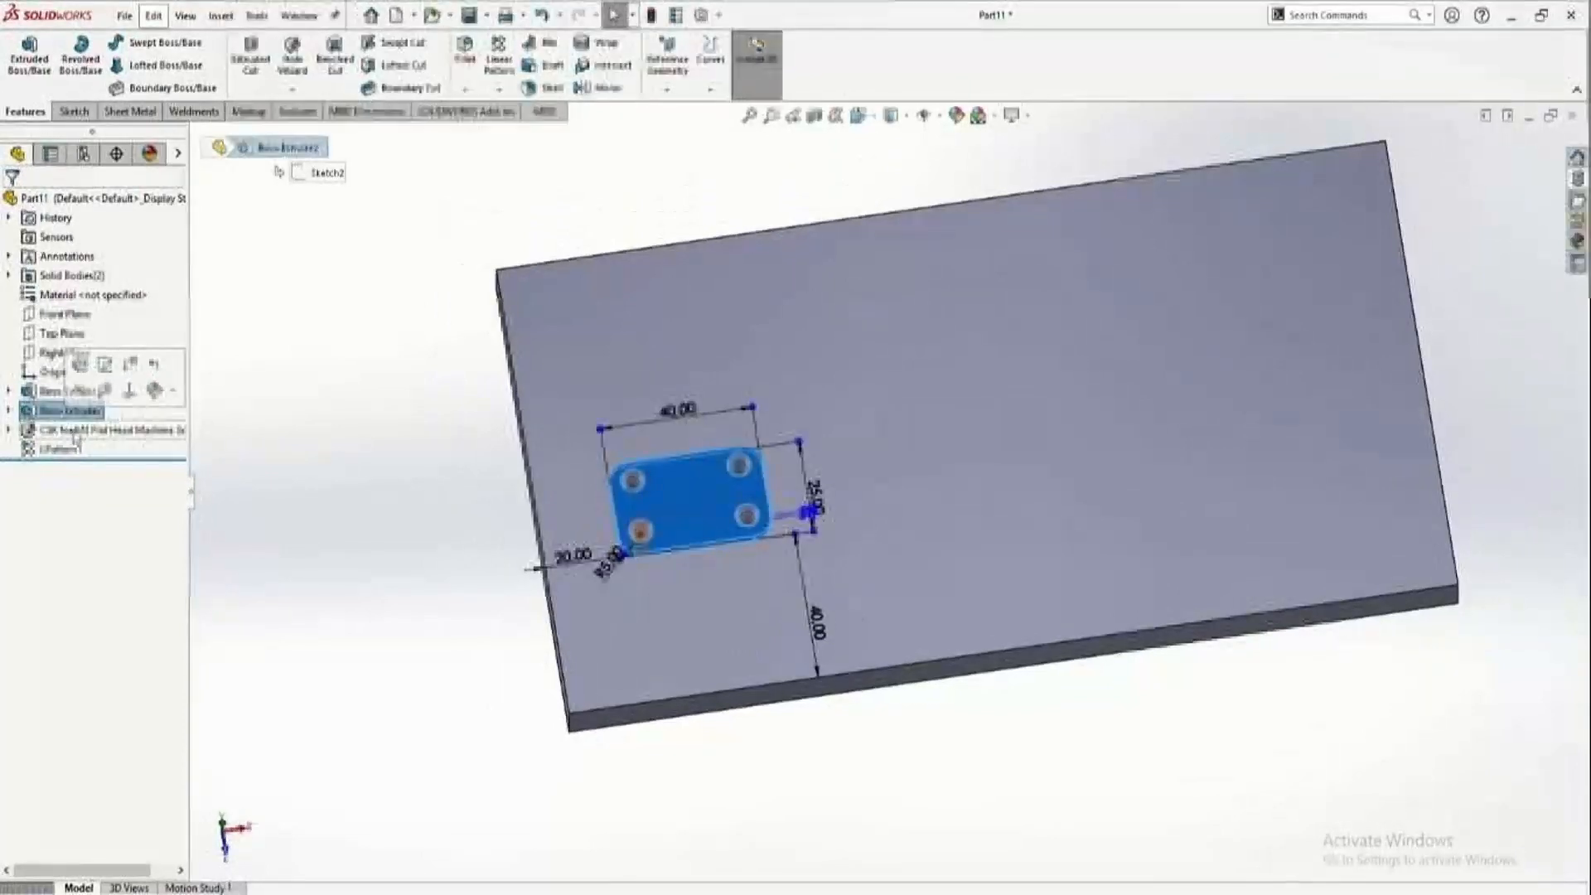
click(76, 433)
click(66, 452)
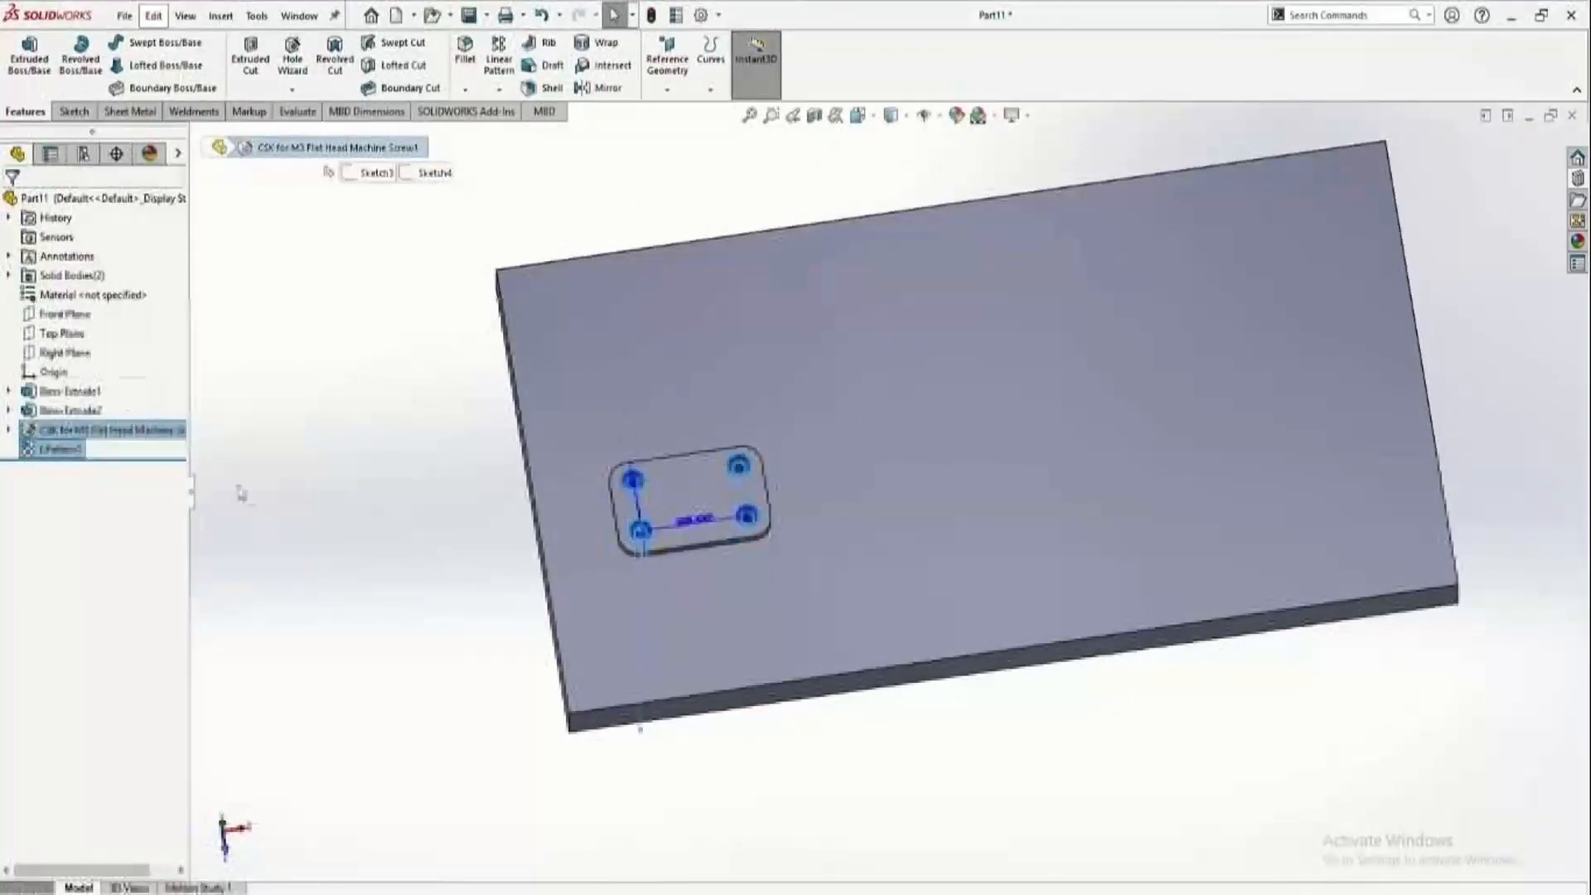
click(50, 412)
ctrl+click(49, 430)
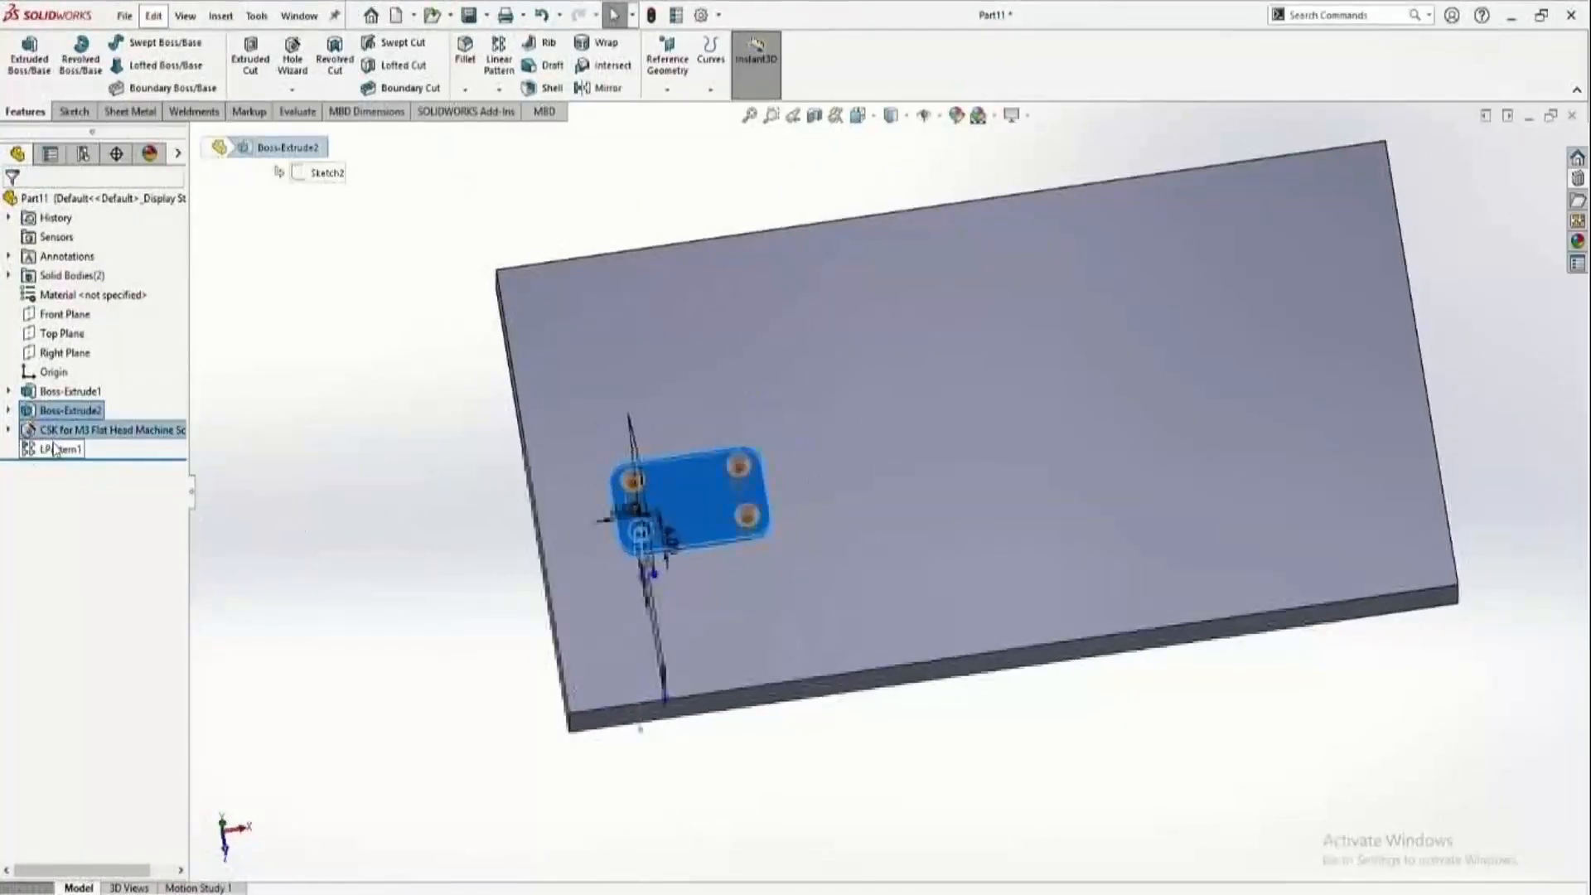
ctrl+click(54, 448)
Start saving the selected features under a new file, with Lib Feat Part (*.sldlfp) as the file type.
click(124, 16)
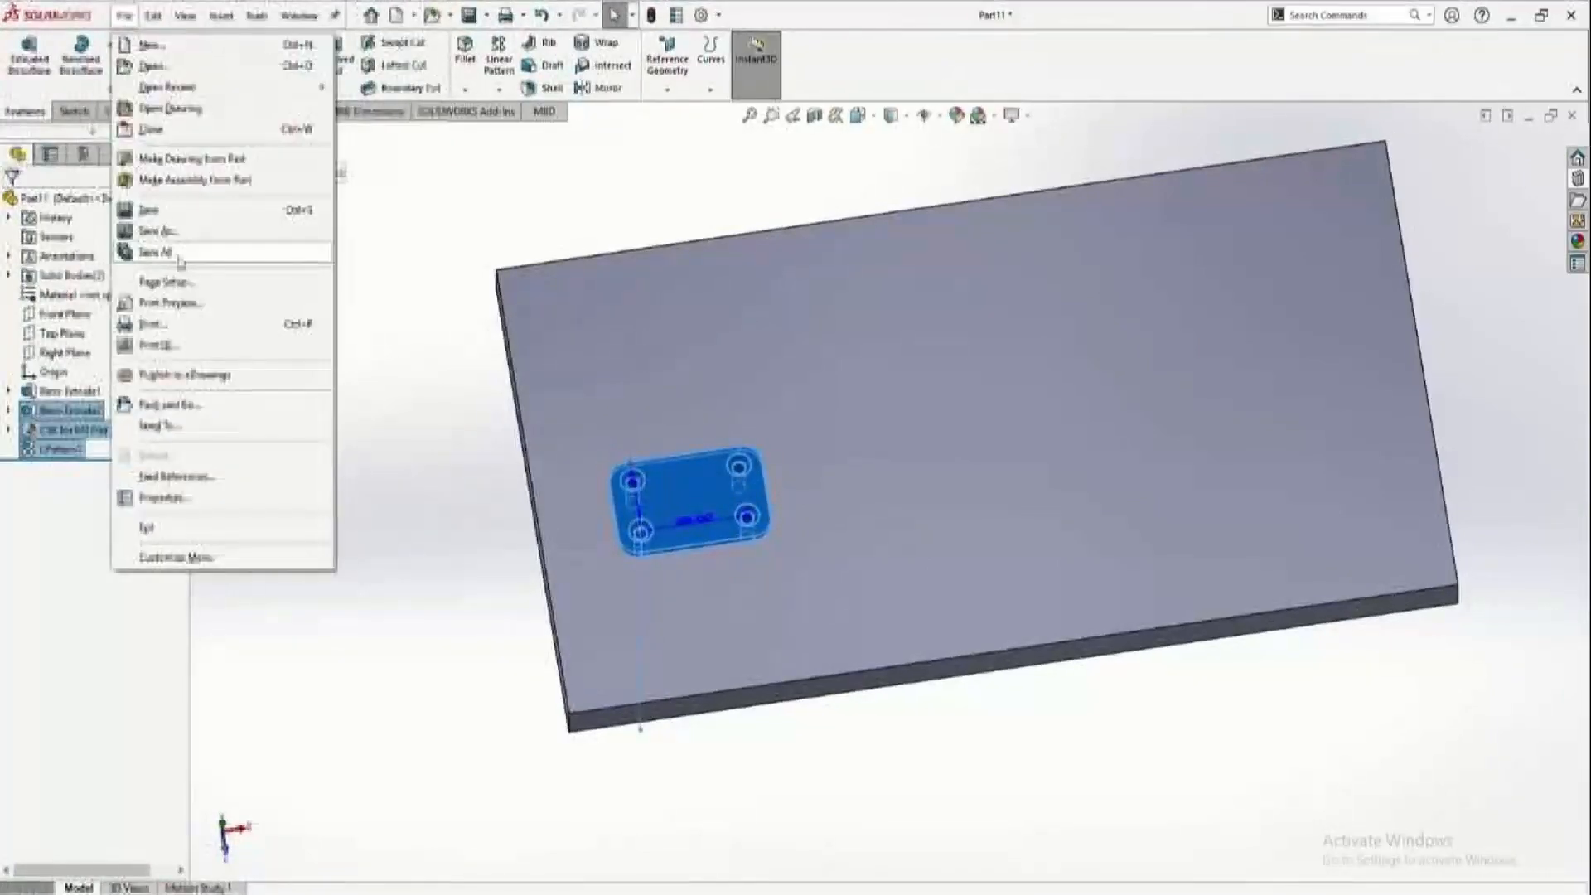
click(157, 231)
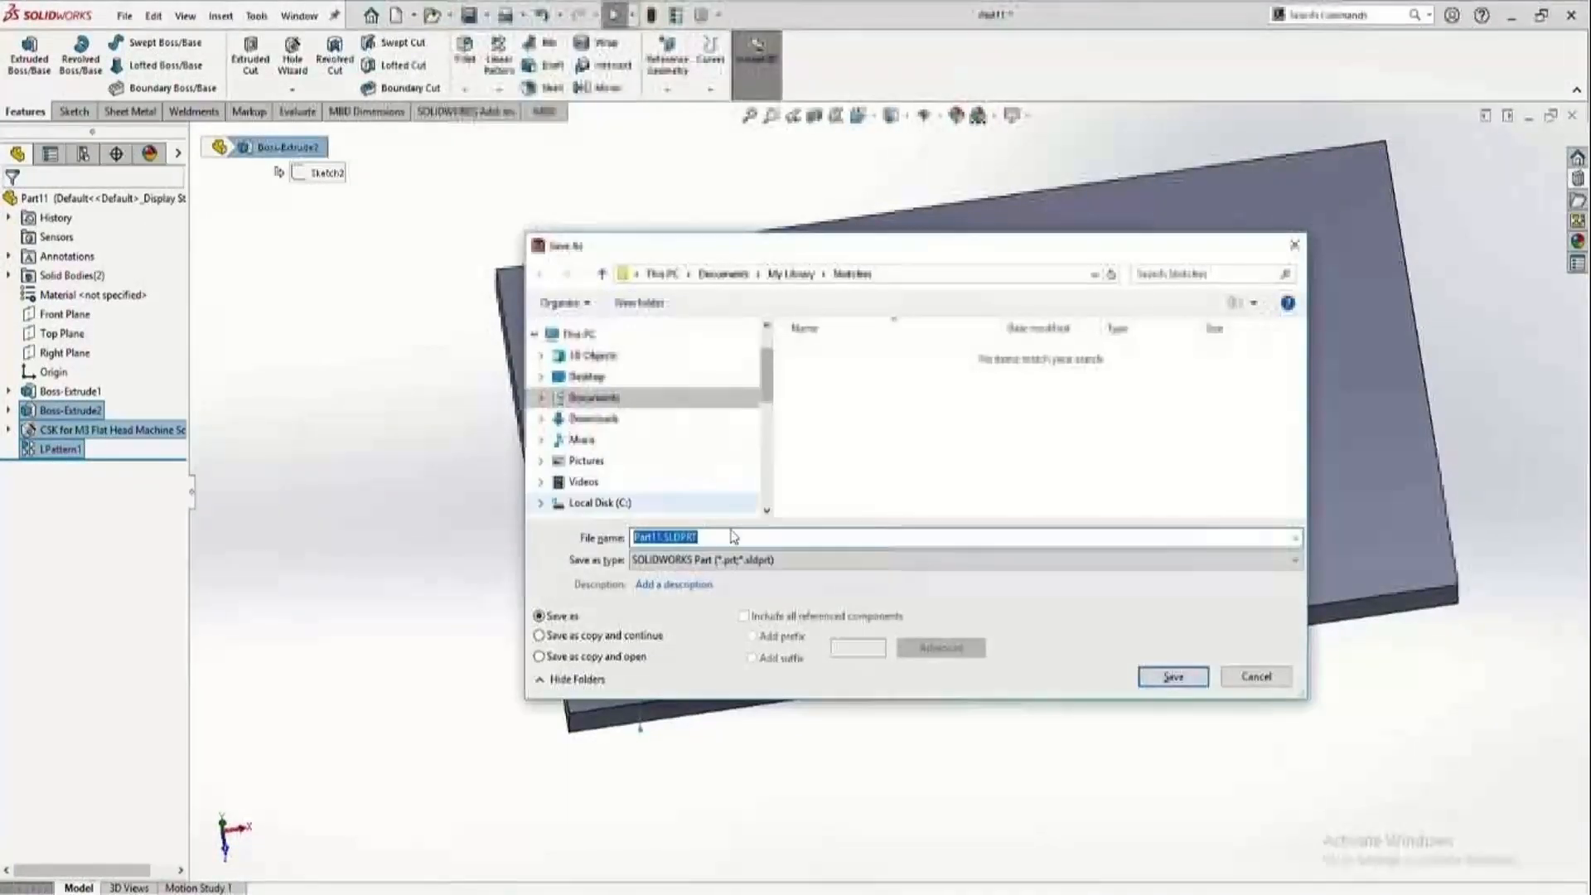
click(729, 560)
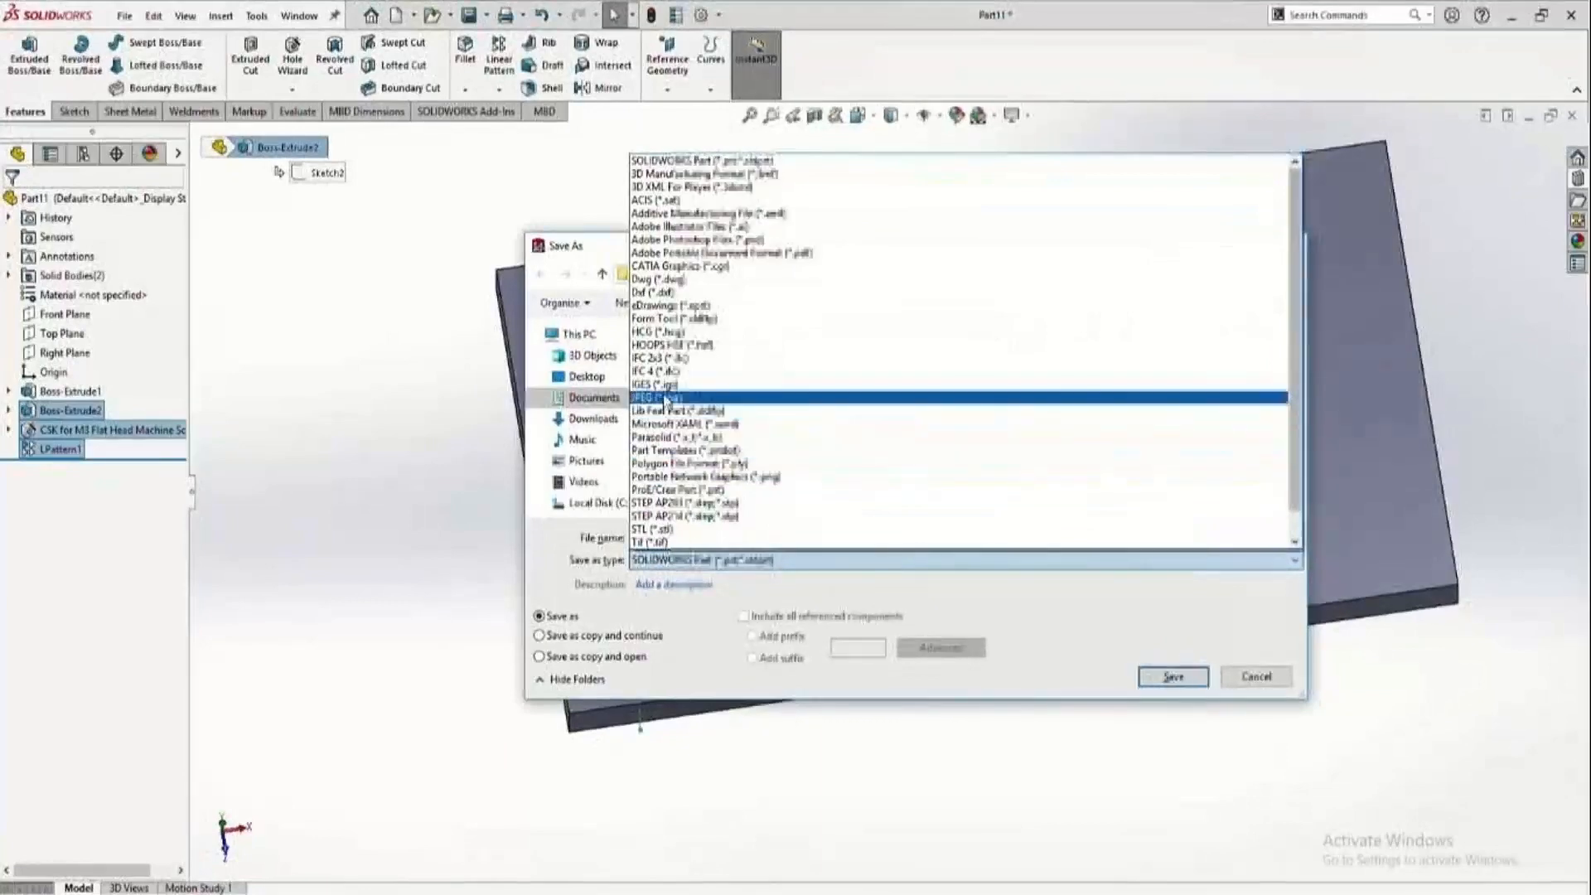
click(671, 410)
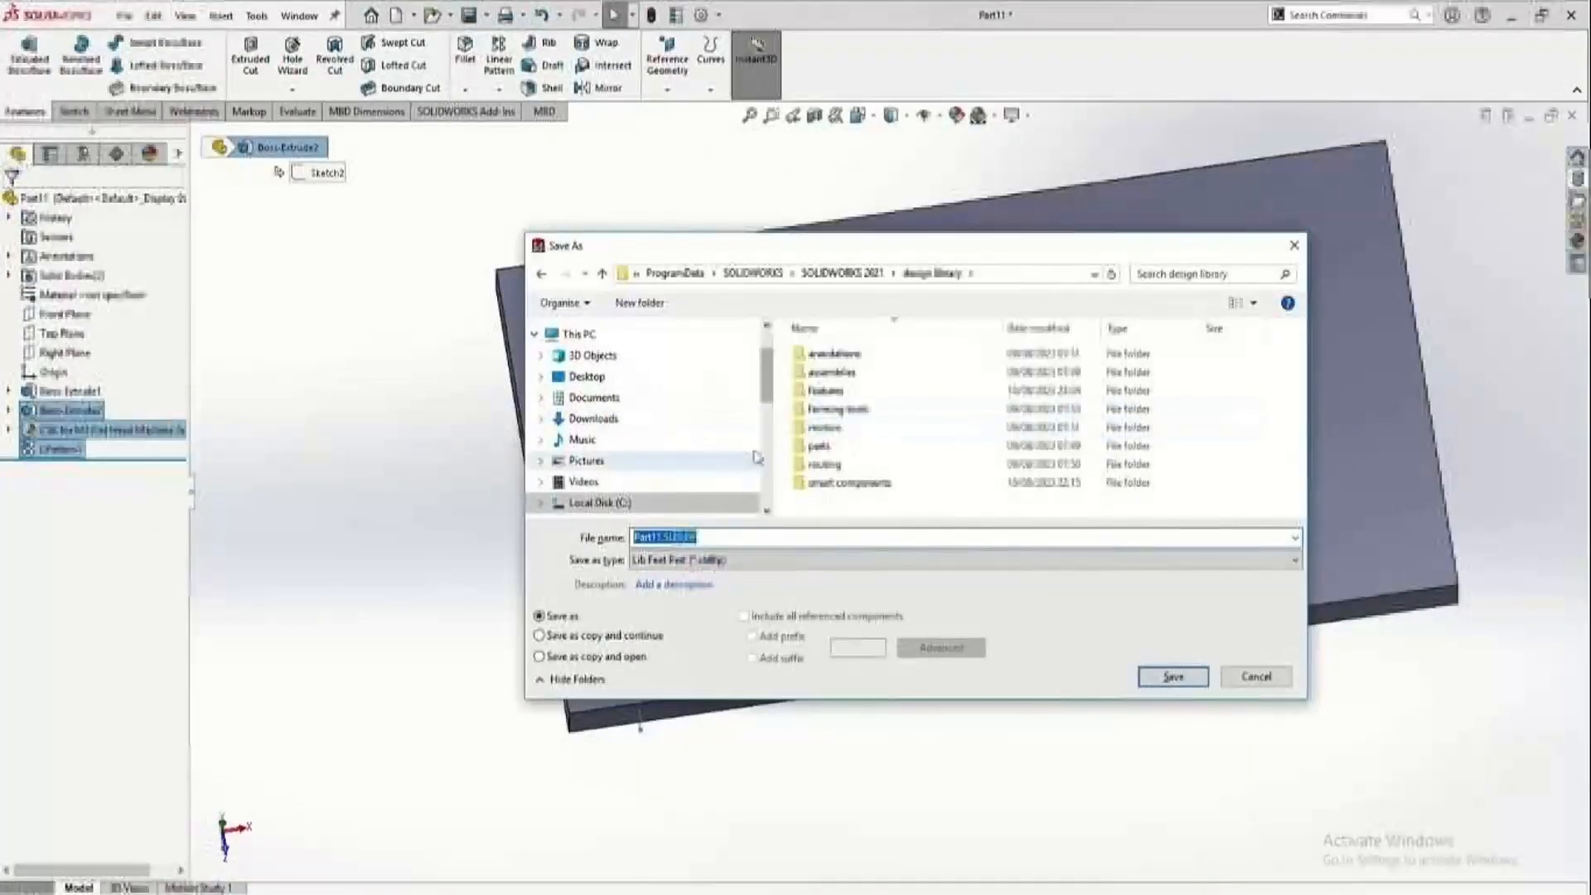
Create a Features folder inside Documents > My Library and open it as the save location.
click(746, 398)
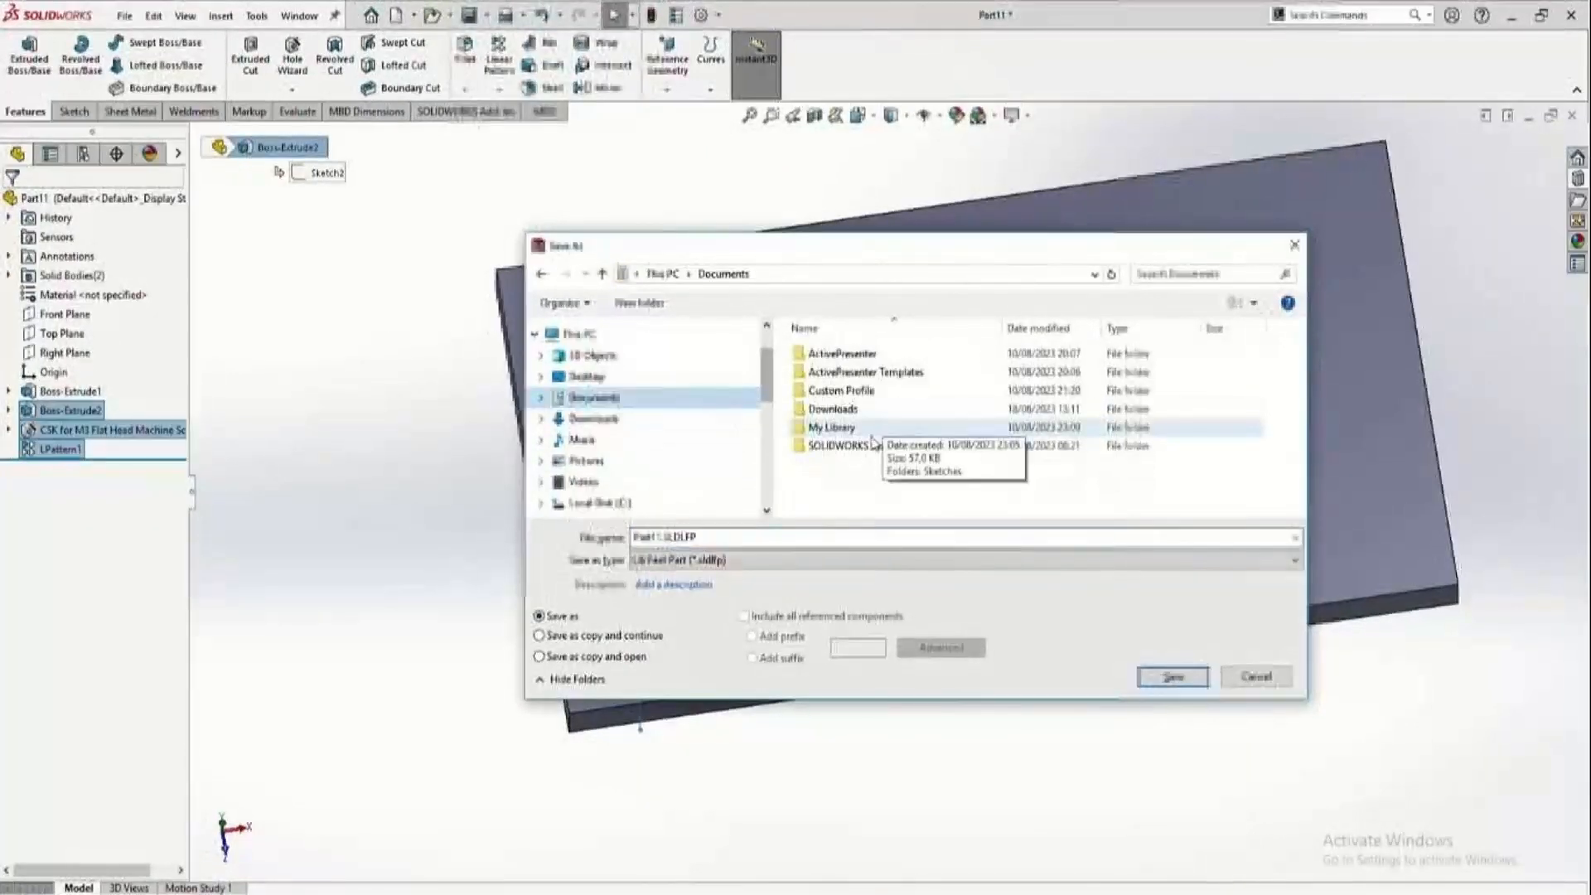
double_click(828, 431)
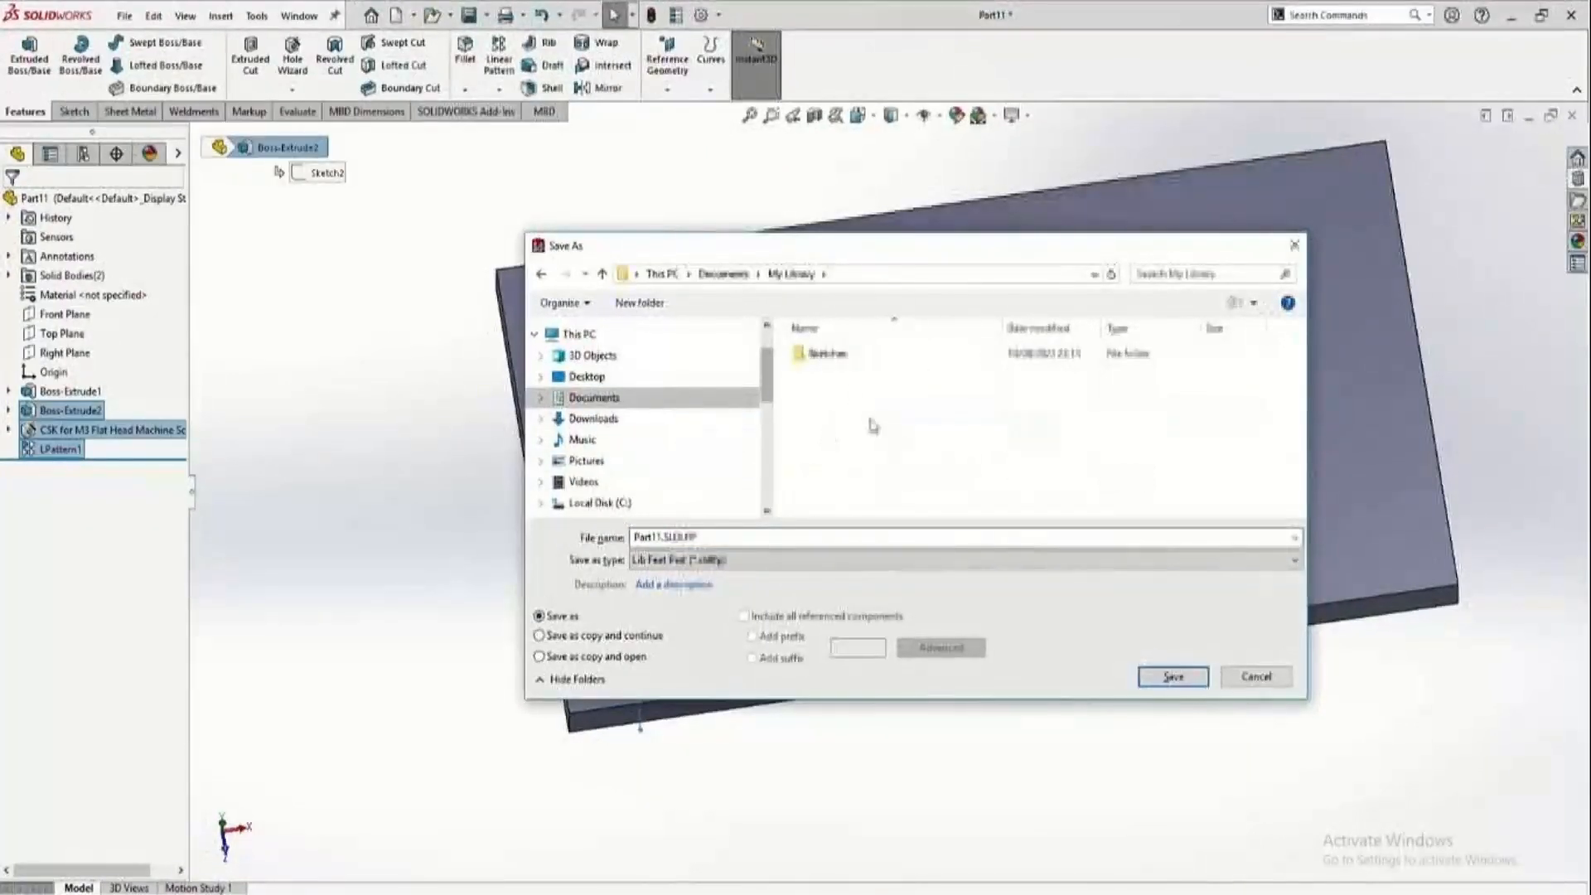
click(646, 305)
text(Fea)
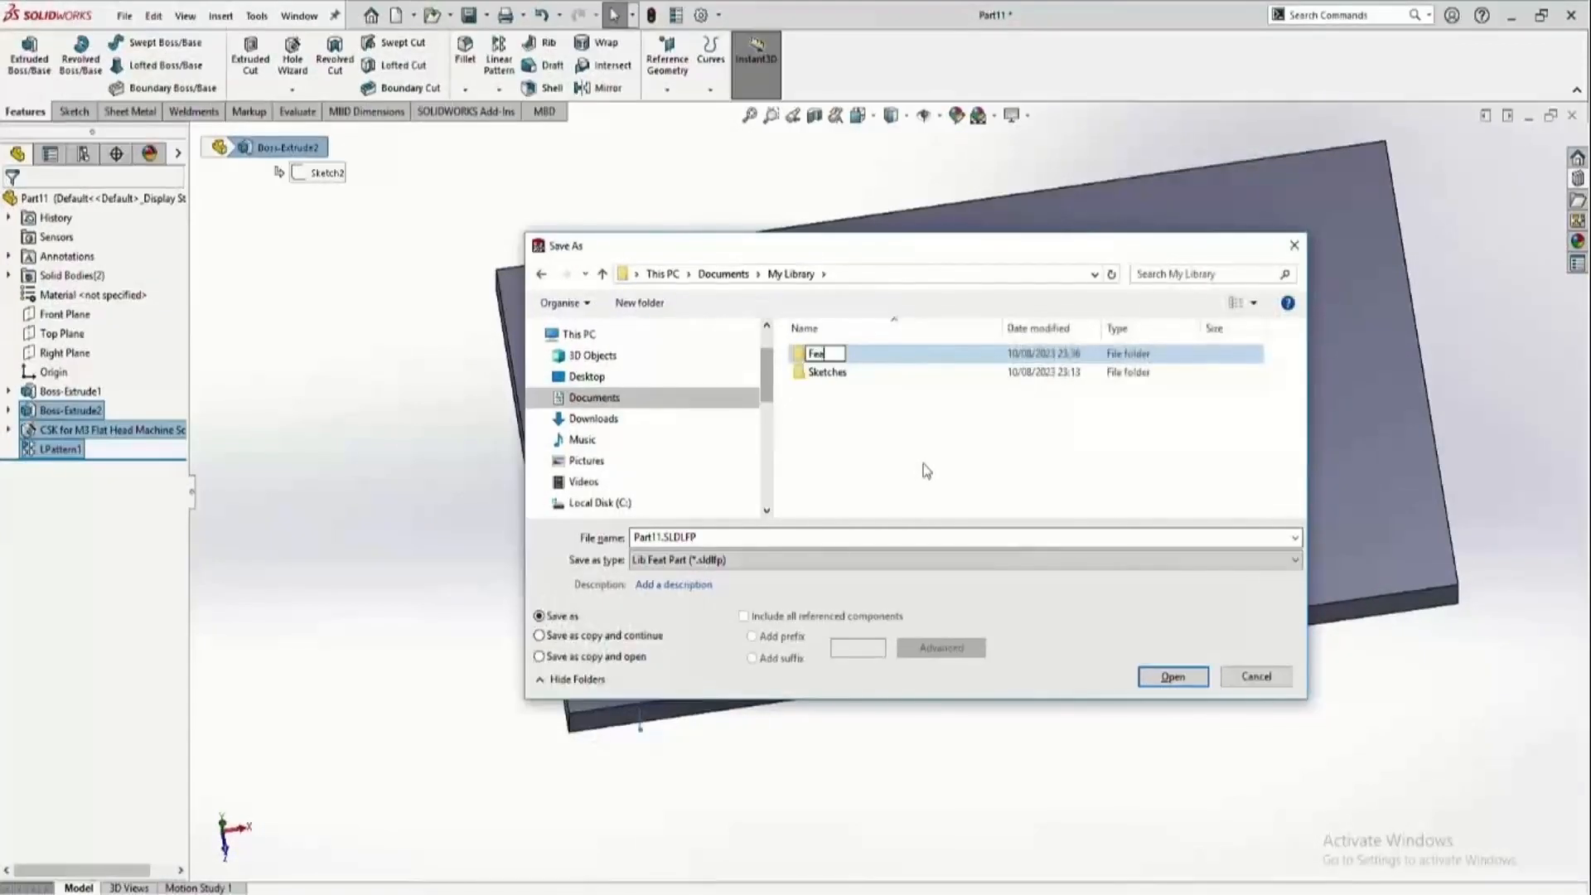
text(tures)
key(Return)
key(Return)
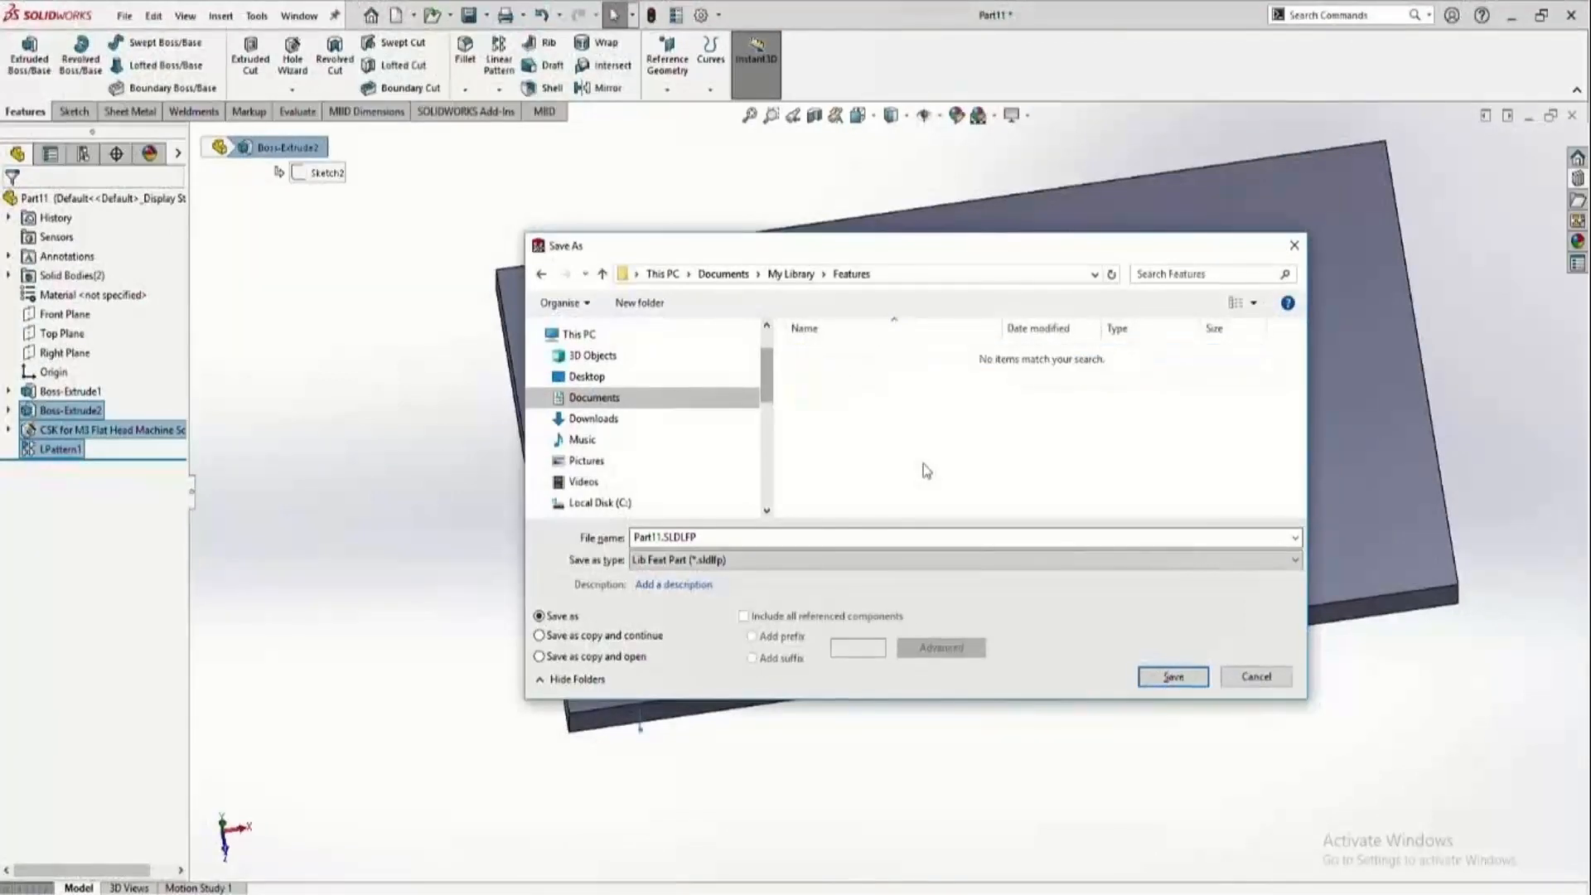
Name the library feature file Plate and save it in the Features folder.
double_click(663, 539)
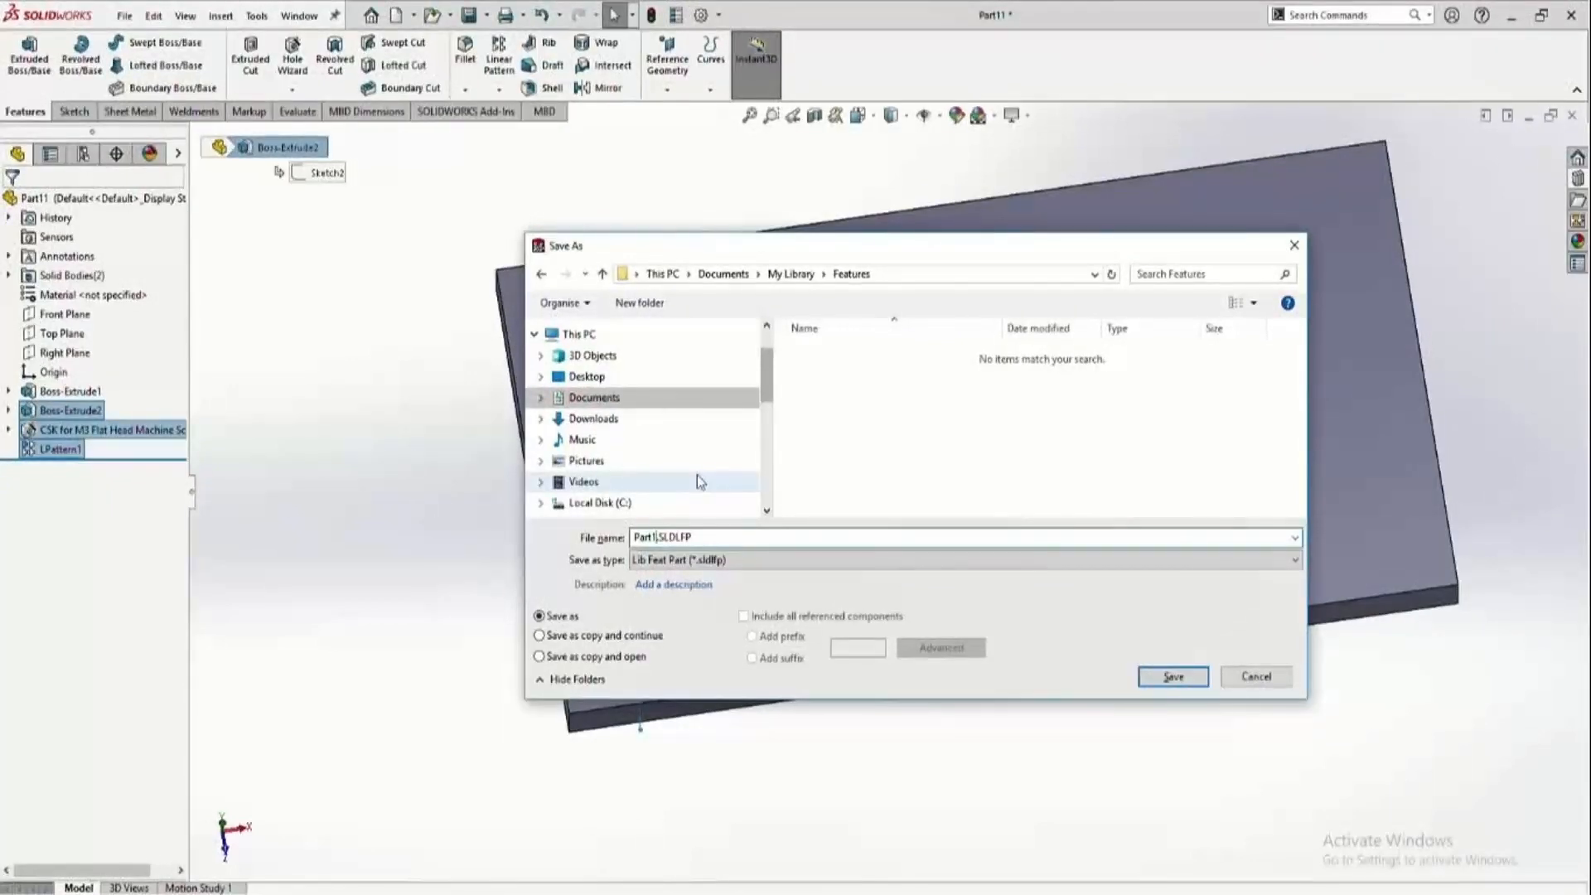
key(BackSpace)
key(BackSpace)
text(Plat)
key(BackSpace)
text(te)
click(1173, 676)
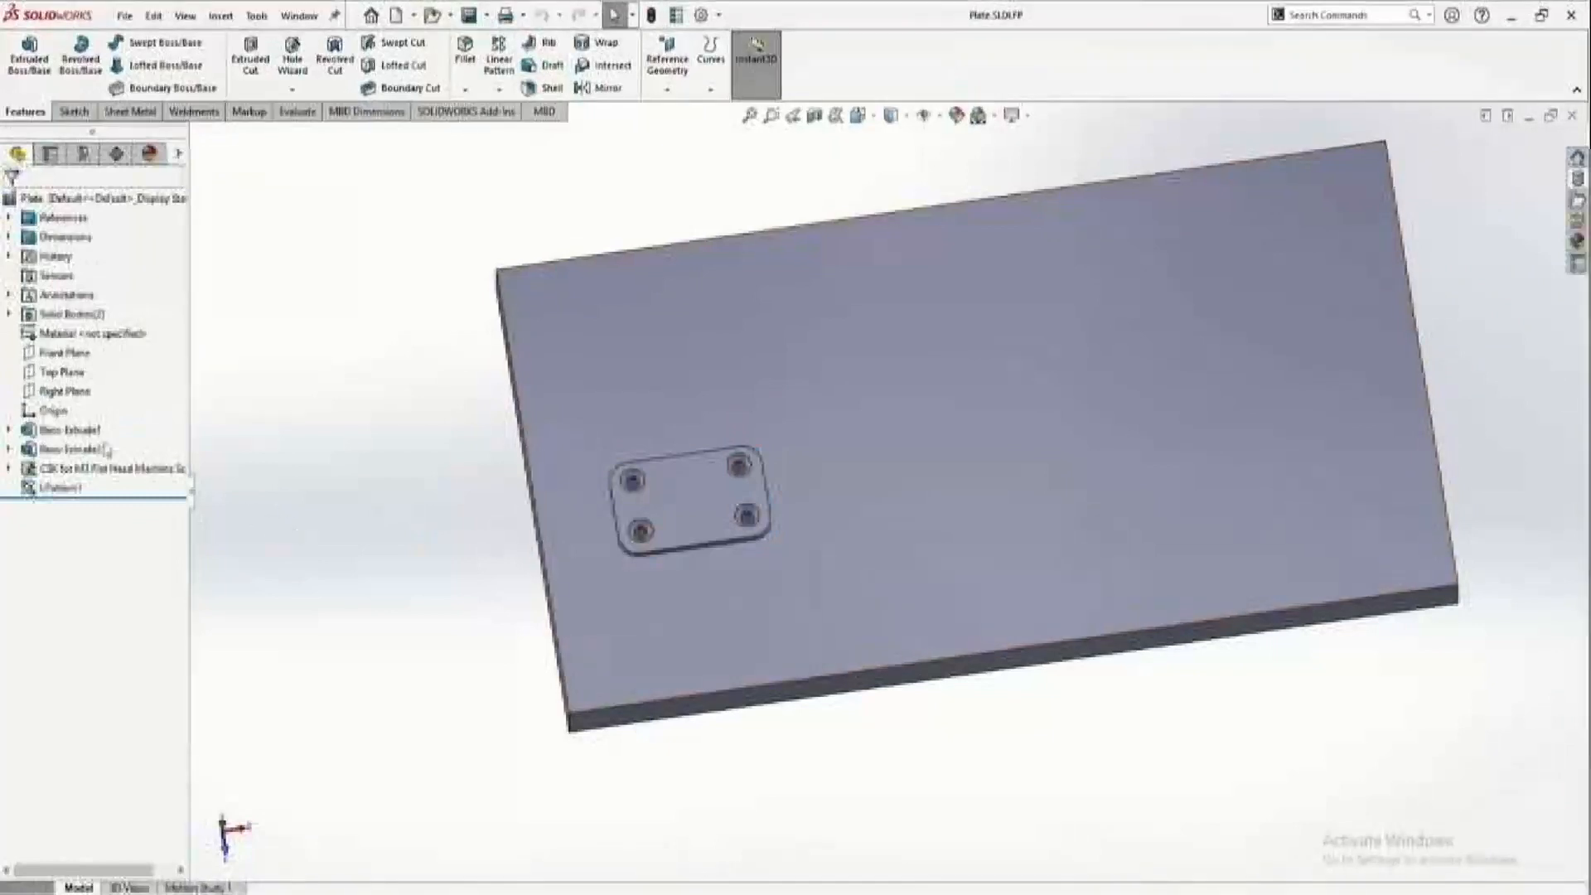
Examine the Plate library feature's references: its placement plane and the edges it is located from.
click(8, 218)
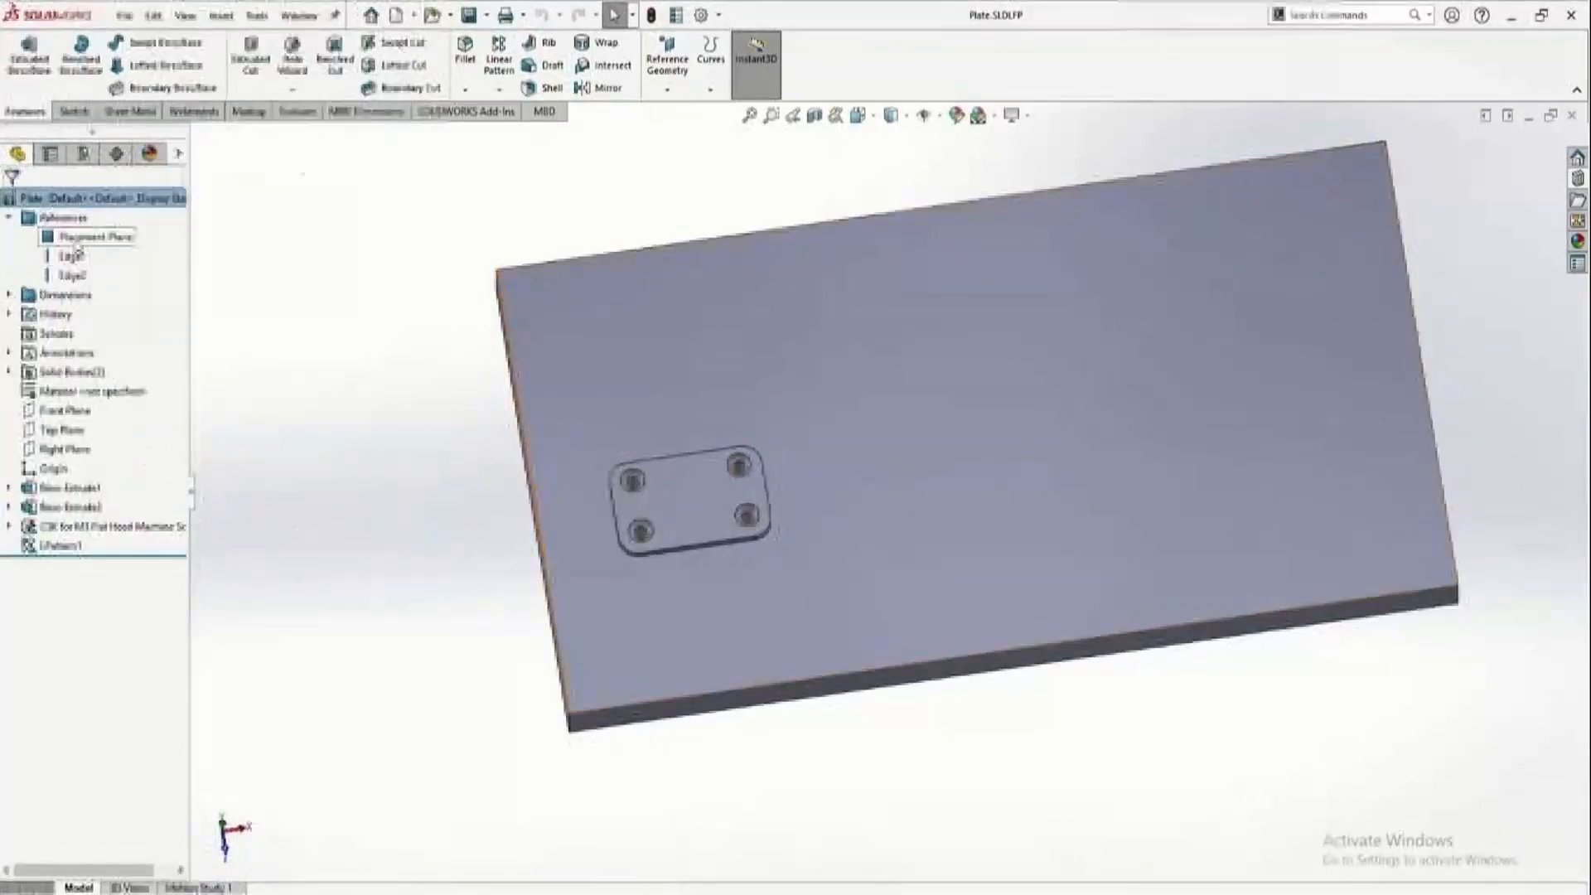
click(69, 240)
click(71, 257)
middle_drag(891, 607, 849, 601)
Move the small plate's position dimensions D4@Sketch2 and D5@Sketch2 into the Locating Dimensions folder.
click(9, 295)
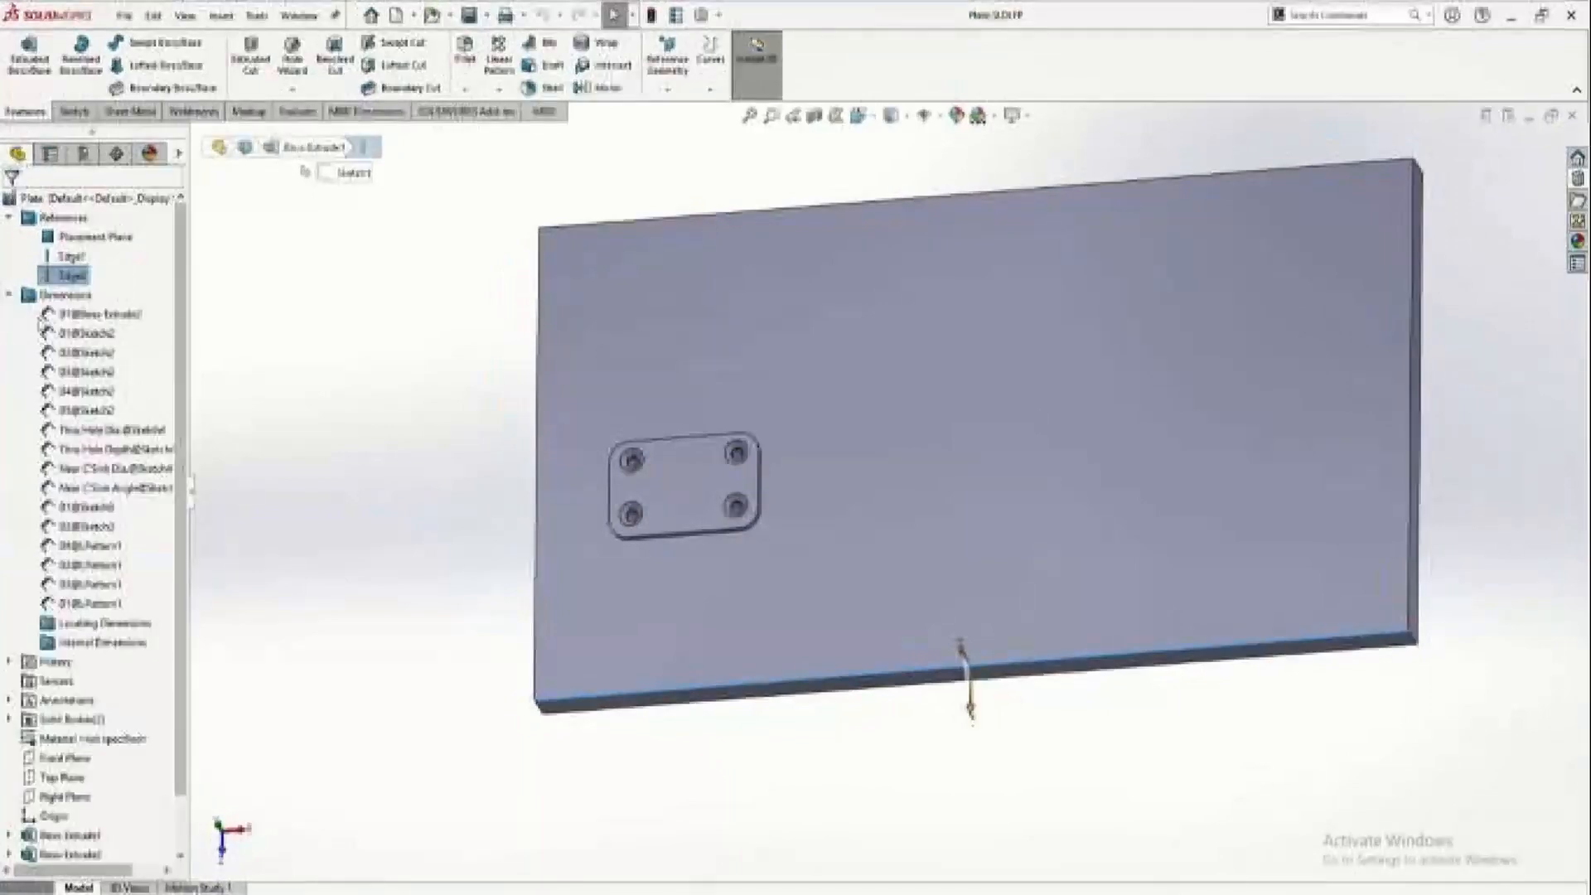
click(83, 315)
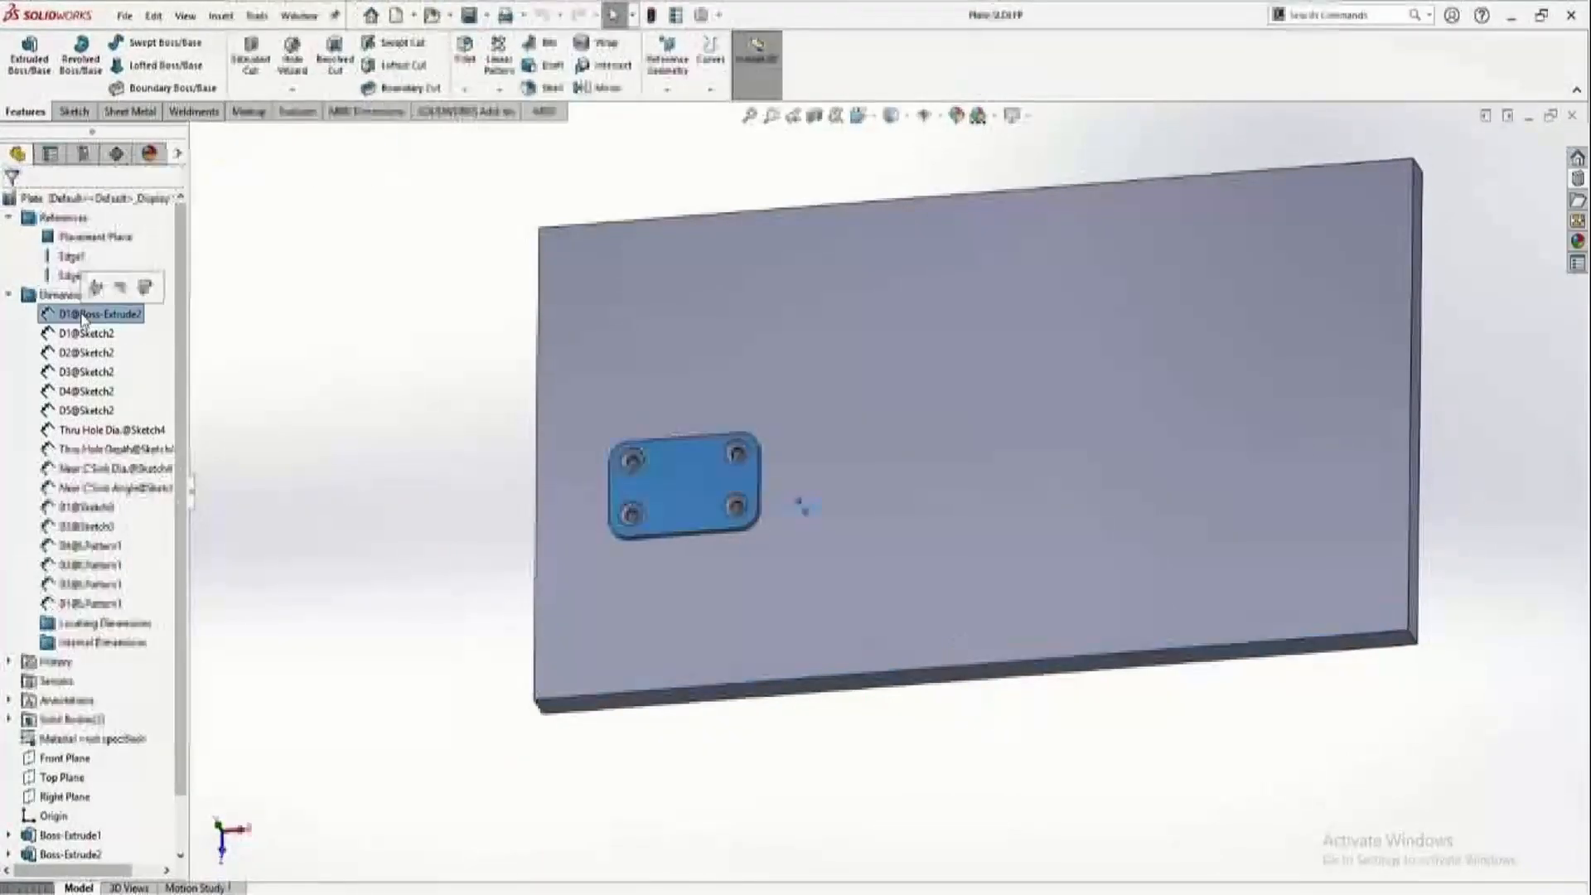
click(91, 353)
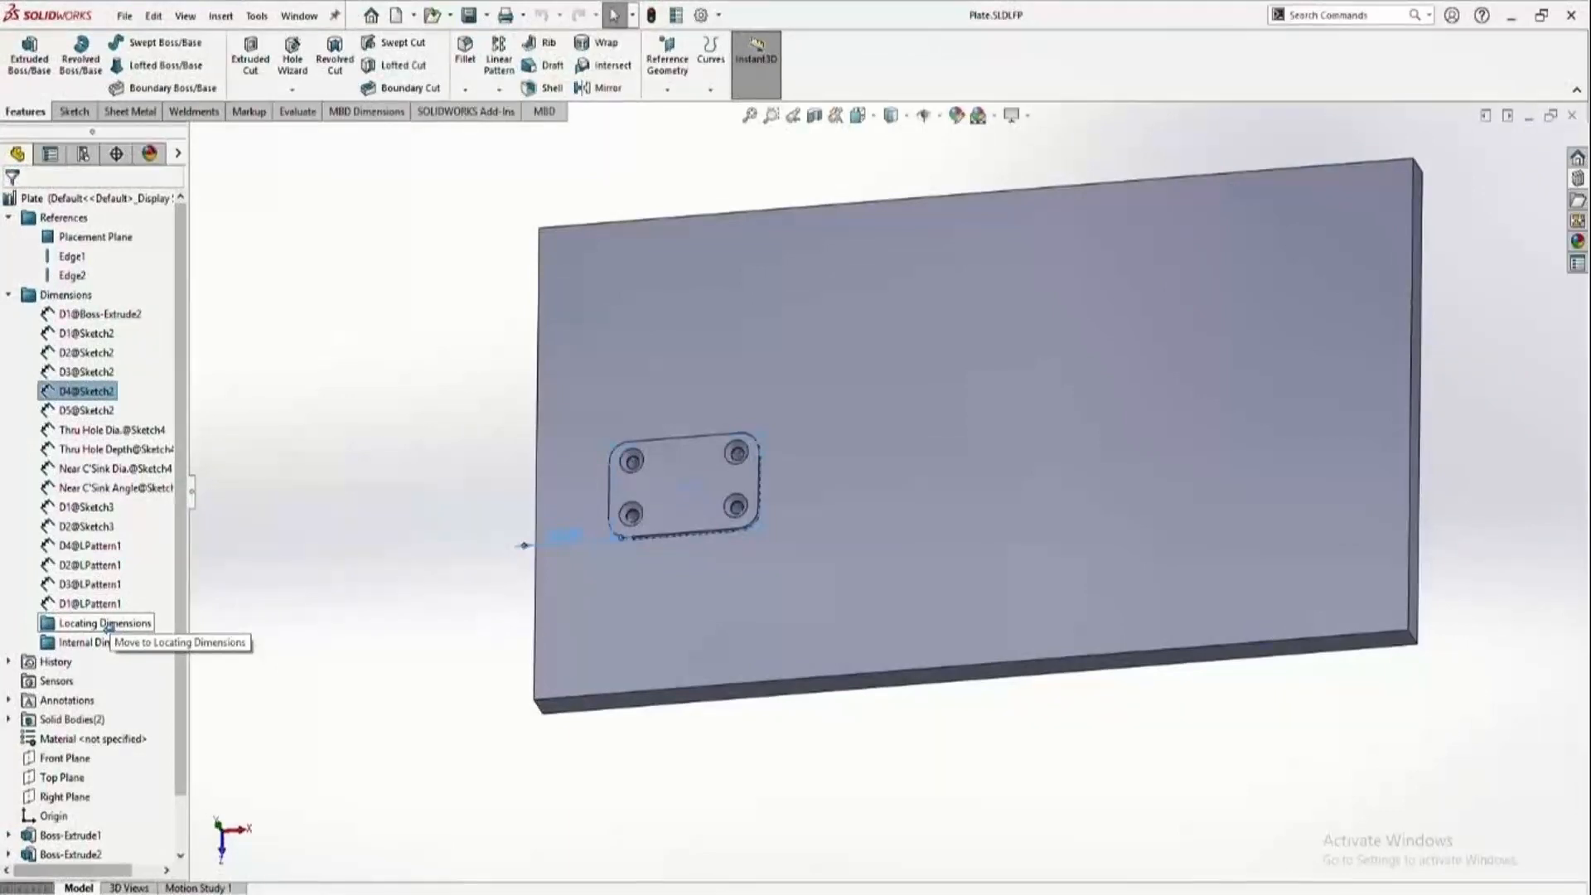
drag(108, 628, 106, 626)
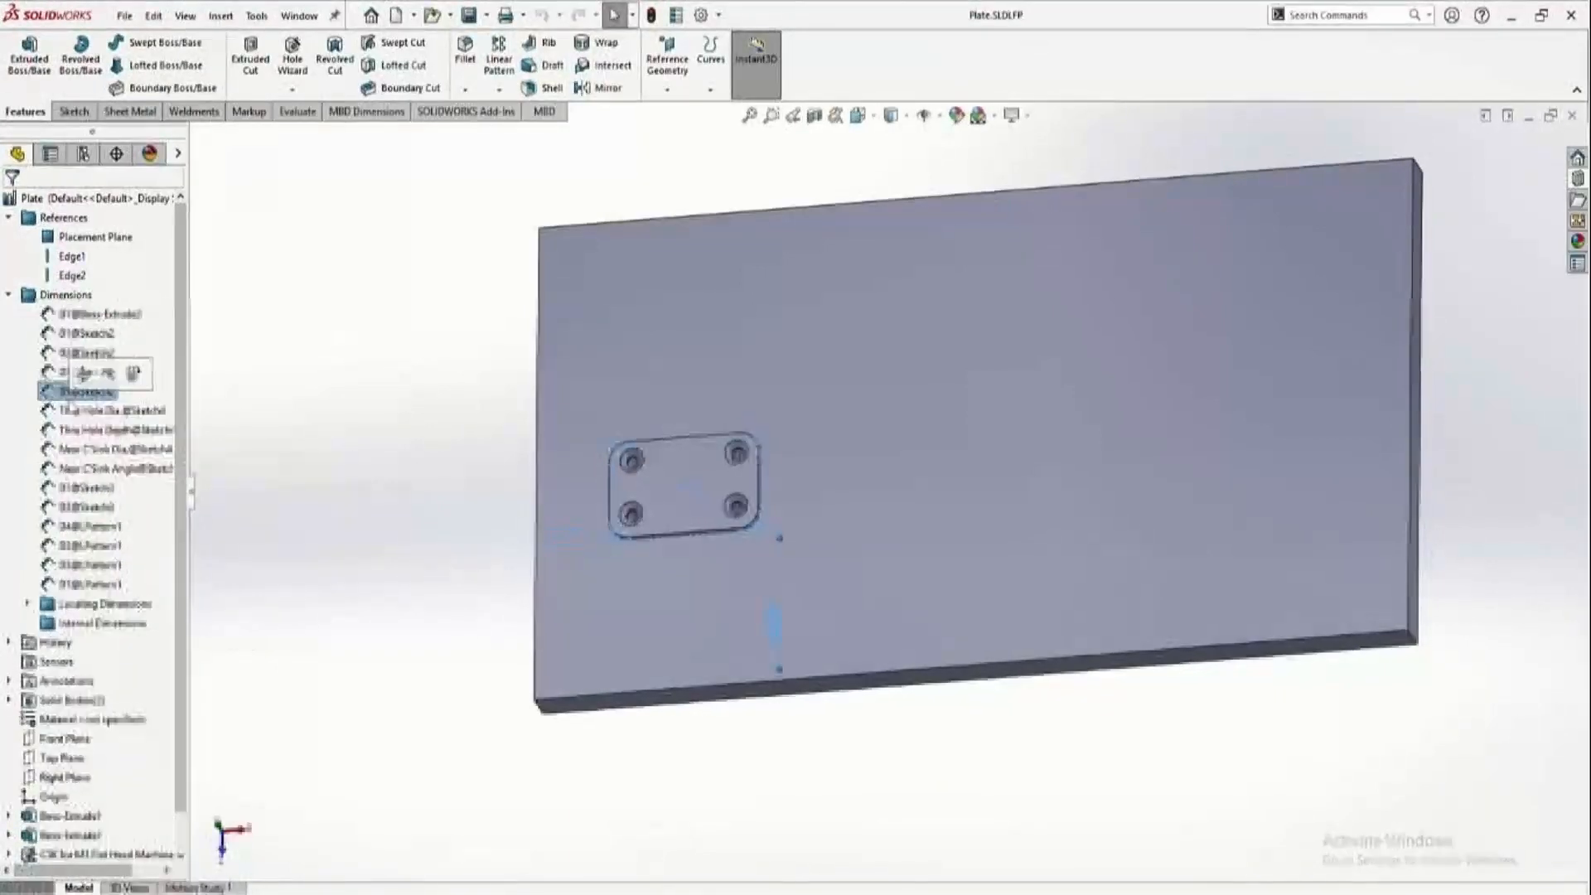
drag(125, 548, 124, 605)
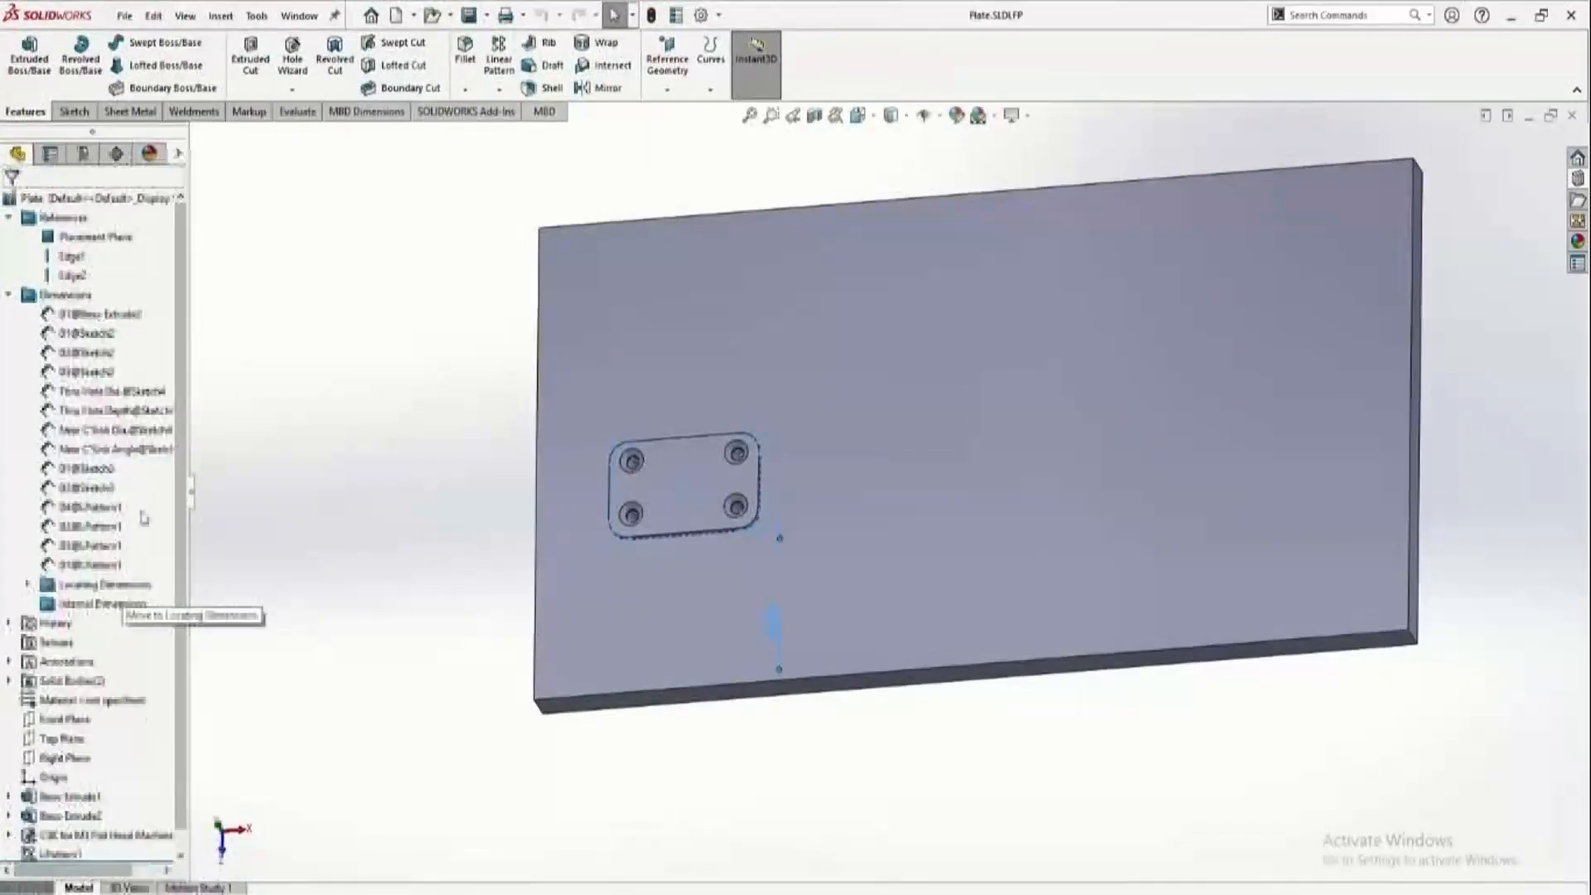
Check which geometry the remaining hole, Sketch3 and linear pattern dimensions control, then collapse the Dimensions folder.
click(99, 413)
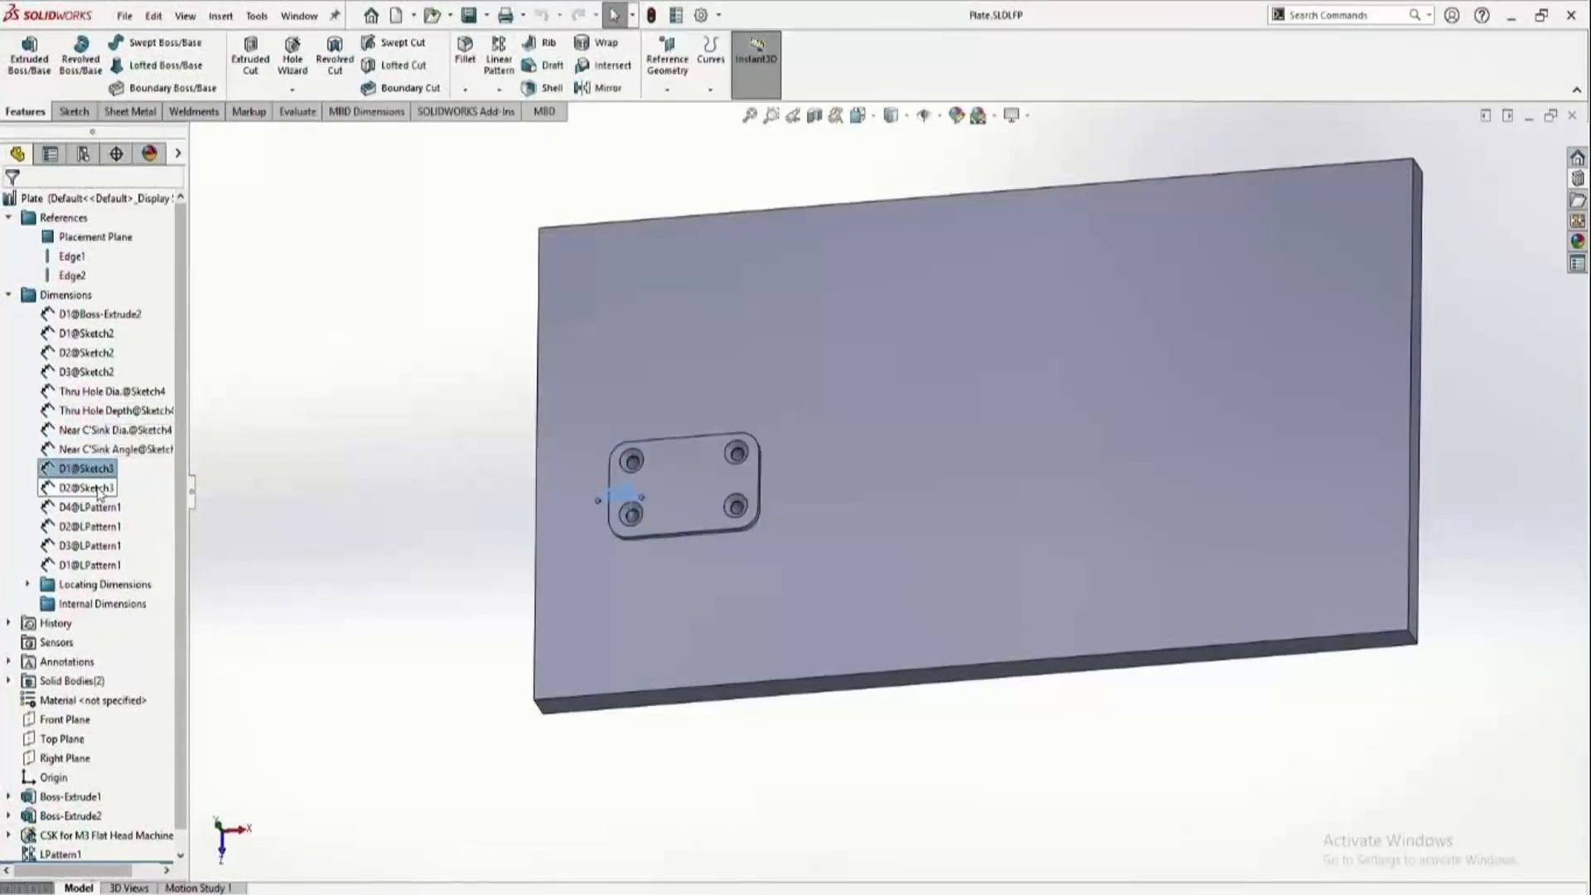
click(98, 489)
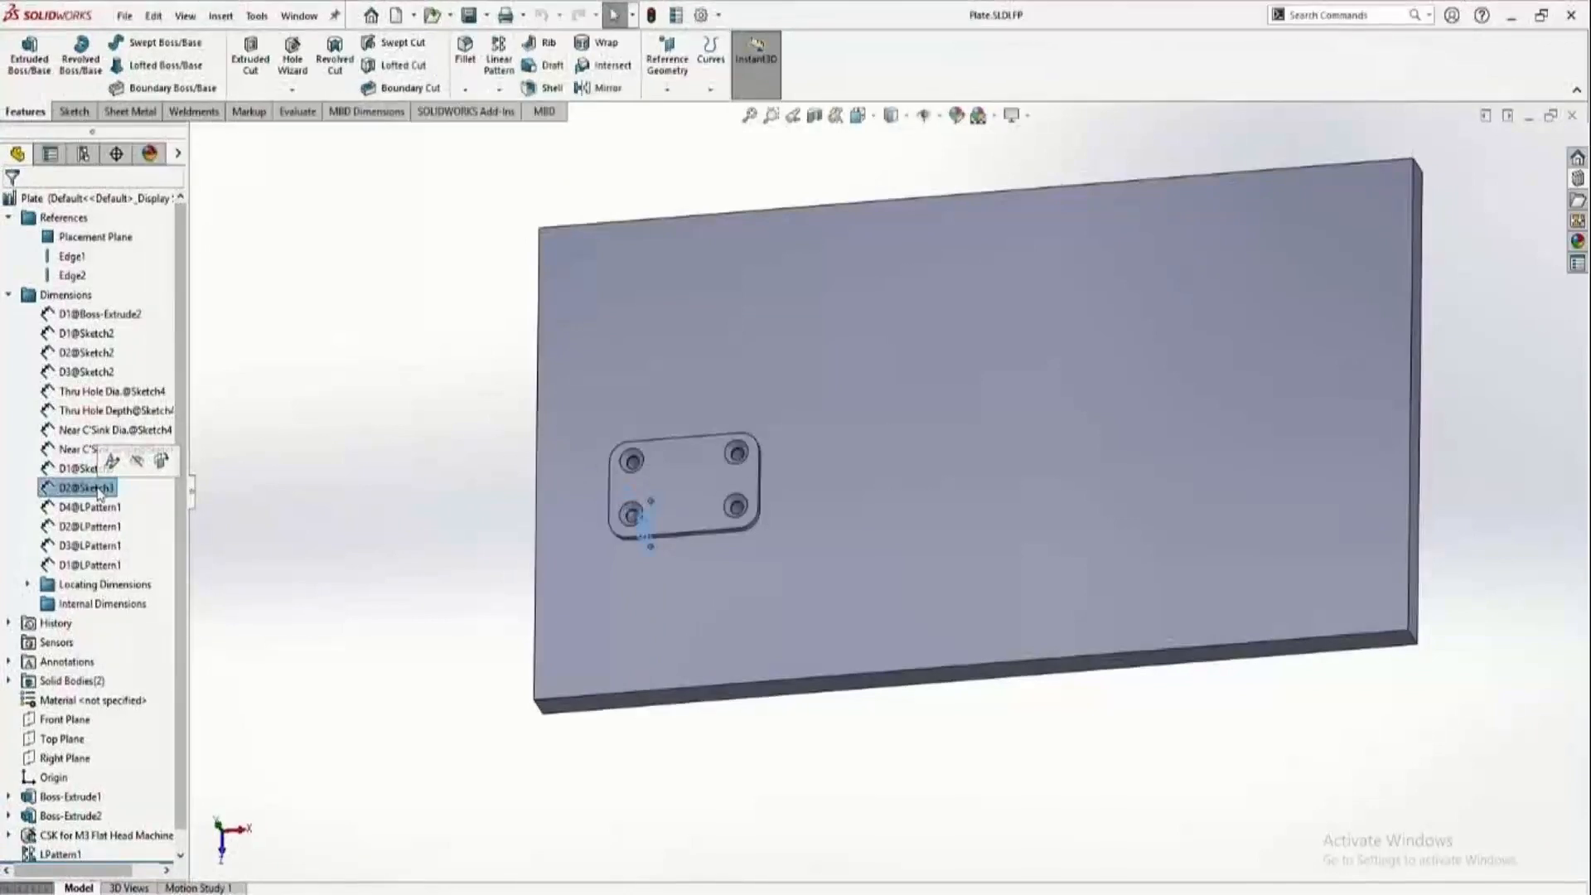
click(89, 546)
click(102, 565)
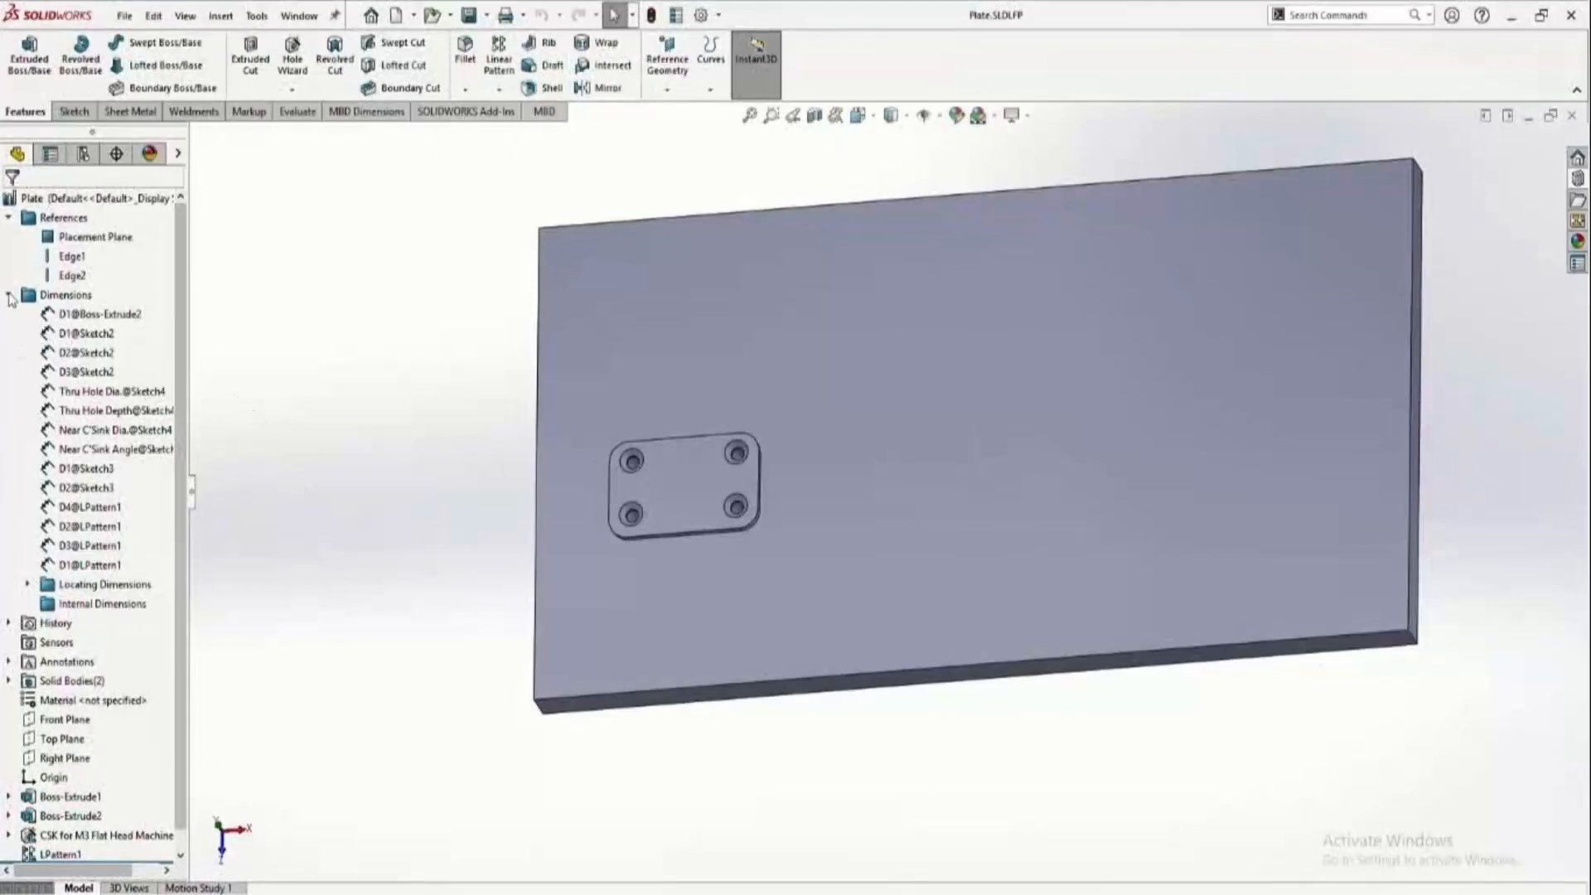
click(9, 296)
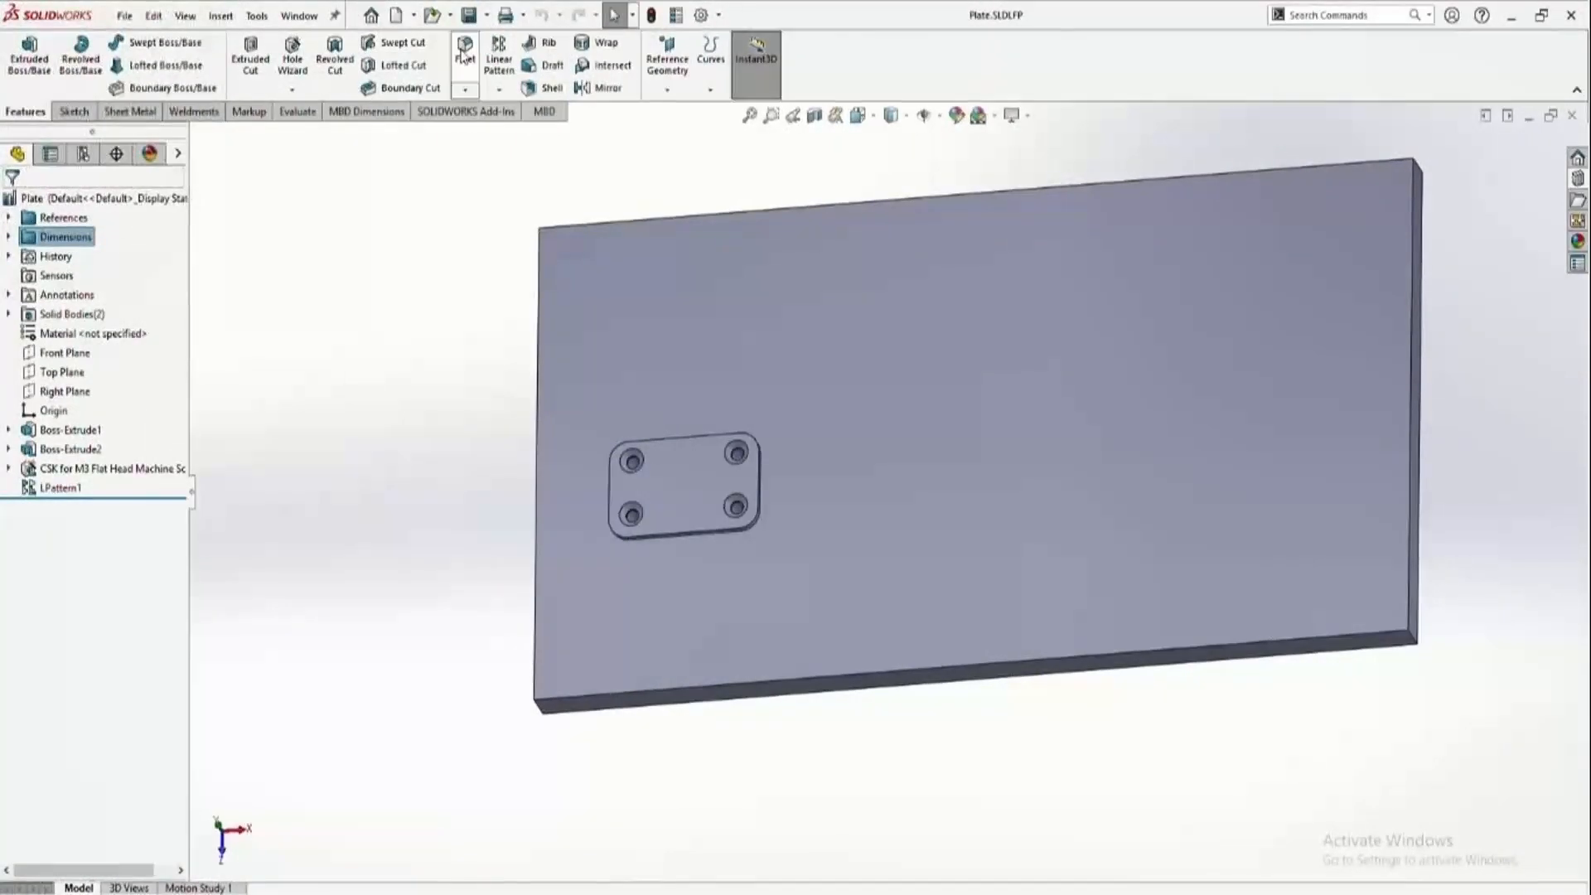
Create a new part document for testing the Plate library feature.
click(395, 15)
key(Return)
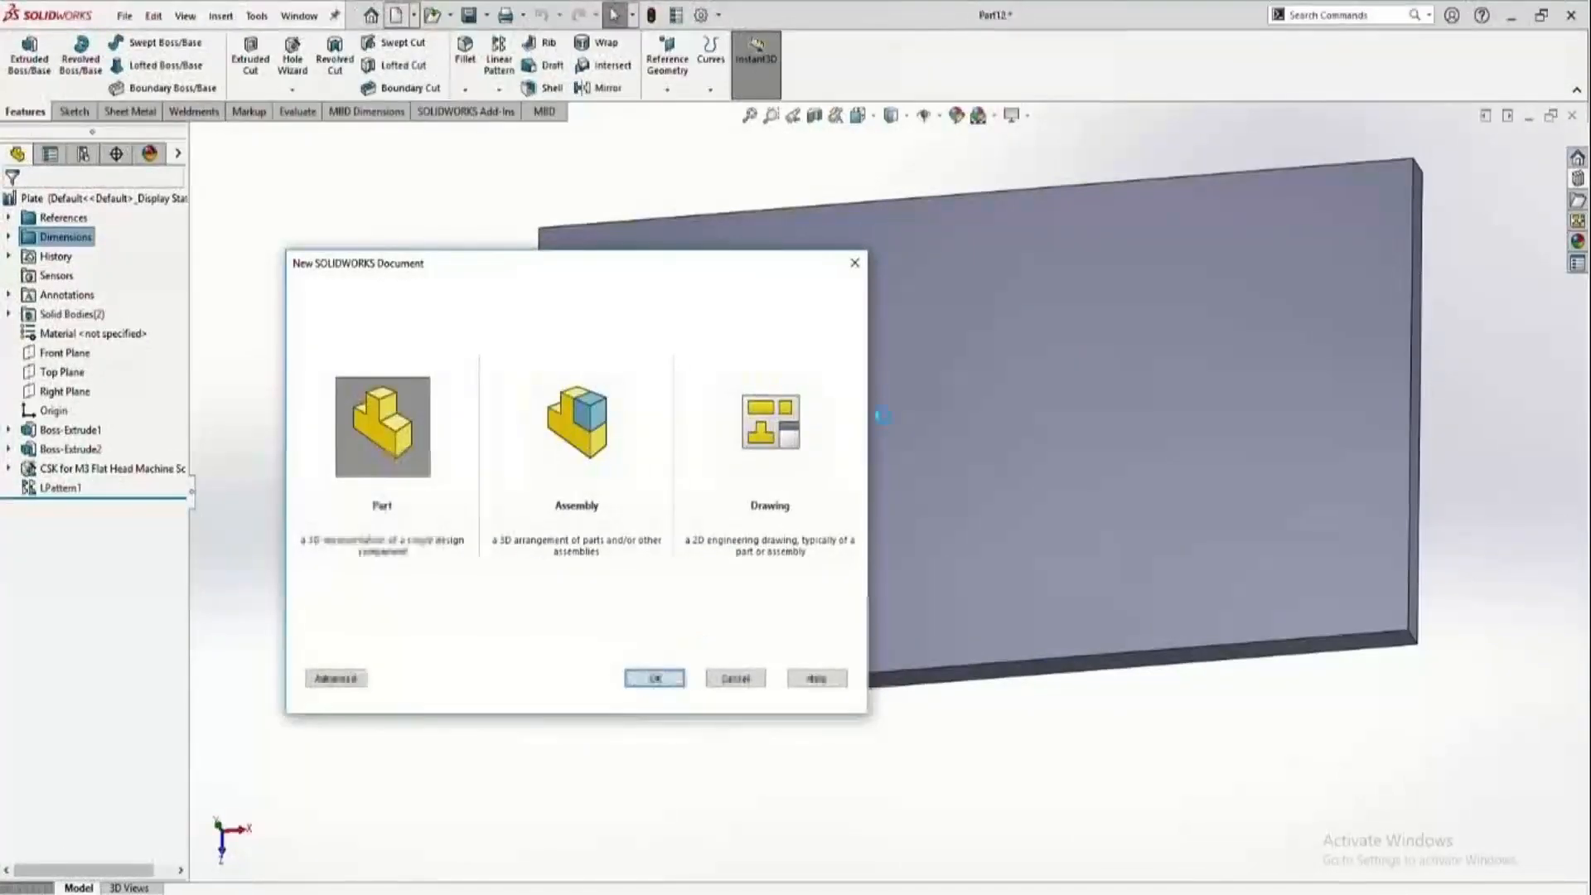
click(58, 294)
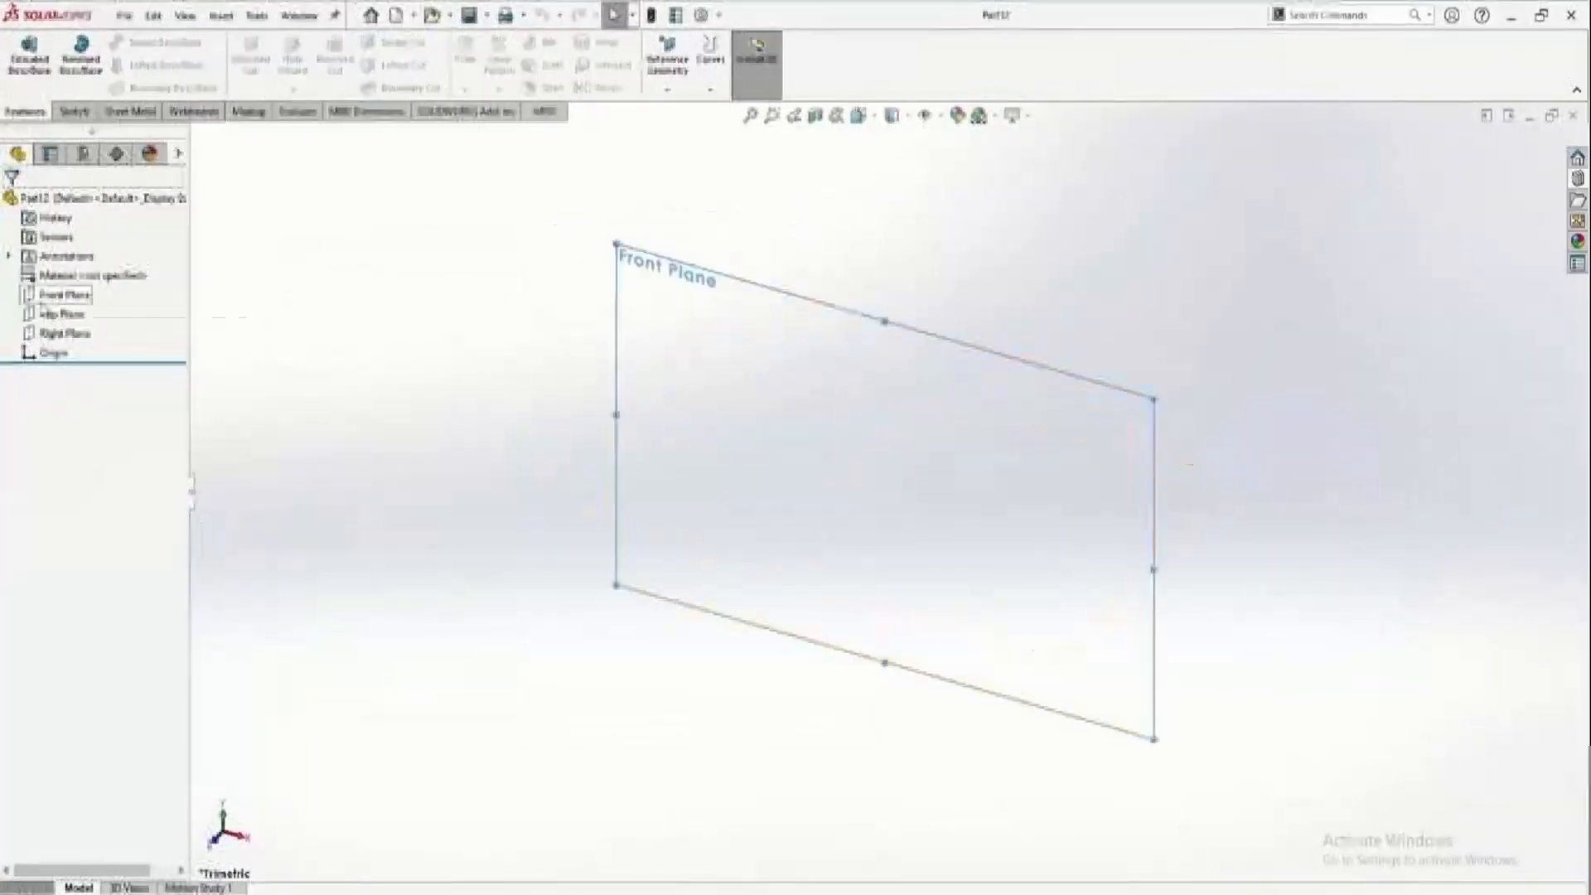
click(260, 318)
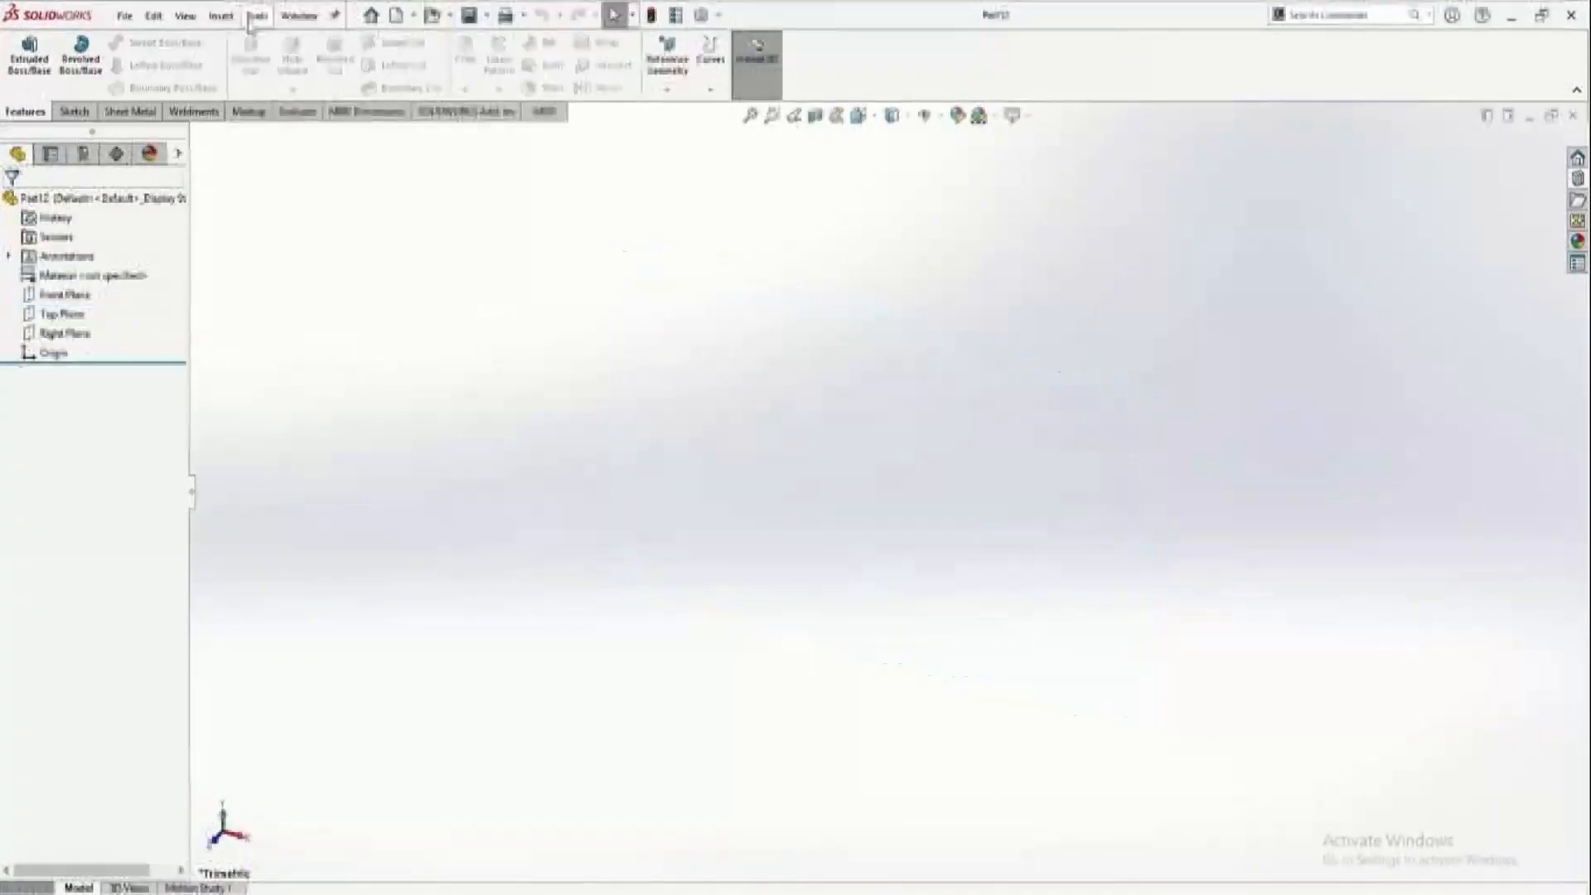
click(299, 18)
click(498, 201)
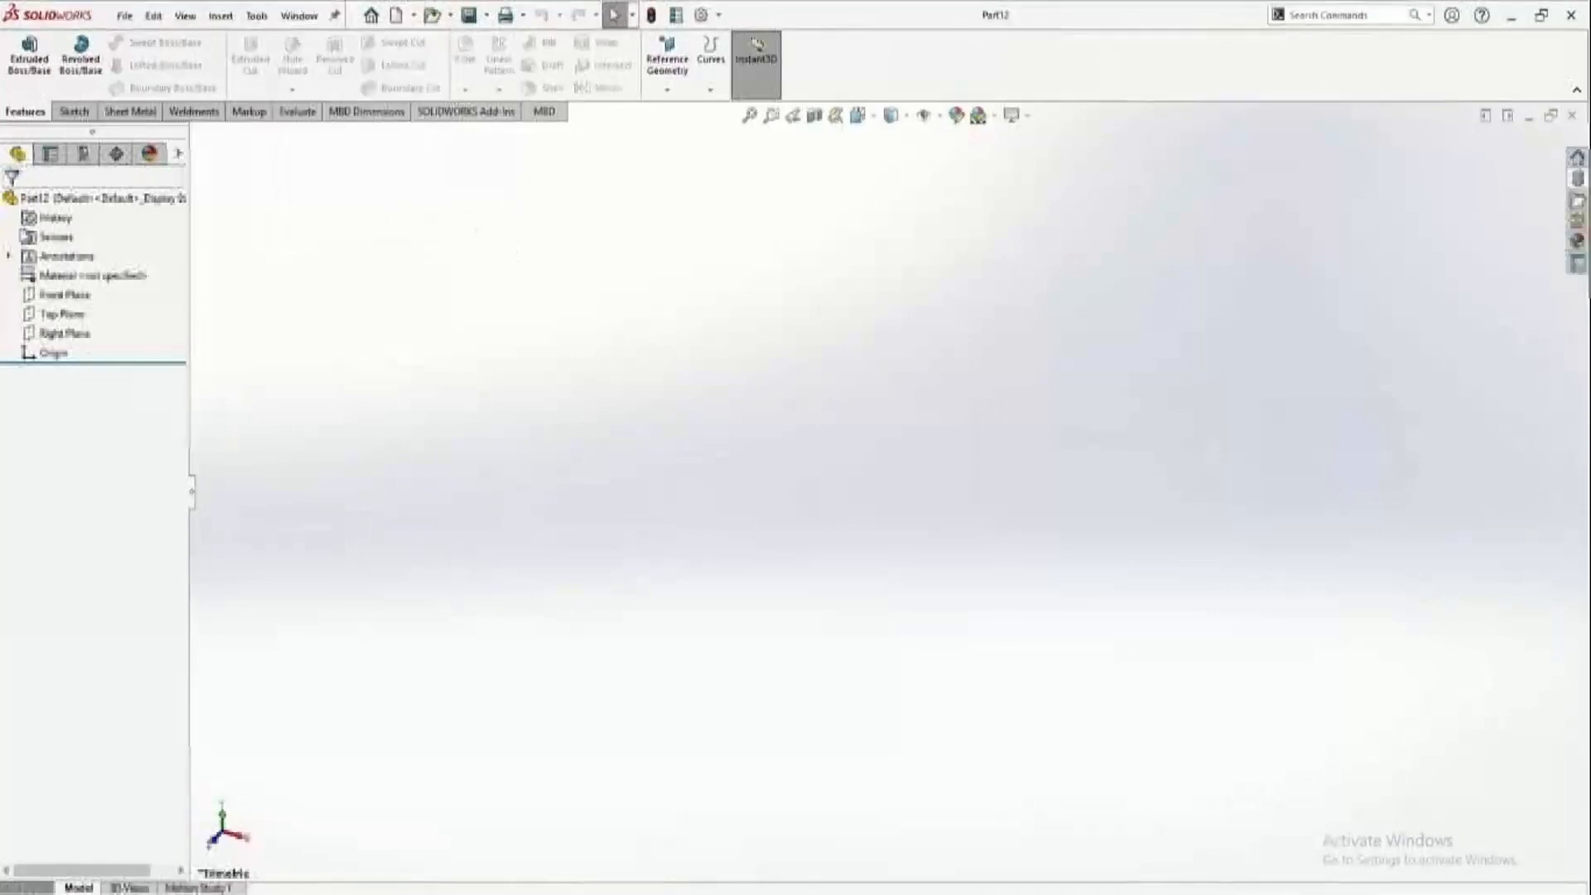
Sketch a center rectangle from the origin on the Top Plane and extrude it 10 mm Blind.
click(55, 293)
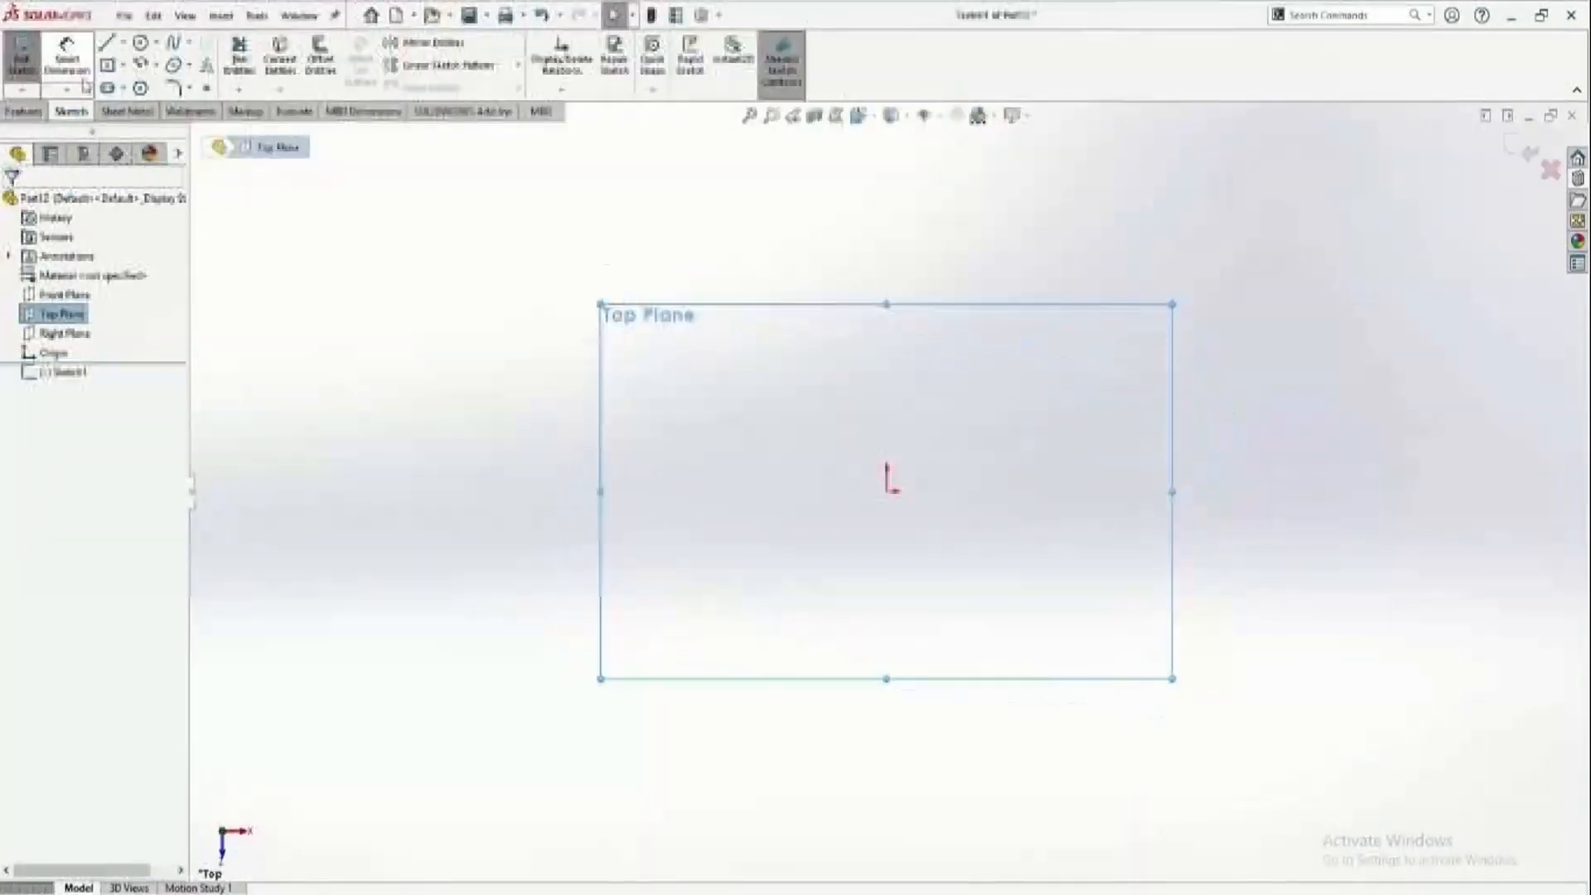
click(887, 491)
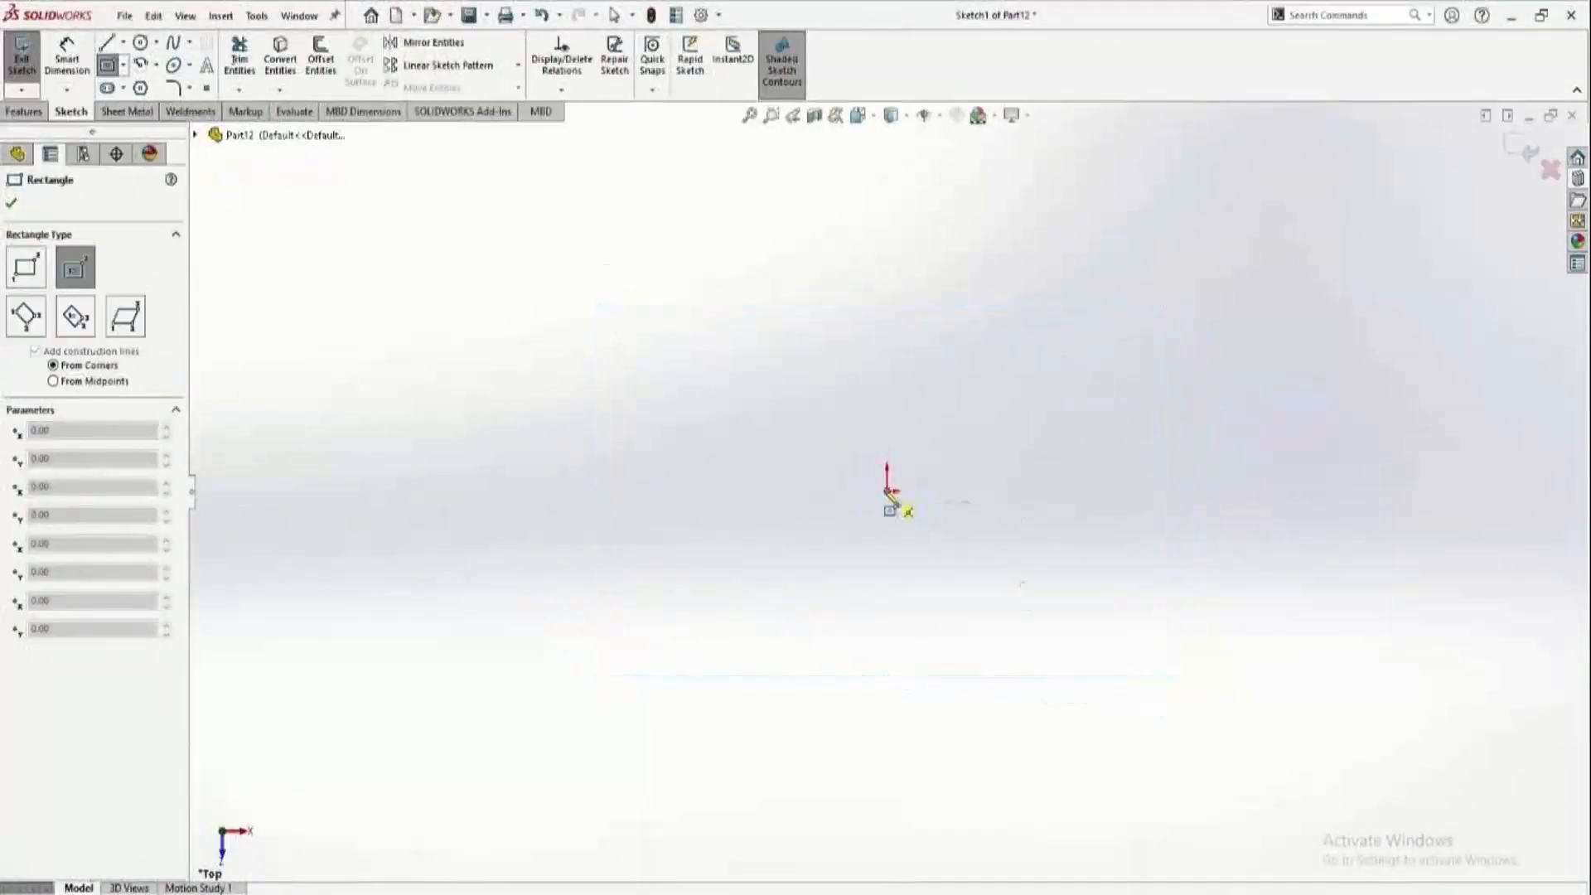
click(1294, 719)
click(1522, 152)
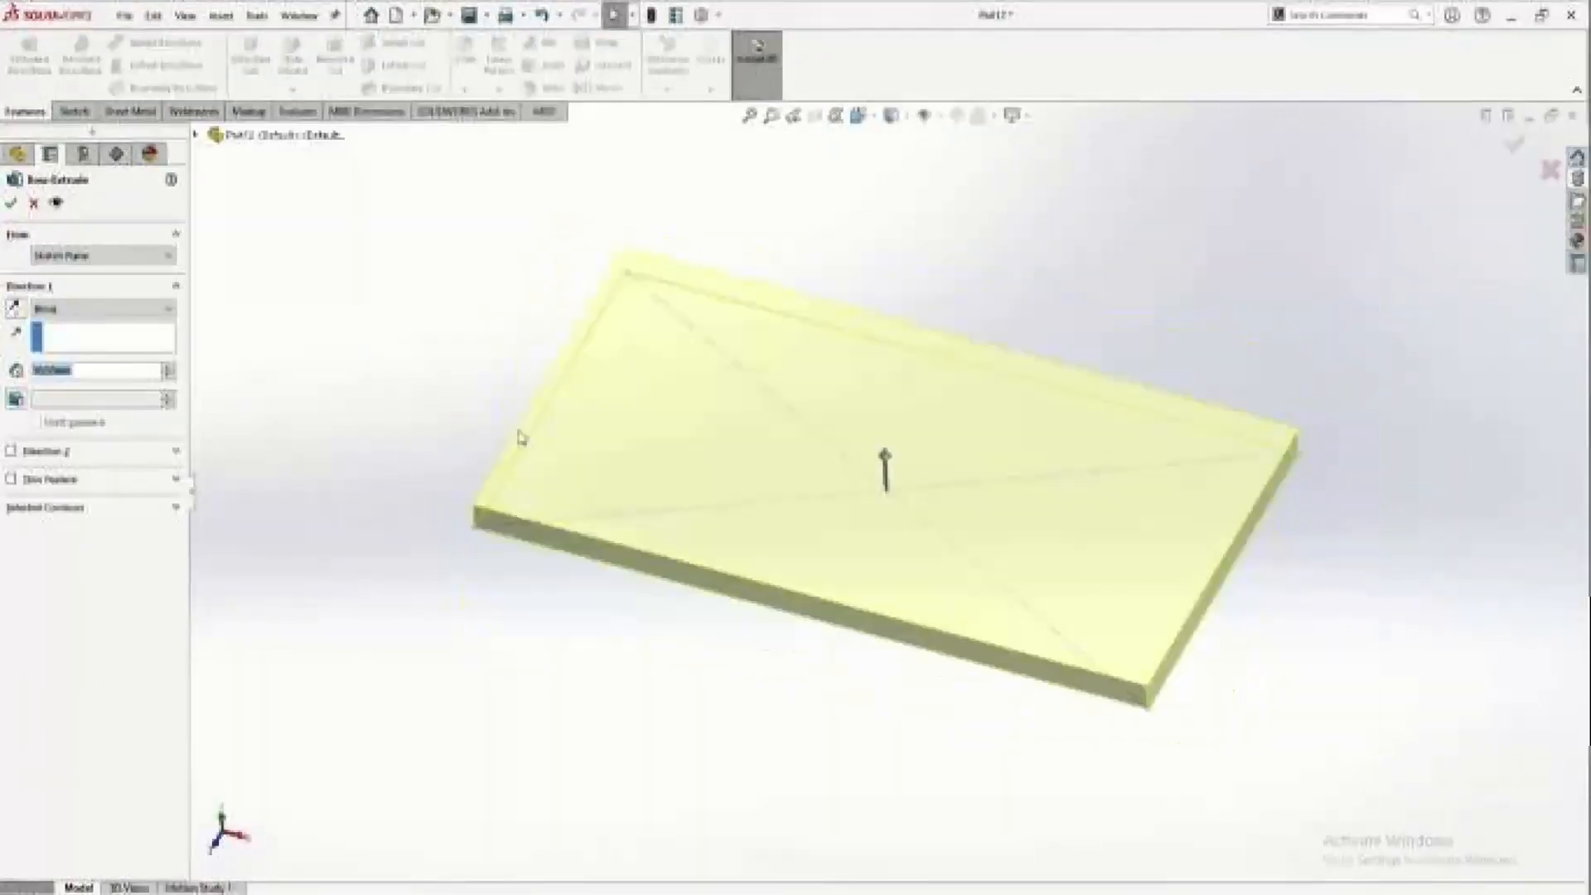
click(11, 204)
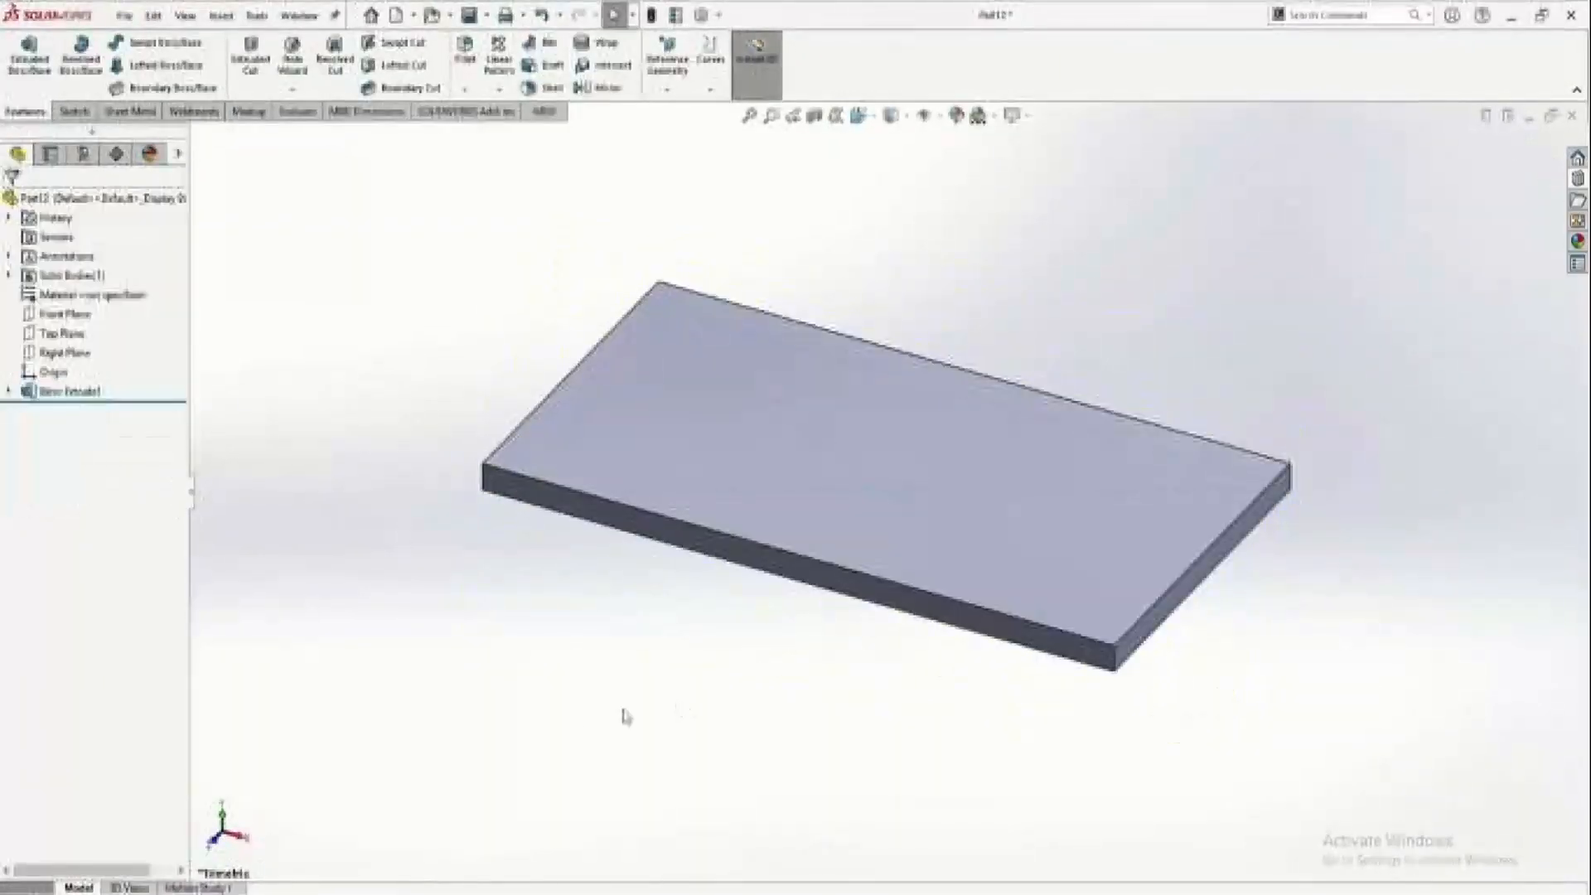
Insert the Plate feature from My Library's Features folder onto the base plate's large upper face.
click(1577, 180)
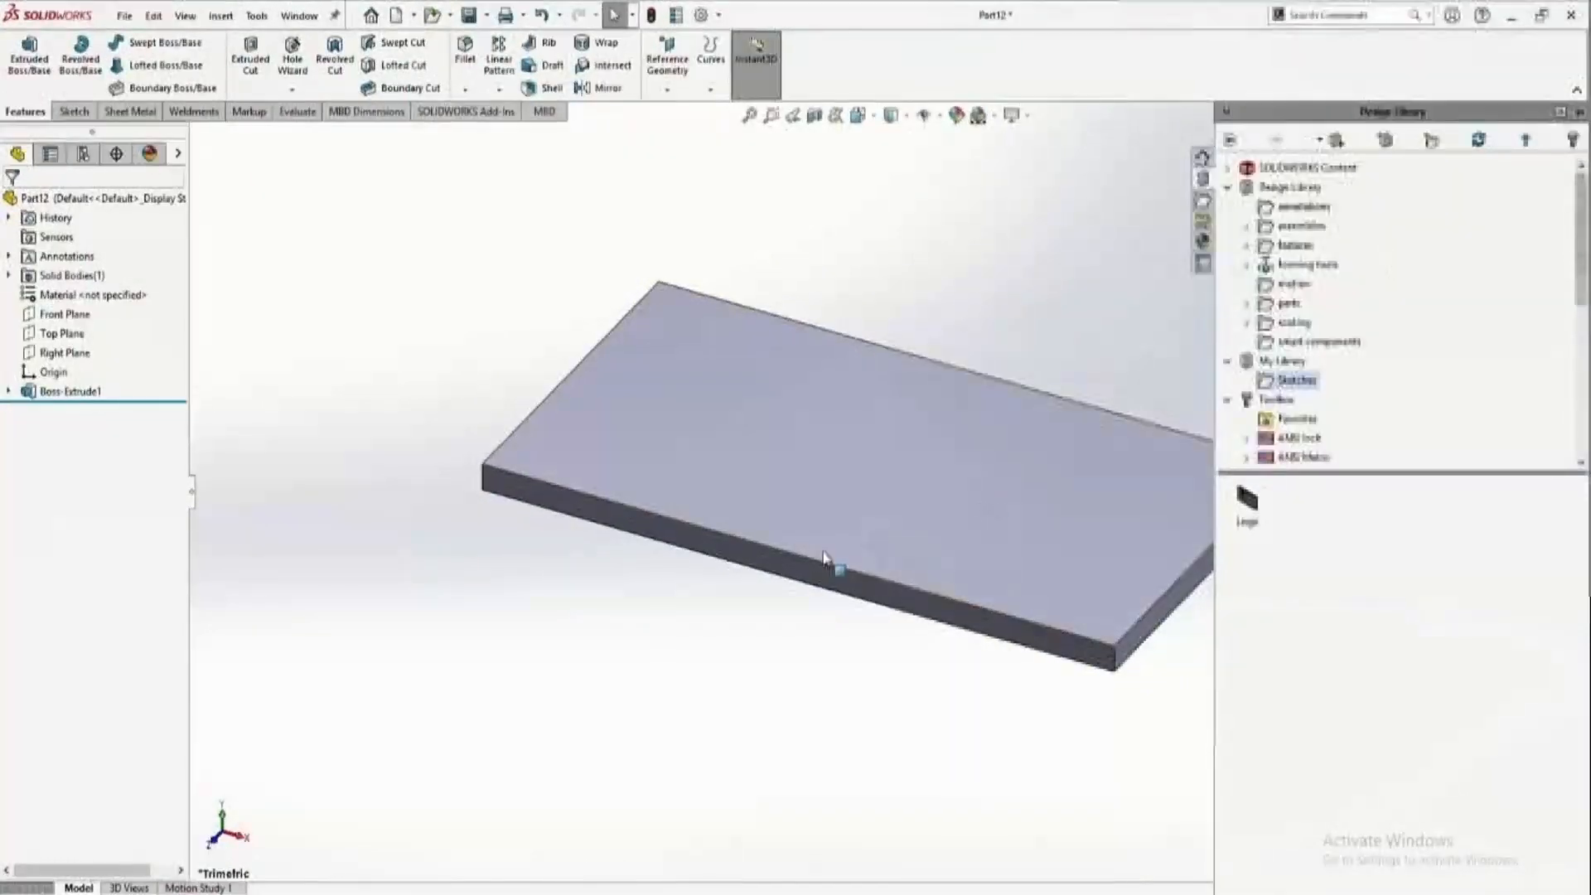
middle_drag(828, 558, 875, 634)
click(1577, 181)
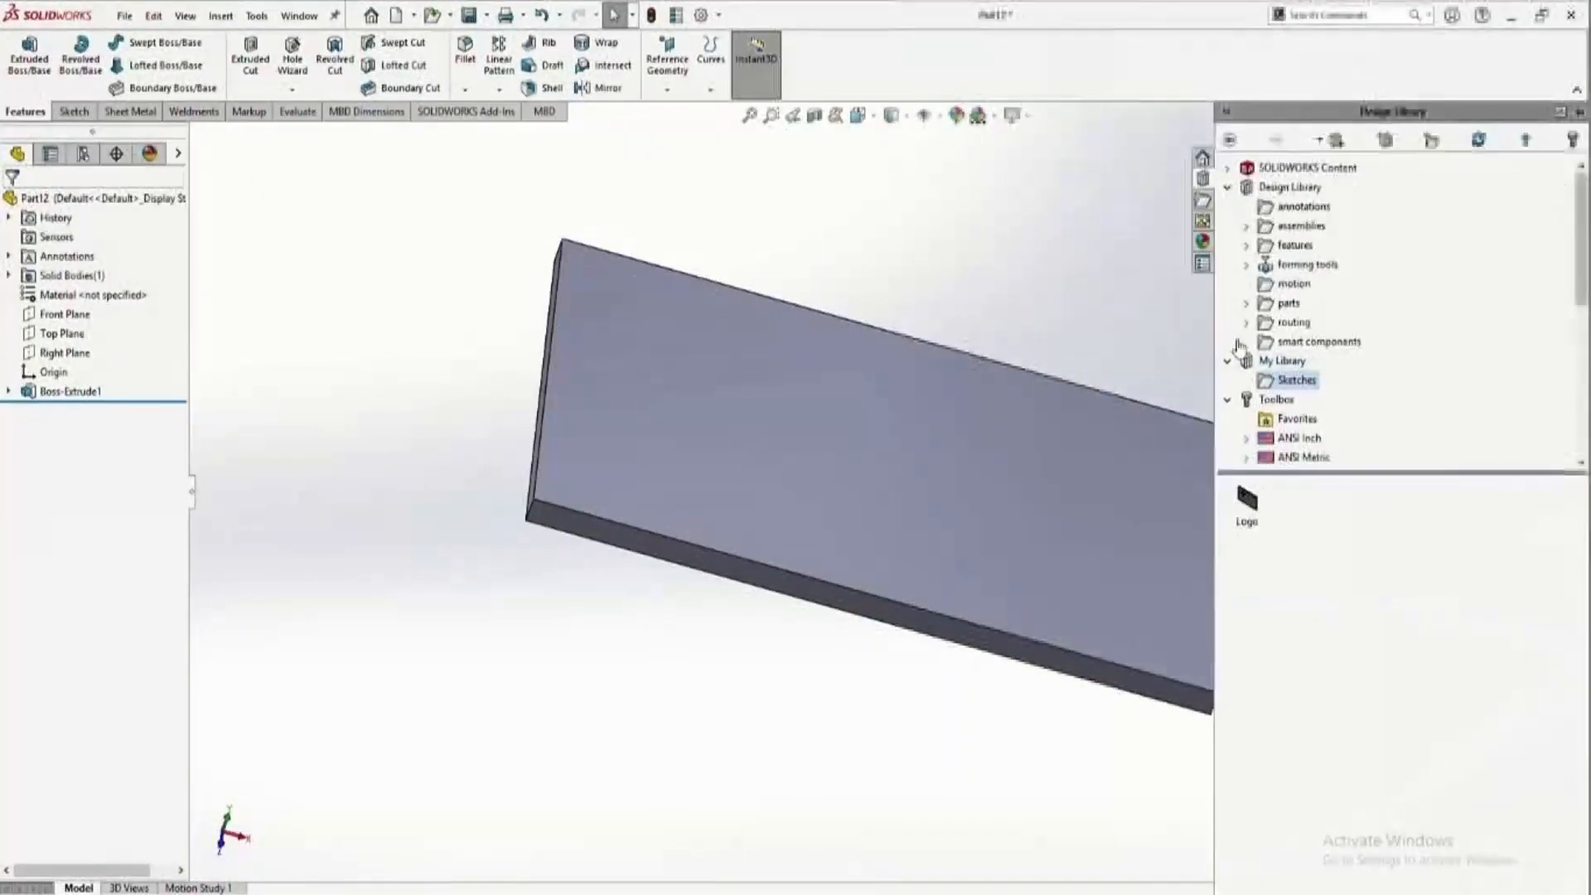
click(1229, 362)
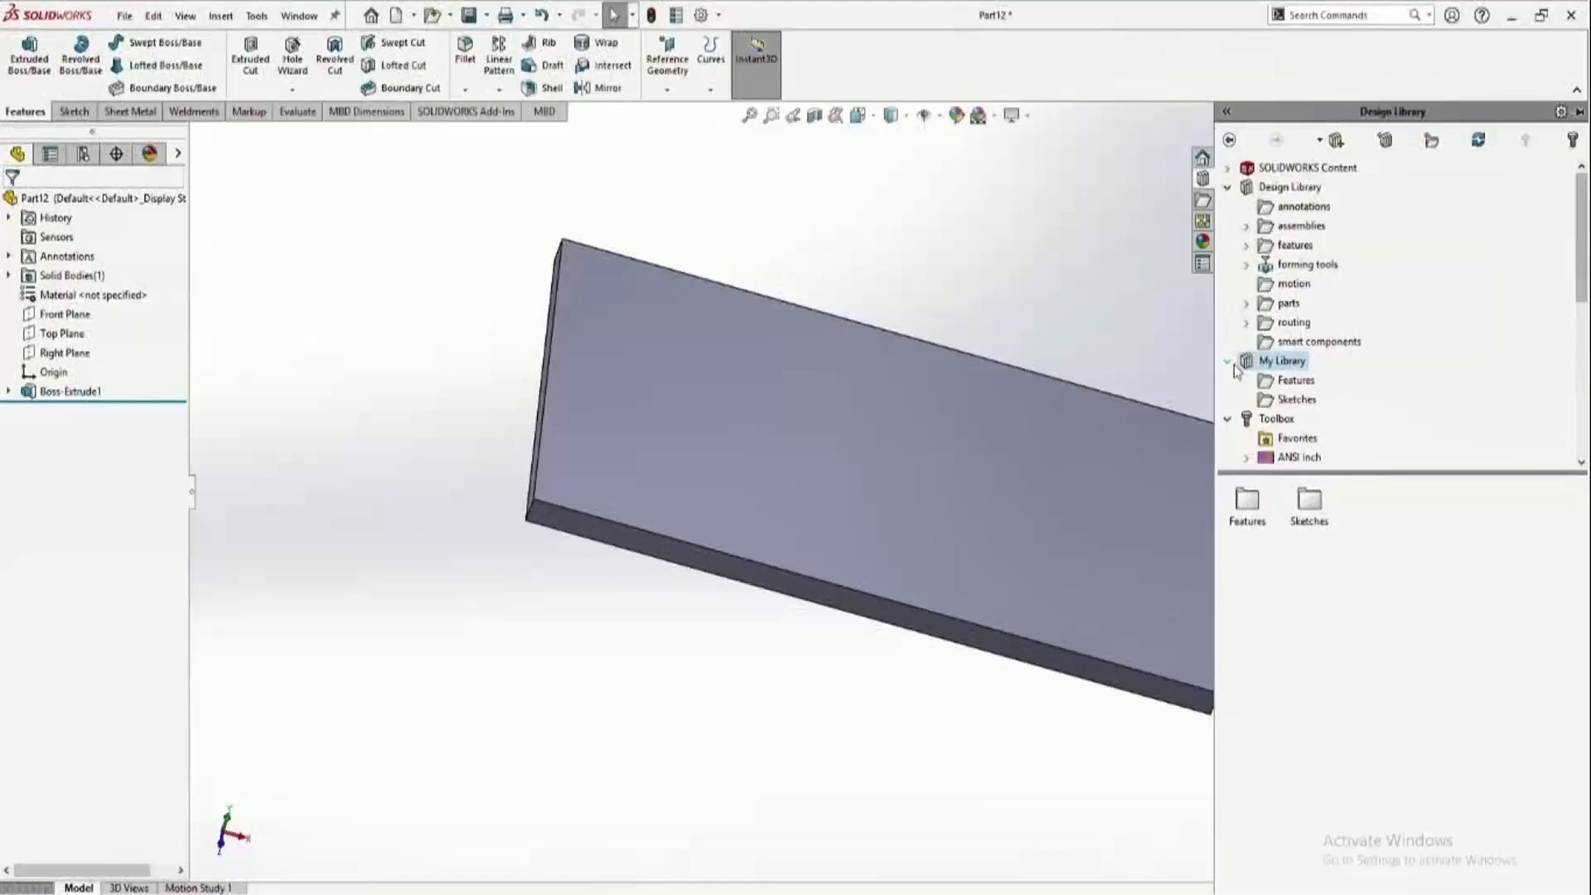
click(1295, 381)
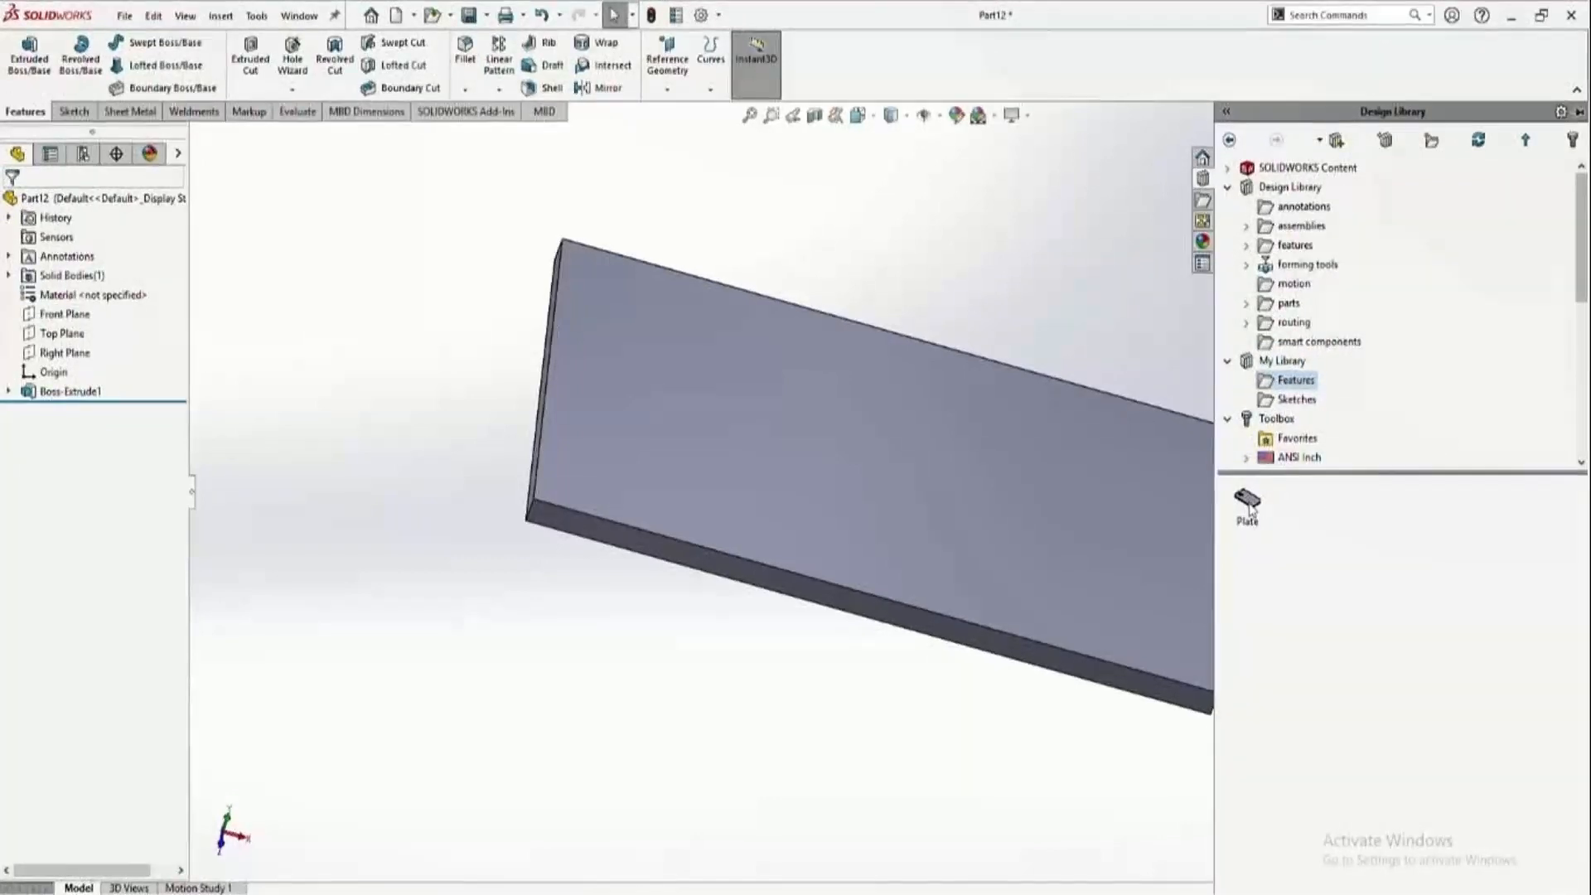
drag(1248, 500, 726, 444)
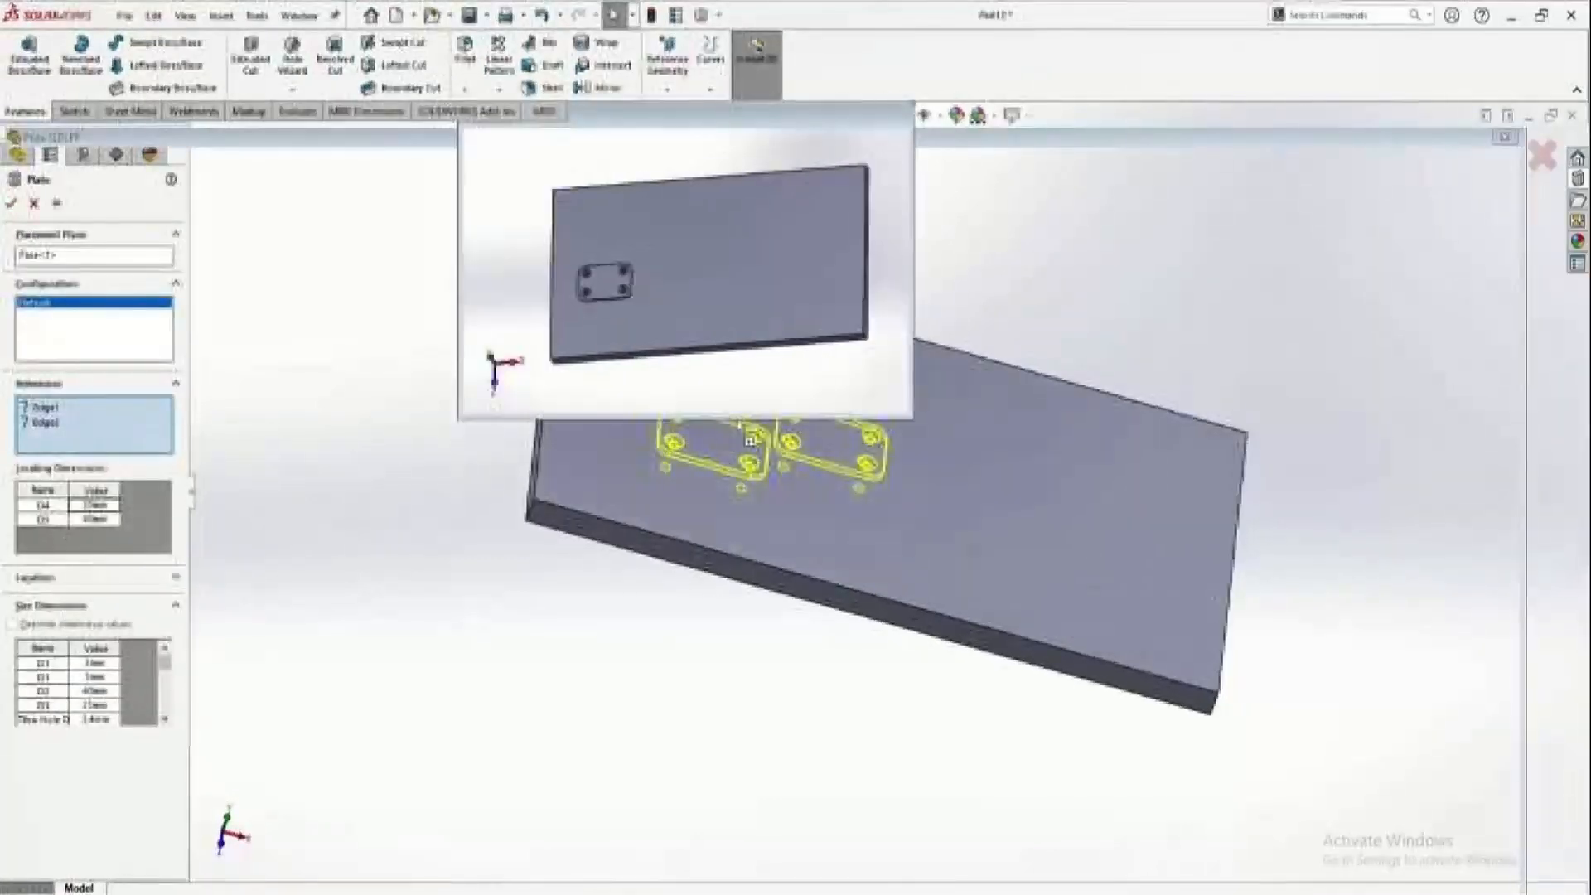
Assign the base plate's short side edge and long front edge as references, and set locating dimension D4 to 50 mm.
click(533, 474)
click(616, 521)
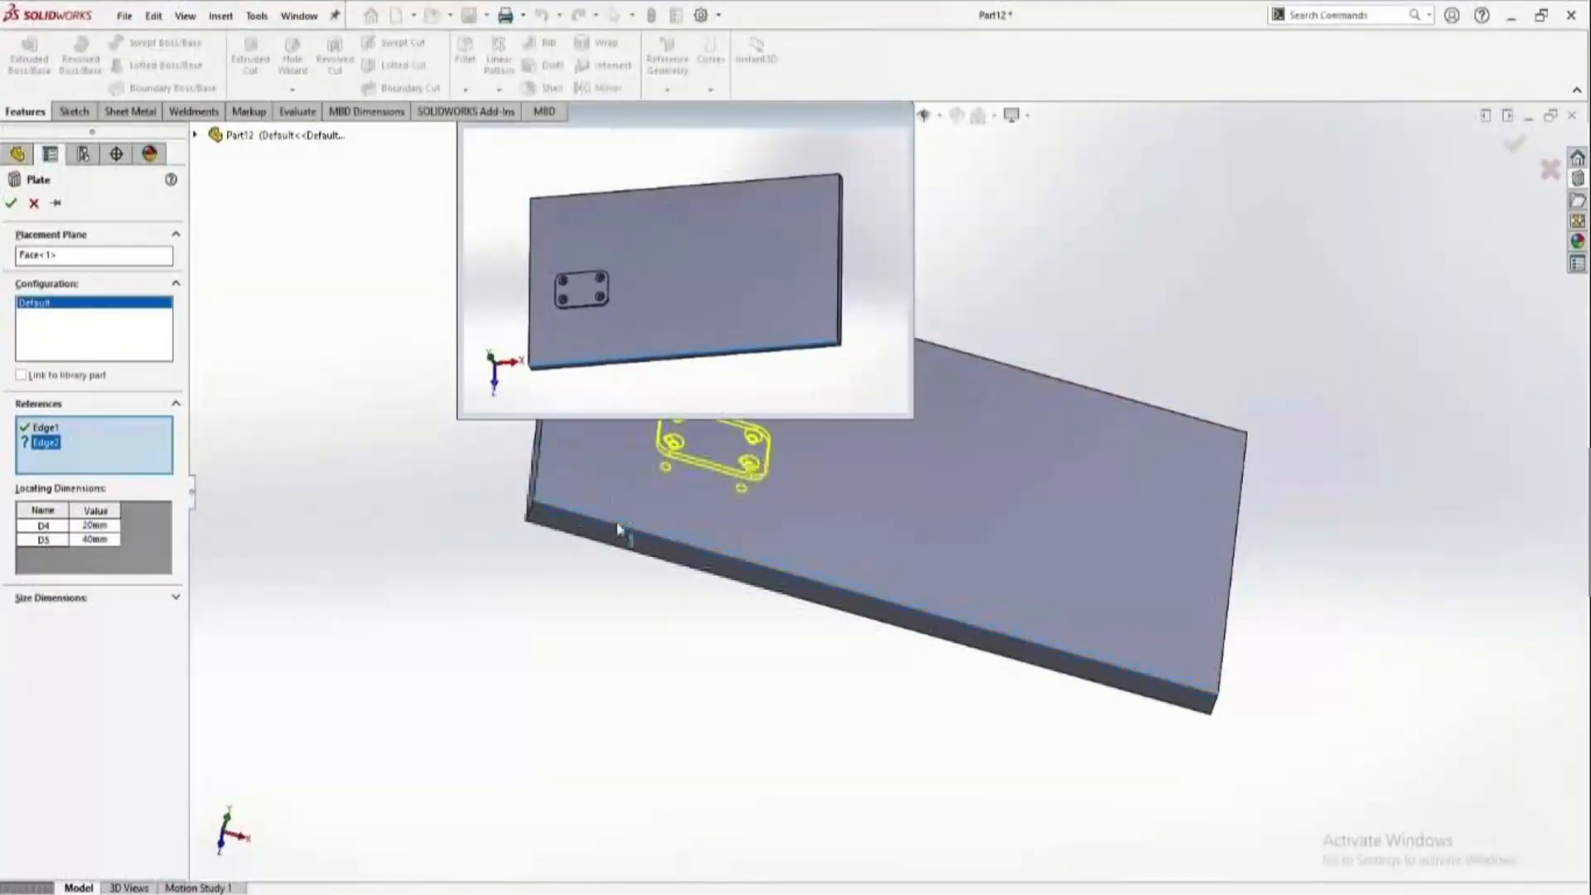
scroll(740, 492, down, 5)
middle_drag(742, 493, 862, 344)
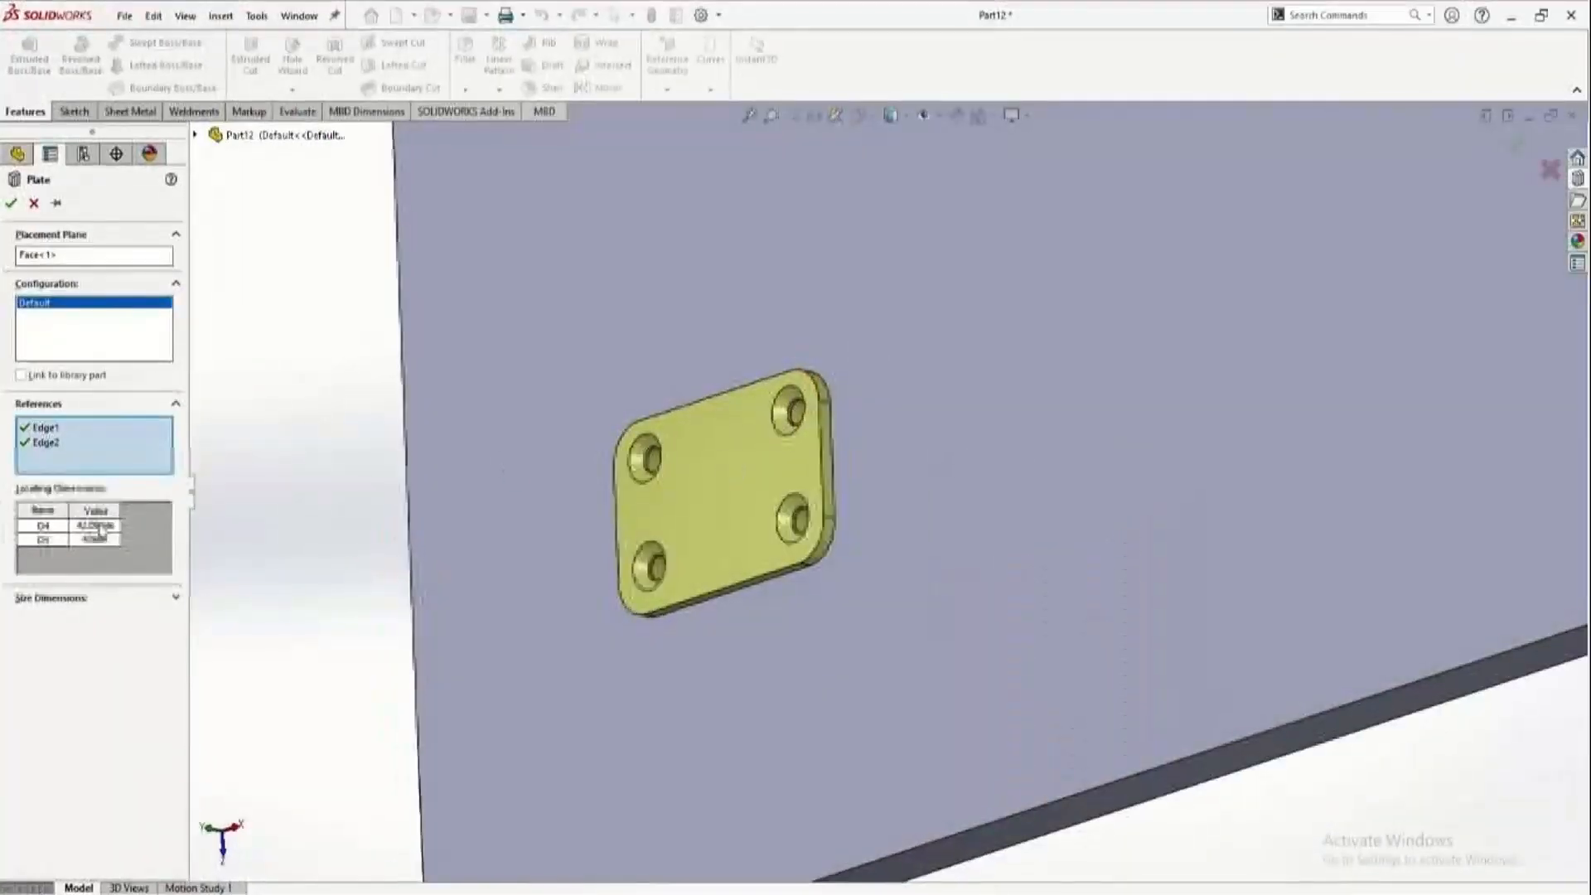
double_click(97, 526)
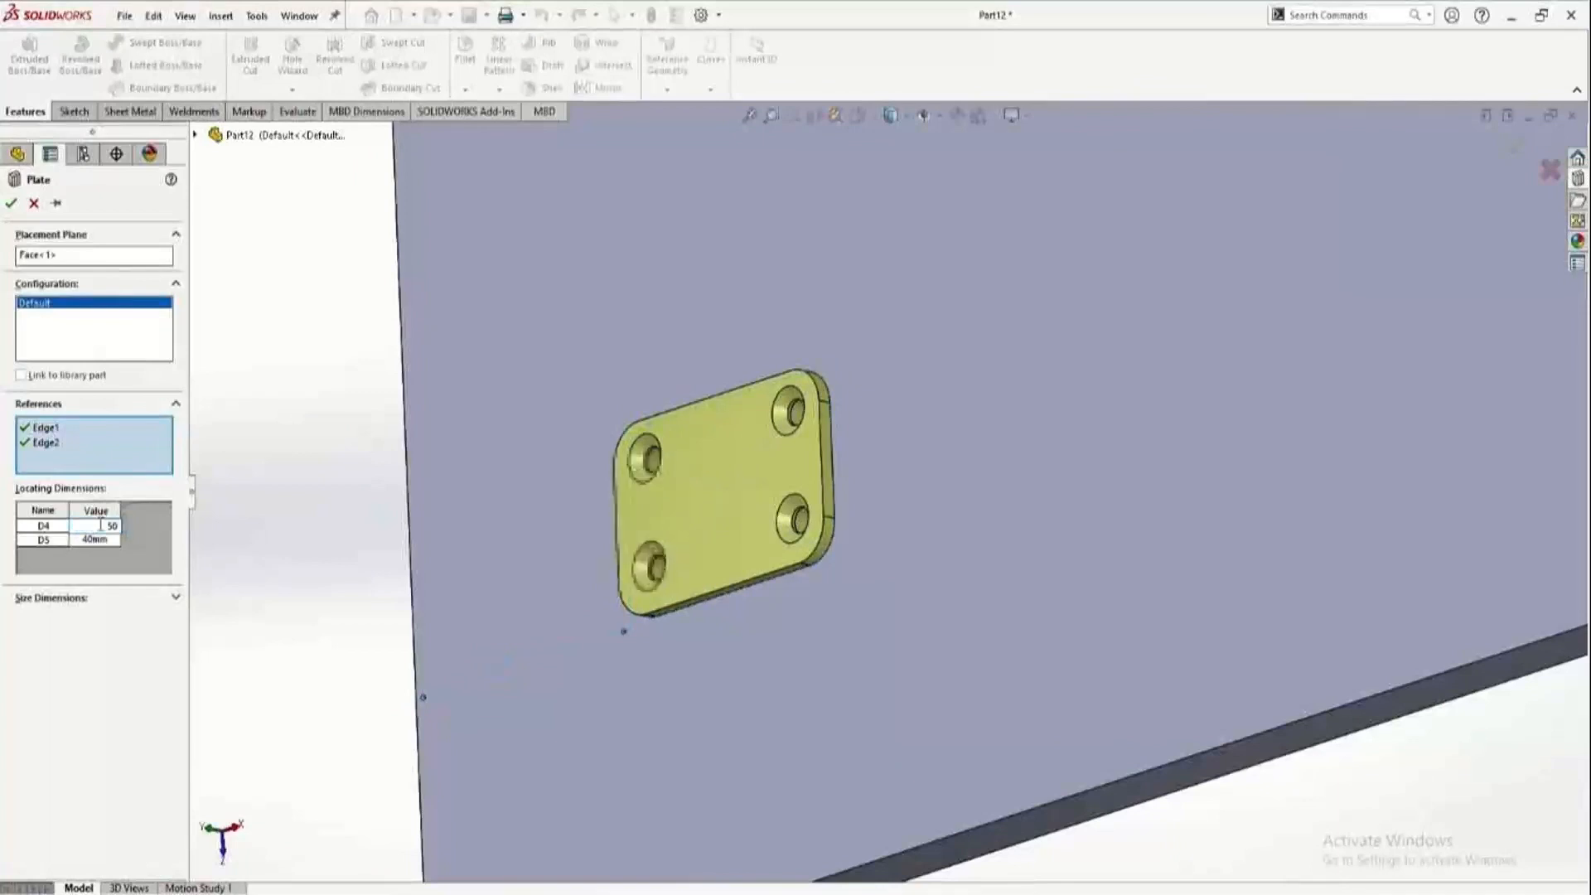
text(50)
key(Return)
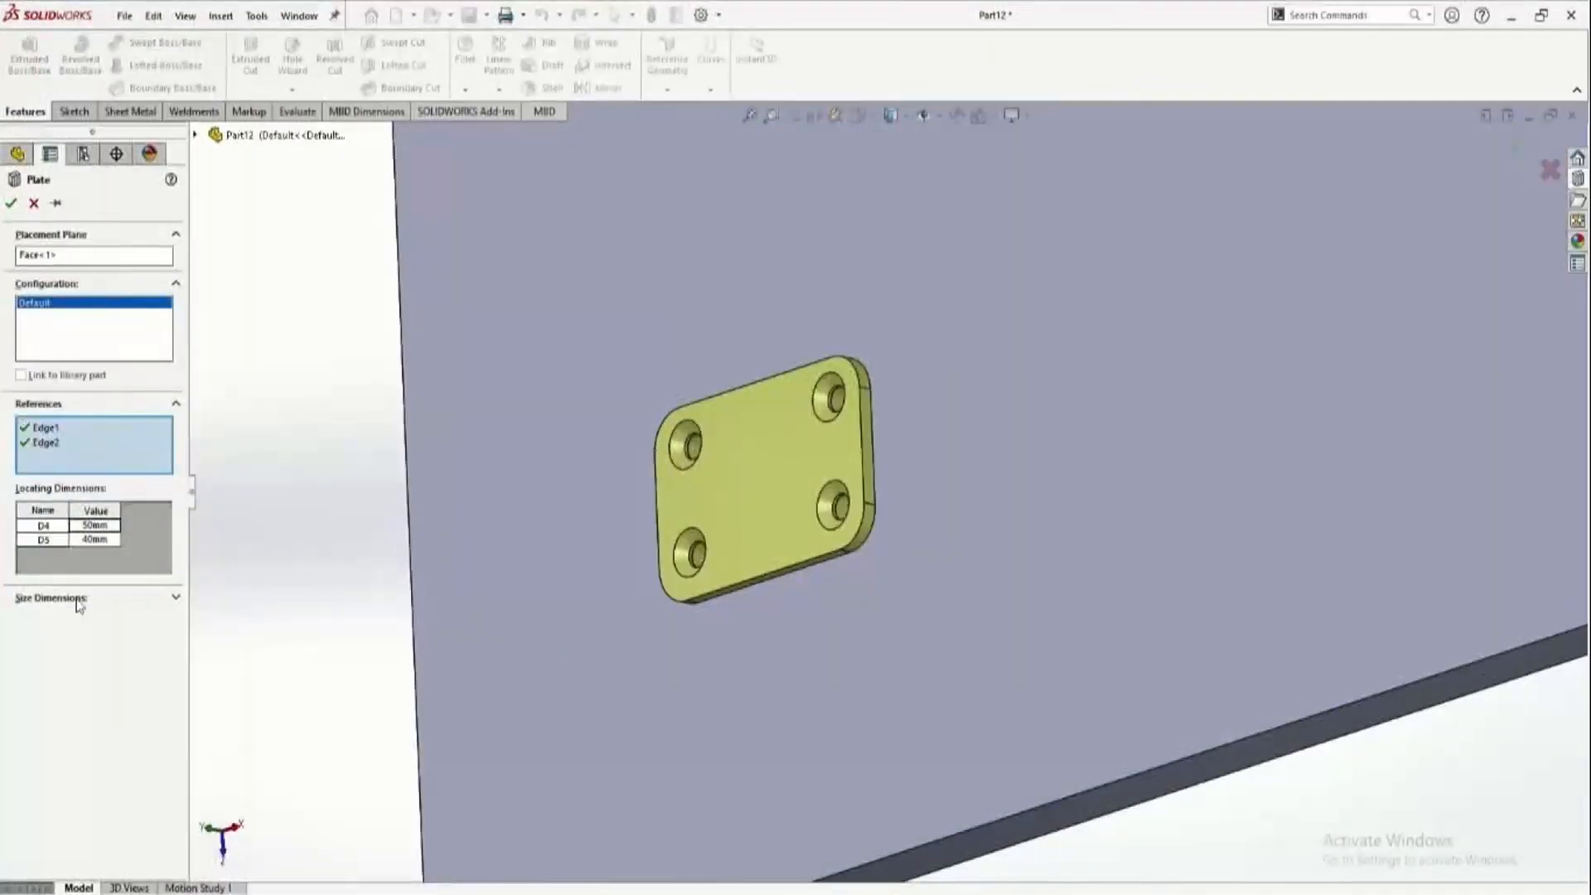
Enable overriding of the inserted Plate's size dimension values and look through the list of values.
click(33, 597)
click(12, 615)
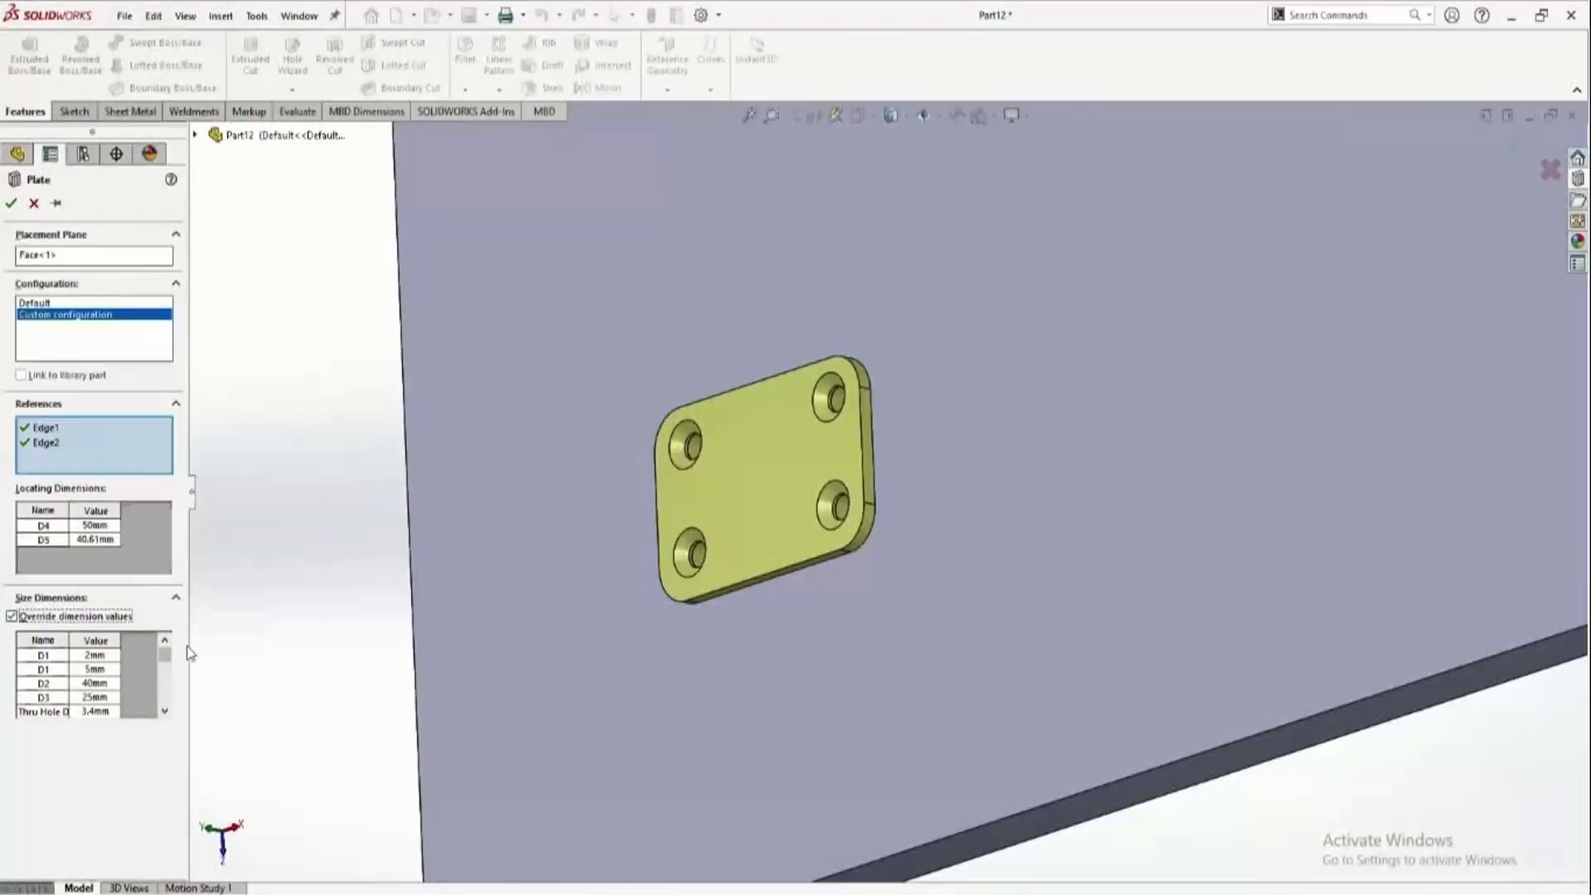
drag(165, 659, 167, 651)
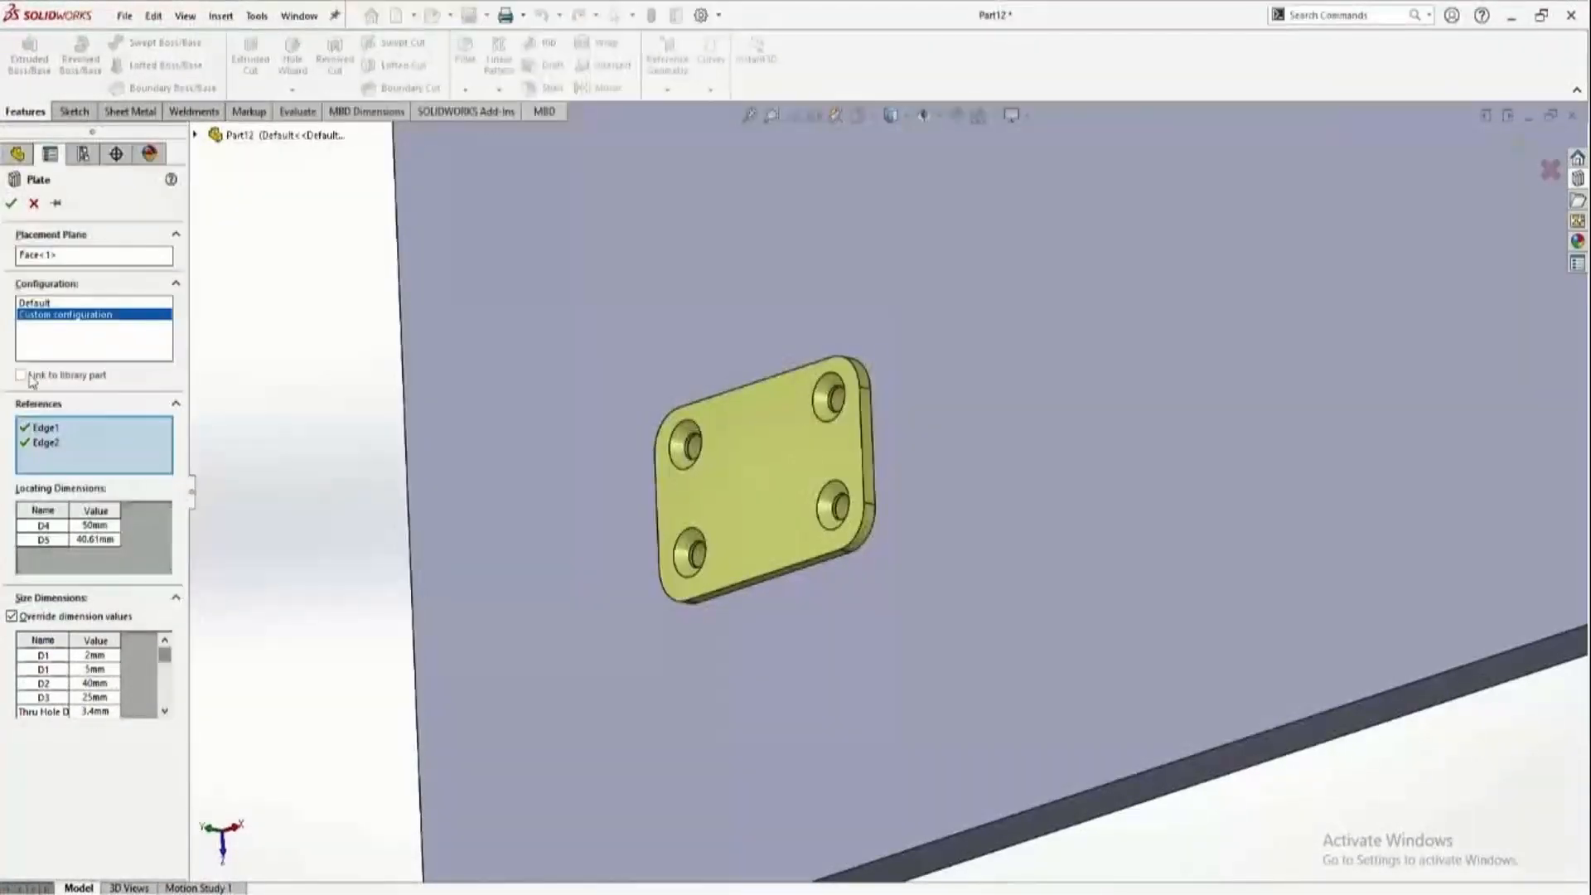
Accept the Plate insertion on the base plate, inspect it, and expand the Plate feature in the design tree.
click(11, 203)
scroll(738, 551, up, 5)
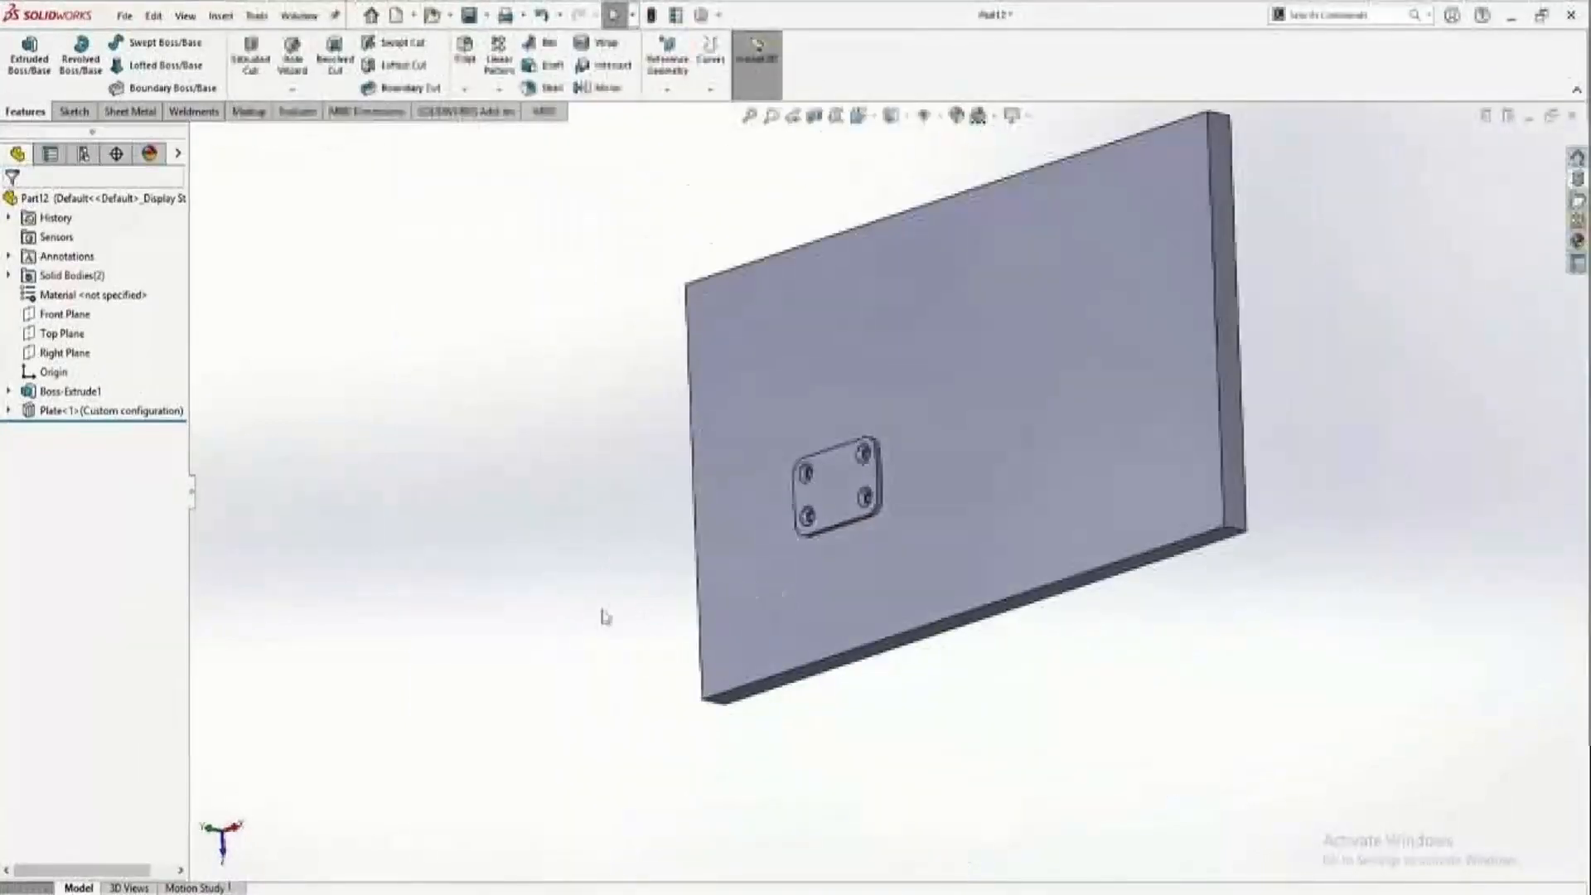
middle_drag(604, 619, 764, 522)
scroll(764, 522, down, 1)
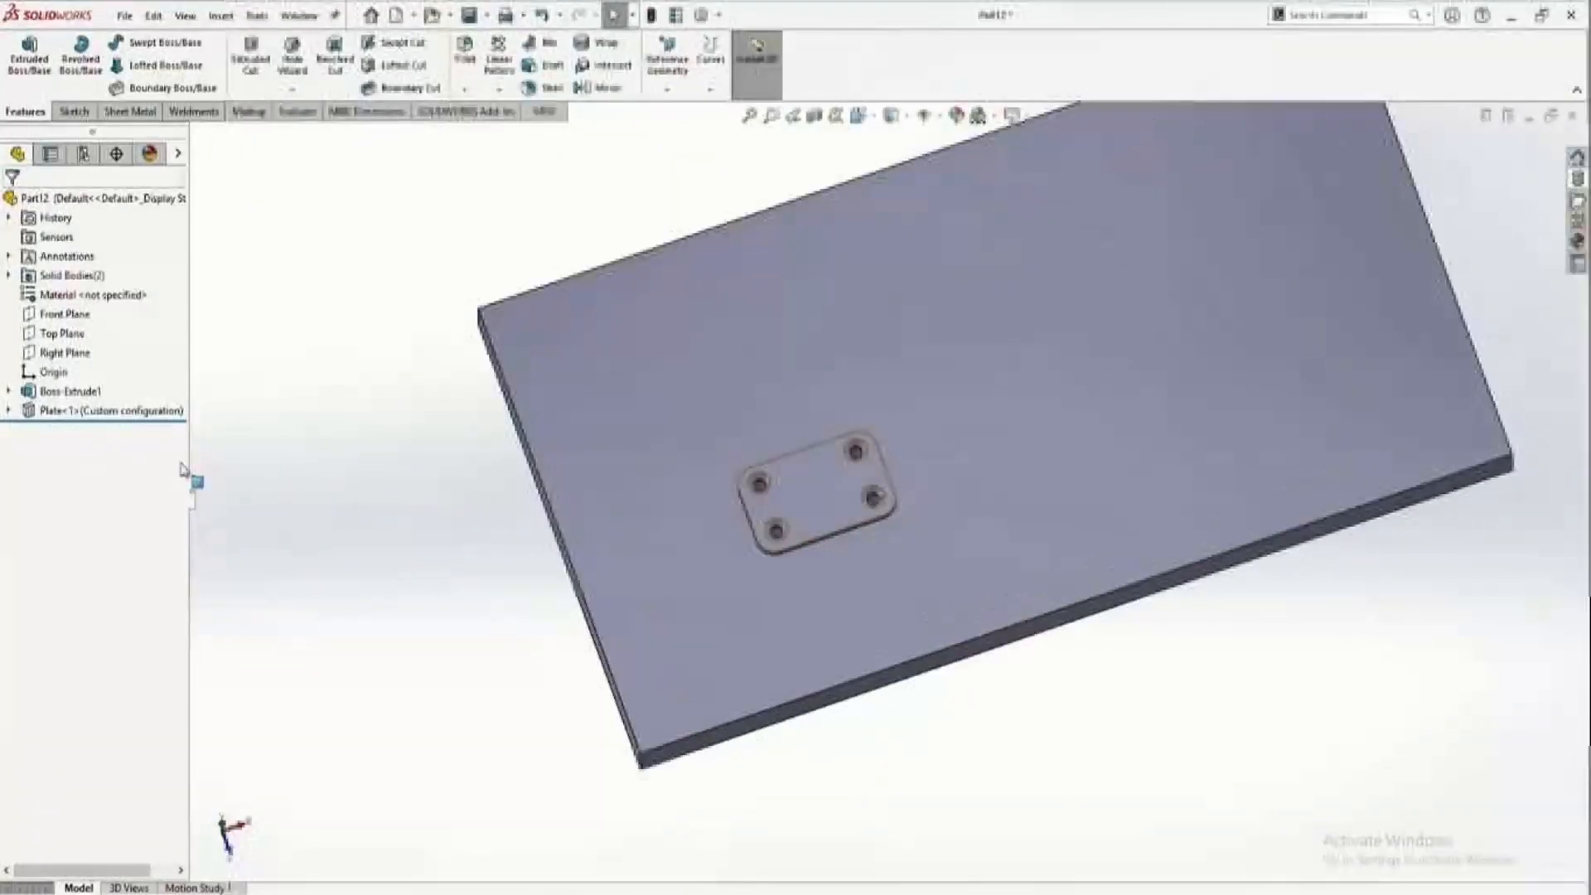
click(9, 412)
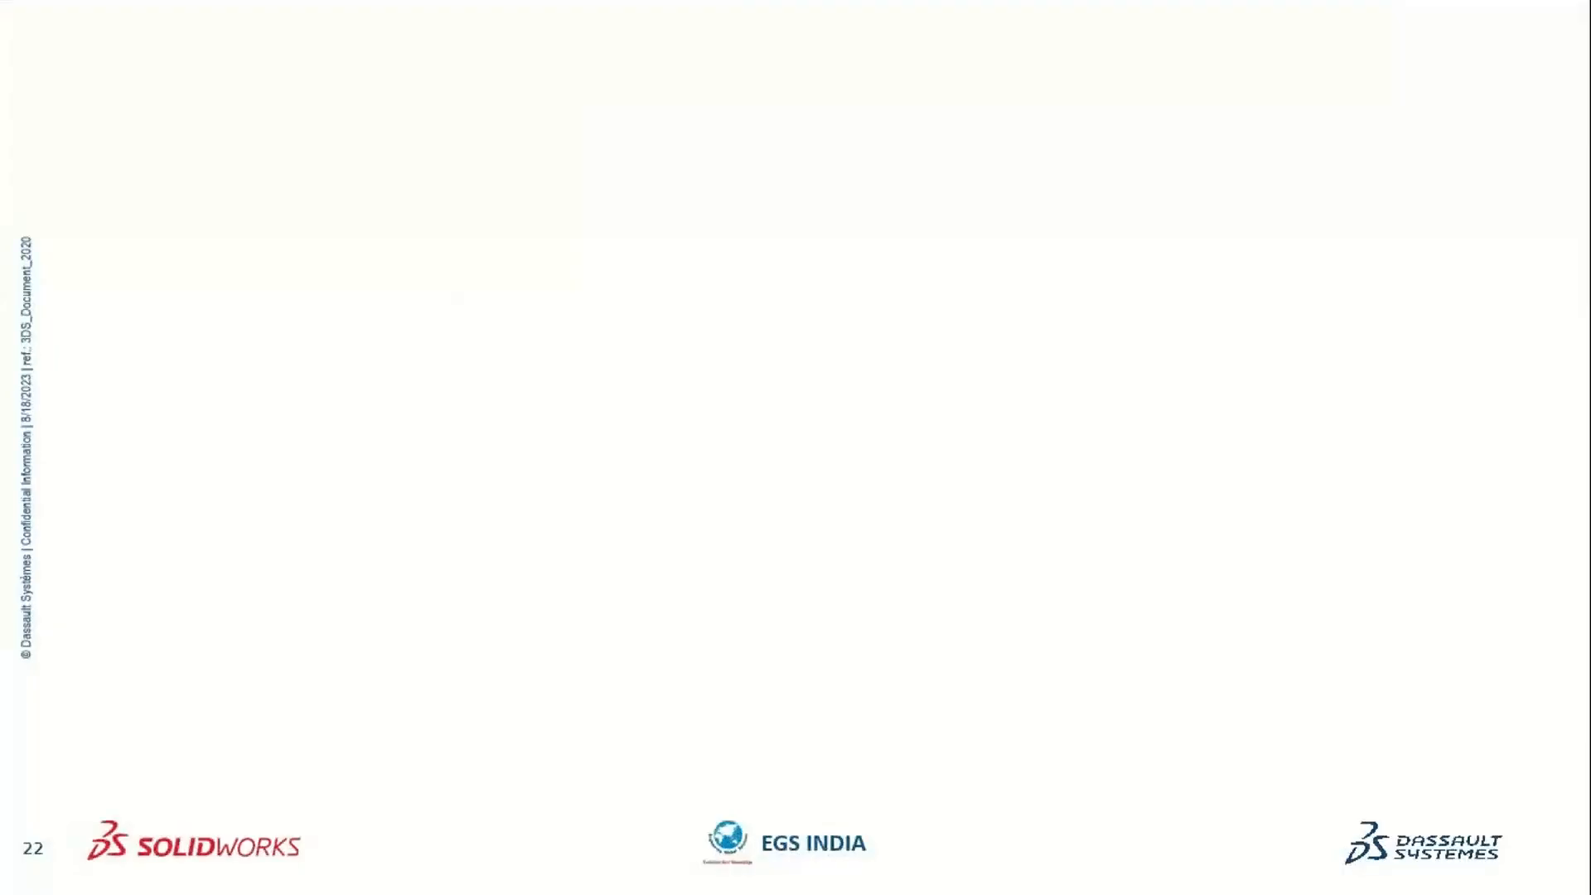
key(Right)
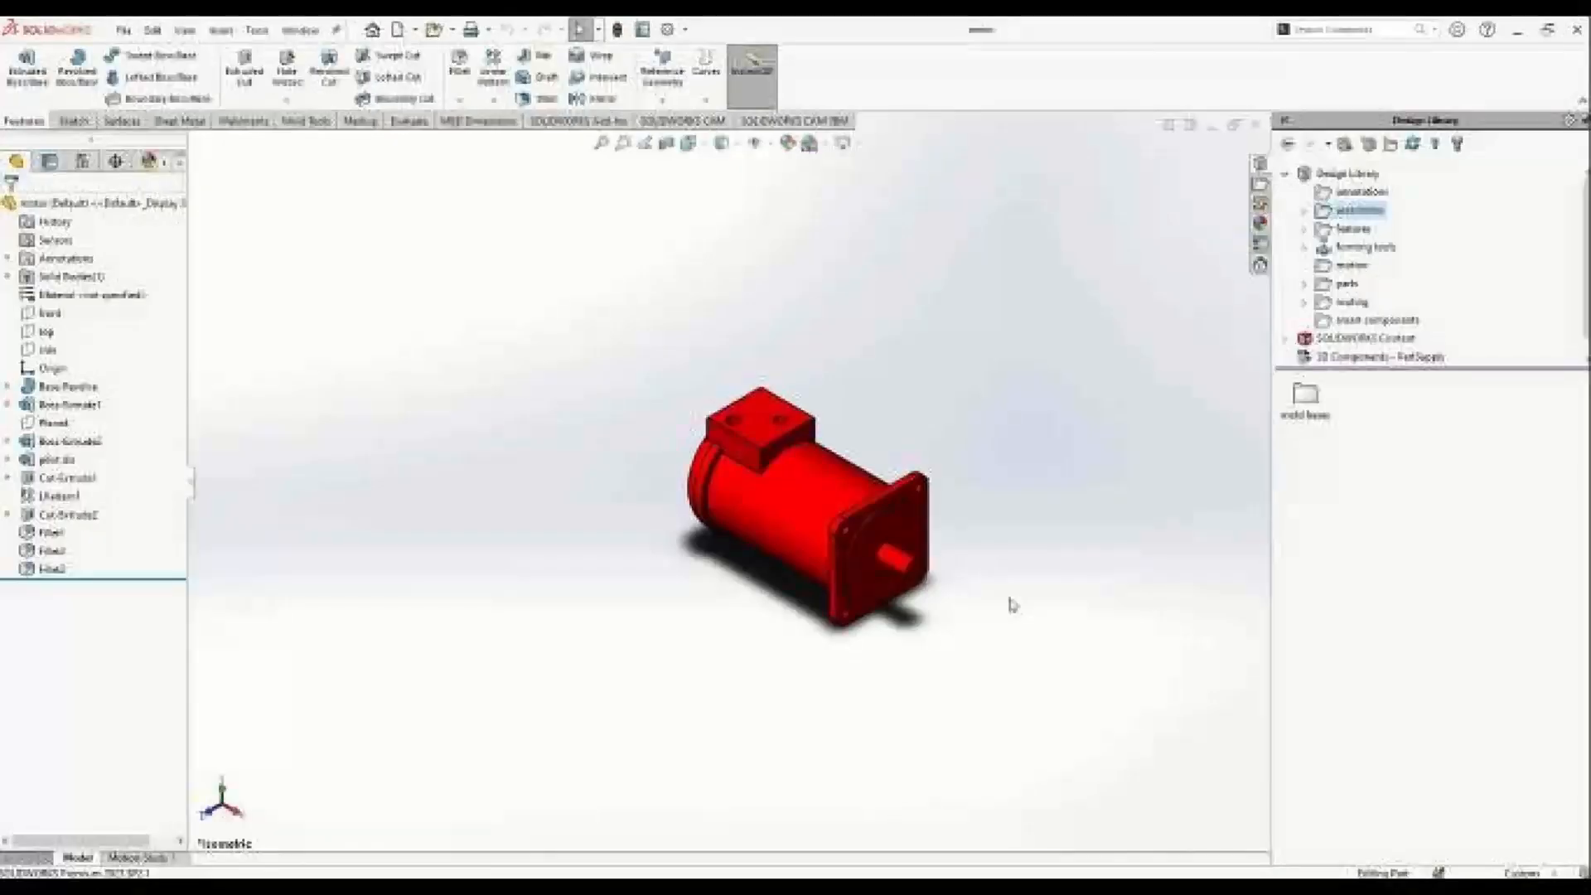
Add the whole motor part to the Design Library's parts > hardware folder with the description "Conveyor motor".
scroll(854, 519, down, 3)
scroll(814, 521, up, 2)
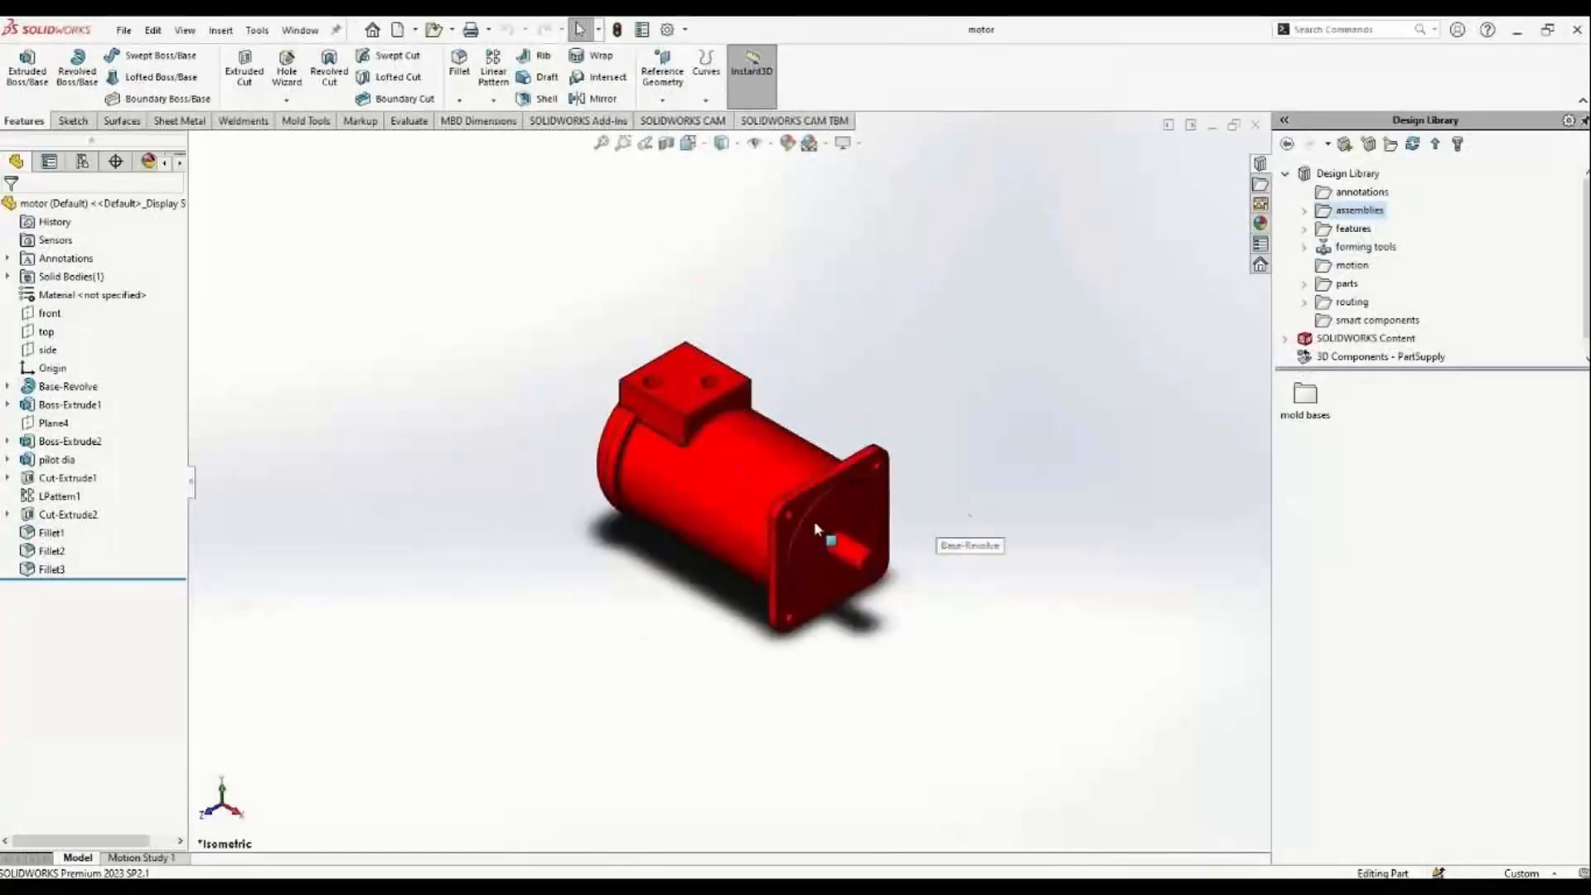
scroll(845, 565, down, 2)
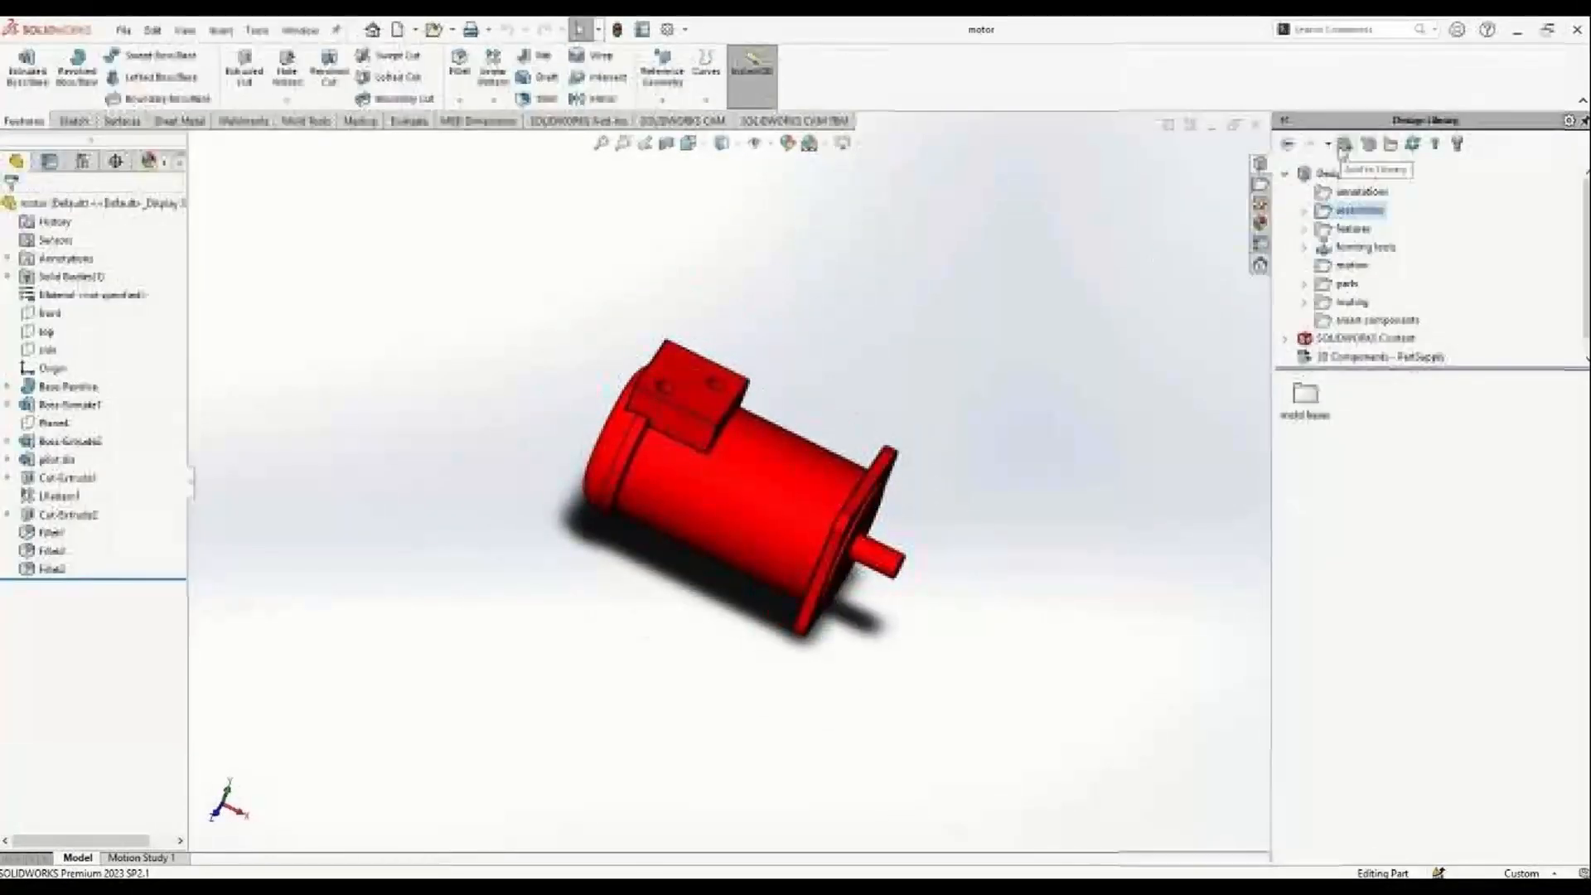
right_click(100, 203)
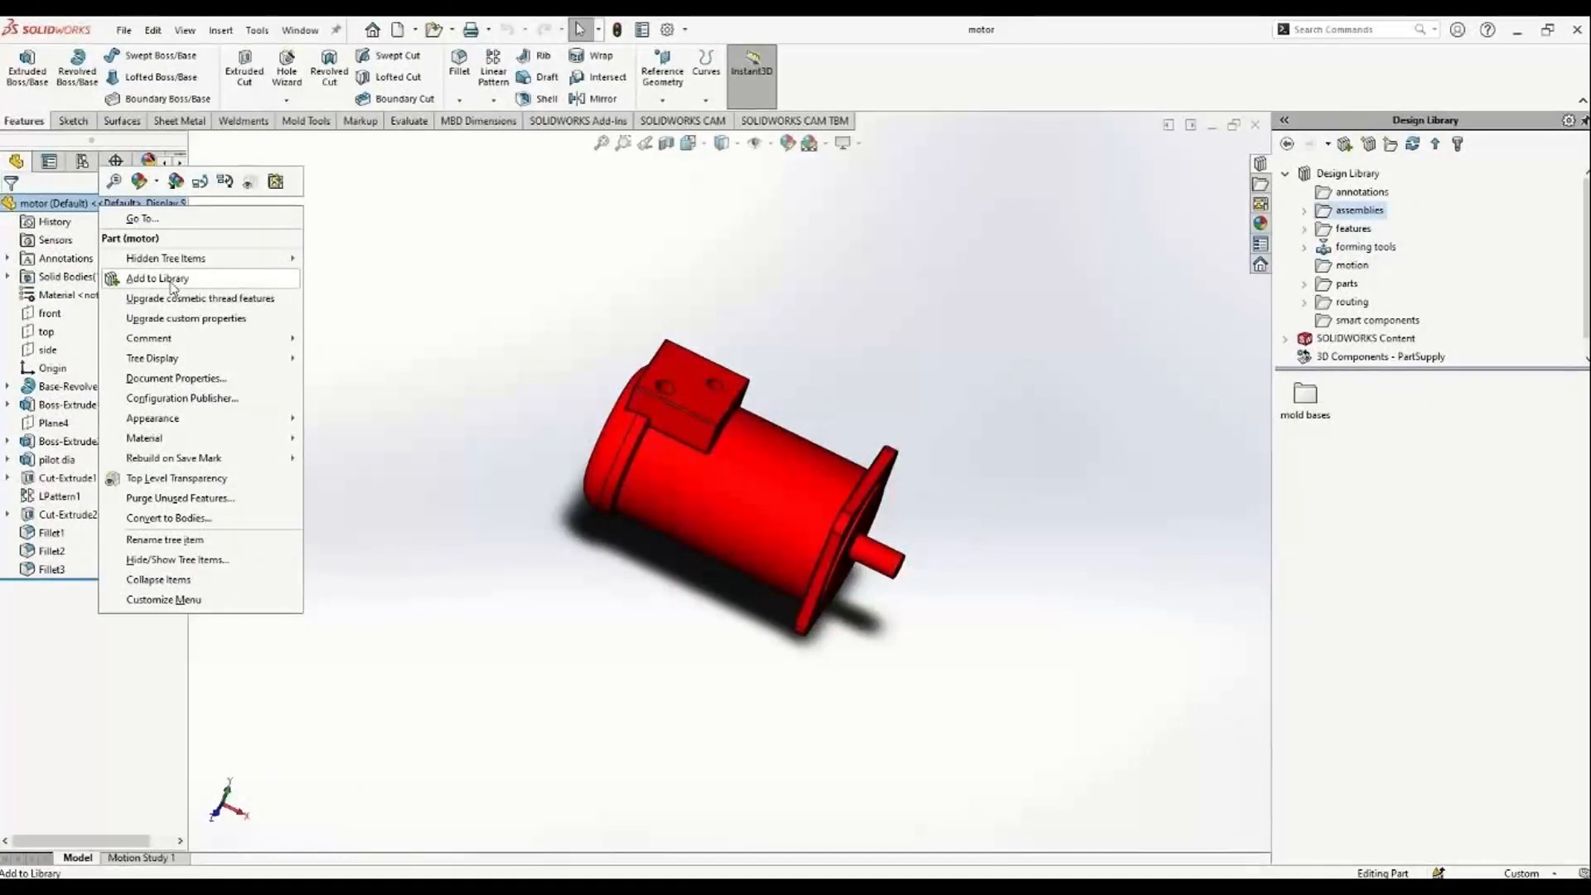
click(173, 283)
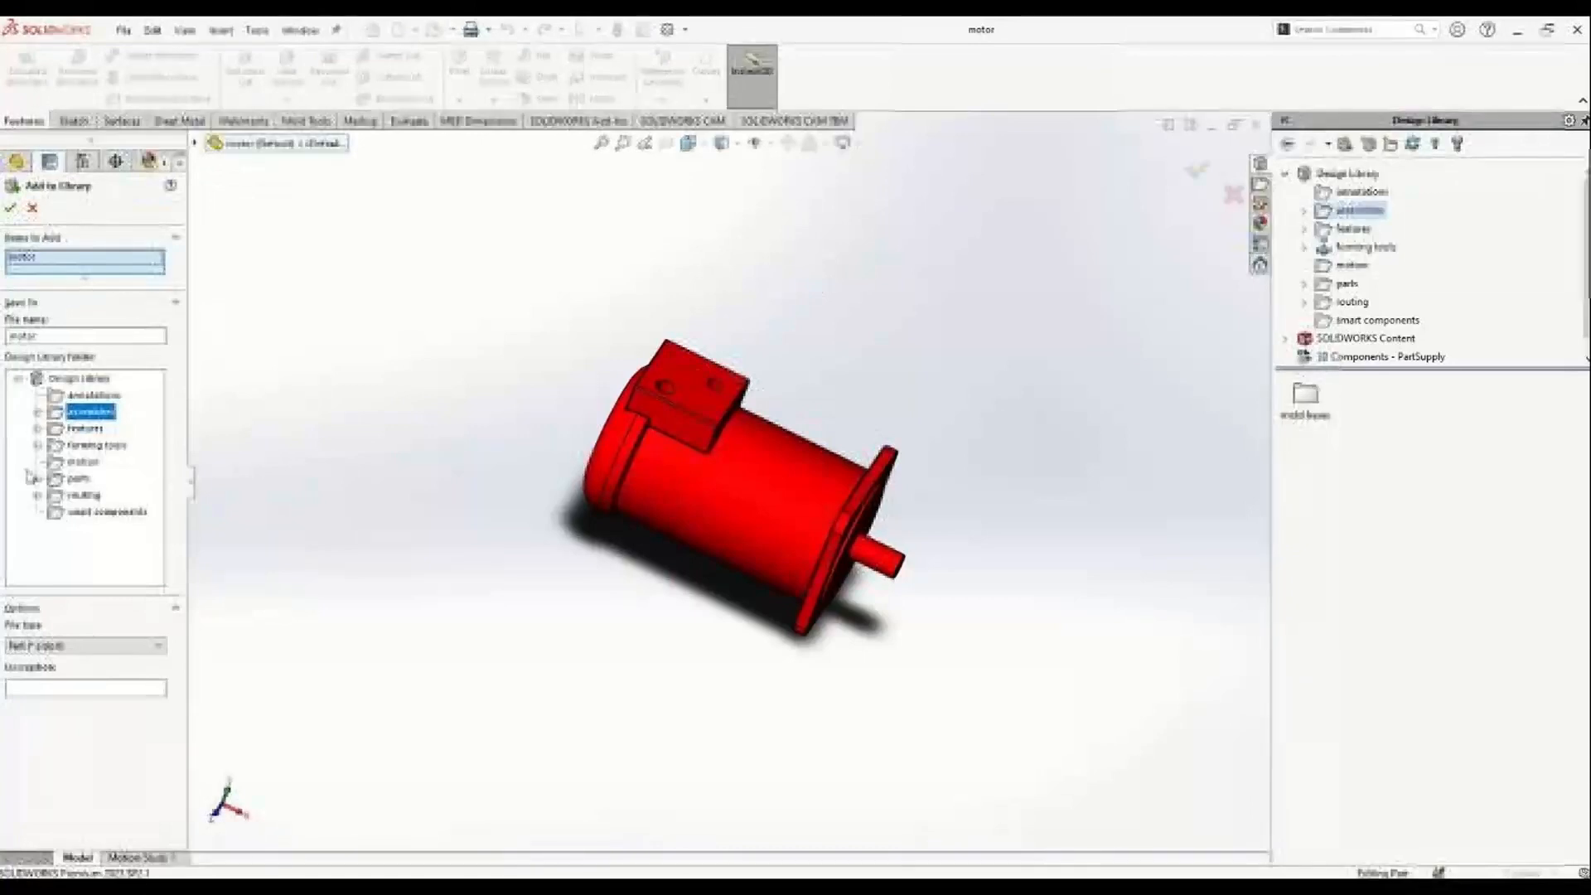
click(37, 478)
click(107, 495)
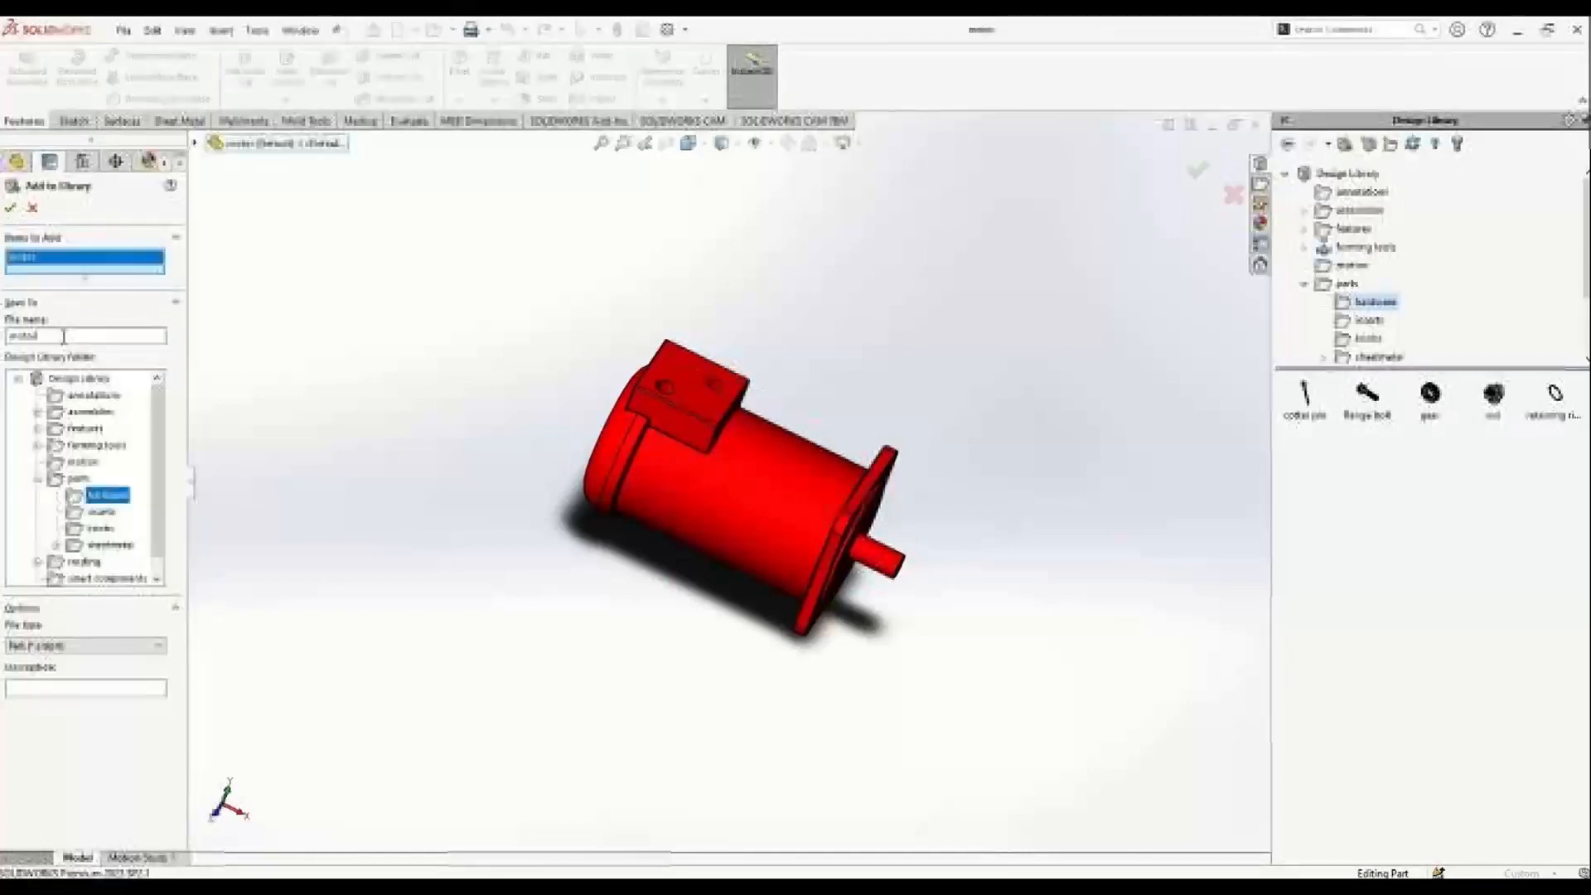
click(93, 686)
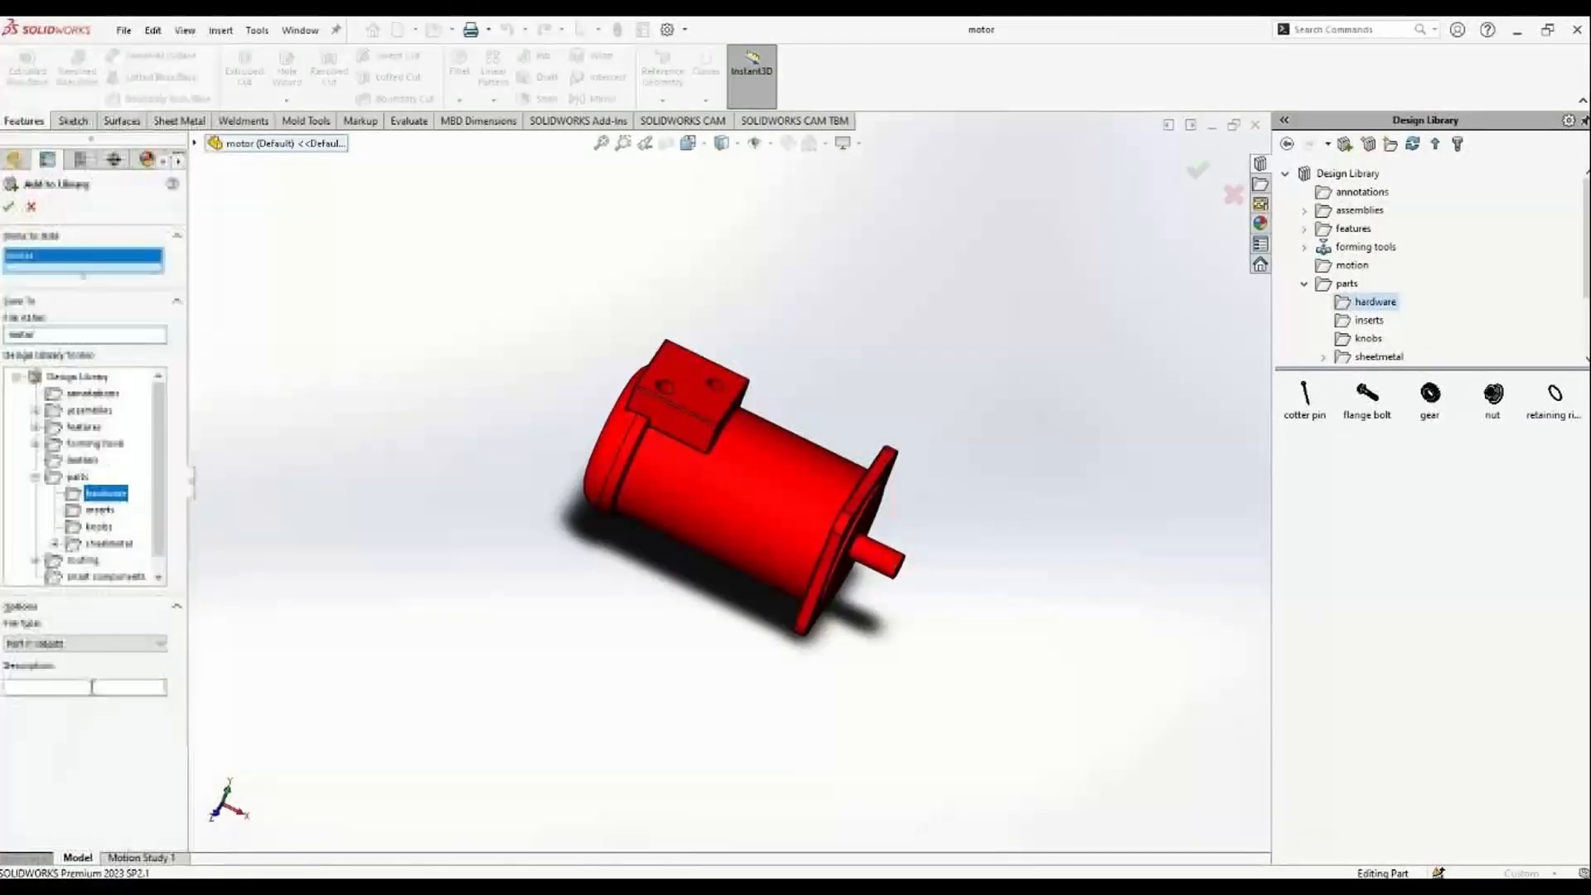
text(don)
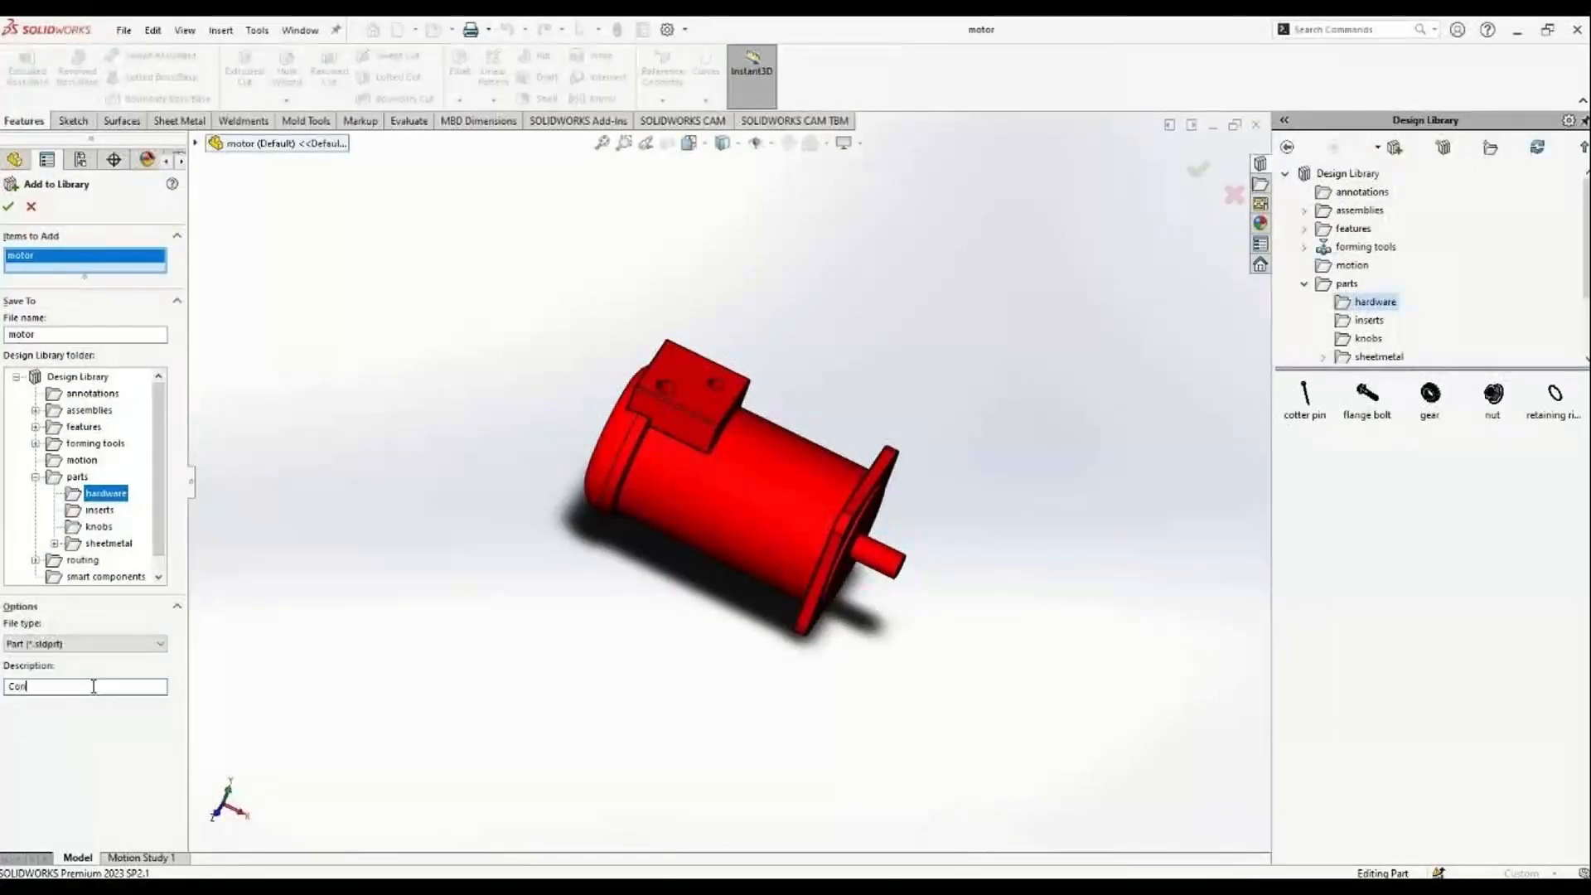
text(veyor moto)
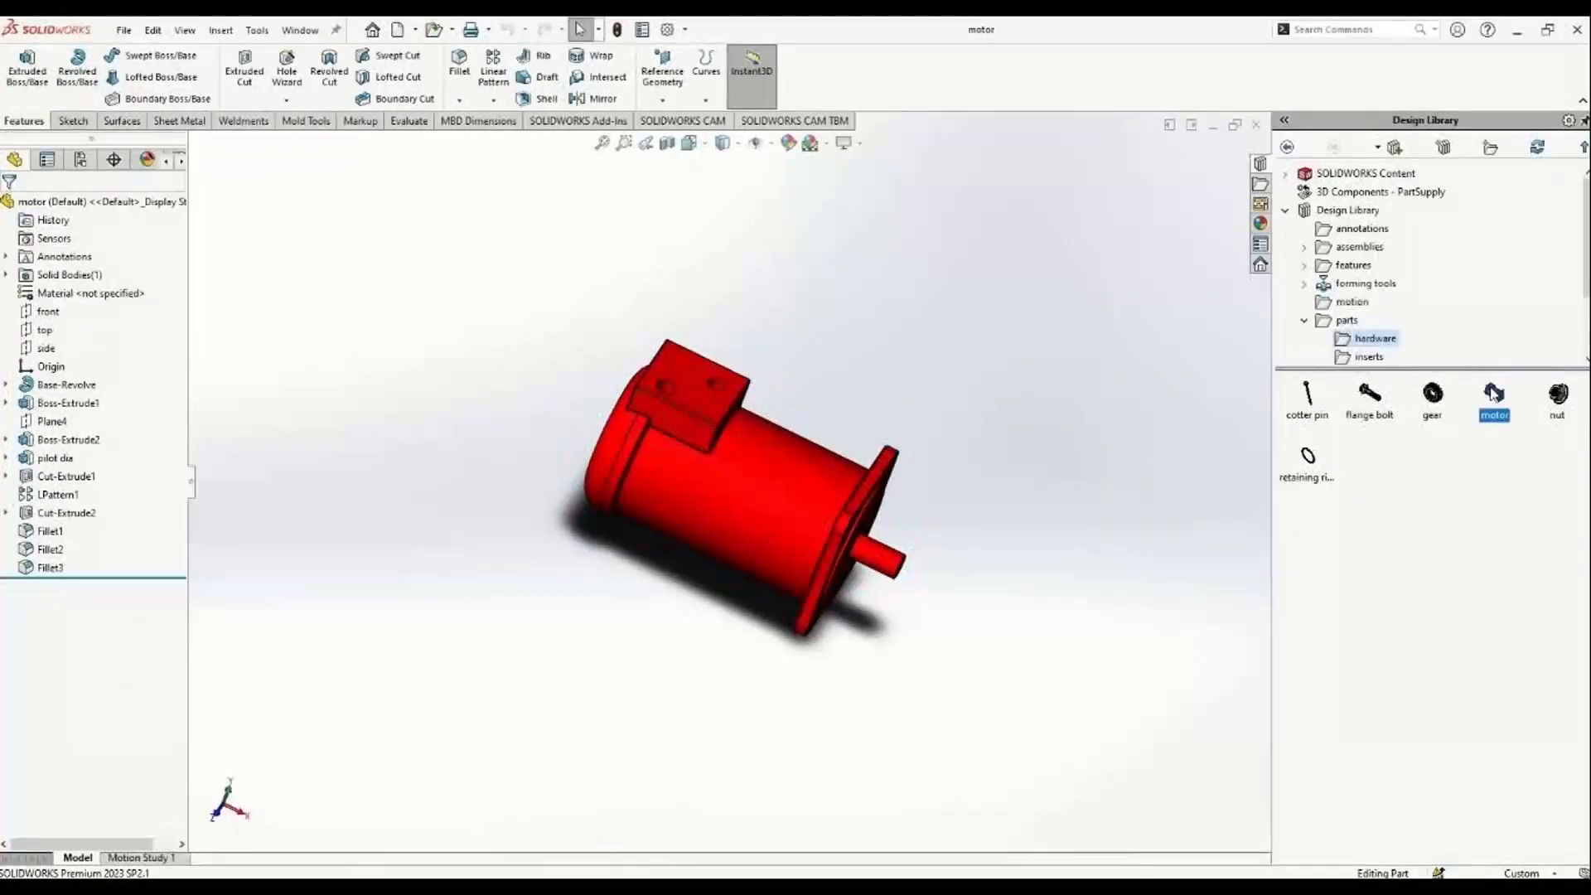
Check the Design Library's parts > hardware folder for the stored motor part.
click(1307, 321)
click(1309, 321)
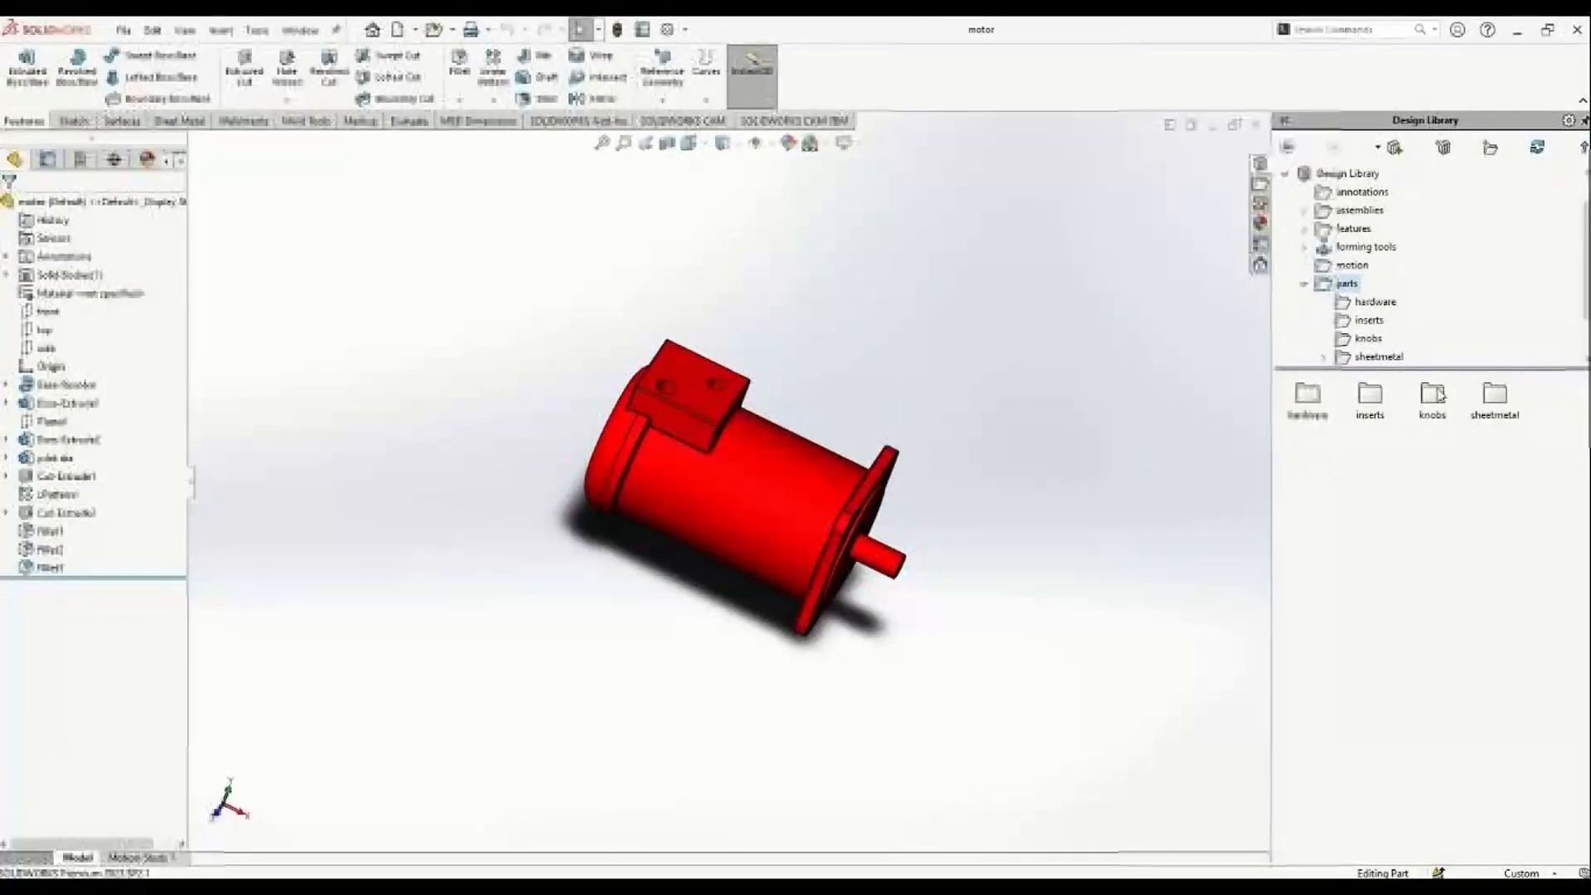
click(1351, 304)
click(1493, 398)
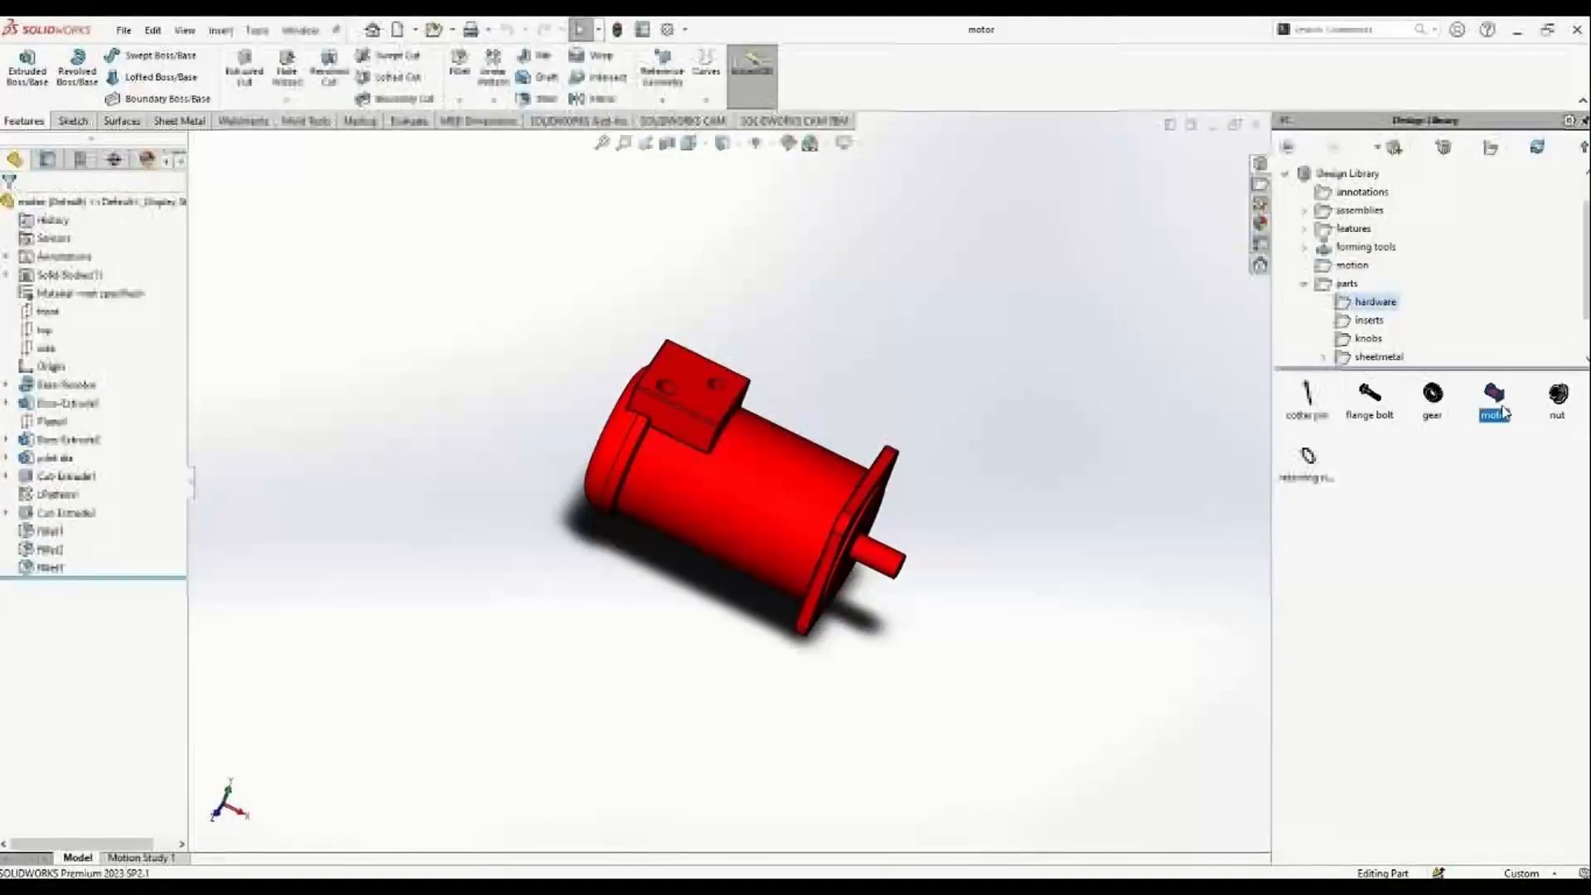
Close the motor part and set up adding the Overturning Mechanism_defeature assembly to the library's assemblies folder under the file name "Motor Assembly".
click(1256, 125)
click(1380, 272)
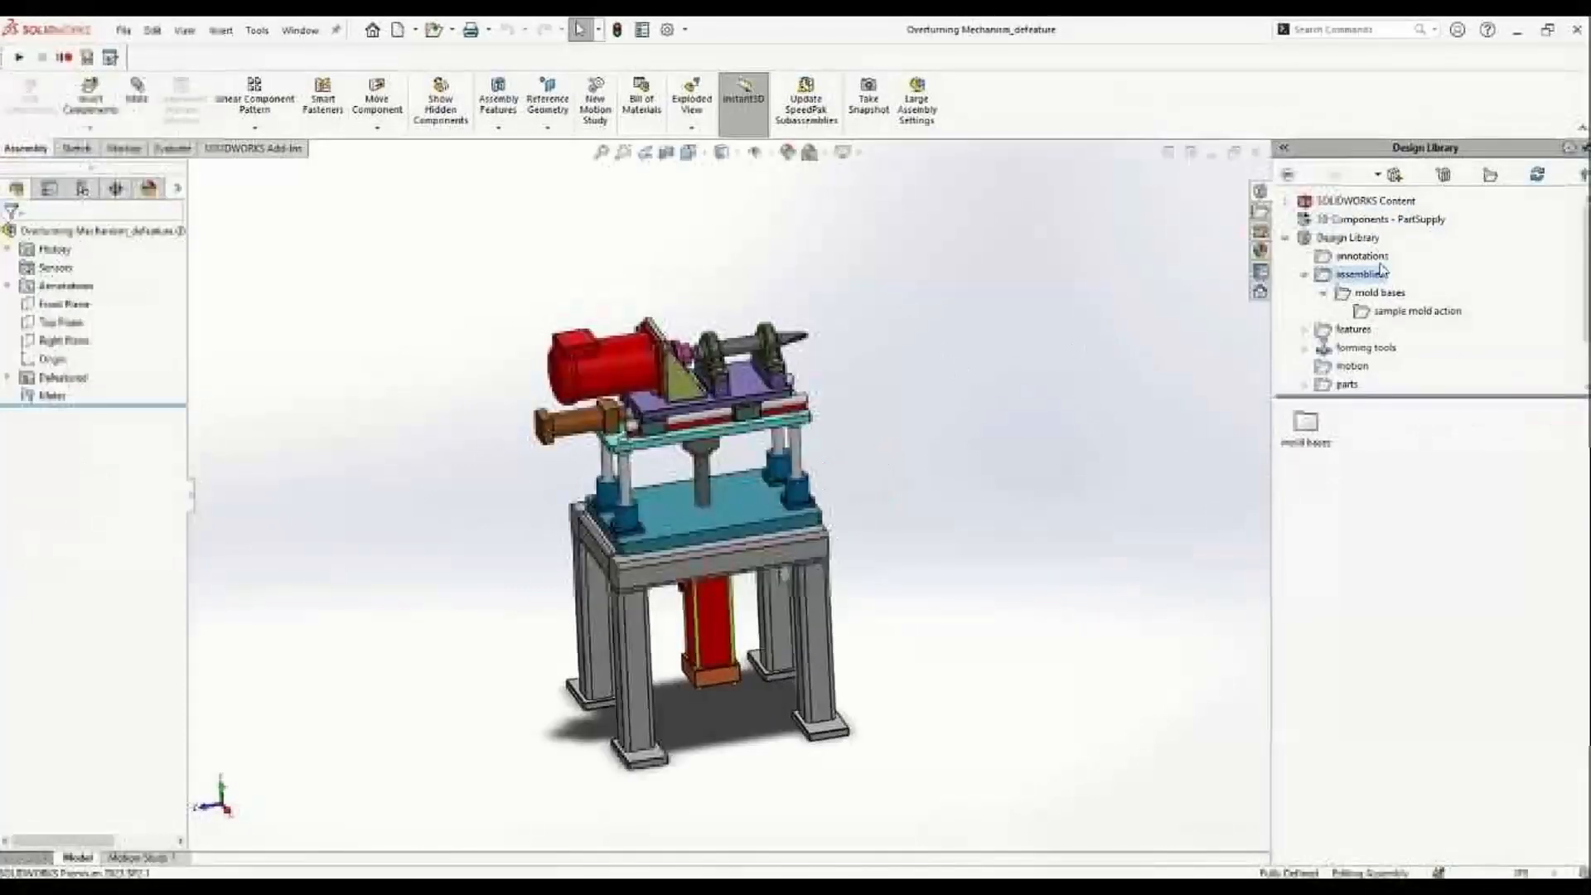
click(1395, 174)
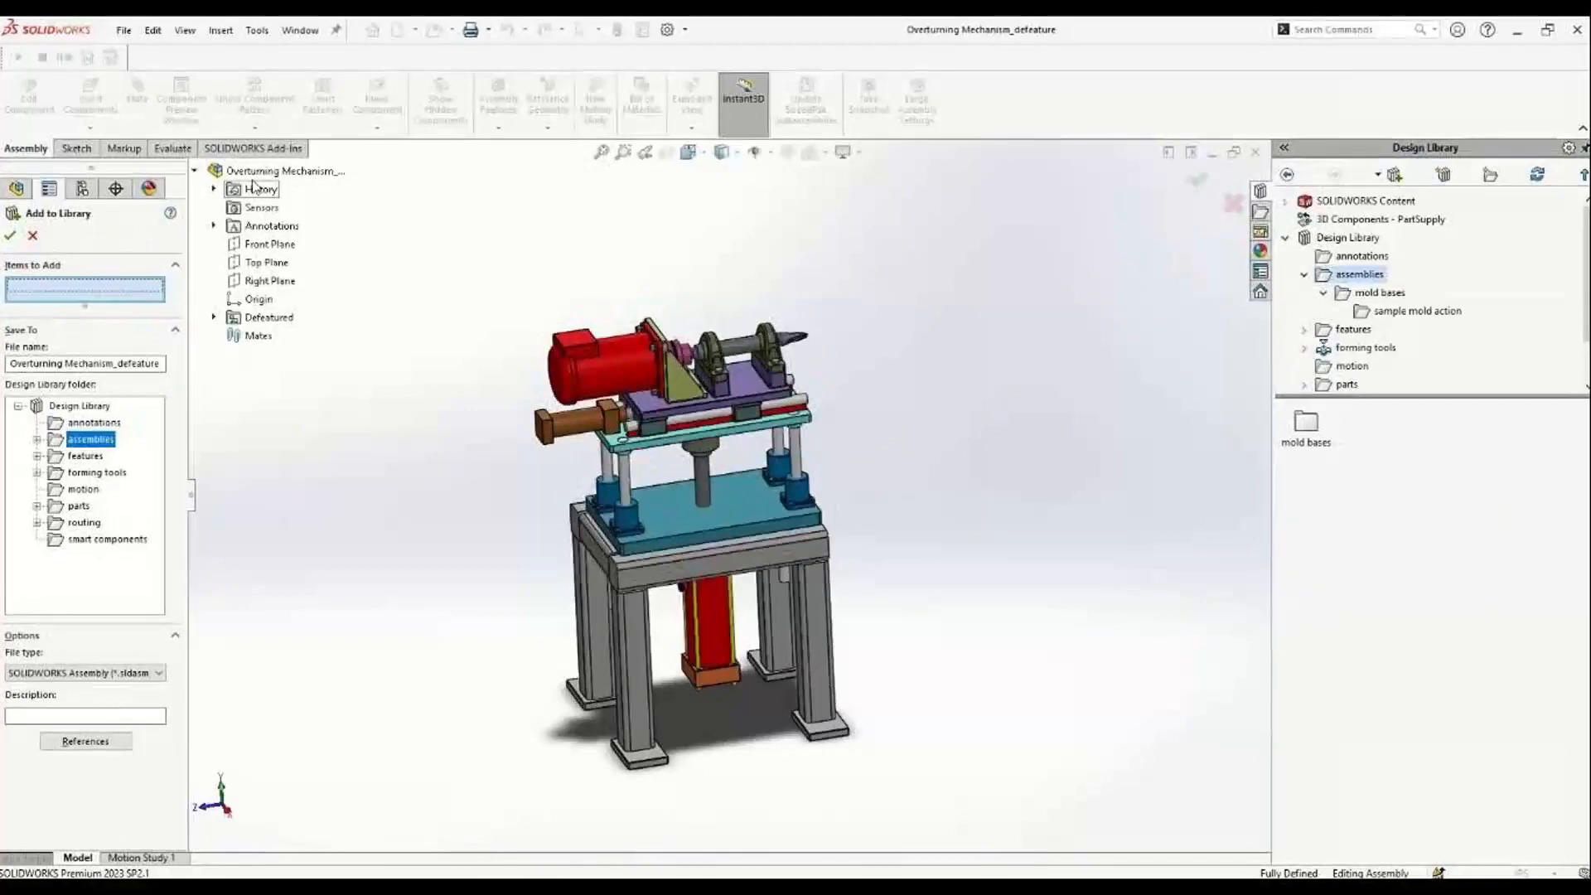
click(280, 171)
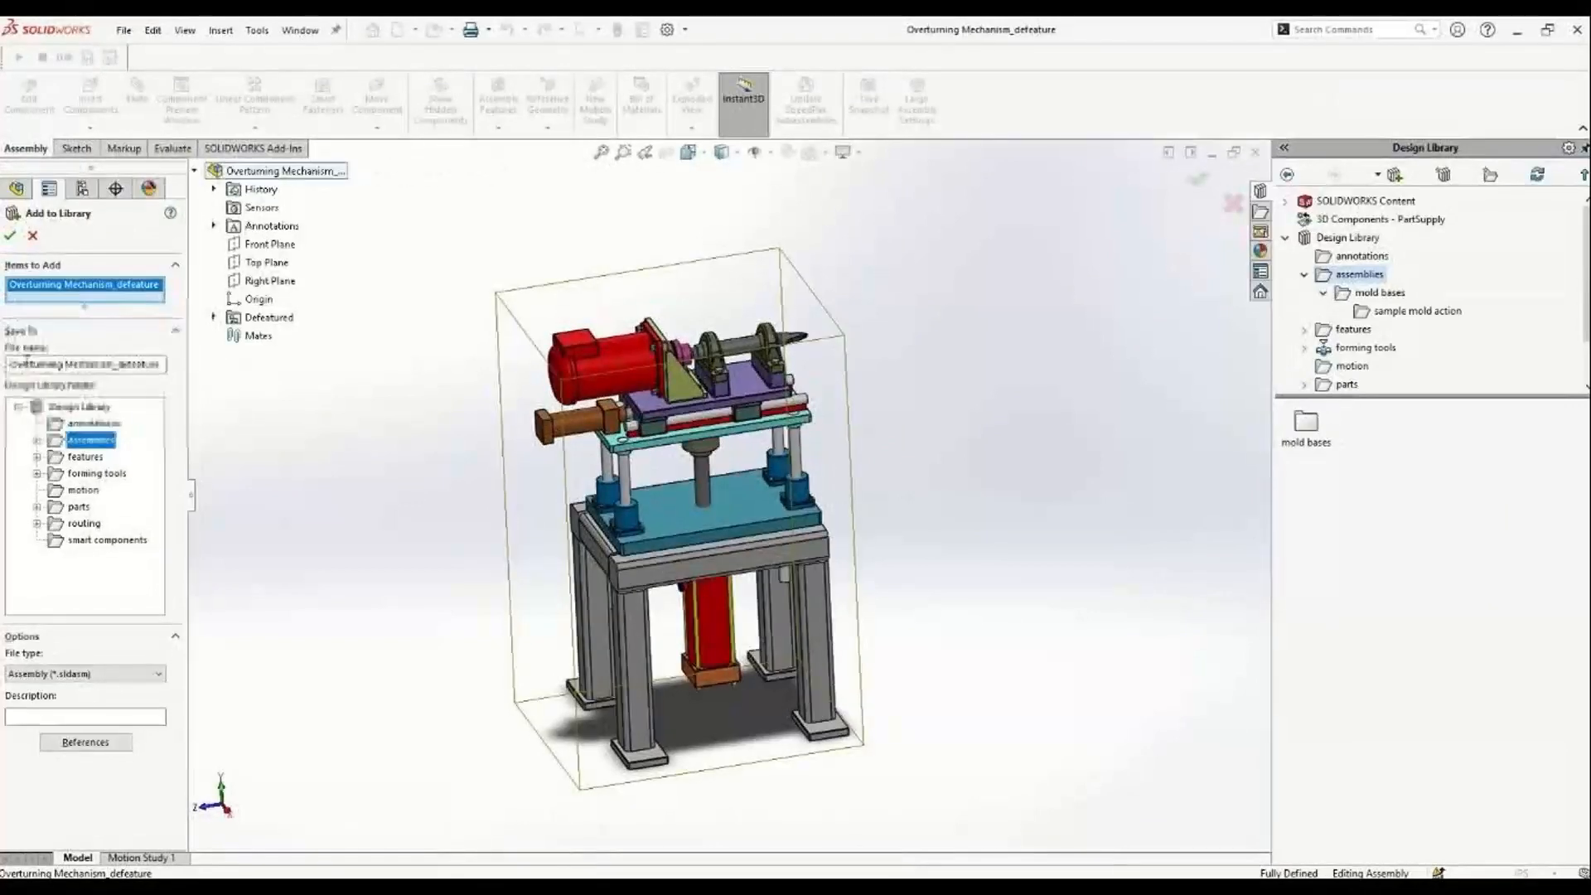
text(Mot)
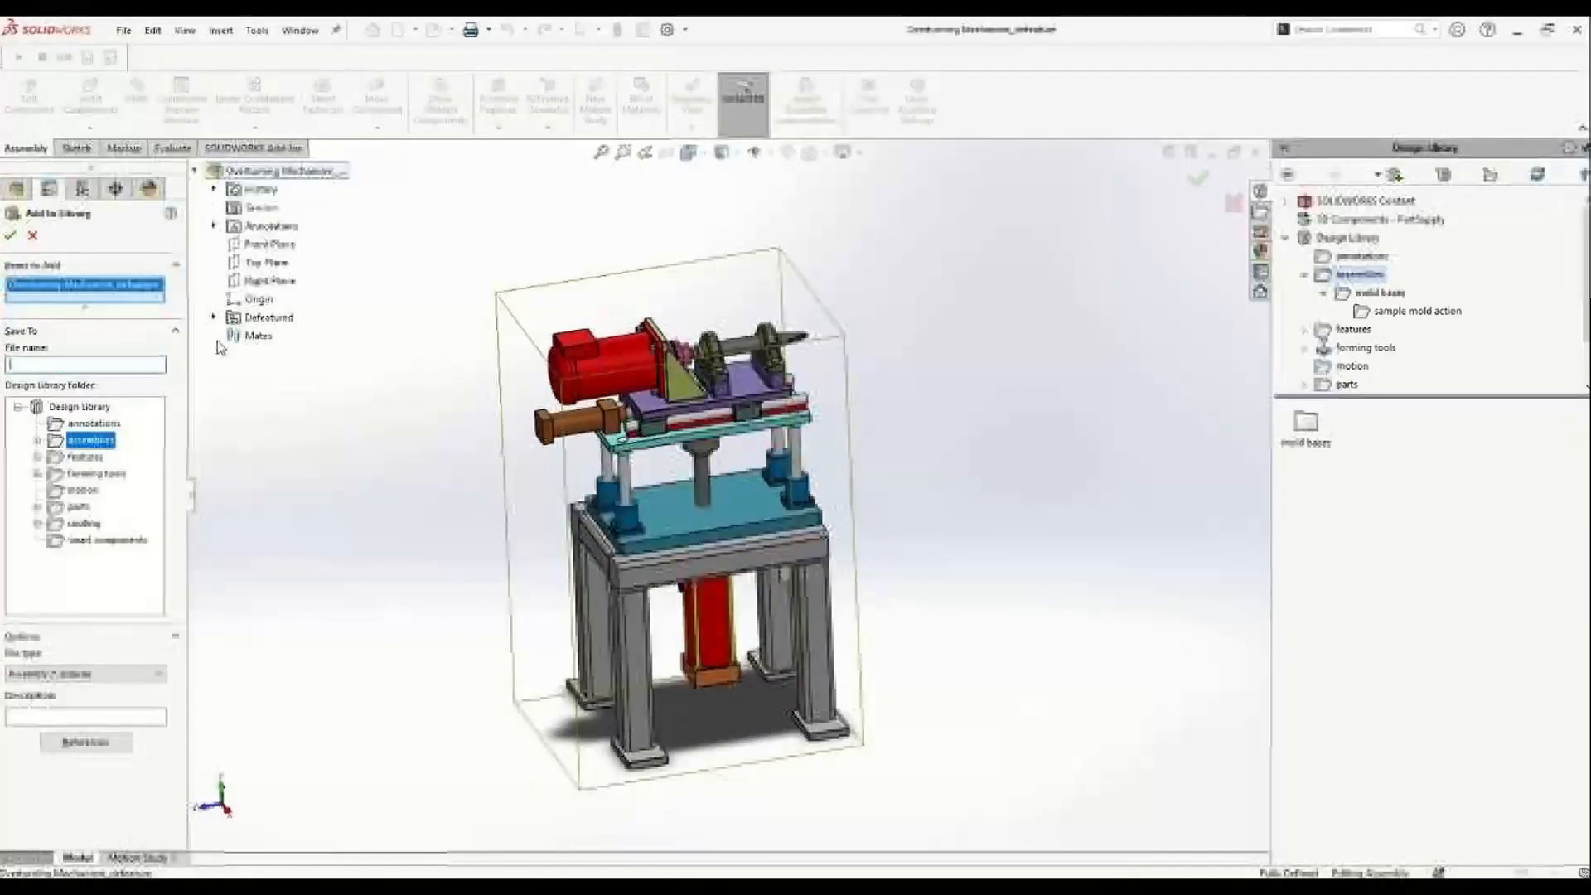
text(or)
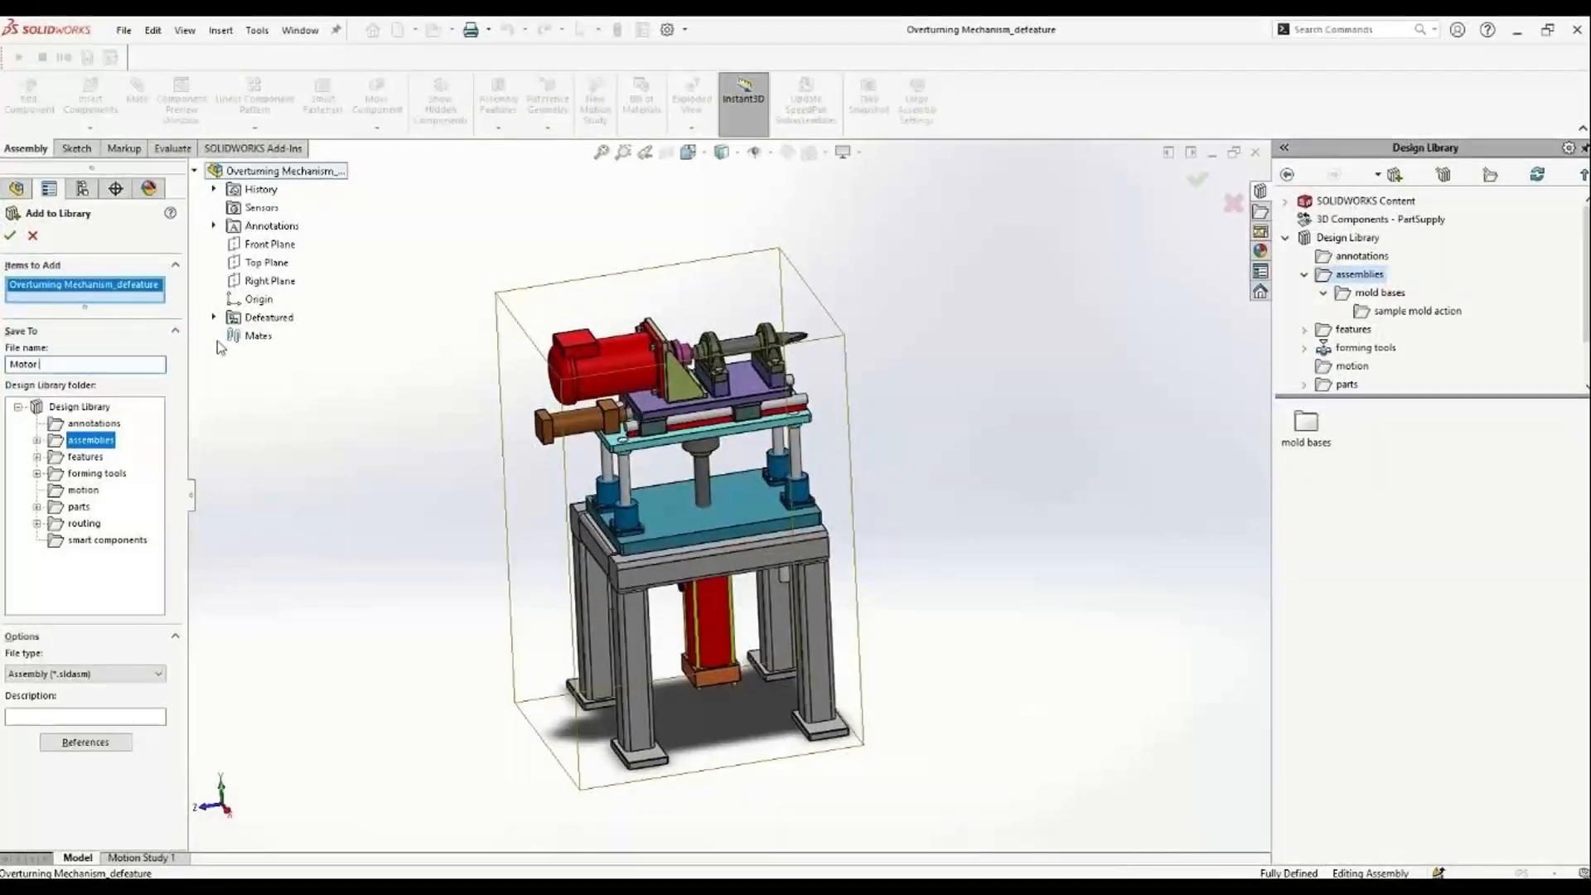
text( Assembly)
Describe the library item as "Motor assembly" and save it in the assemblies folder.
click(82, 717)
text(Motor)
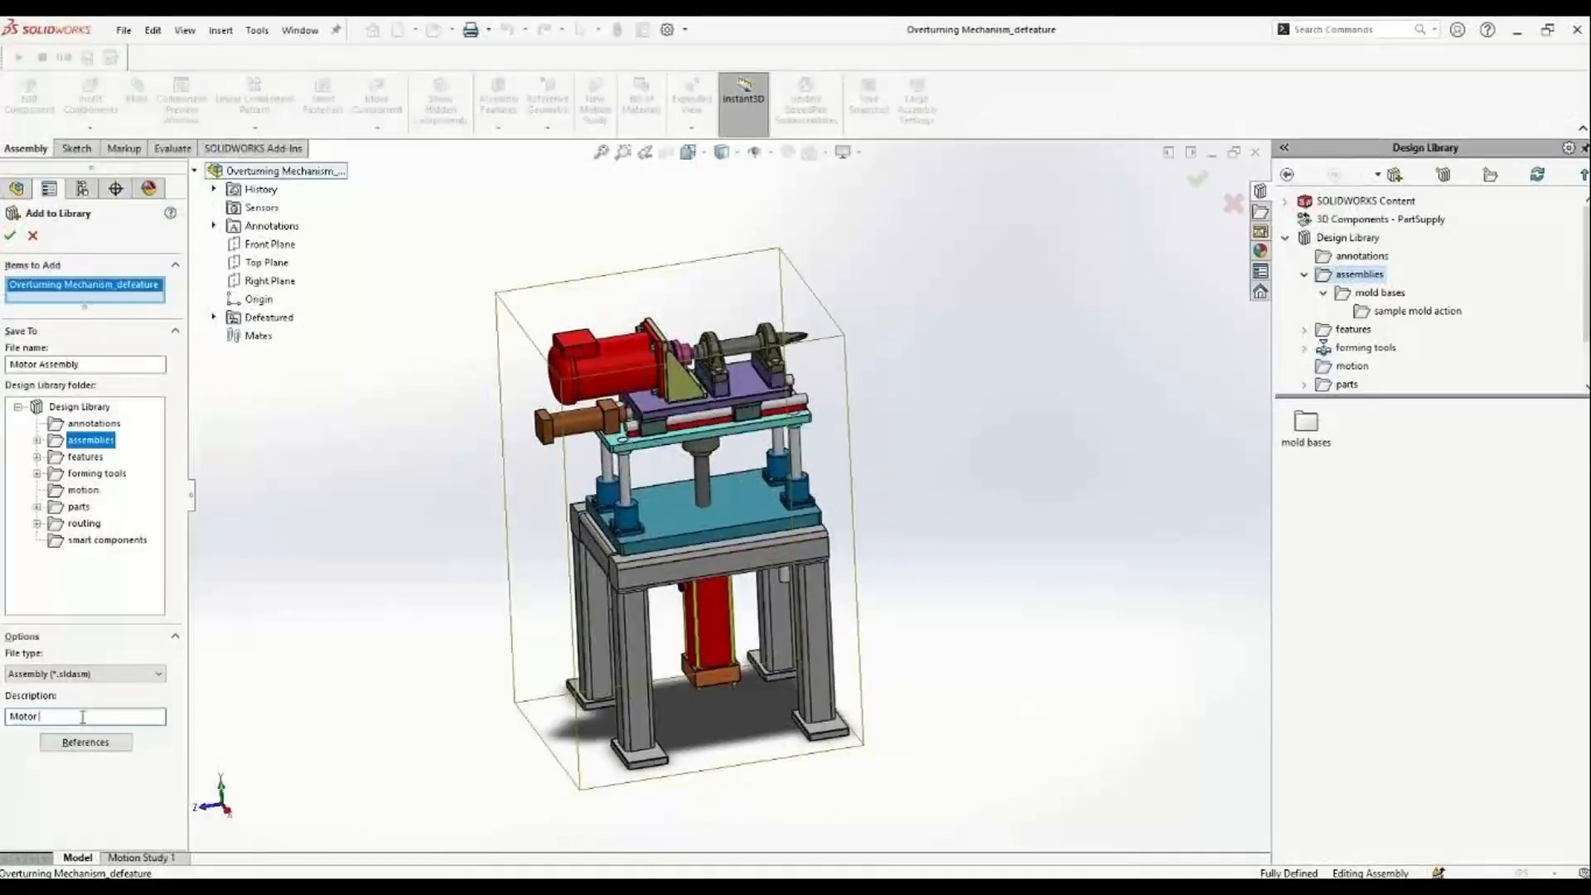
text( assembly)
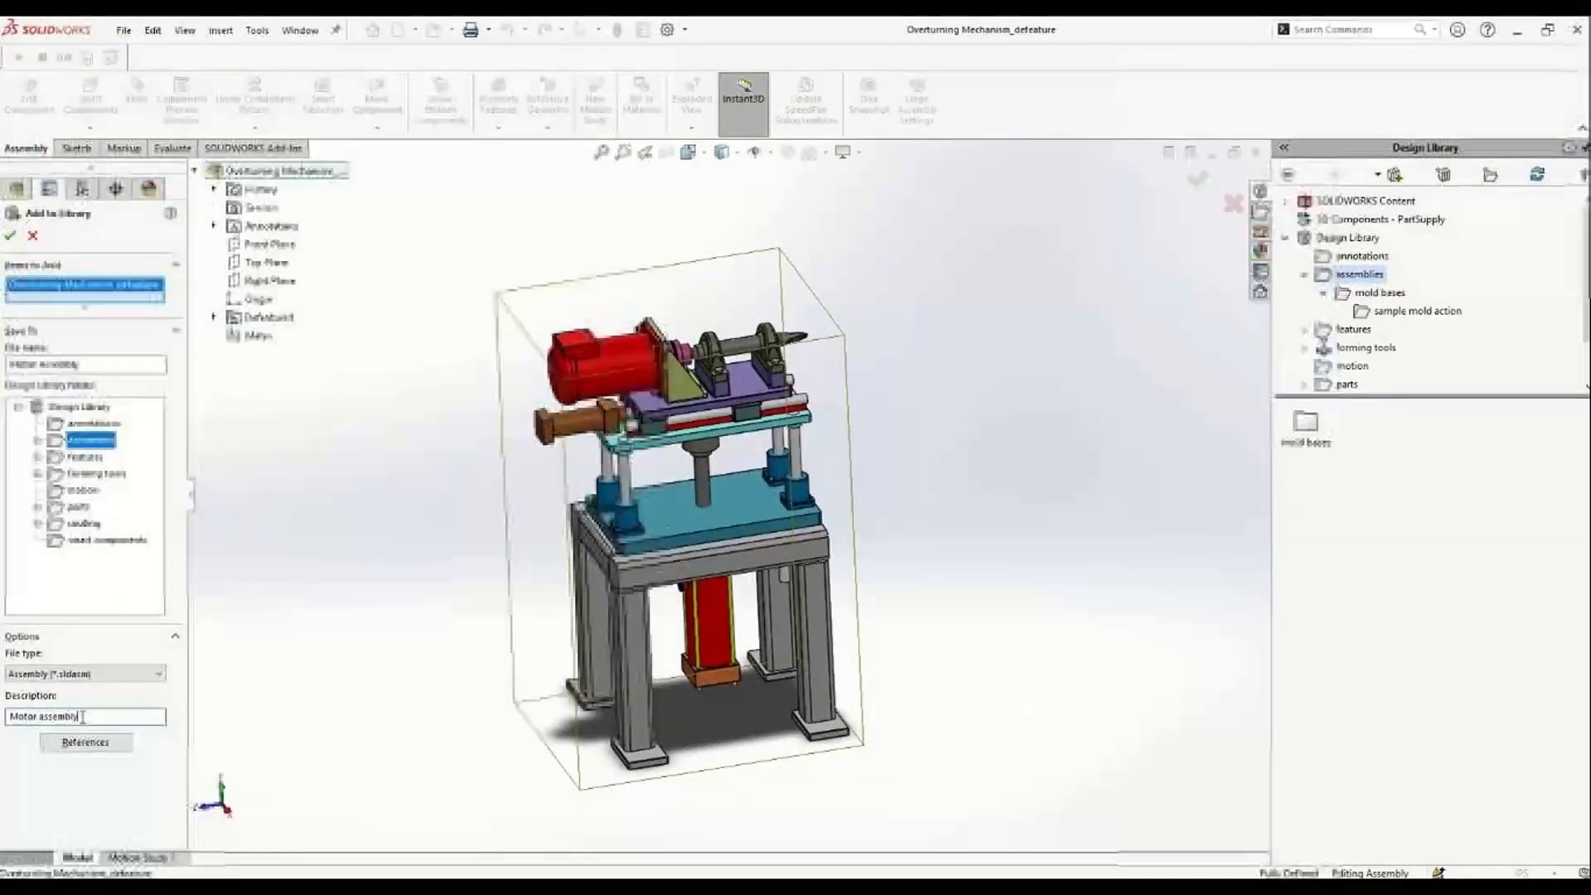
click(39, 440)
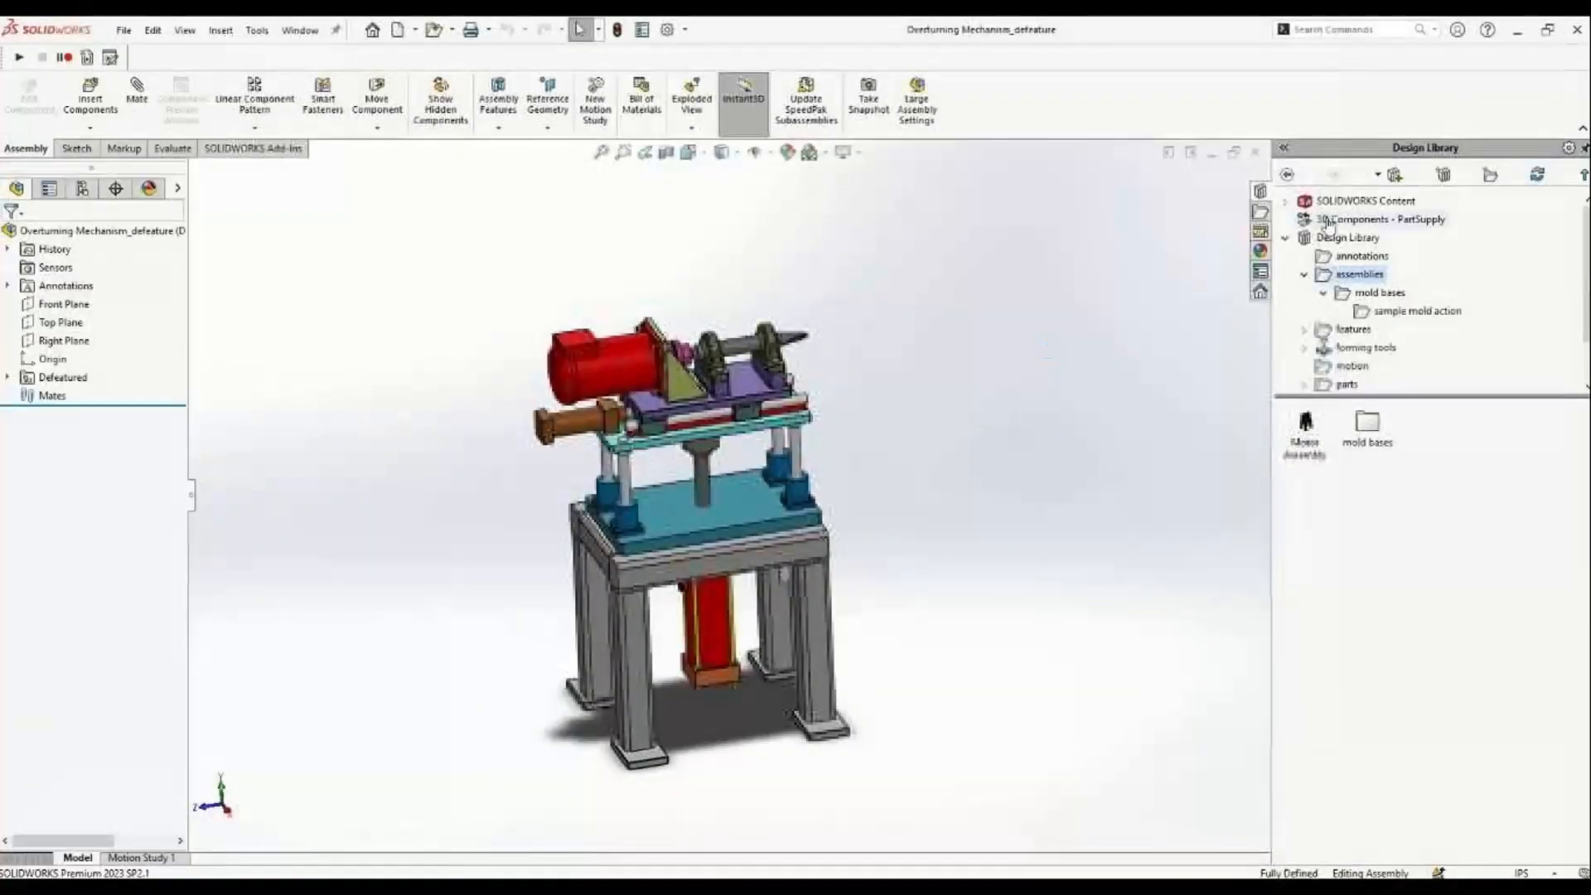
click(1307, 275)
scroll(1131, 371, up, 2)
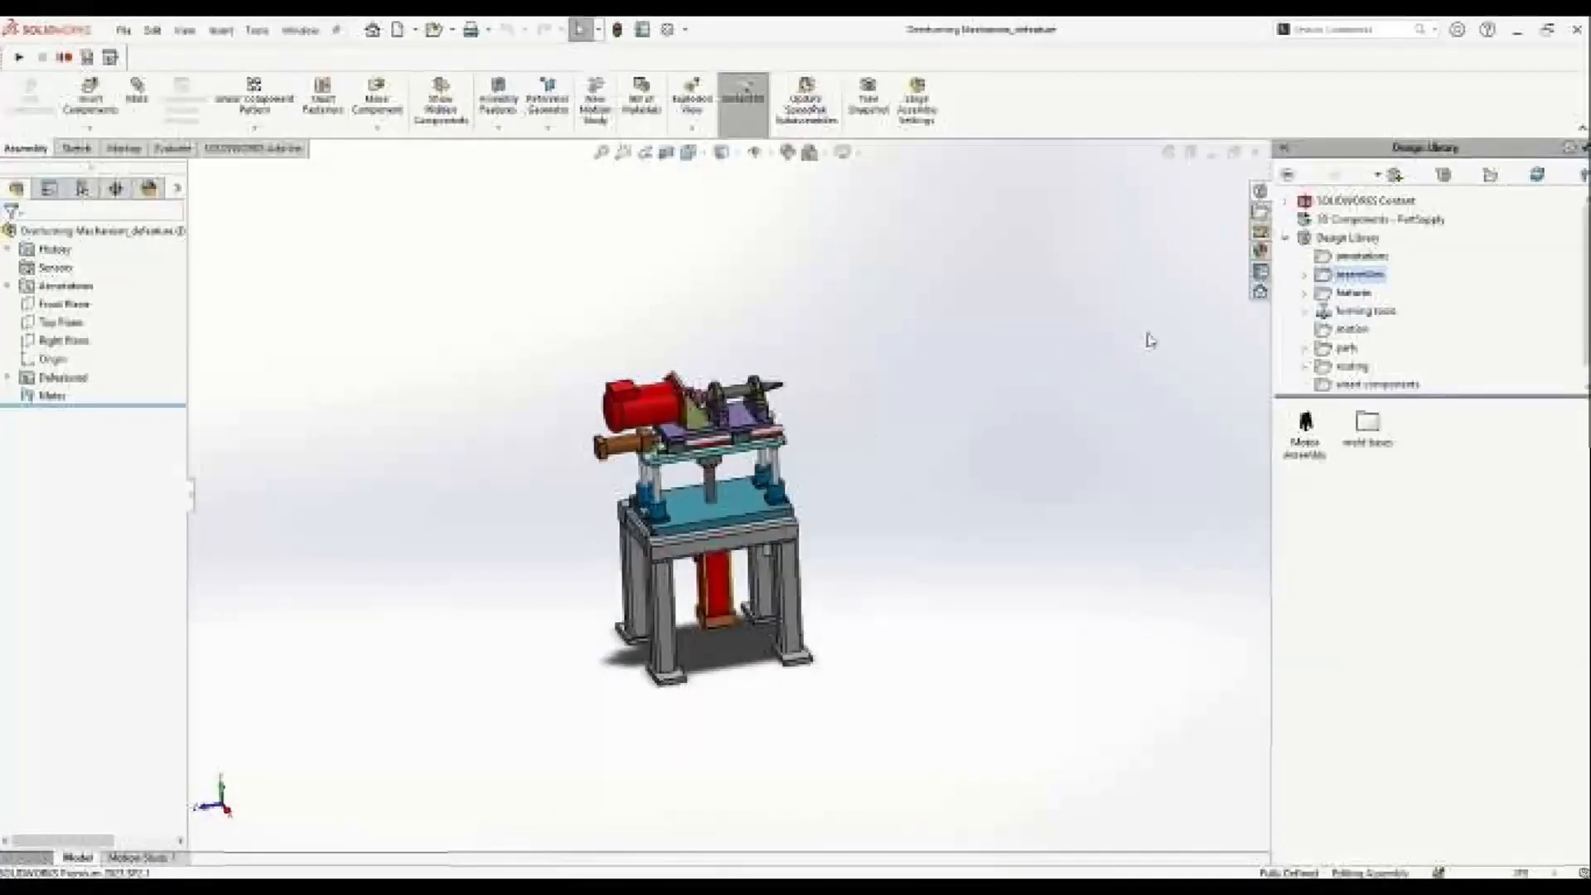
Close the mechanism assembly and insert one Motor Assembly from the library in front of the conveyor line in the Large assembly.
click(1255, 152)
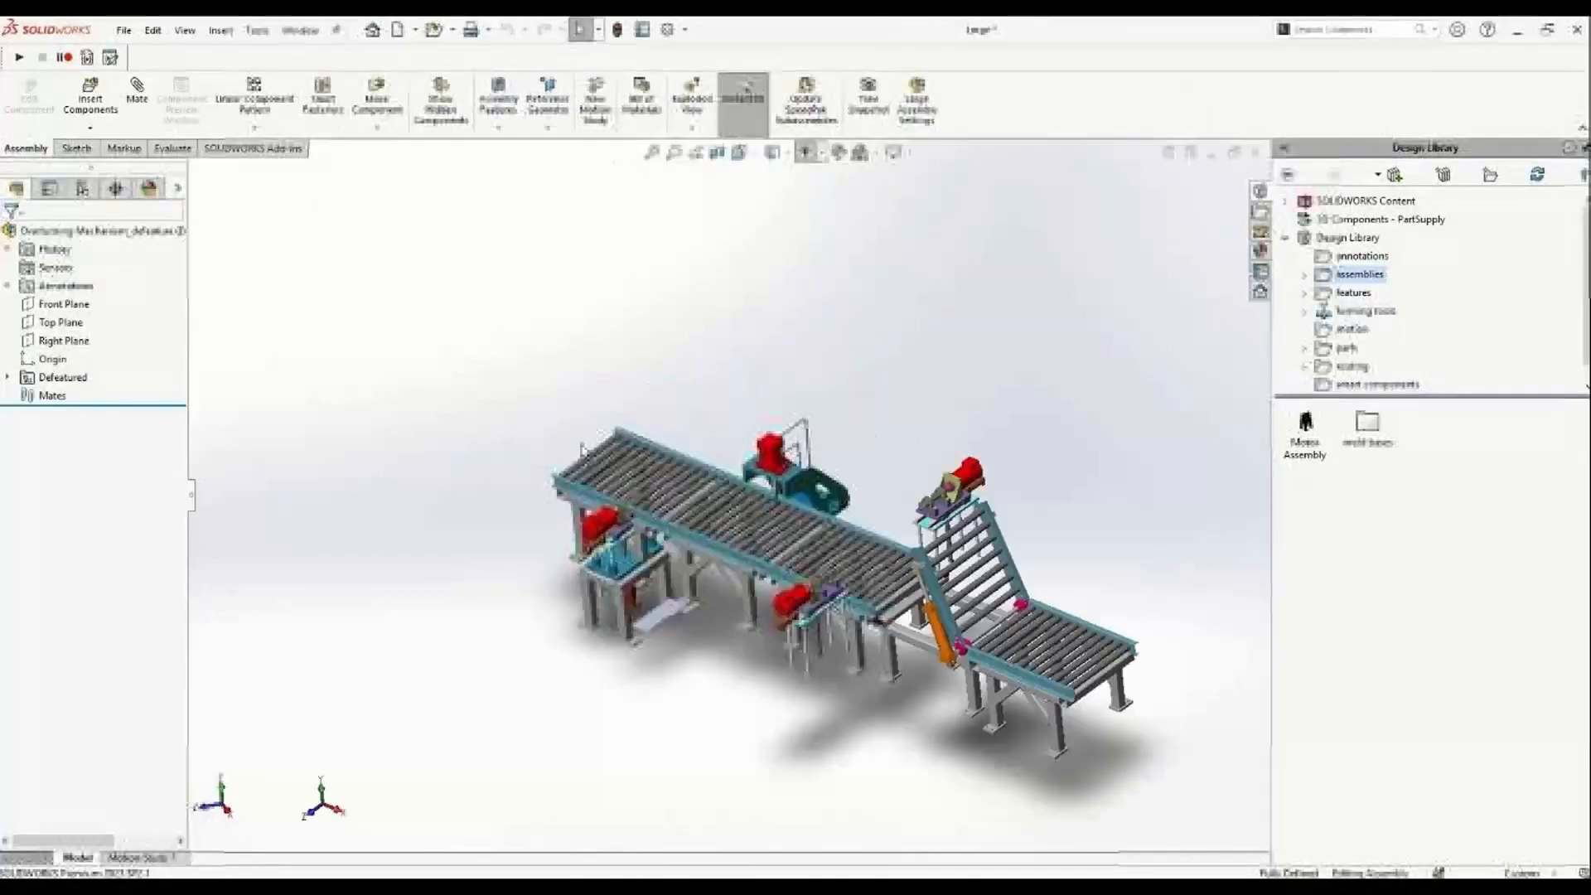
scroll(808, 564, down, 5)
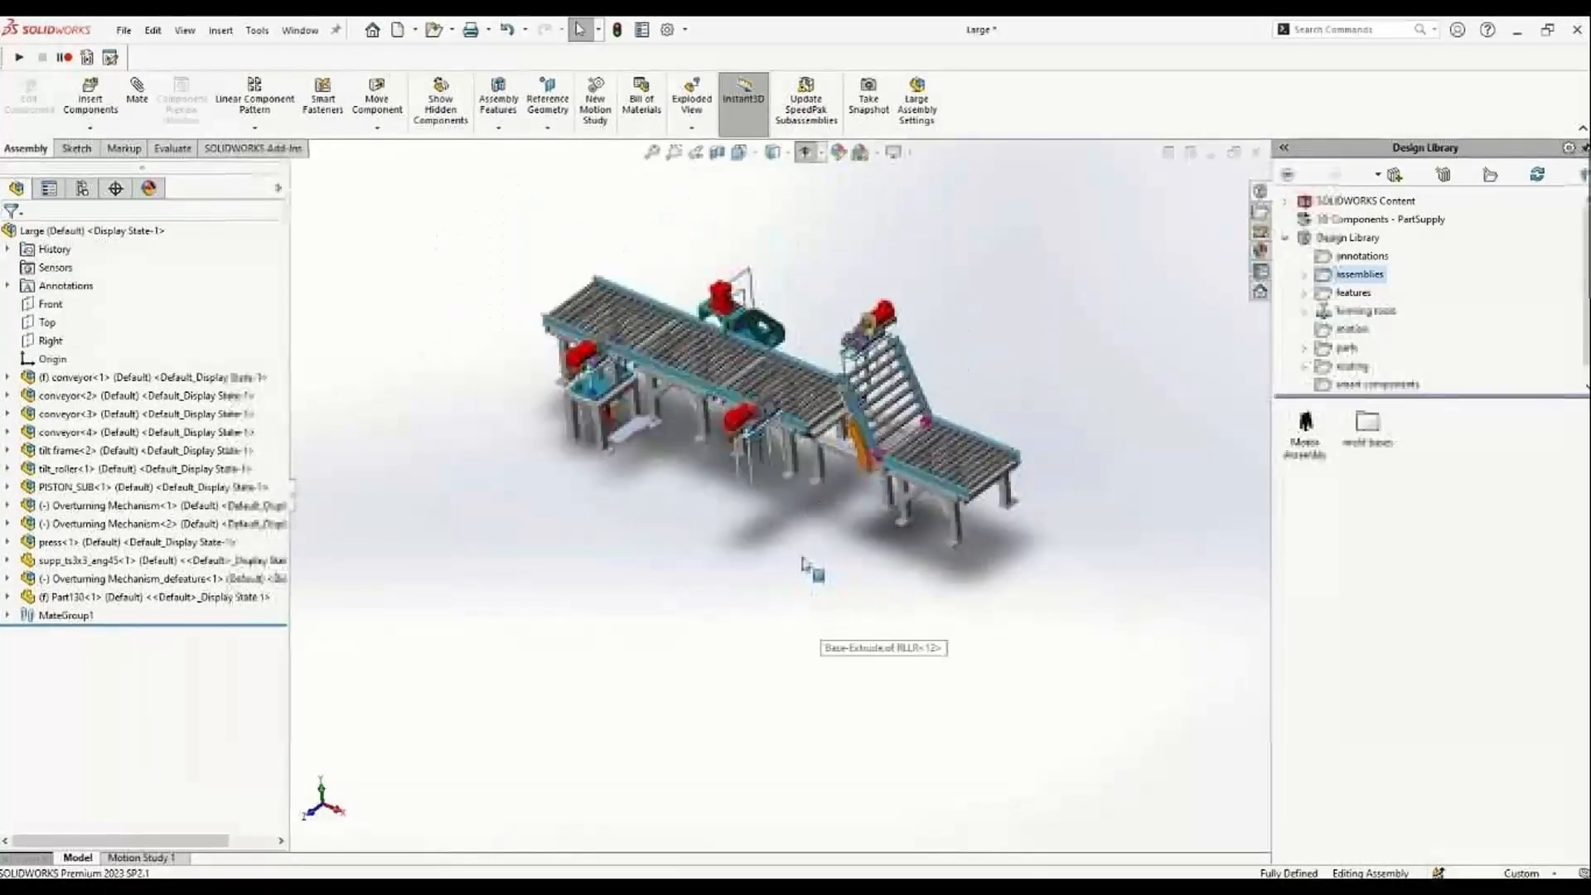
scroll(1067, 327, down, 2)
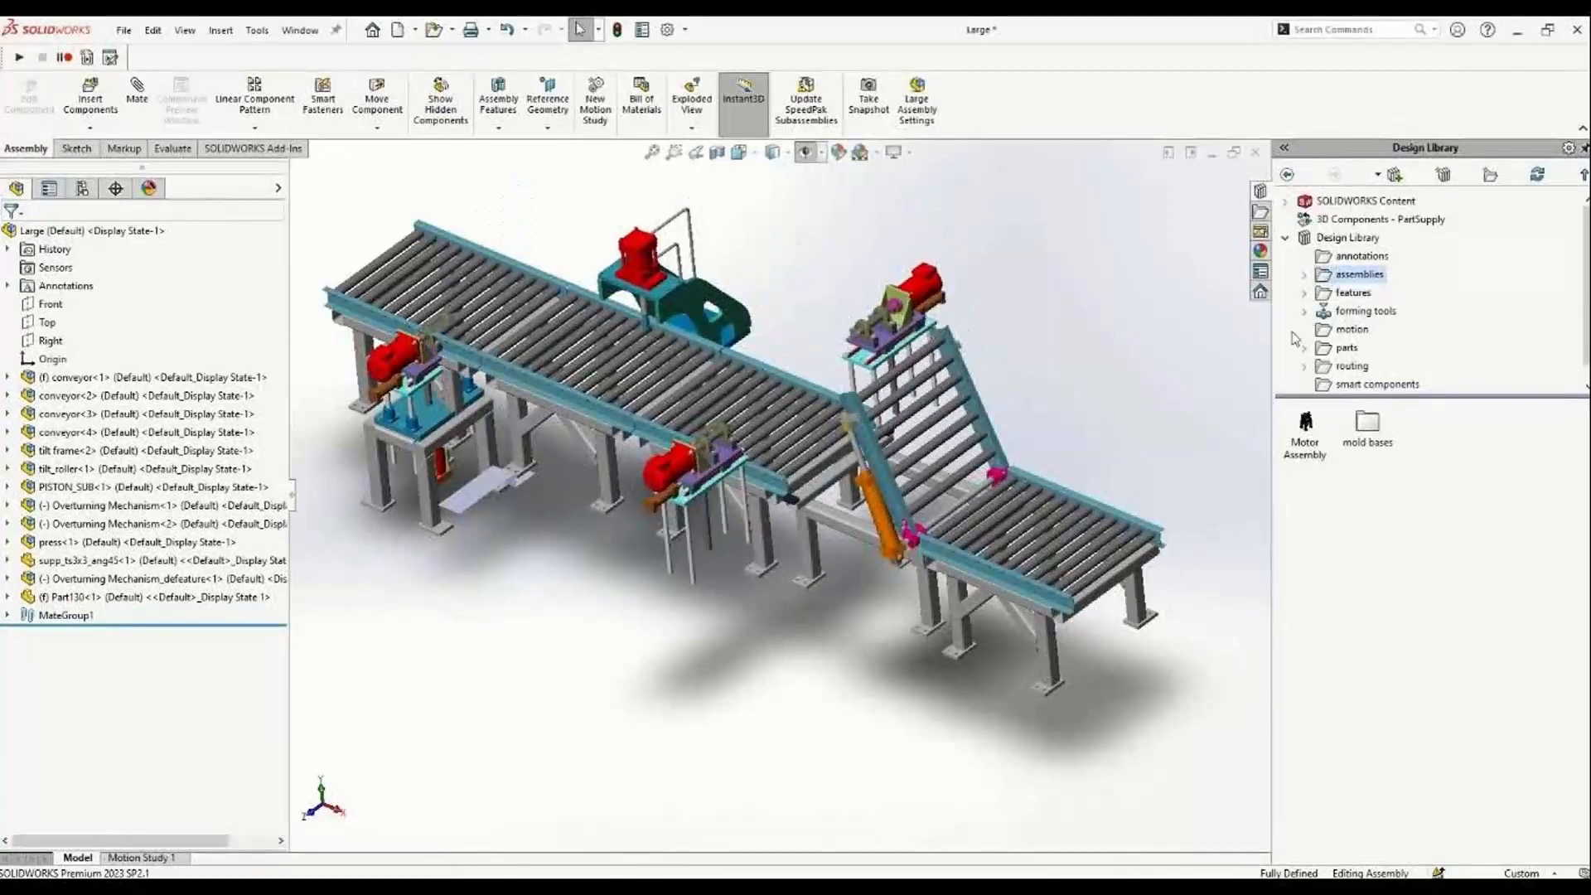
drag(1313, 437, 839, 653)
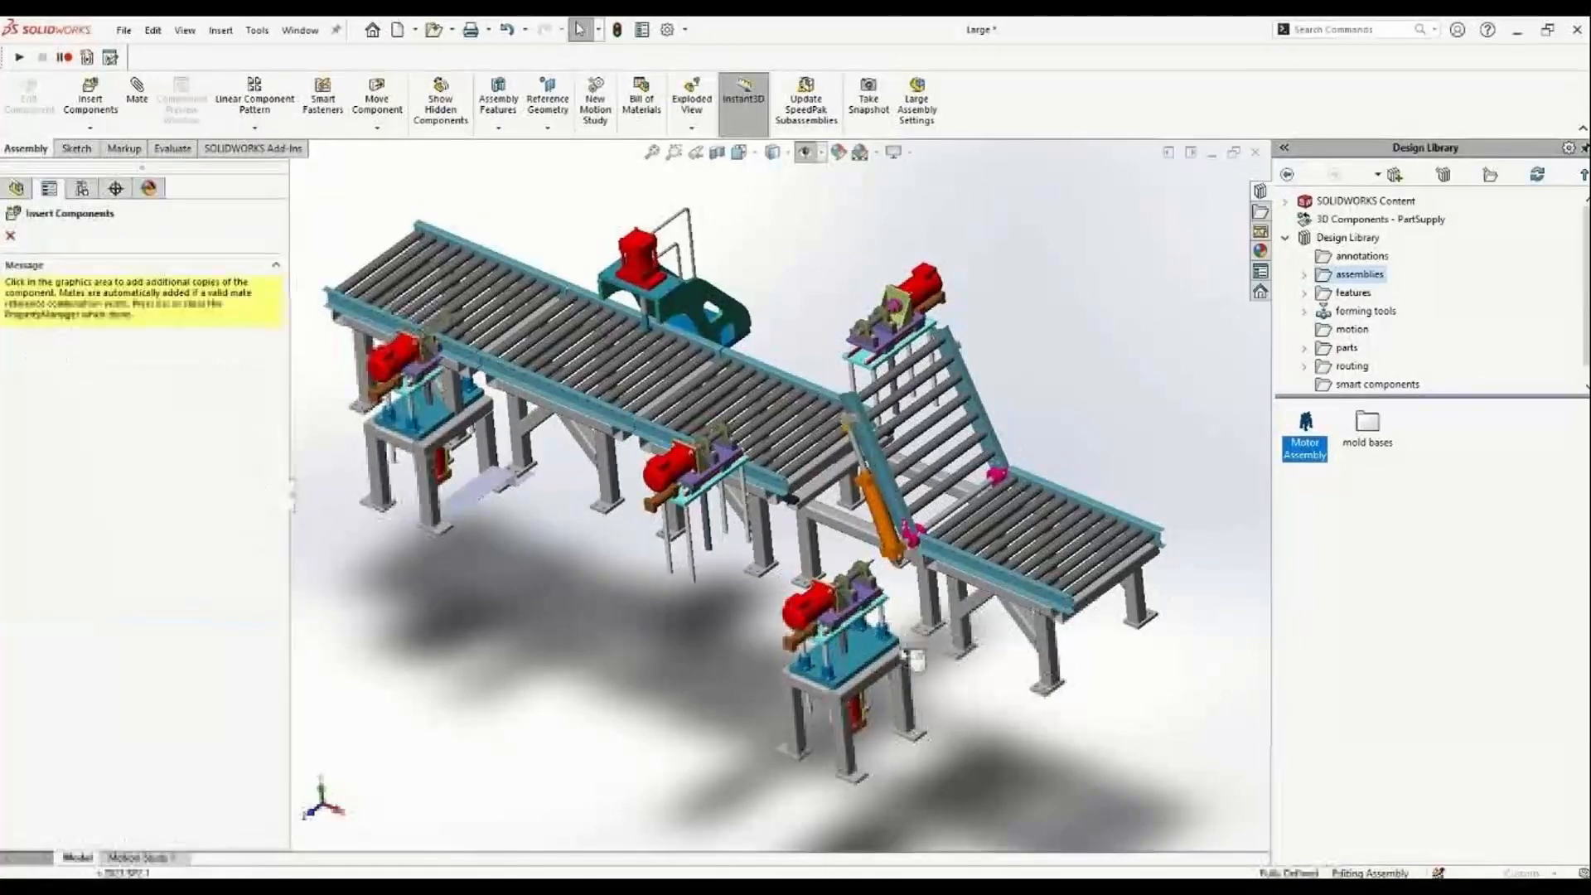
scroll(890, 624, down, 4)
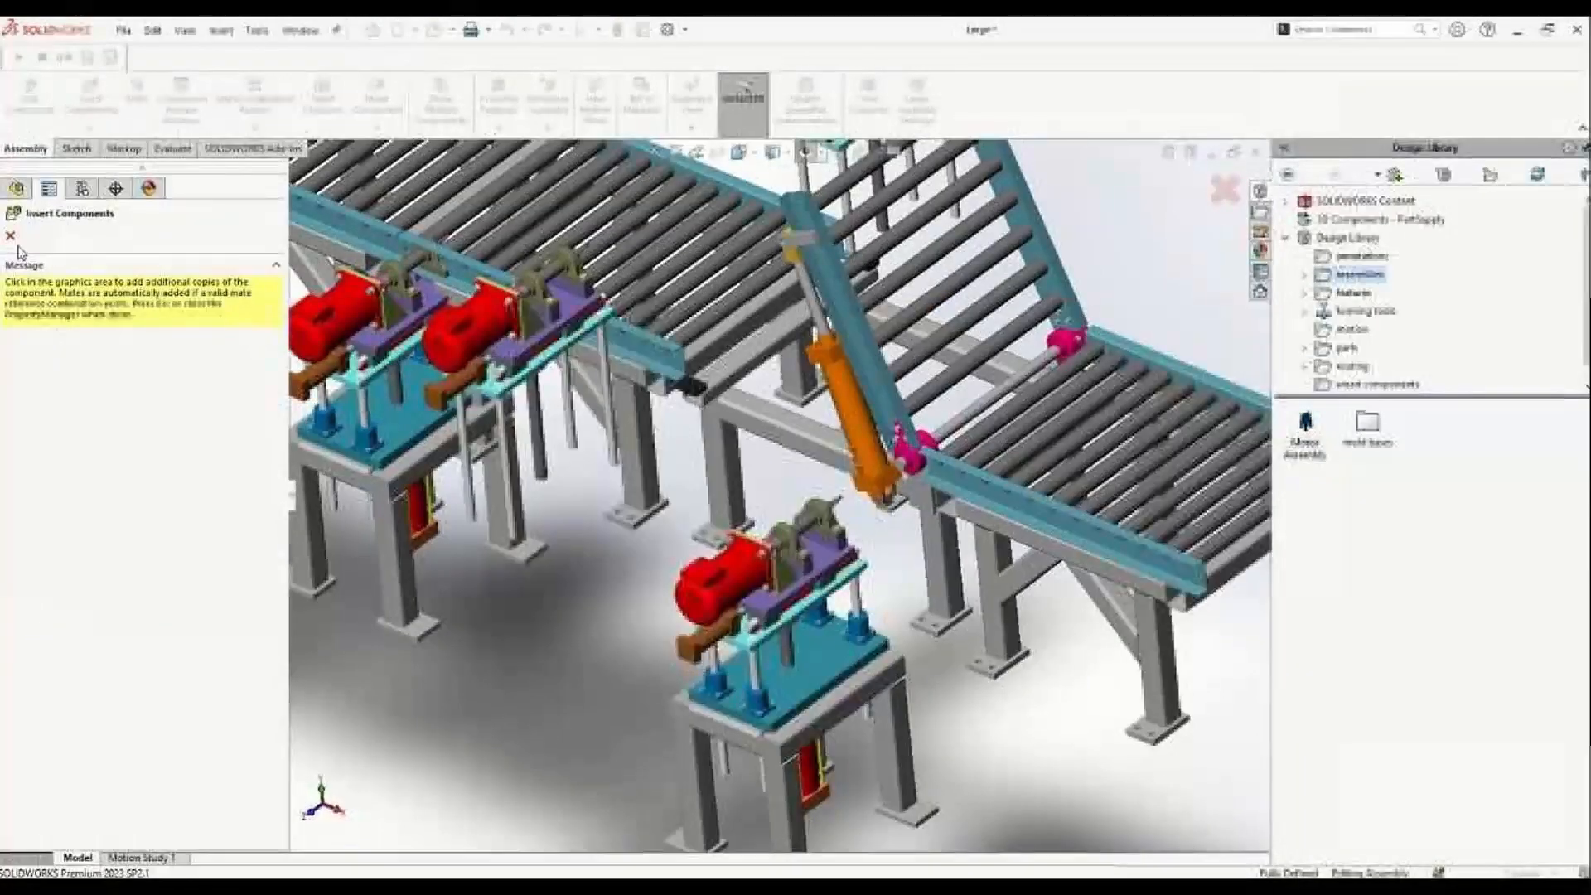
scroll(787, 495, up, 3)
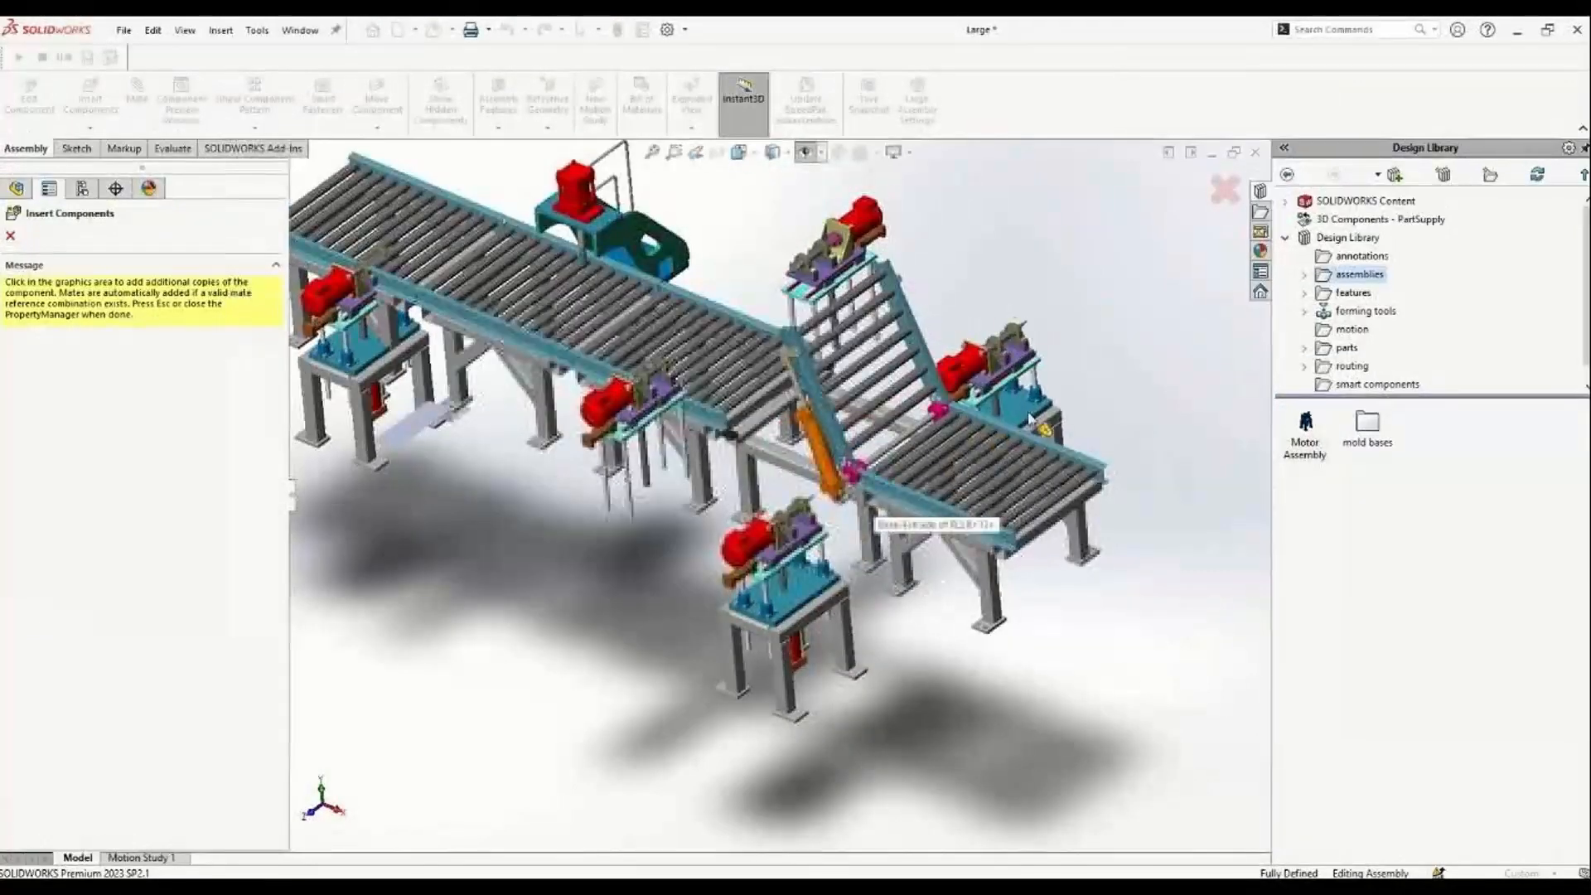
key(Escape)
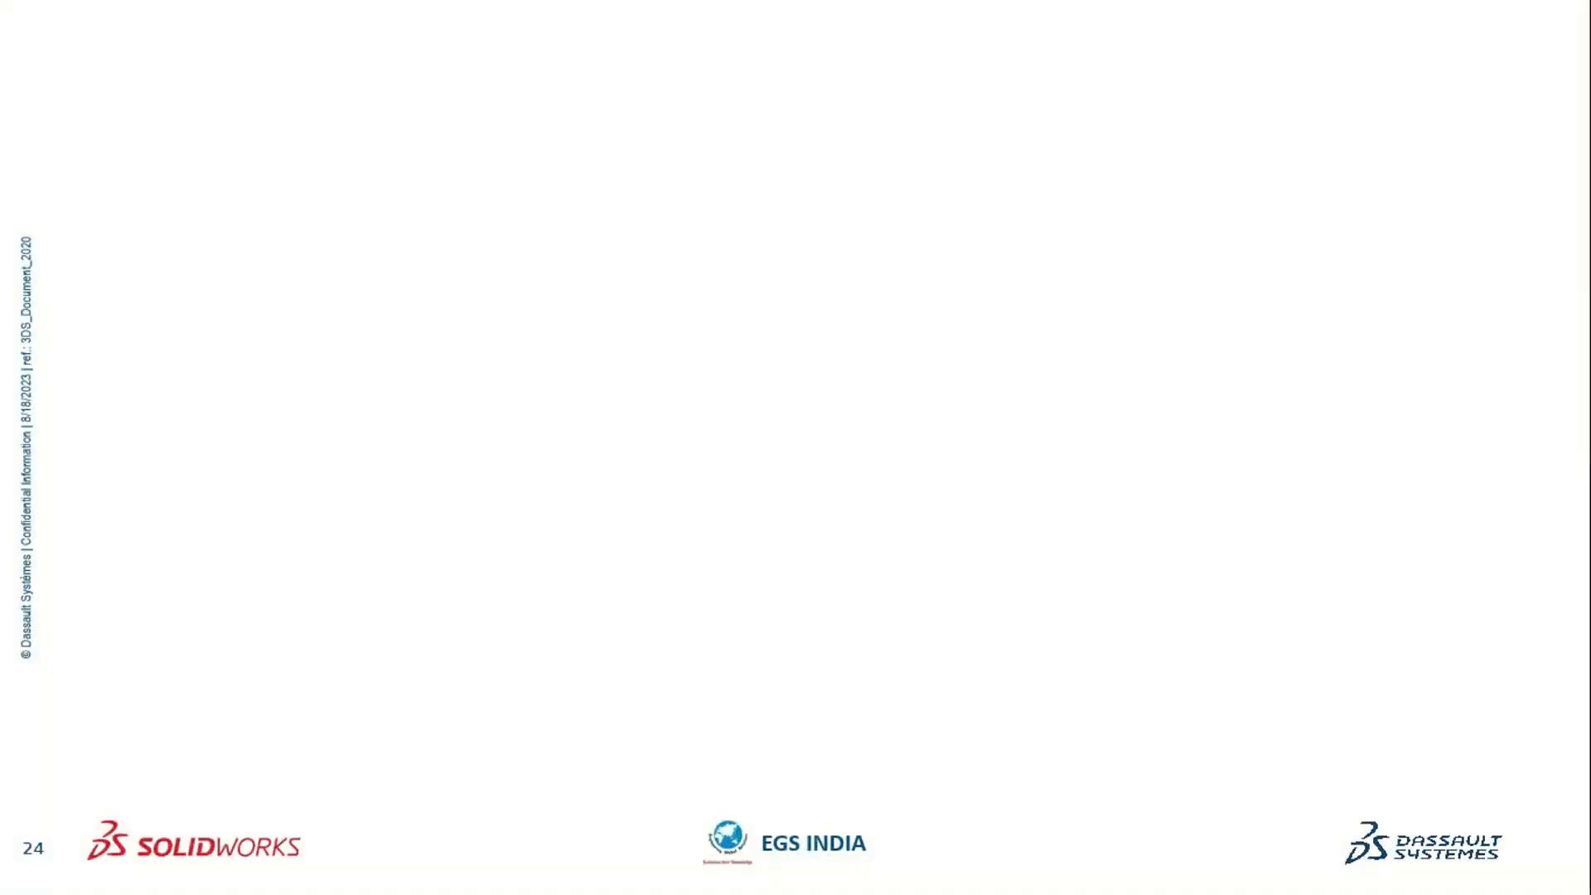
key(Right)
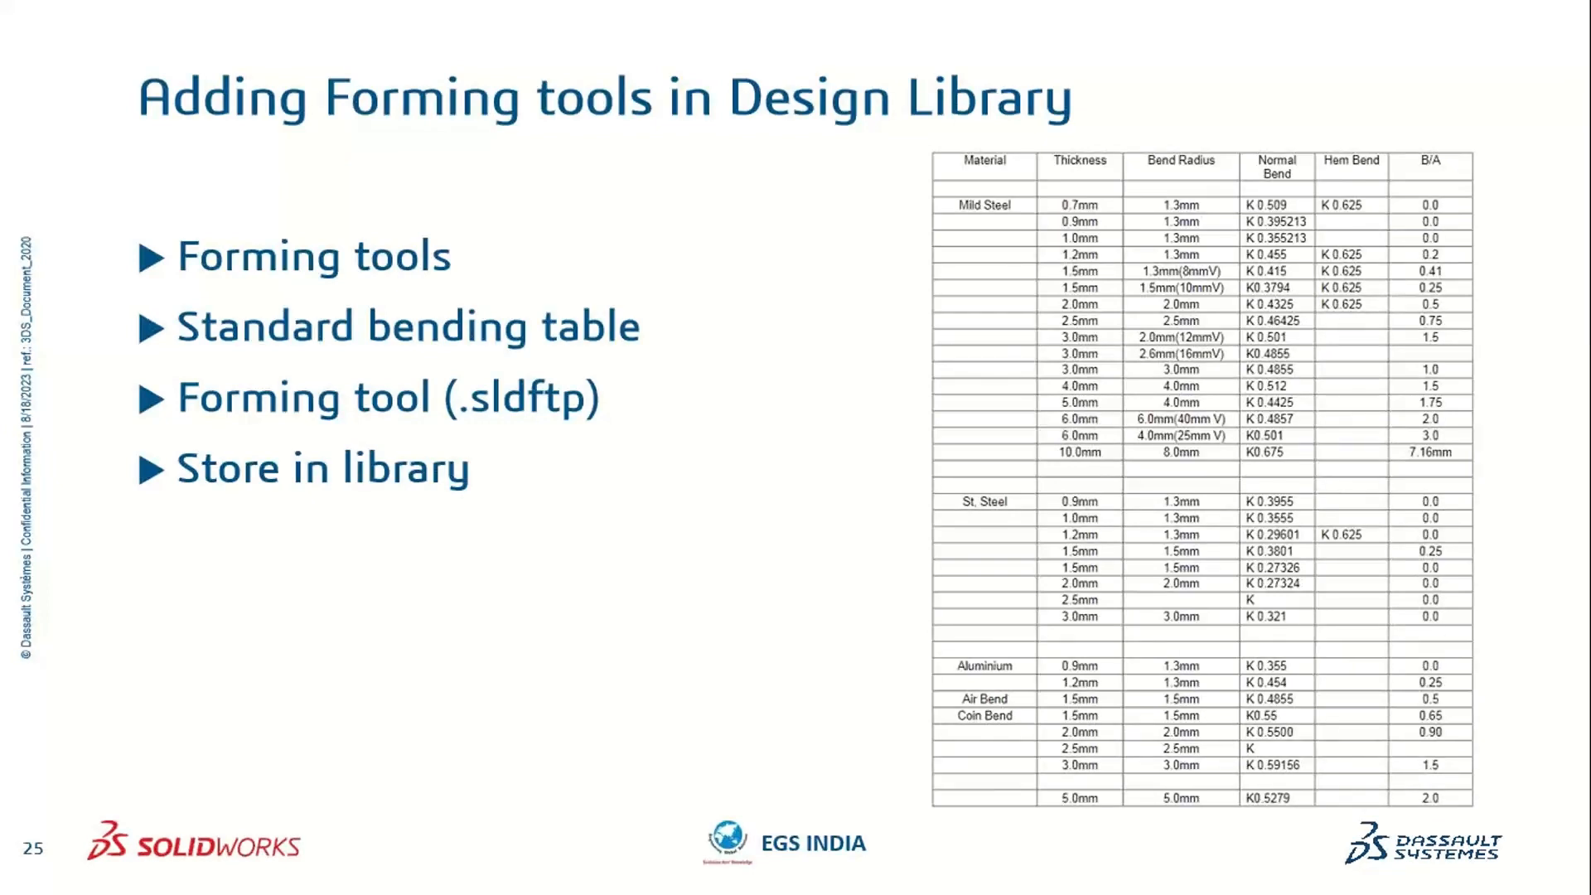
key(Right)
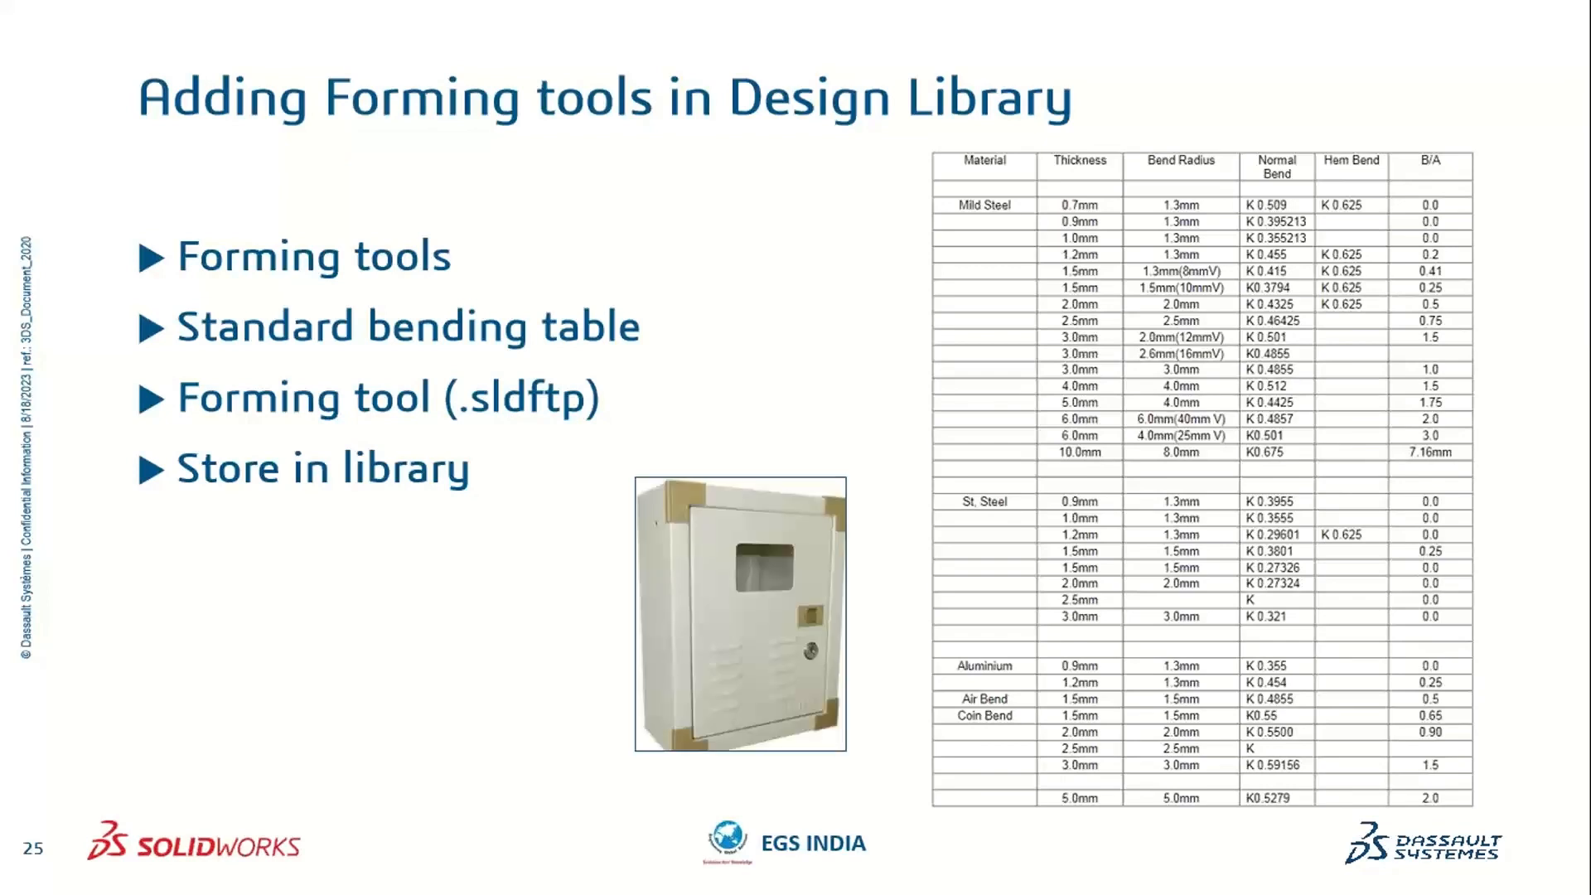